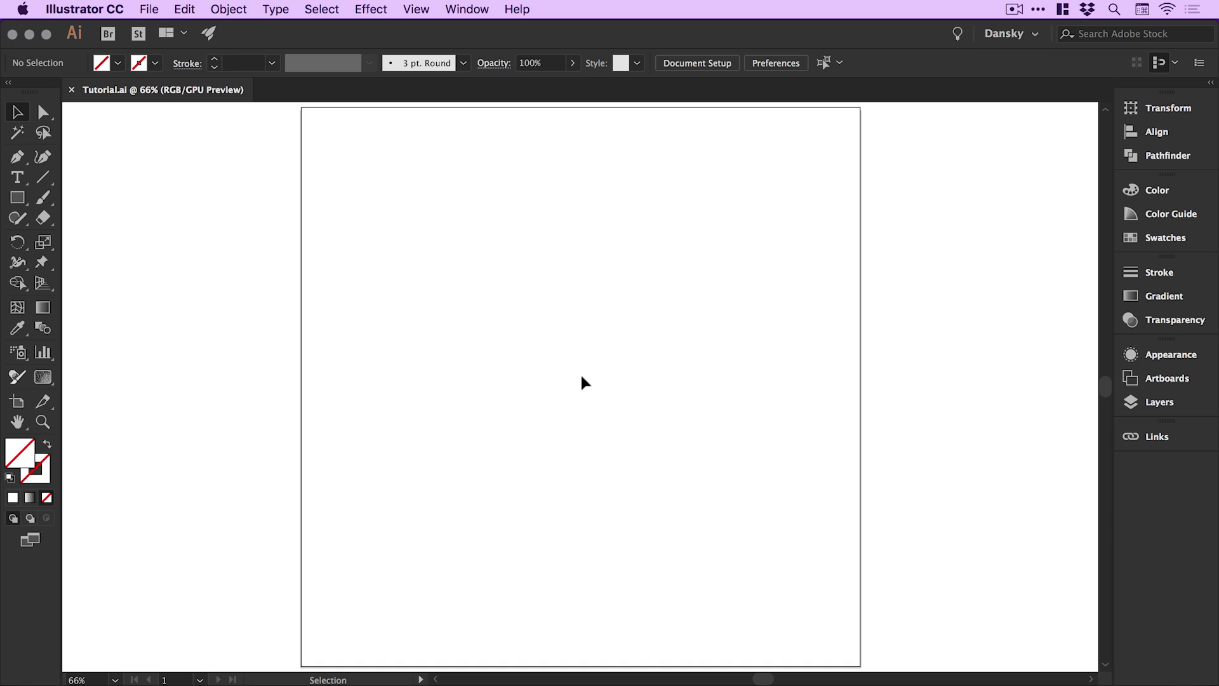
Draw the snake path's open head loop with the Pen tool, modelled on the reference logo, and undo the misplaced last curve
key(space)
drag(160, 332, 606, 325)
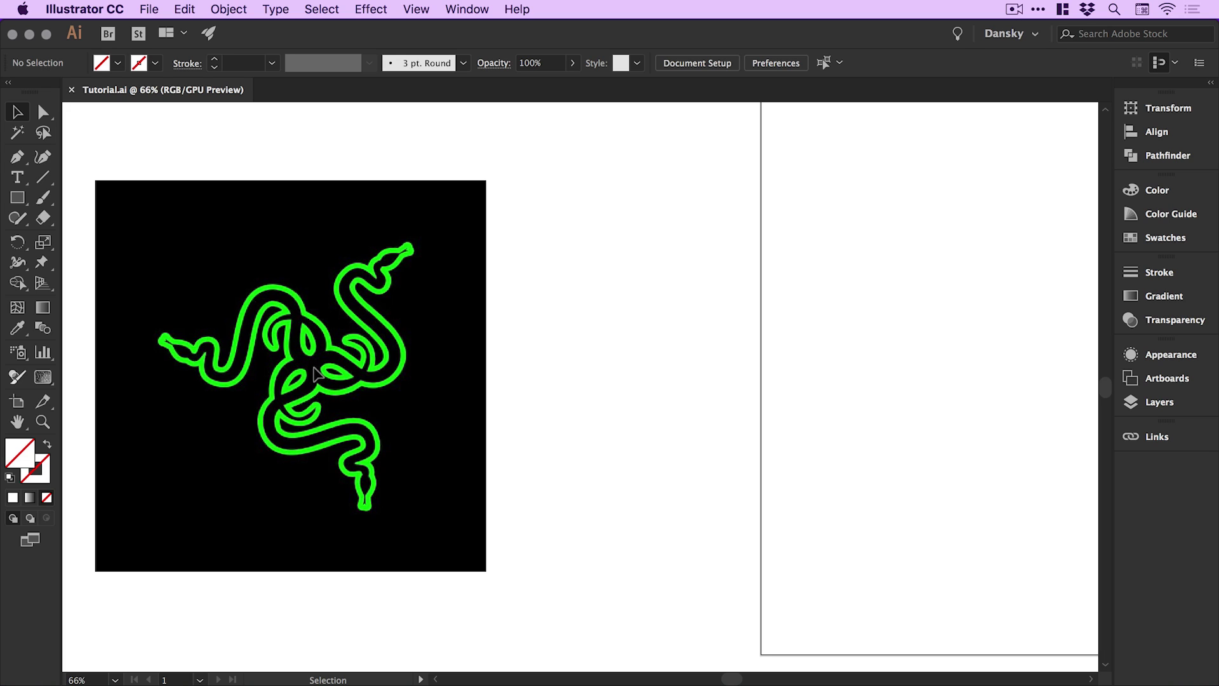
key(super+0)
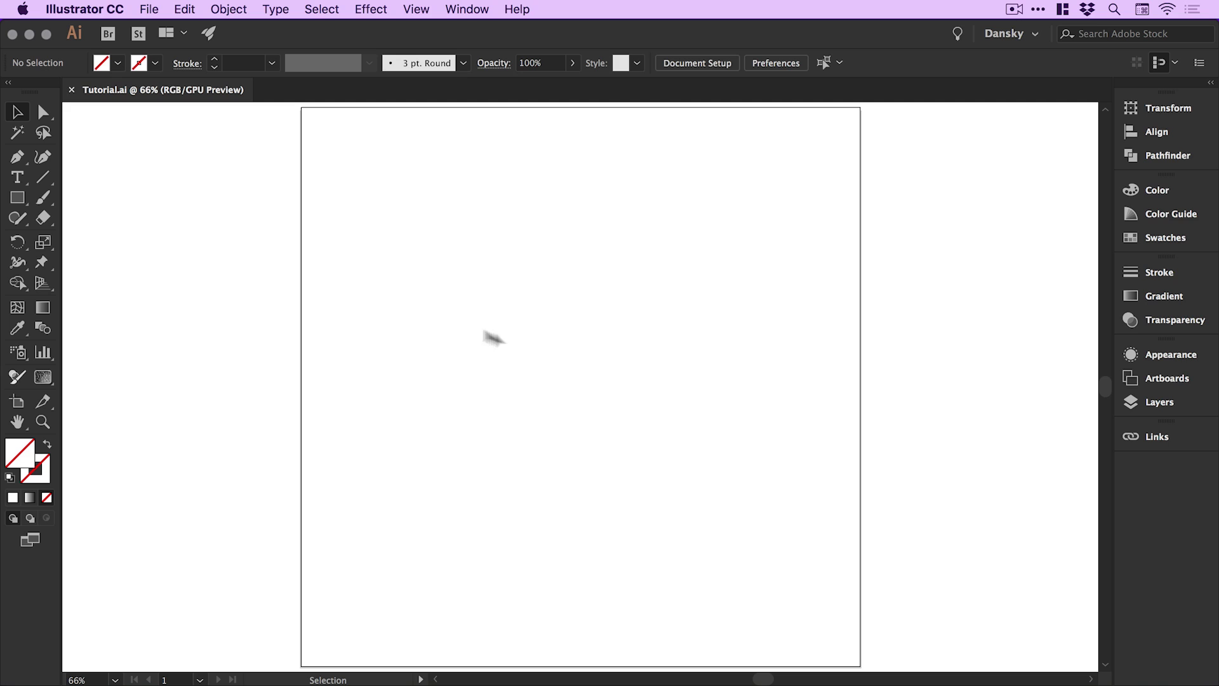
click(18, 158)
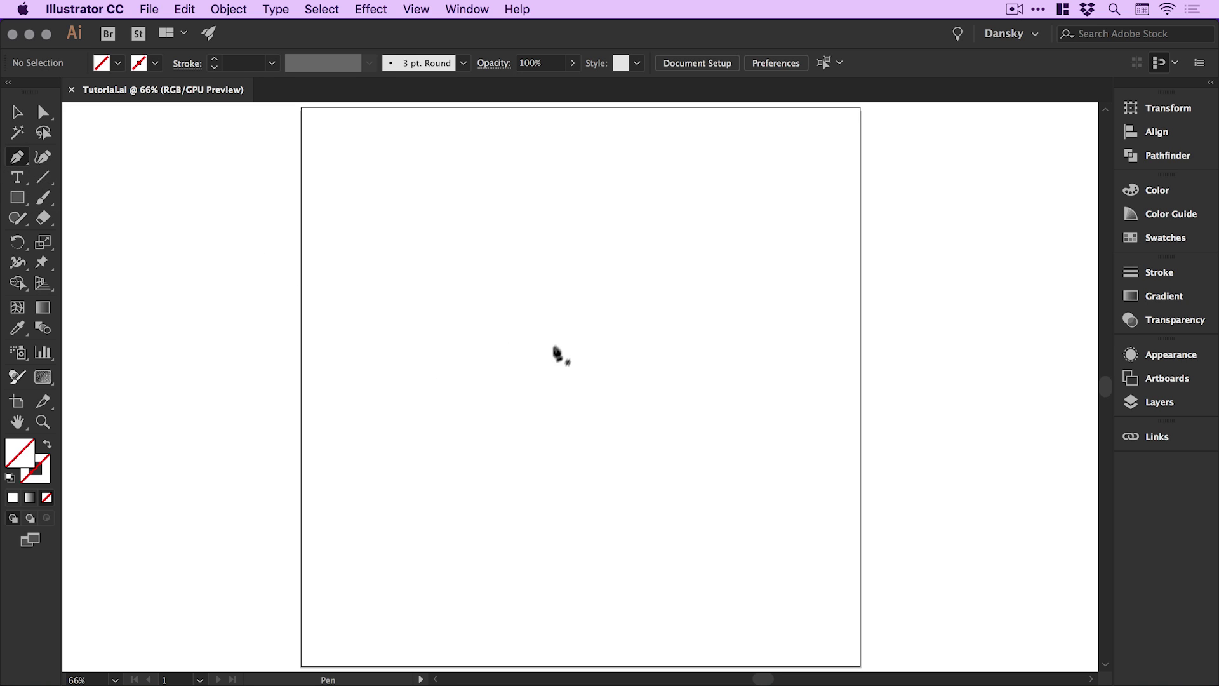
click(554, 341)
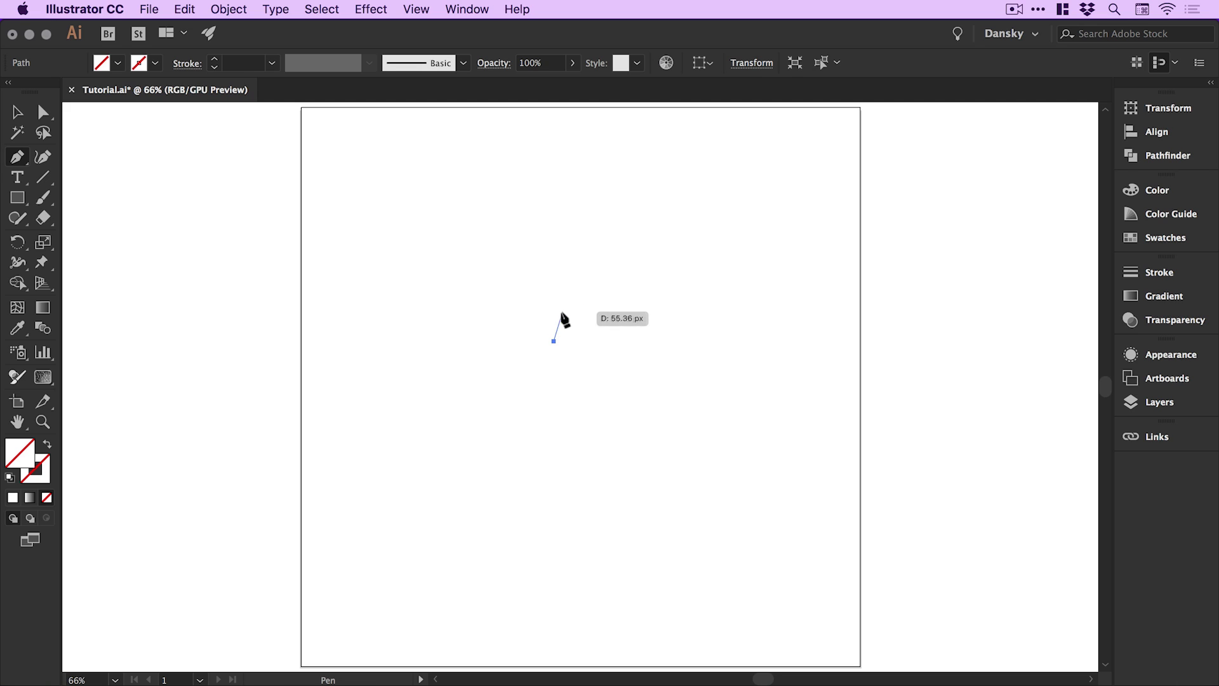
drag(553, 310, 565, 299)
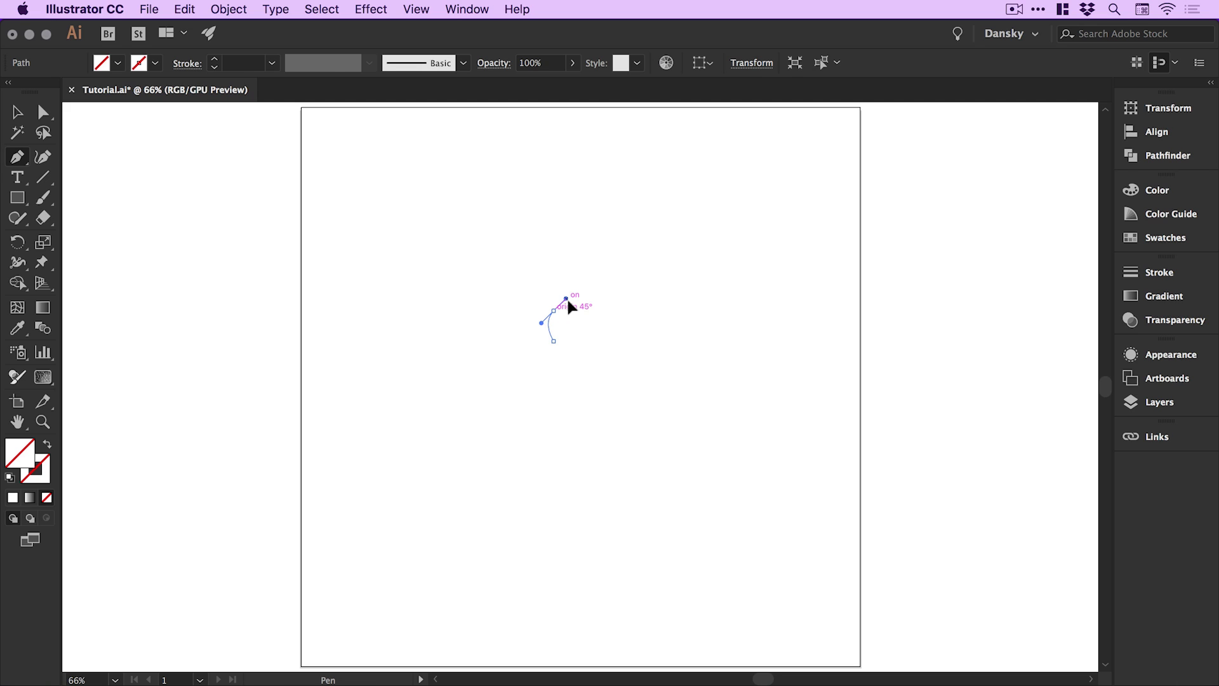
click(594, 301)
drag(600, 306, 600, 308)
drag(604, 368, 570, 357)
drag(586, 266, 605, 220)
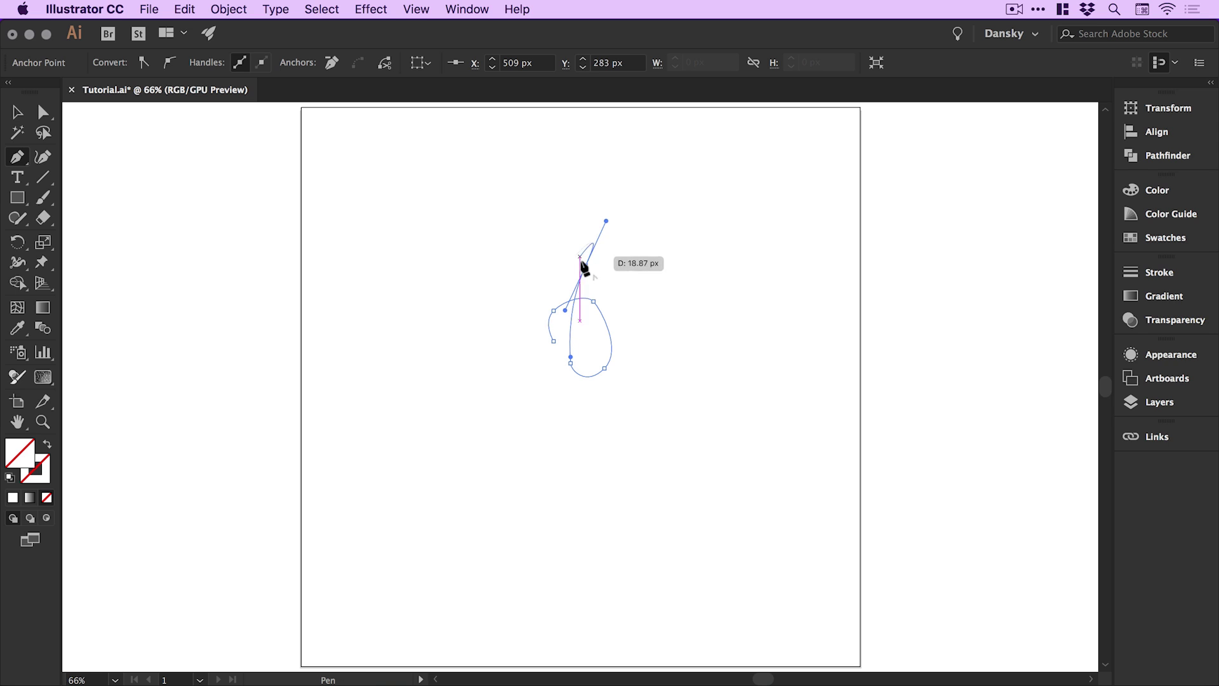
key(super+z)
Continue the path from the loop over a tall arch and down through a deep curve, ending in a small tail wave
mouse_move(576, 279)
mouse_down()
mouse_move(583, 260)
mouse_move(553, 258)
mouse_move(574, 280)
mouse_move(525, 232)
mouse_move(513, 284)
mouse_up()
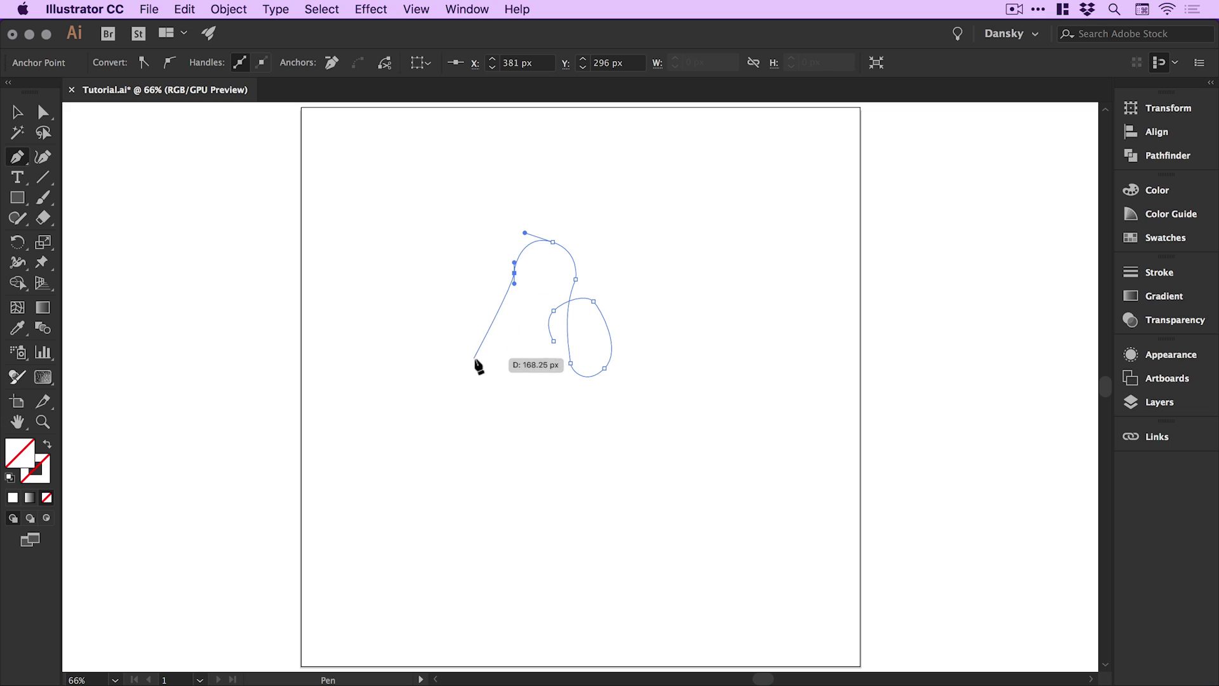
drag(477, 366, 444, 304)
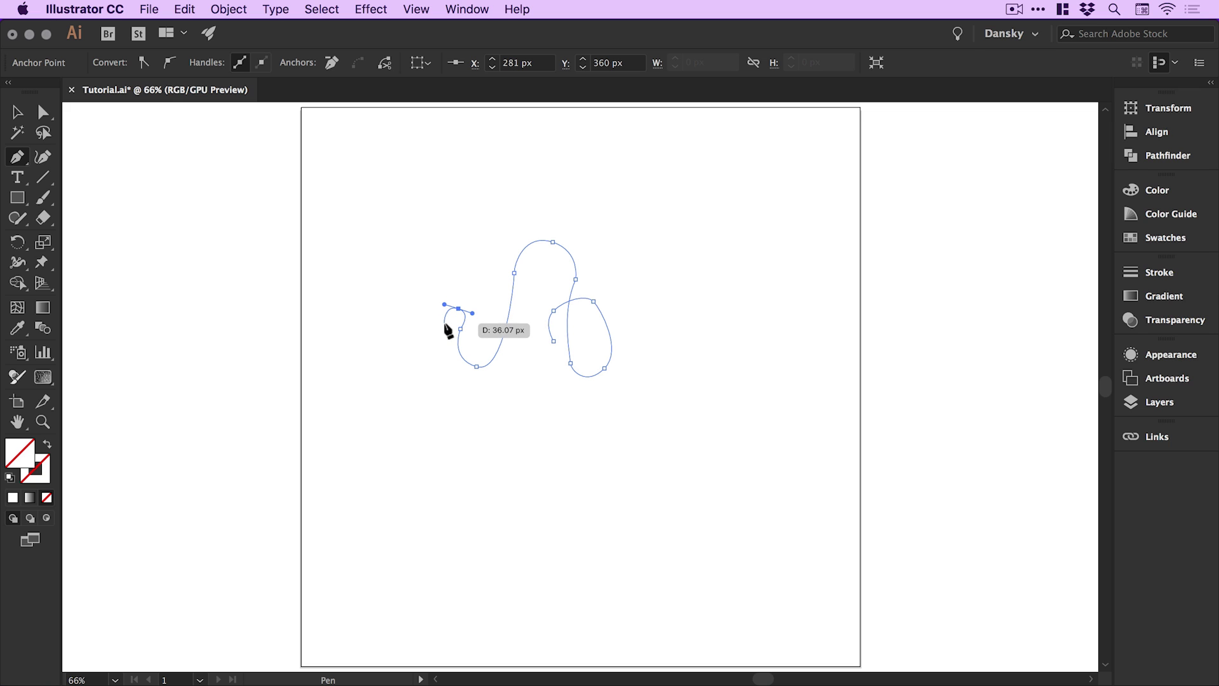
super+click(416, 330)
super+click(408, 325)
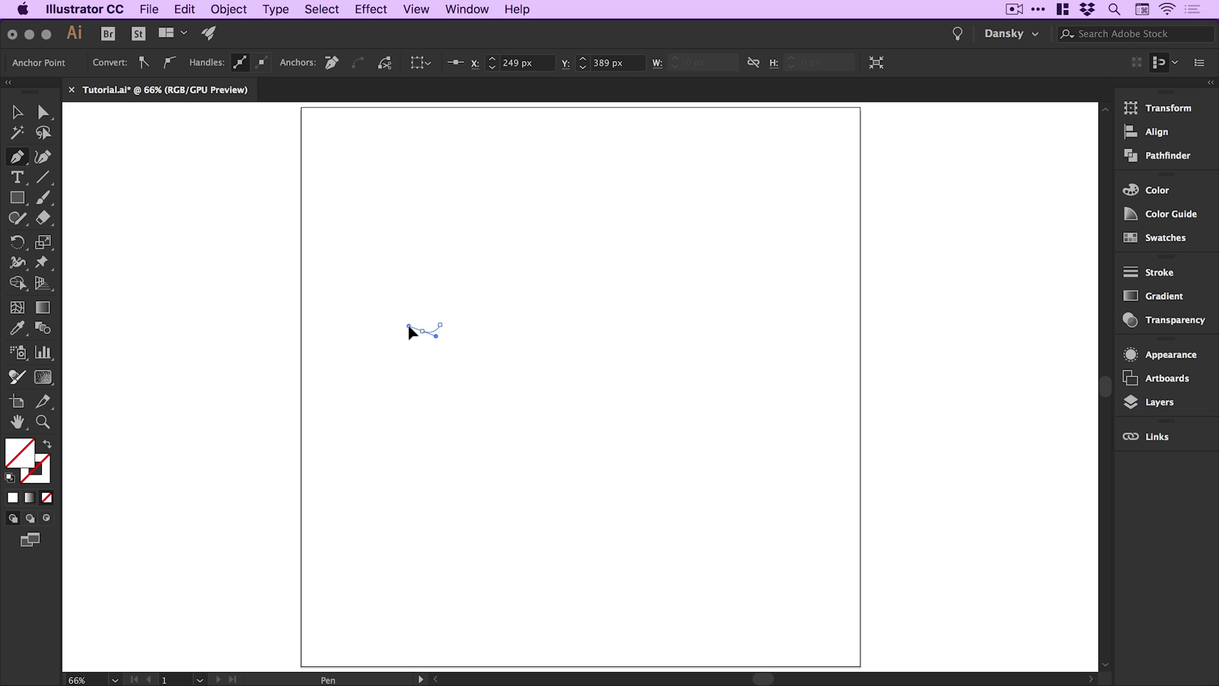
drag(408, 326, 409, 325)
key(v)
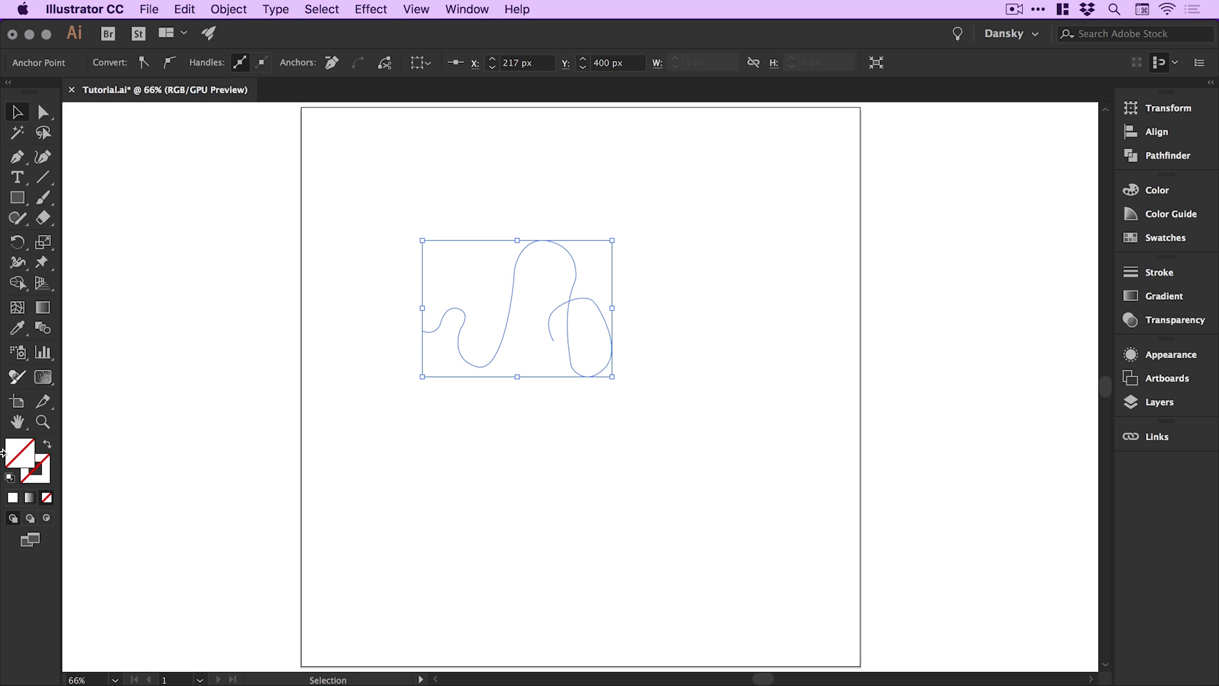
Give the snake path a stroke in the Black swatch and make that swatch a global colour
mouse_move(362, 200)
mouse_down()
mouse_move(468, 340)
mouse_move(664, 454)
mouse_move(708, 427)
mouse_up()
click(43, 477)
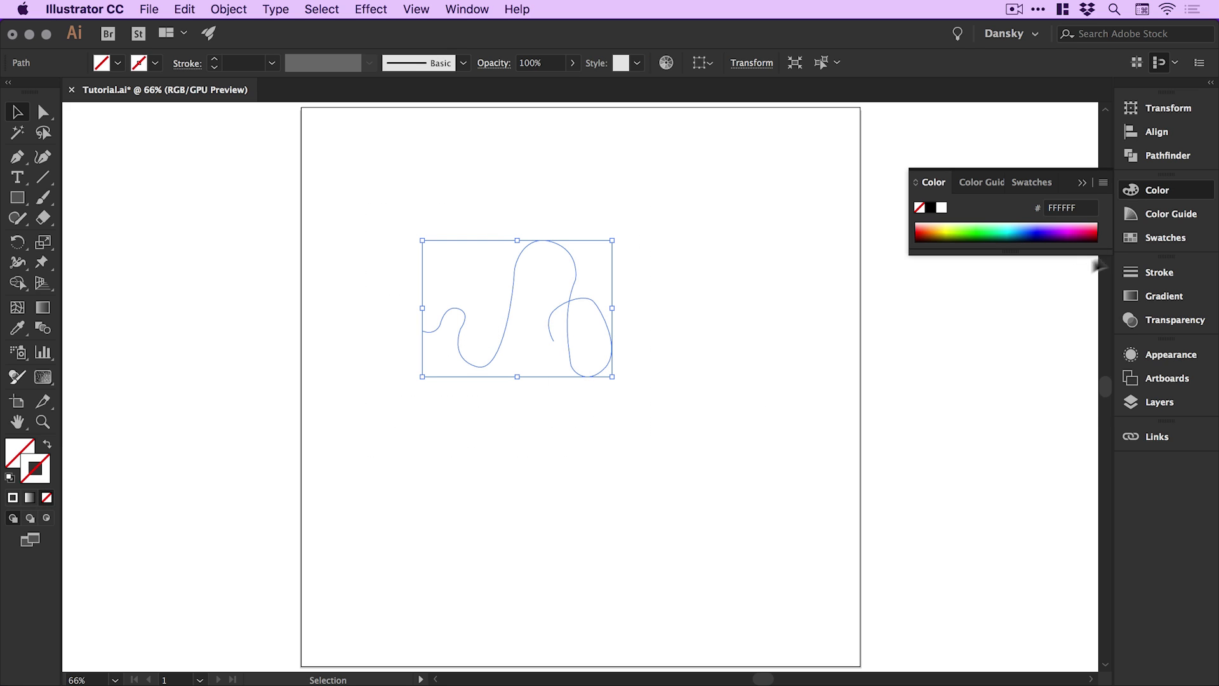
click(1146, 240)
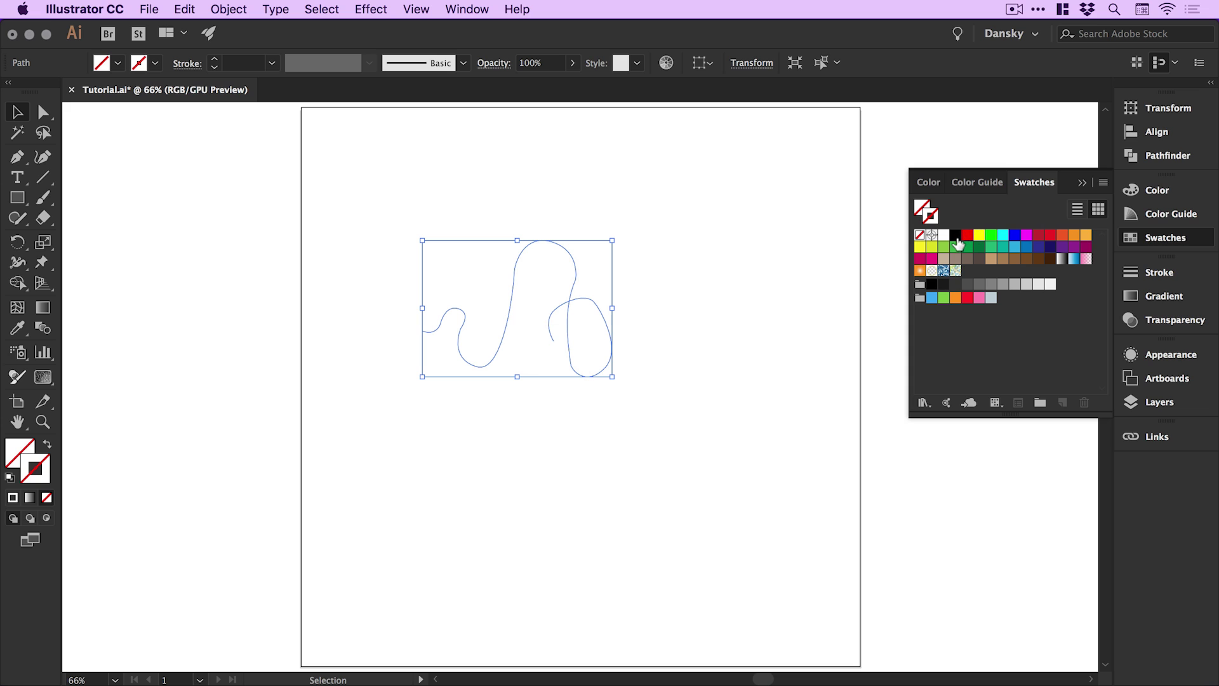
click(956, 237)
double_click(956, 237)
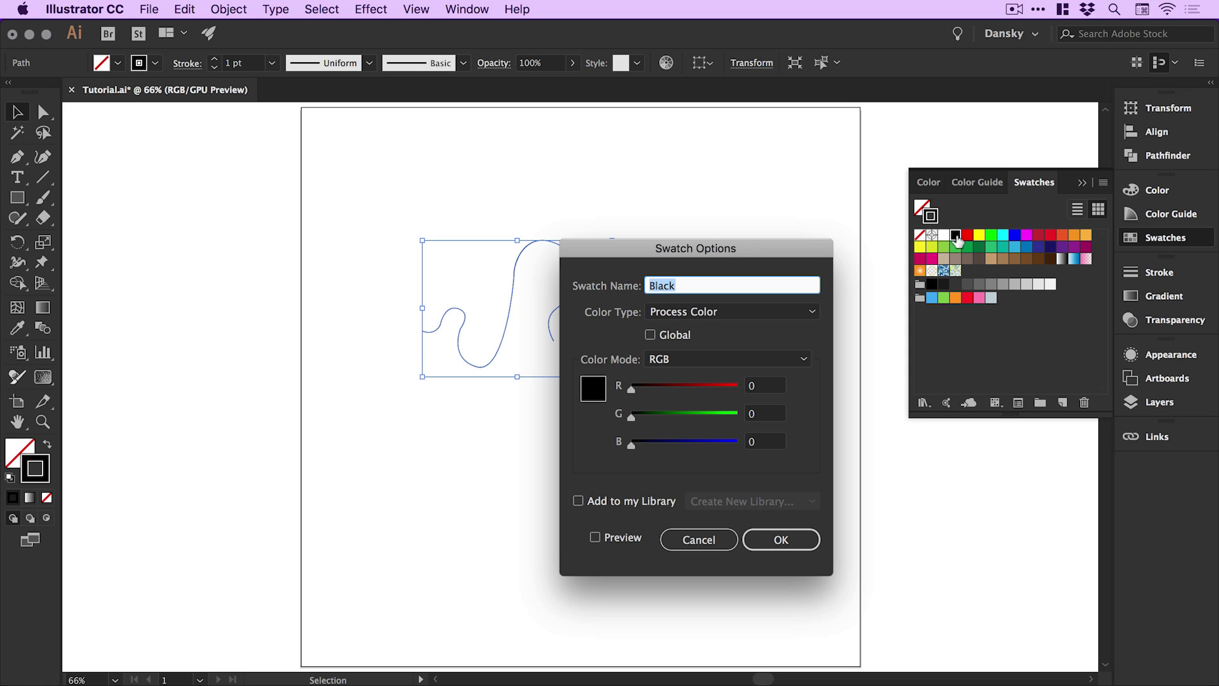
click(665, 333)
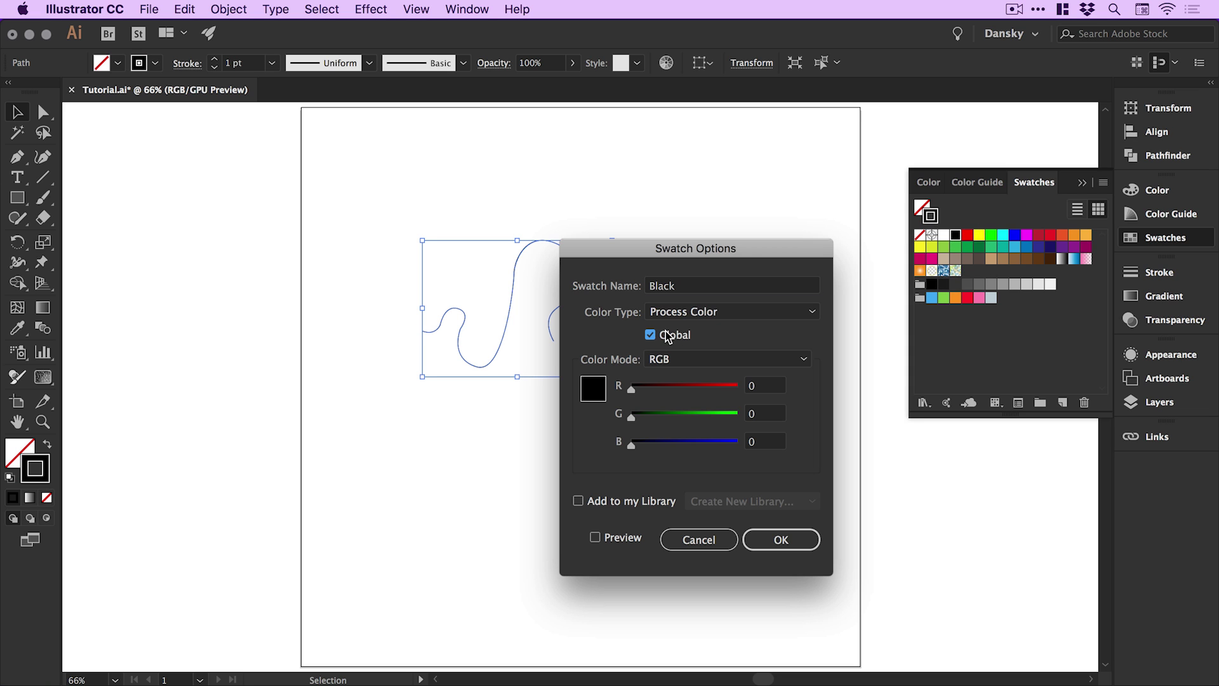
click(787, 539)
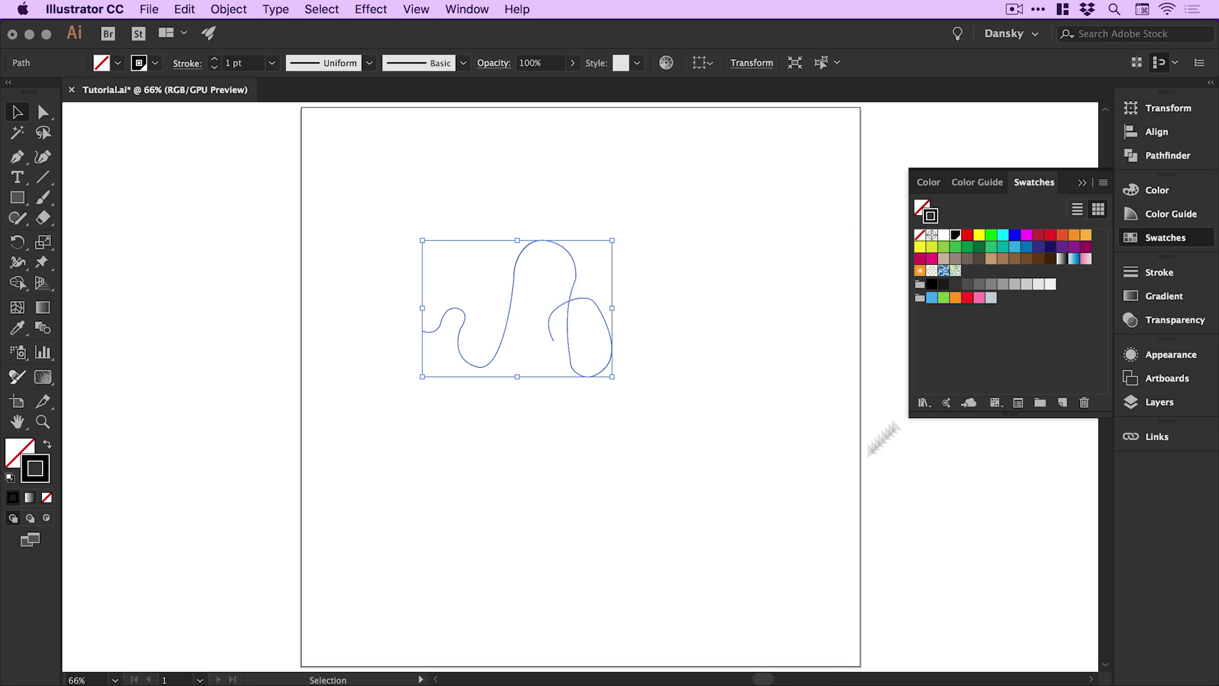
click(1131, 237)
Set the snake path's stroke weight to 16 pt and deselect the path
key(z)
drag(377, 172, 664, 447)
key(v)
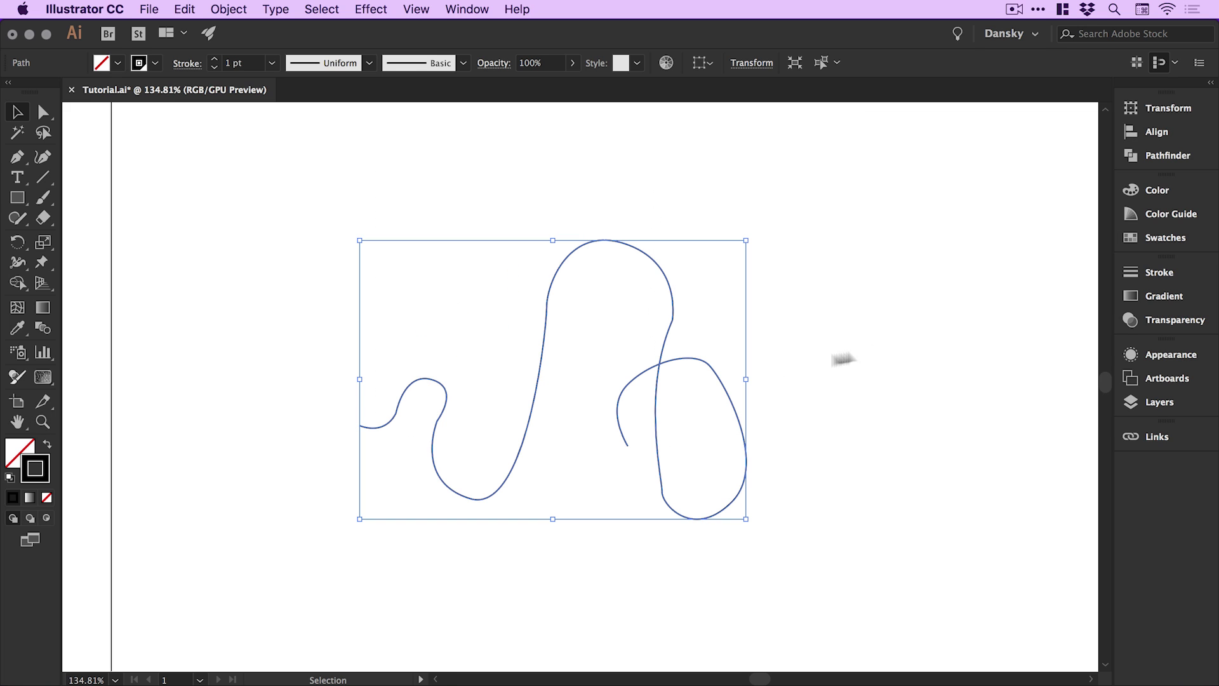
click(1134, 273)
click(979, 290)
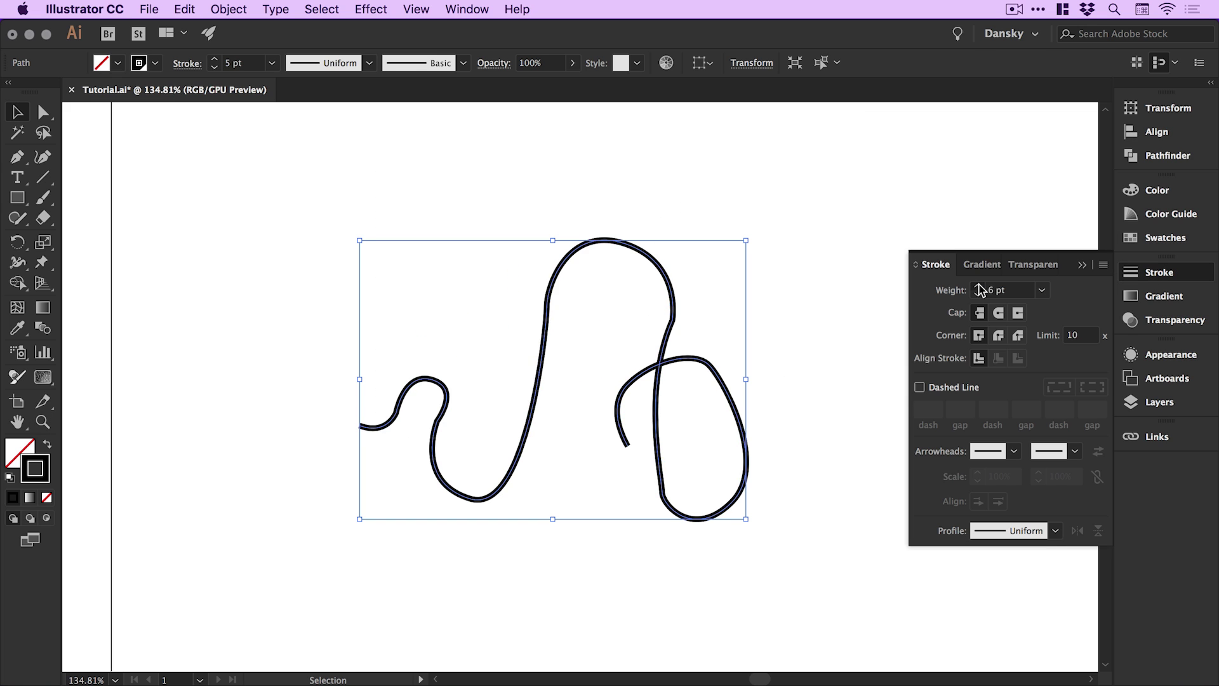
click(1162, 275)
click(902, 337)
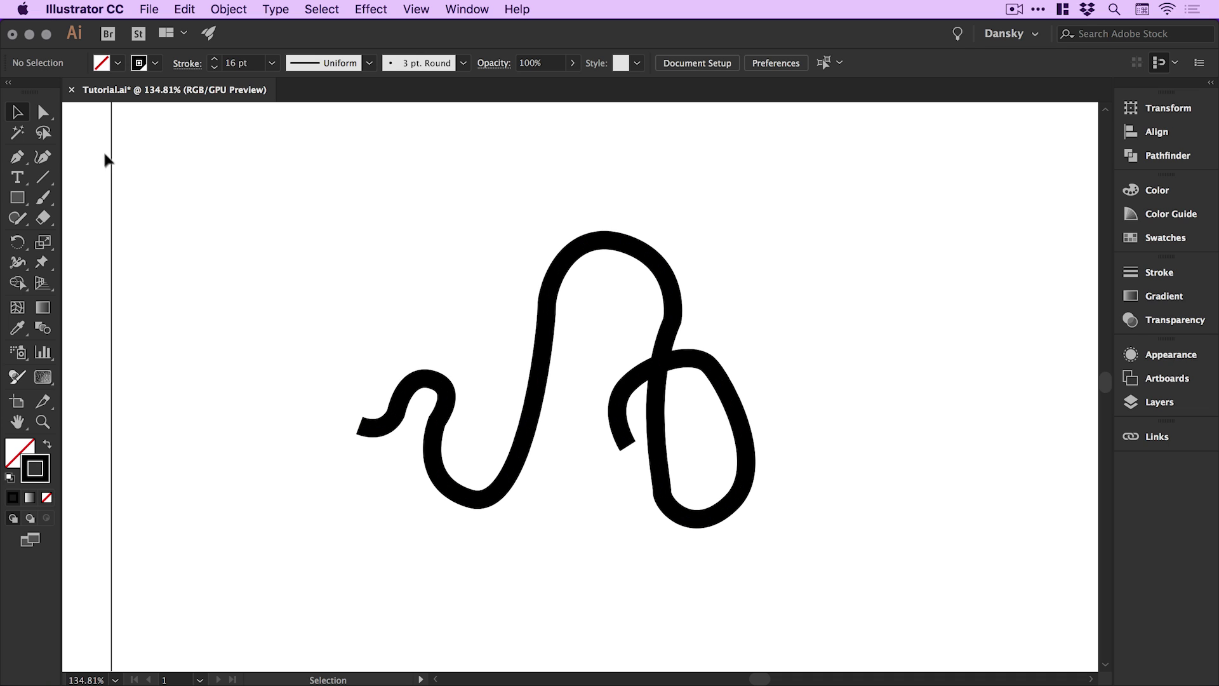
Refine the curves with the Direct Selection tool where the arch meets the loop and around the loop's upper and lower anchors
click(45, 113)
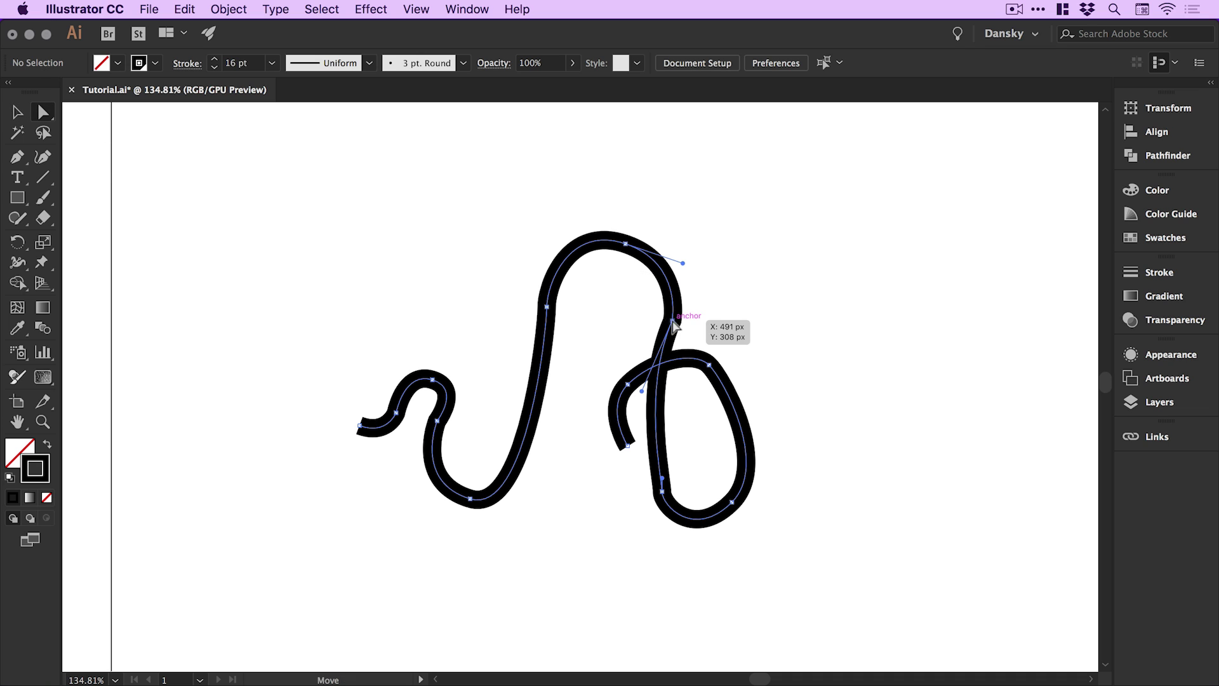
click(672, 321)
drag(686, 263, 694, 253)
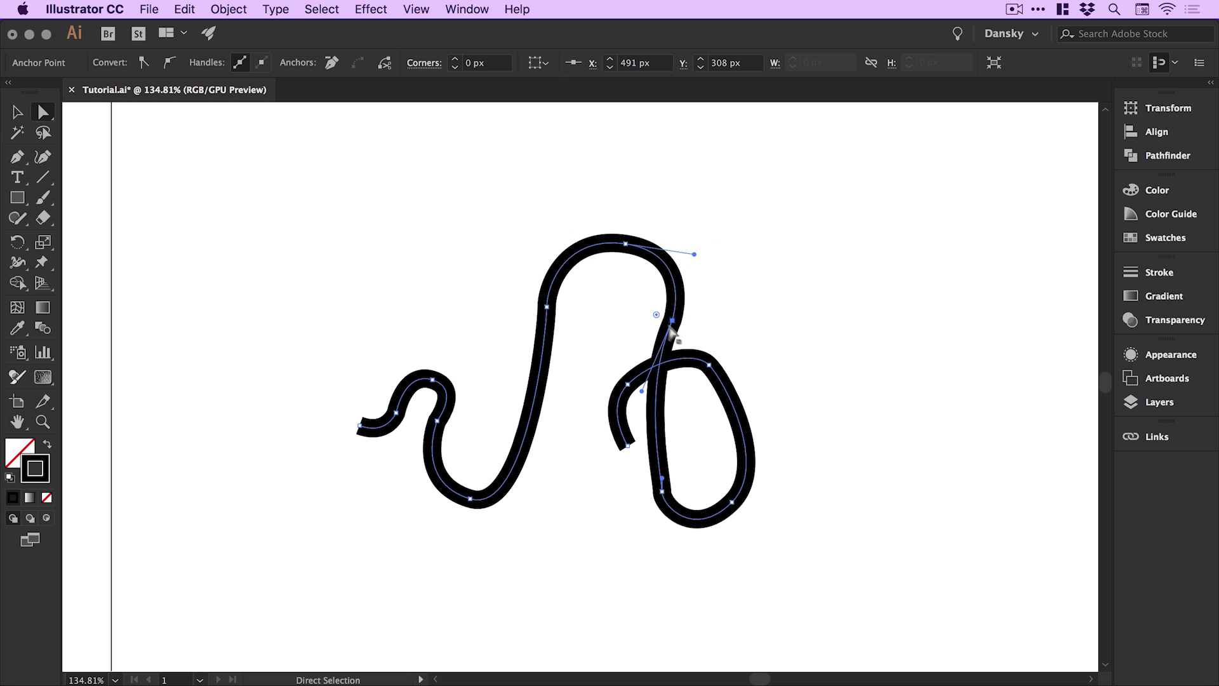
drag(674, 324, 673, 322)
mouse_move(707, 364)
mouse_down()
mouse_move(716, 374)
mouse_move(699, 352)
mouse_up()
click(661, 491)
drag(662, 505, 669, 507)
Reshape the small tail wave by adjusting its anchor points and handles
click(437, 421)
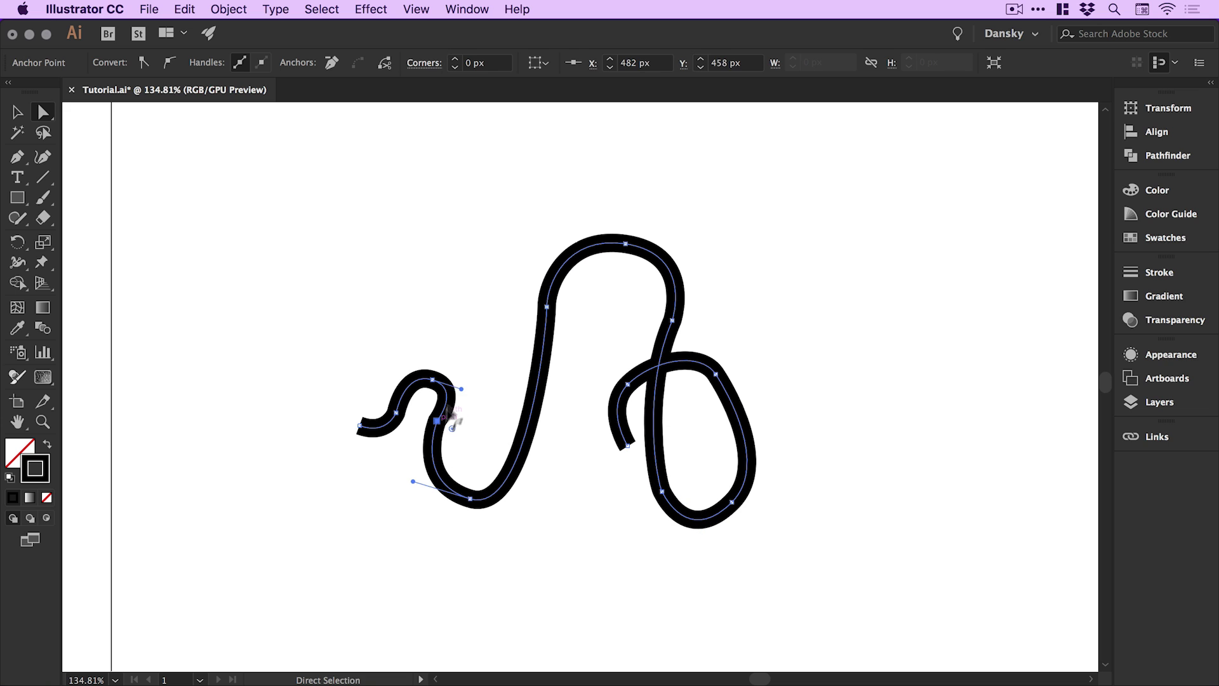
drag(461, 387, 420, 393)
click(432, 383)
key(z)
drag(273, 244, 753, 614)
key(a)
click(446, 322)
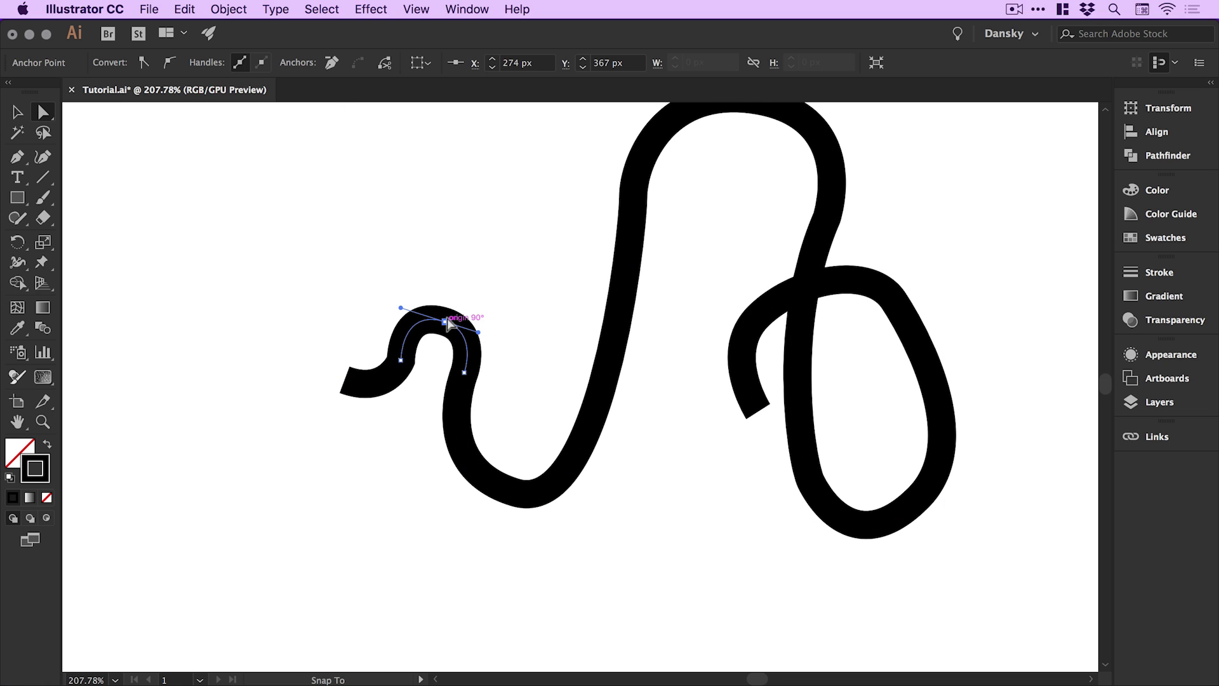
click(465, 375)
click(515, 492)
scroll(631, 332, up, 4)
scroll(631, 332, left, 3)
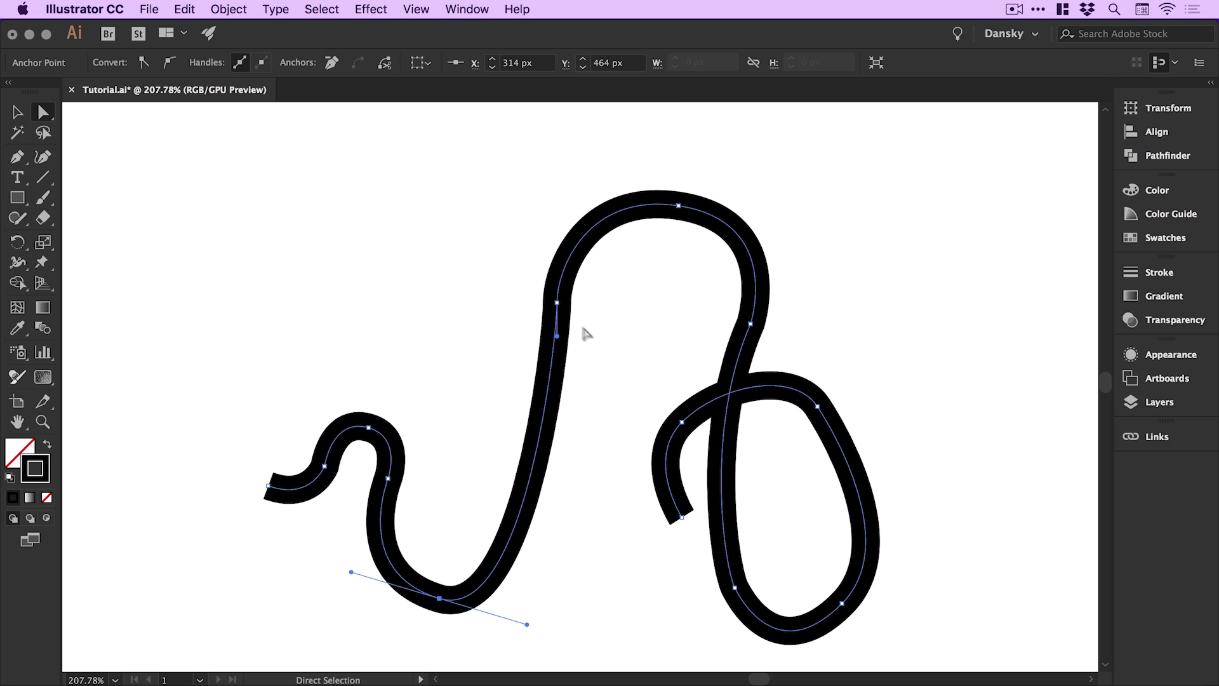
Reposition the tall arch's anchors and handles to give the arch a rounder, more even curve
click(560, 307)
scroll(619, 304, up, 3)
scroll(619, 305, right, 3)
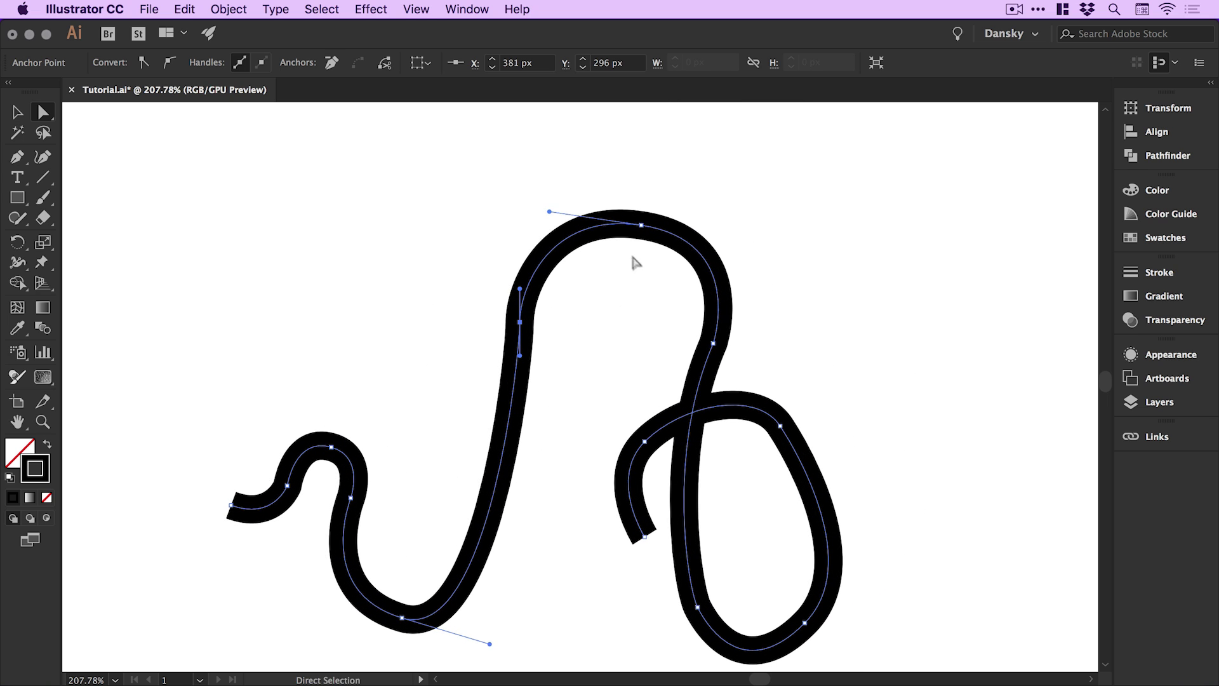
drag(641, 226, 627, 261)
drag(520, 321, 516, 366)
drag(713, 344, 703, 370)
drag(733, 278, 724, 280)
Adjust the loop's anchors and the open head end to widen and round the loop, and deselect the path
key(space)
drag(747, 345, 674, 364)
drag(626, 473, 632, 470)
drag(619, 520, 591, 524)
drag(619, 425, 611, 426)
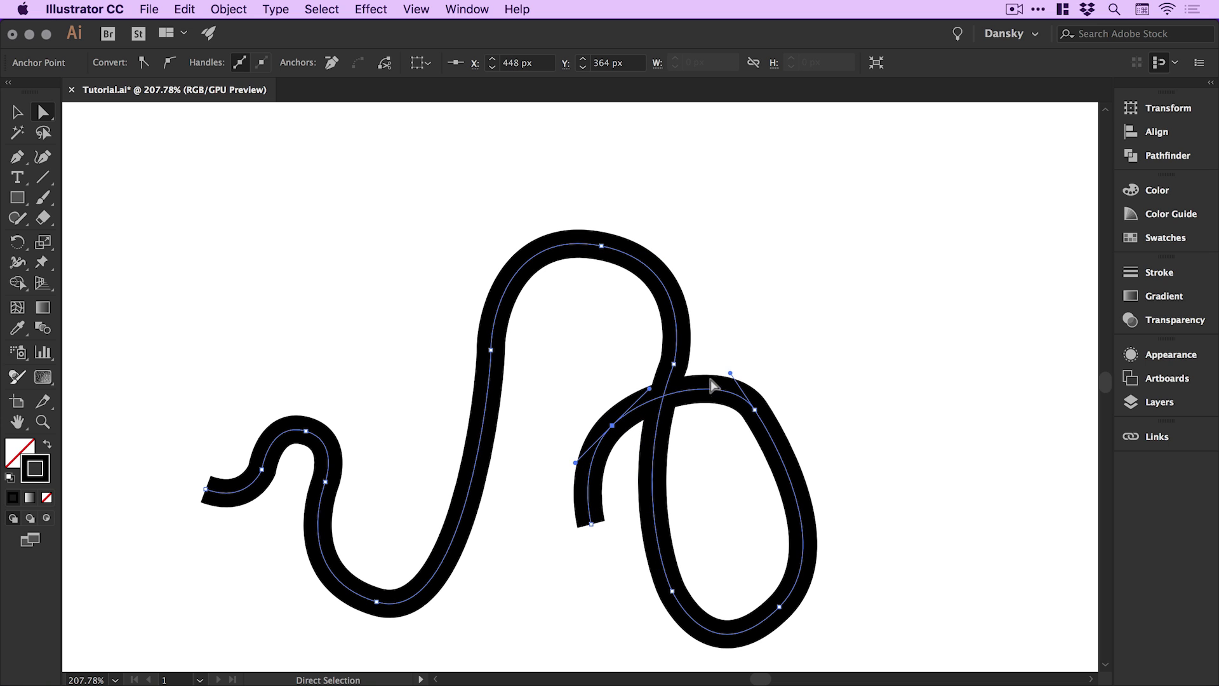
mouse_move(755, 410)
mouse_down()
mouse_move(759, 451)
mouse_move(735, 403)
mouse_up()
drag(775, 480, 787, 476)
key(v)
click(852, 424)
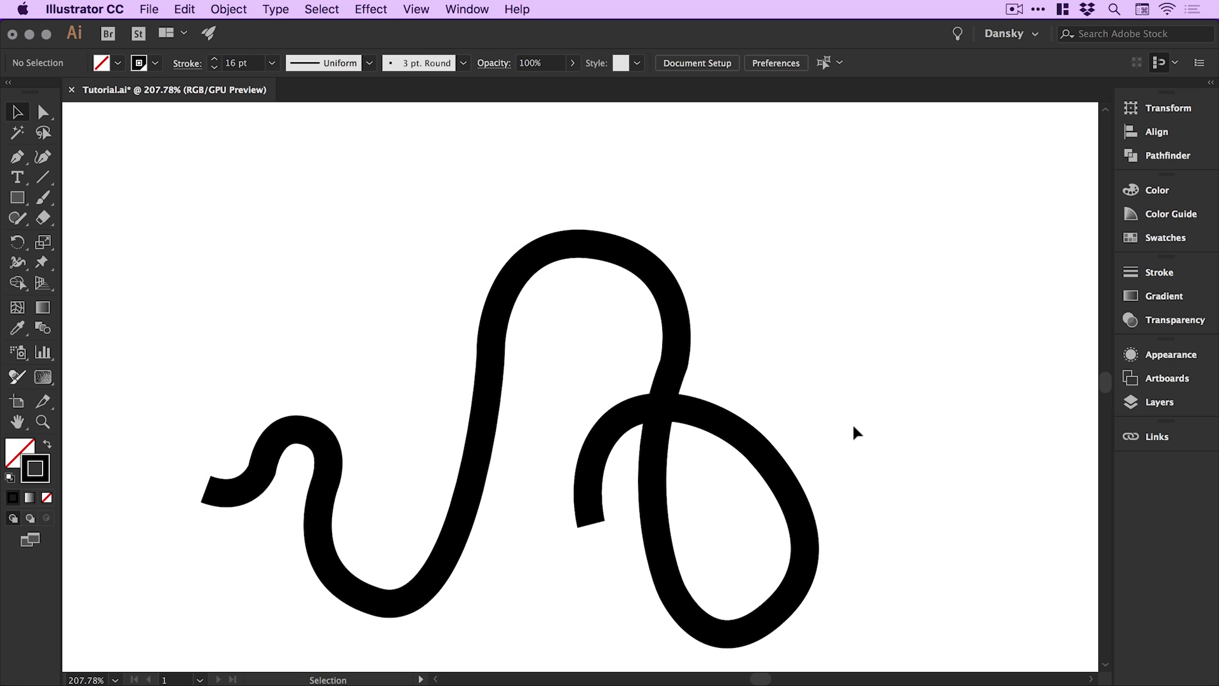
Select the snake path and smooth its tall arch down through the crossing with the Smooth tool
key(super+1)
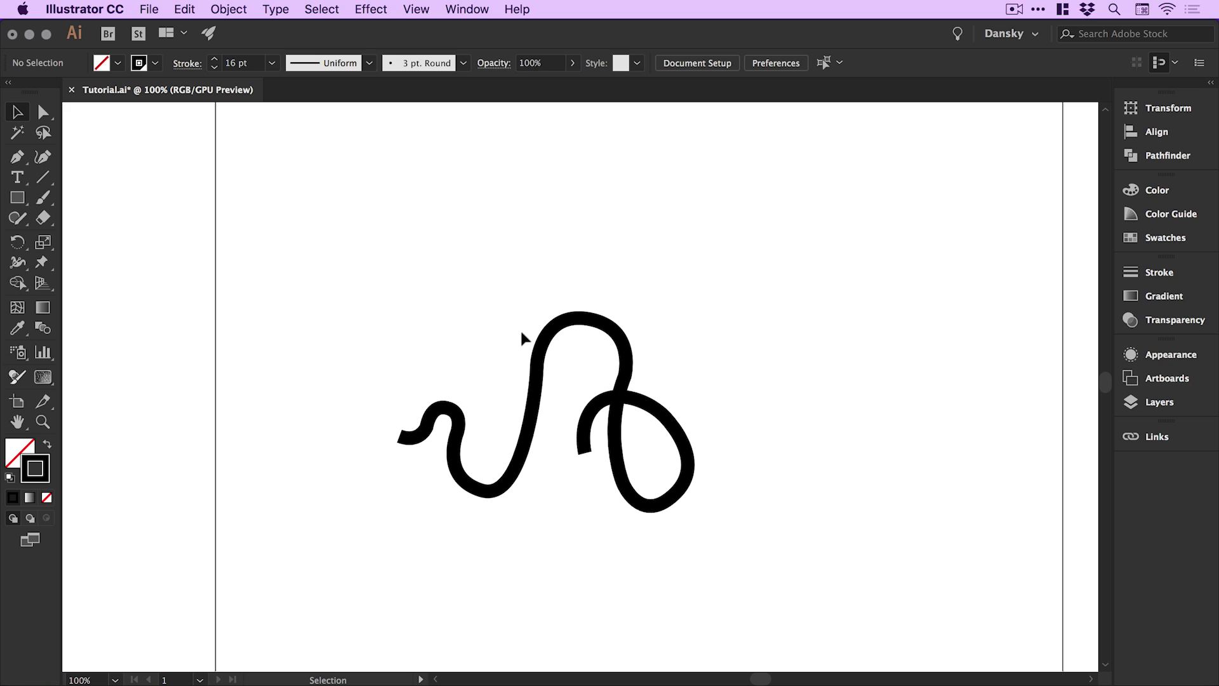
key(z)
drag(338, 261, 760, 599)
key(v)
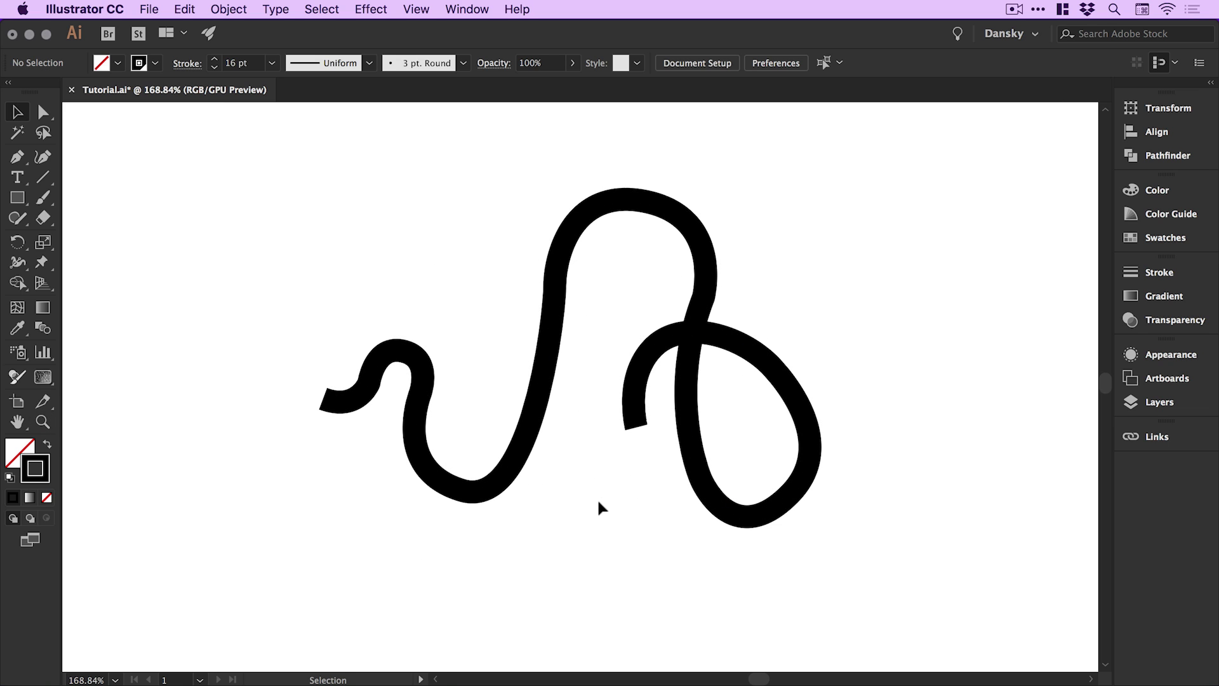
drag(324, 545, 902, 185)
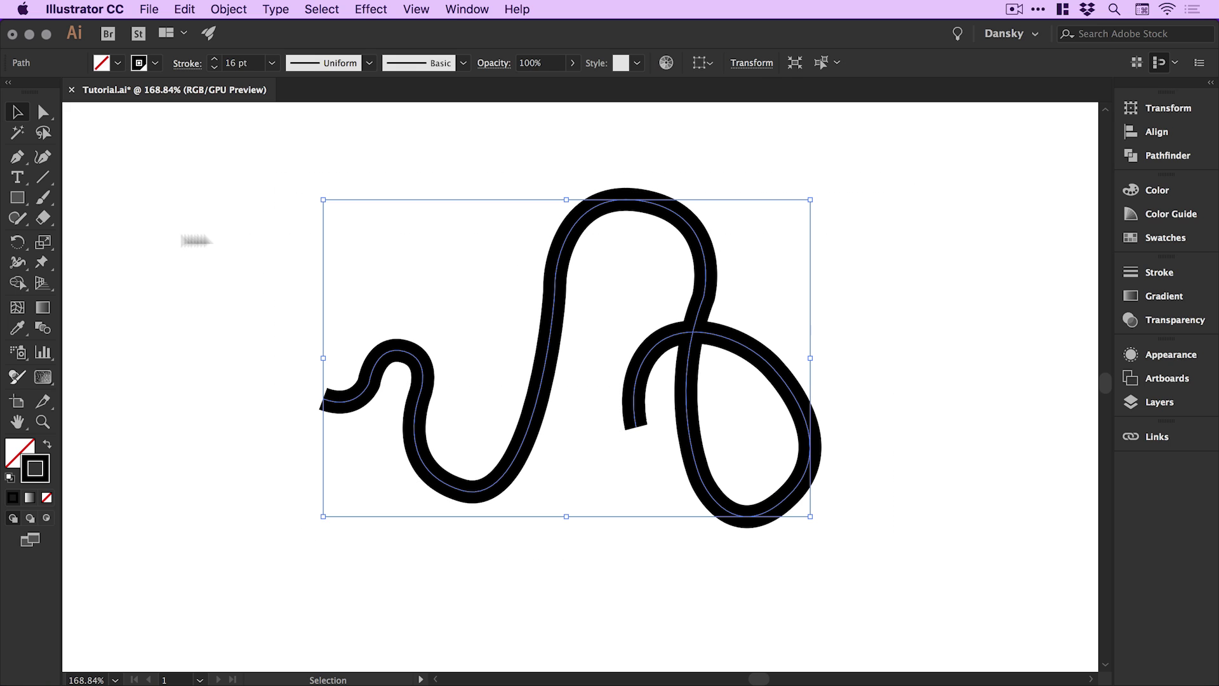
click(19, 220)
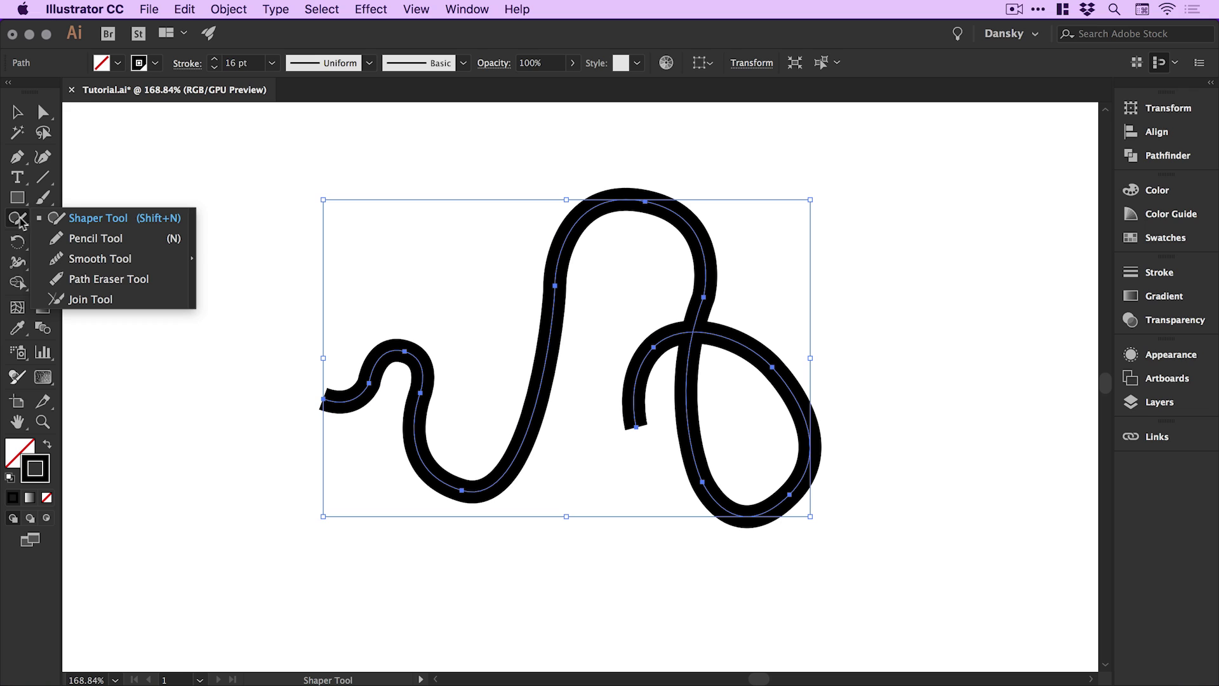
click(72, 260)
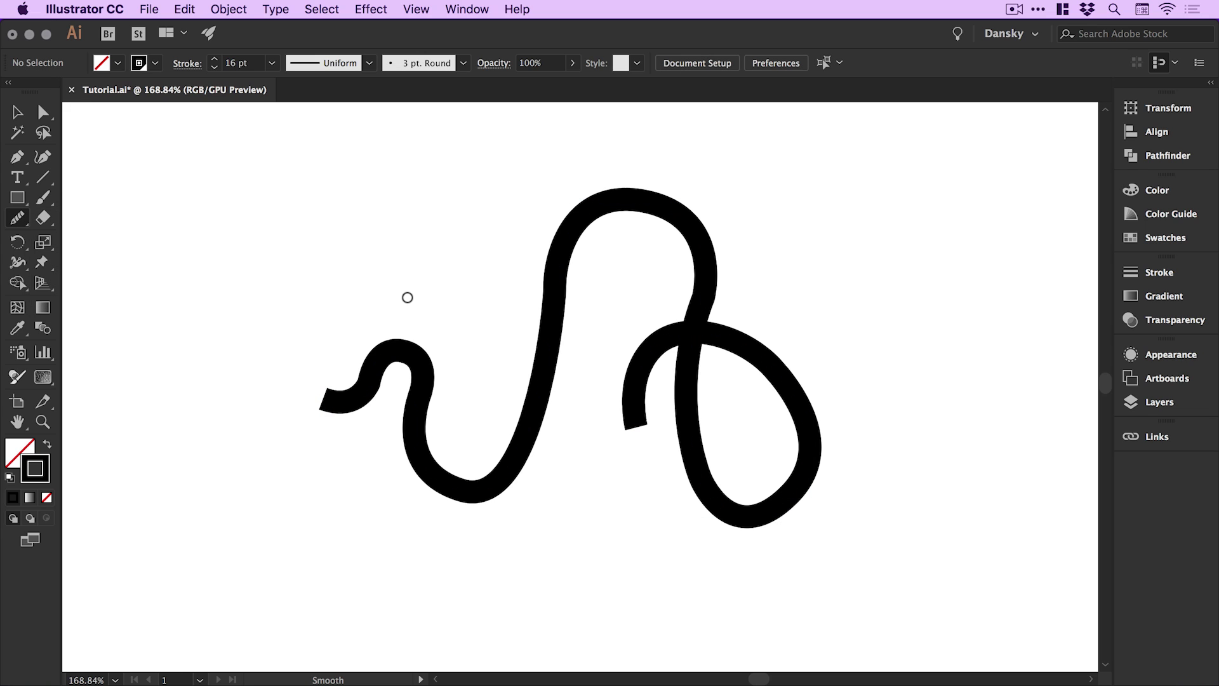
key(v)
key(super+a)
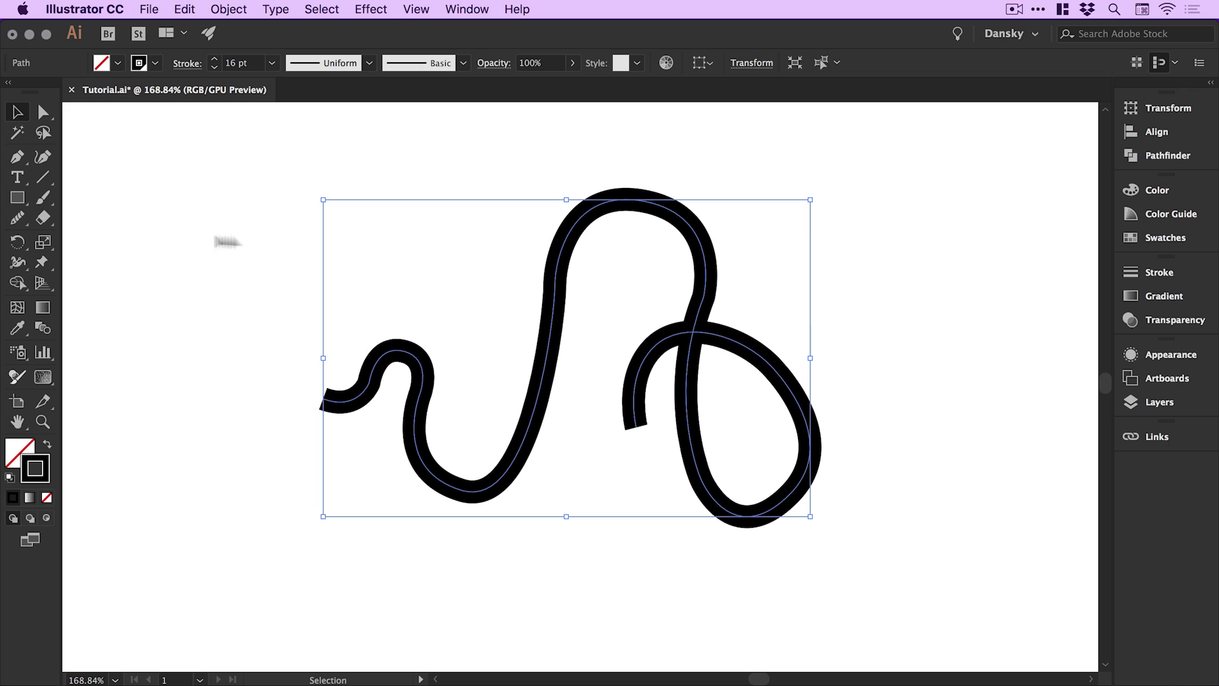
click(28, 218)
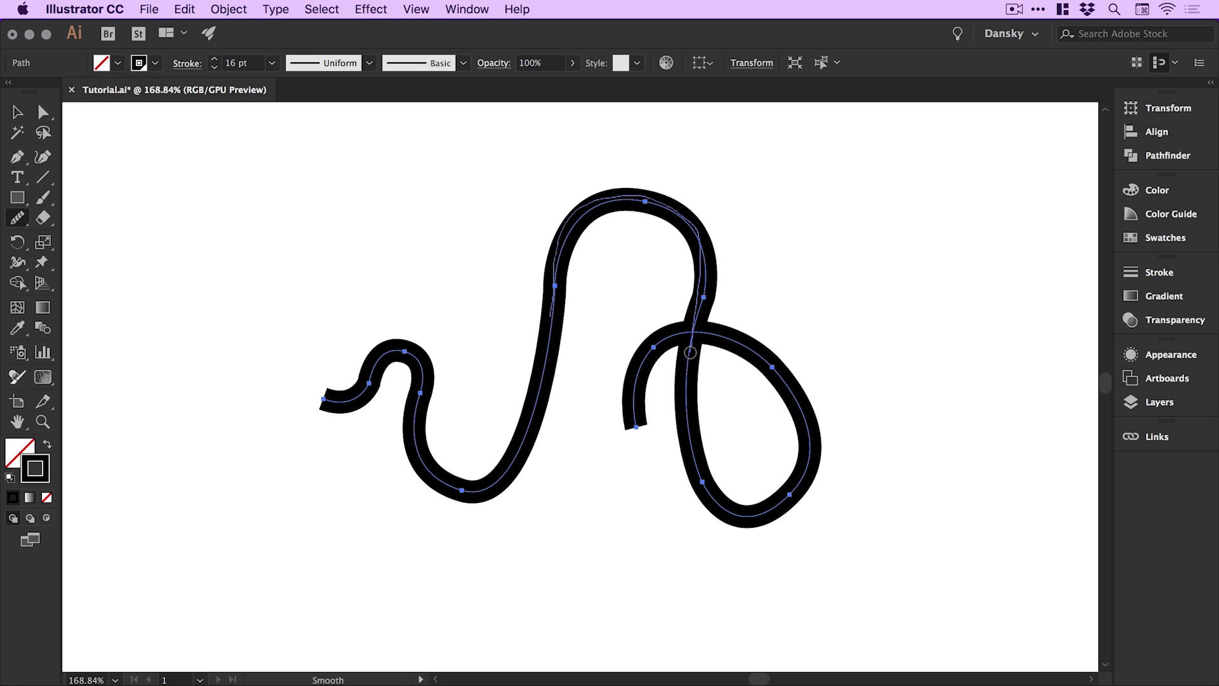
drag(687, 355, 694, 377)
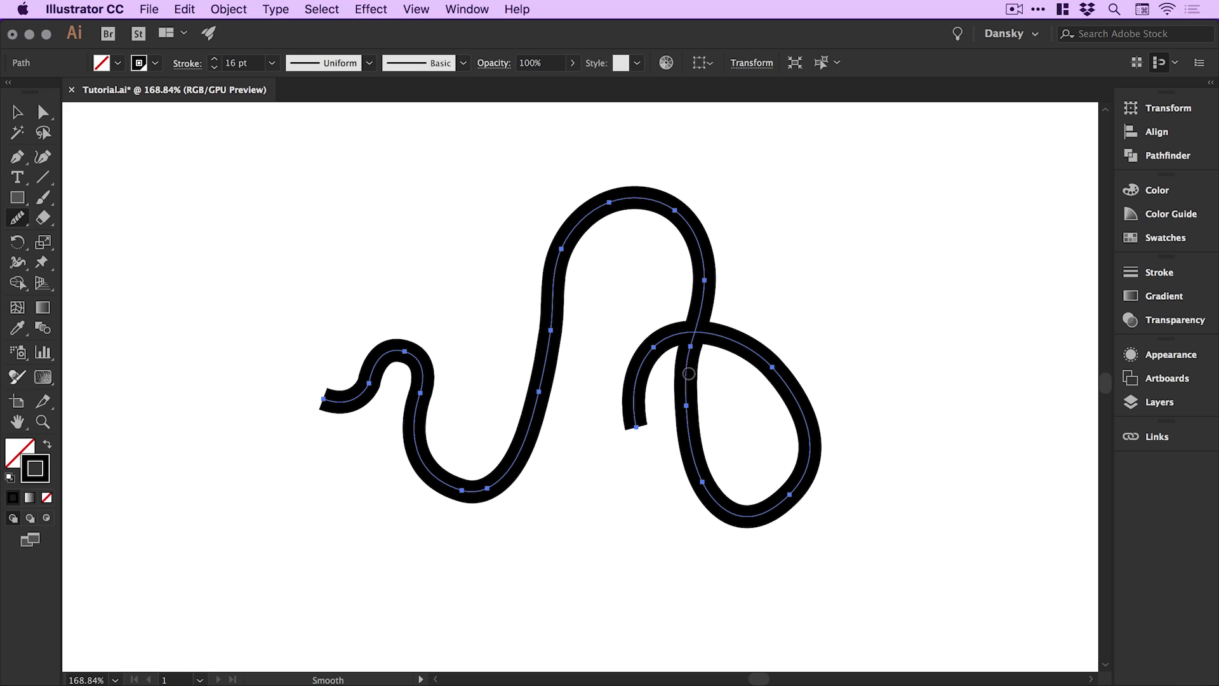
Smooth the outer side of the loop and the tail end of the snake path
mouse_move(704, 332)
mouse_down()
mouse_move(687, 438)
mouse_move(774, 375)
mouse_move(787, 419)
mouse_up()
drag(321, 397, 378, 356)
drag(329, 393, 378, 359)
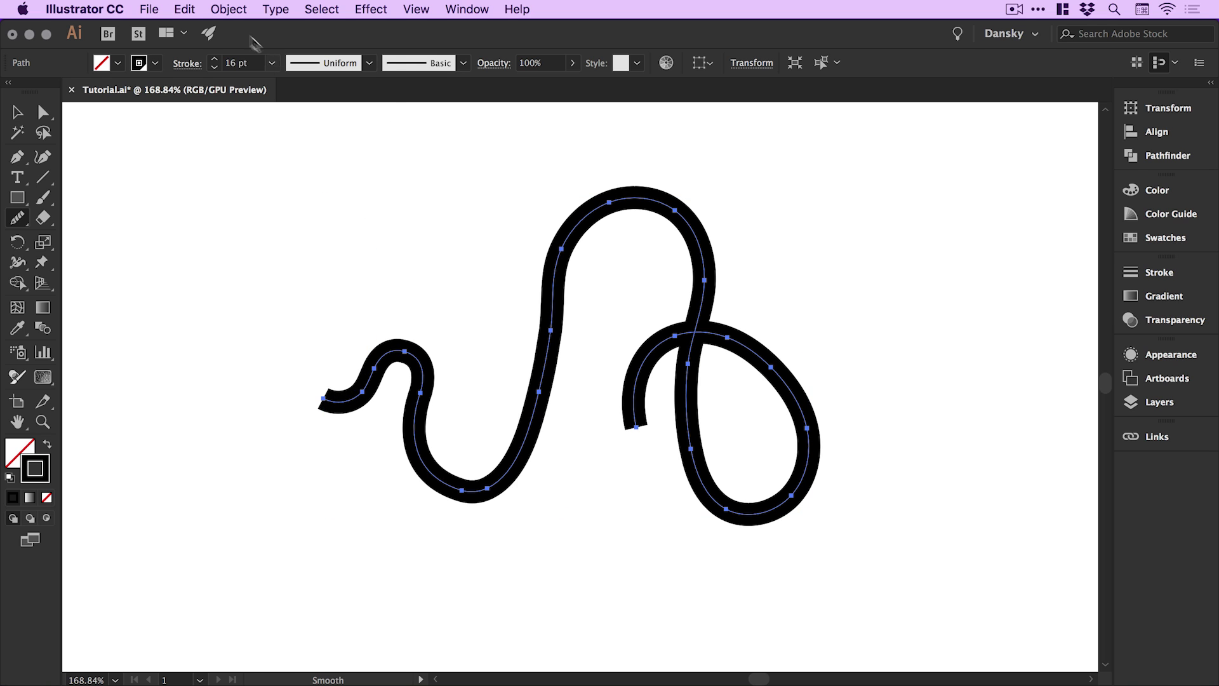
Undo the last smoothing stroke, and smooth the small hump near the tail and the deep low bend of the snake path
click(185, 9)
click(187, 31)
drag(381, 361, 442, 374)
drag(437, 467, 511, 383)
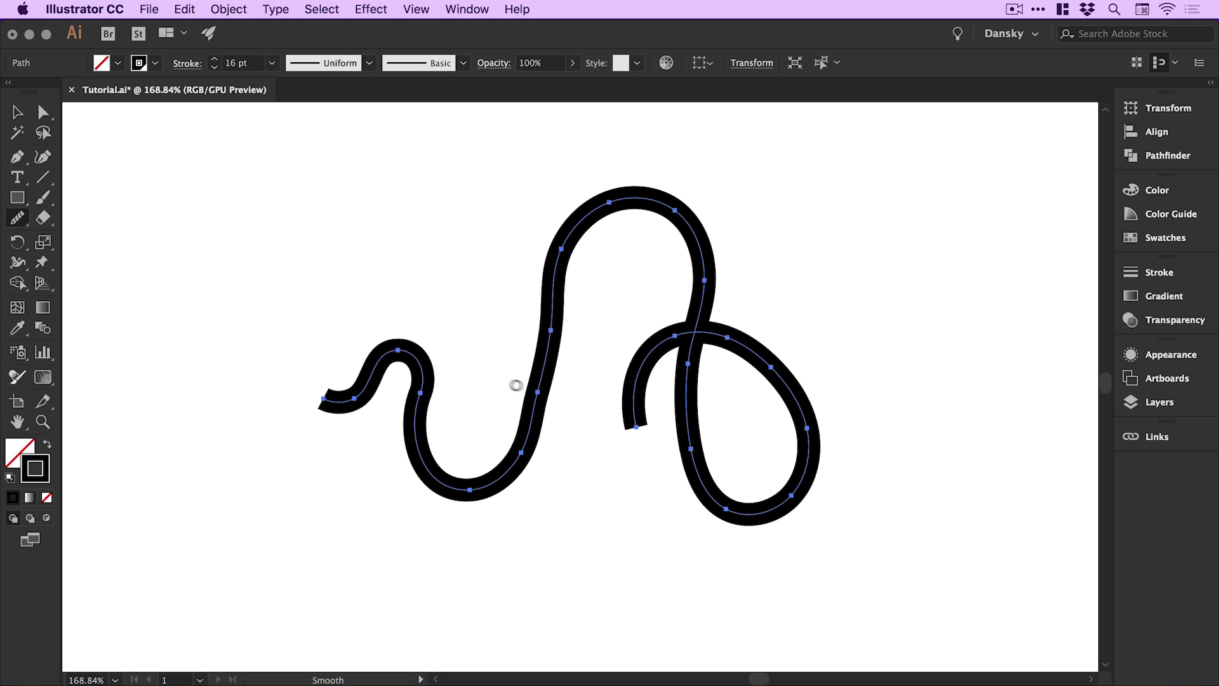
mouse_move(459, 479)
mouse_down()
mouse_move(483, 474)
mouse_move(445, 483)
mouse_move(519, 391)
mouse_move(456, 482)
mouse_move(486, 481)
mouse_move(541, 258)
mouse_move(563, 296)
mouse_move(578, 235)
mouse_move(543, 358)
mouse_move(497, 442)
mouse_move(581, 213)
mouse_move(559, 249)
mouse_move(526, 404)
mouse_move(478, 453)
mouse_move(514, 416)
mouse_move(498, 481)
mouse_up()
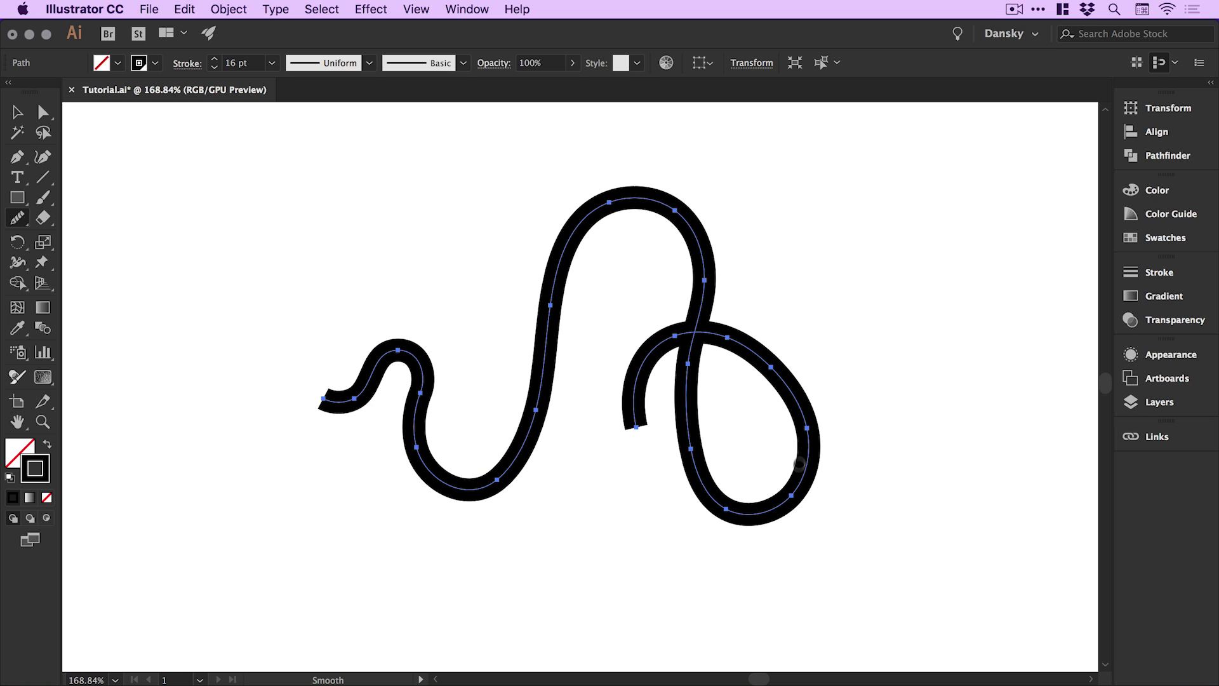
Smooth the arch's descending side down through the crossing and deselect the snake path
drag(696, 254, 691, 362)
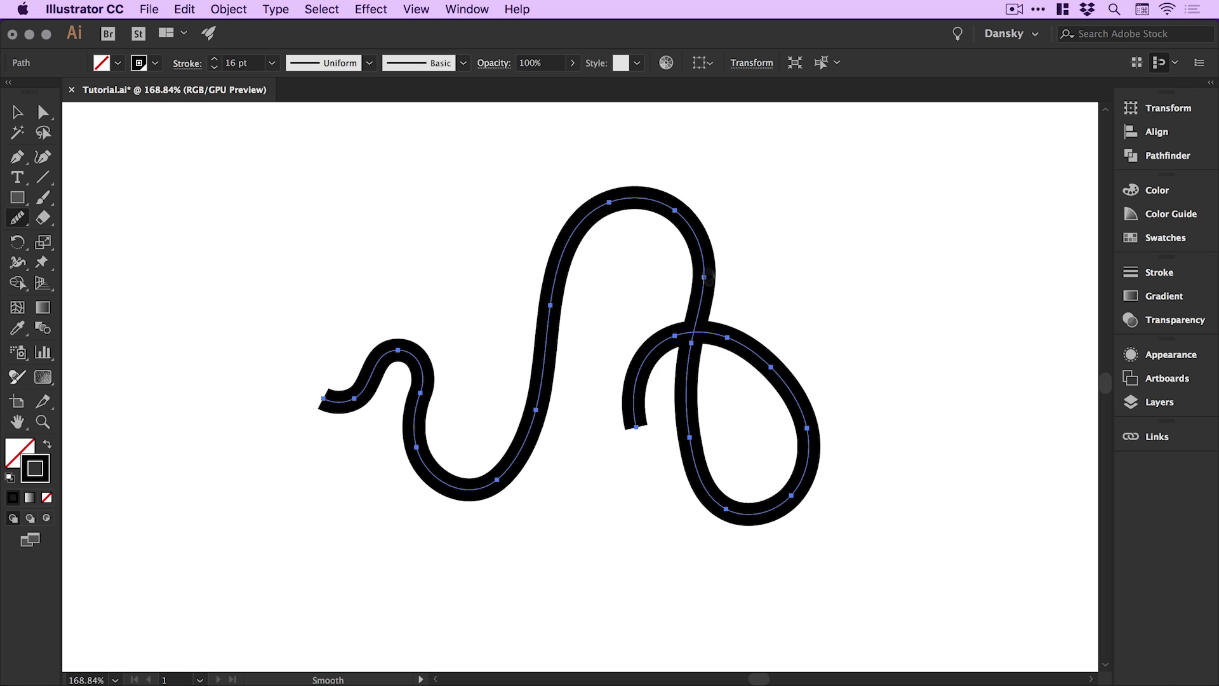
key(v)
click(844, 321)
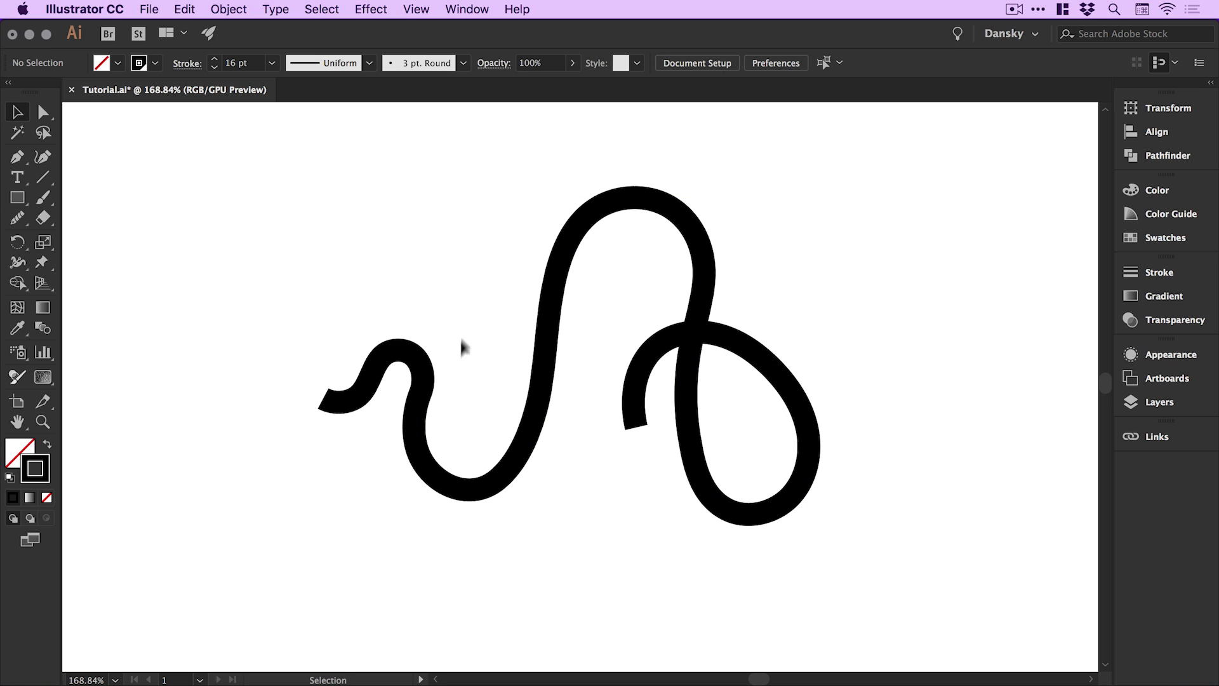
Select the snake path and smooth the transition from the small hump down into the low bend with the Smooth tool
click(421, 361)
click(17, 219)
key(z)
drag(302, 280, 675, 602)
drag(452, 266, 443, 361)
mouse_move(440, 252)
mouse_down()
mouse_move(446, 381)
mouse_move(502, 457)
mouse_up()
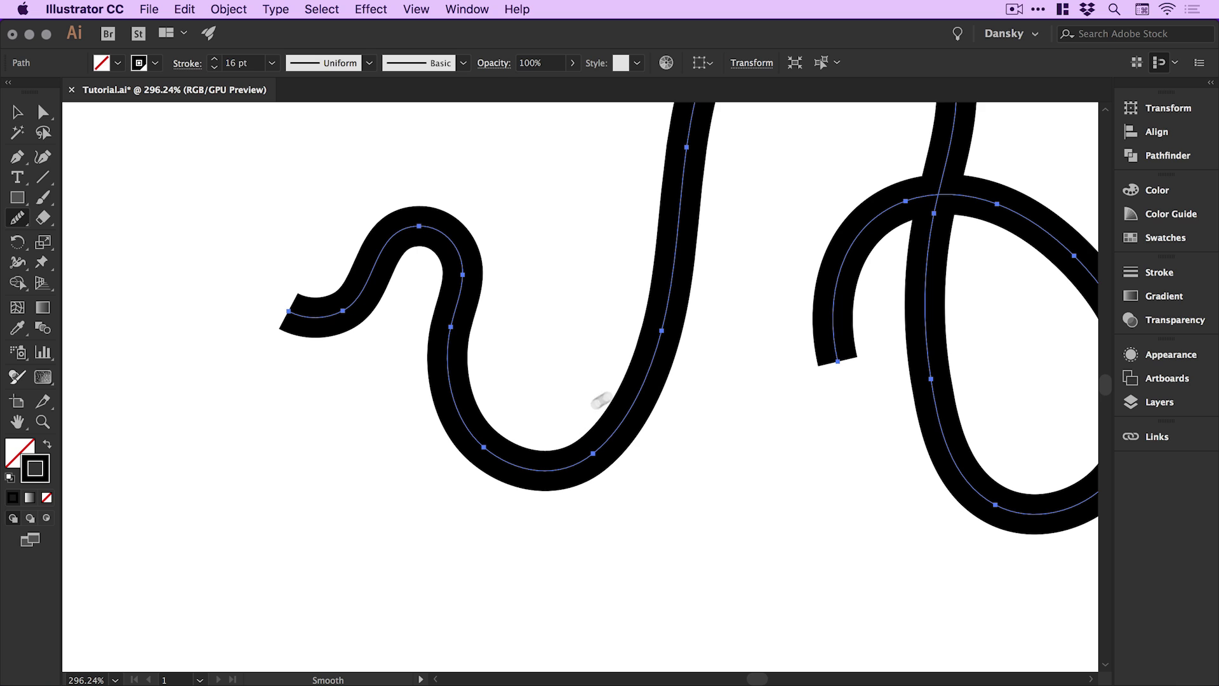
Smooth the long rise from the low bend up into the tall arch, evening out the low bend's underside too
drag(707, 294, 647, 404)
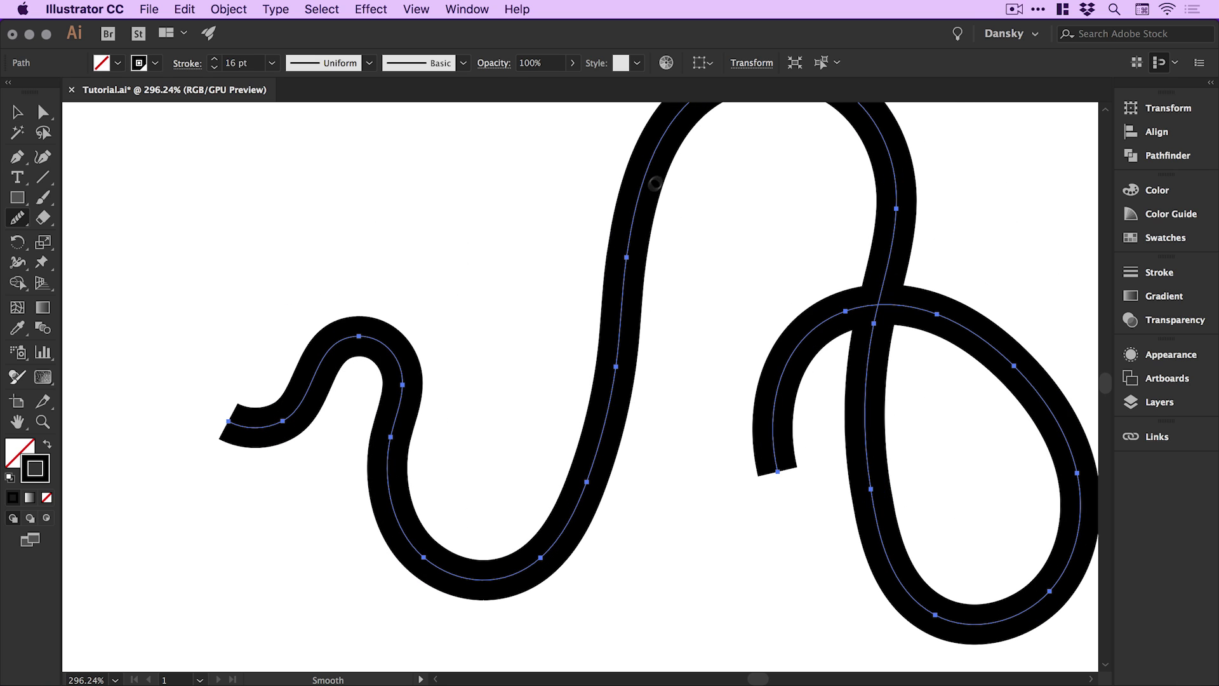
drag(673, 136, 611, 391)
mouse_move(675, 273)
mouse_down()
mouse_move(630, 383)
mouse_move(670, 322)
mouse_move(668, 275)
mouse_up()
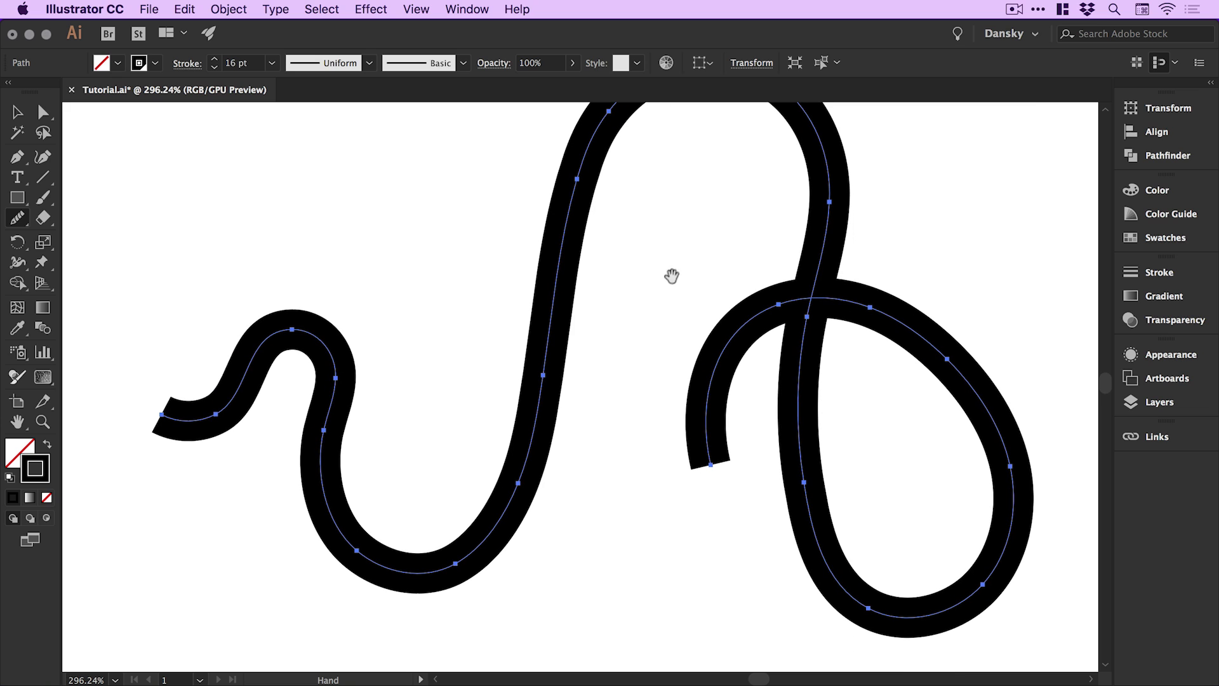
drag(462, 571, 482, 558)
key(v)
key(super+minus)
key(super+minus)
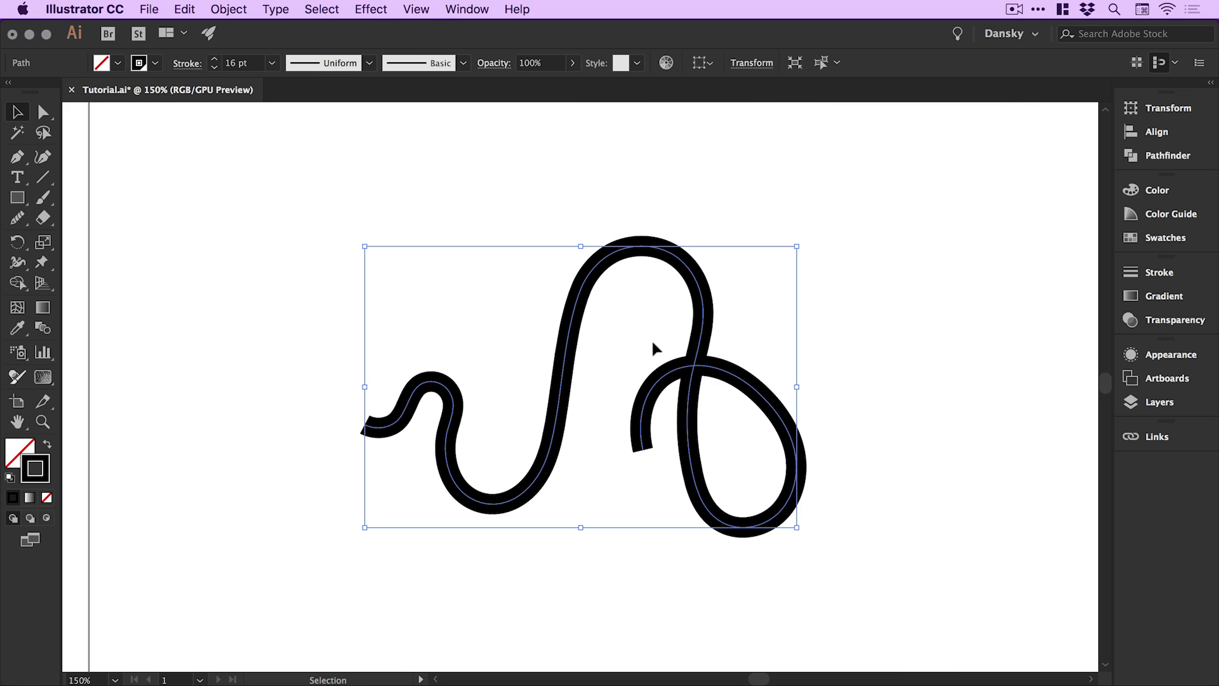
Apply a round cap to the ends of the snake path's stroke
key(z)
drag(476, 351, 880, 616)
key(v)
drag(816, 360, 808, 360)
key(v)
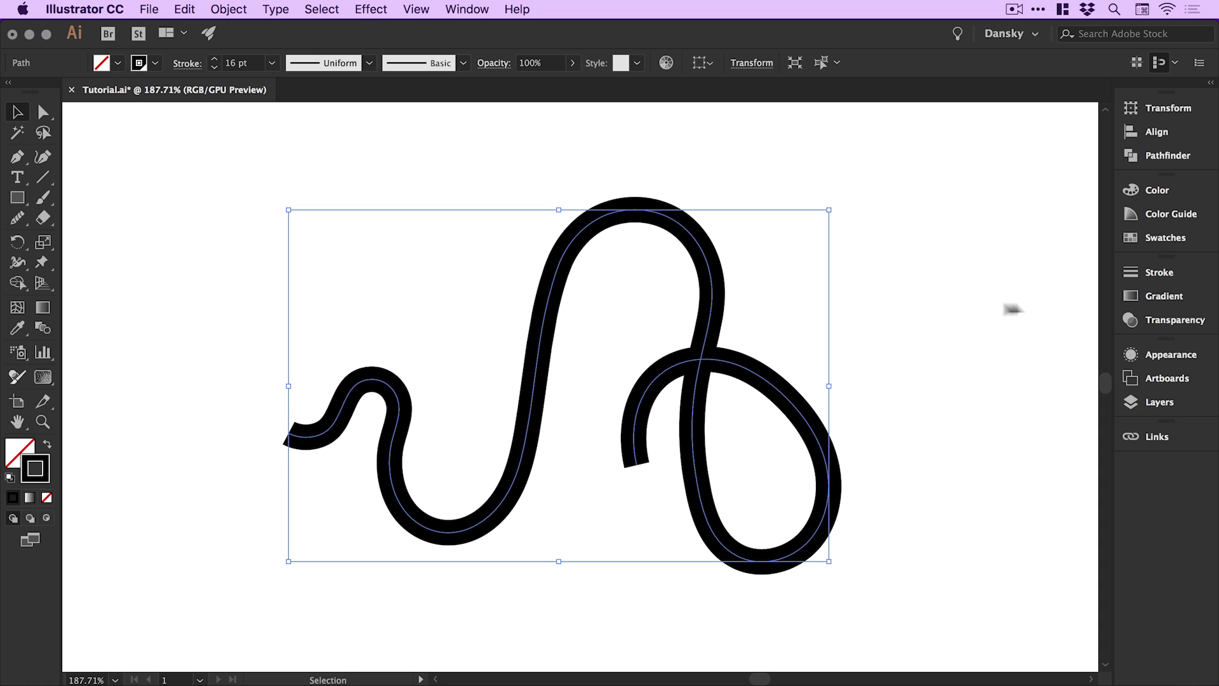
click(1150, 273)
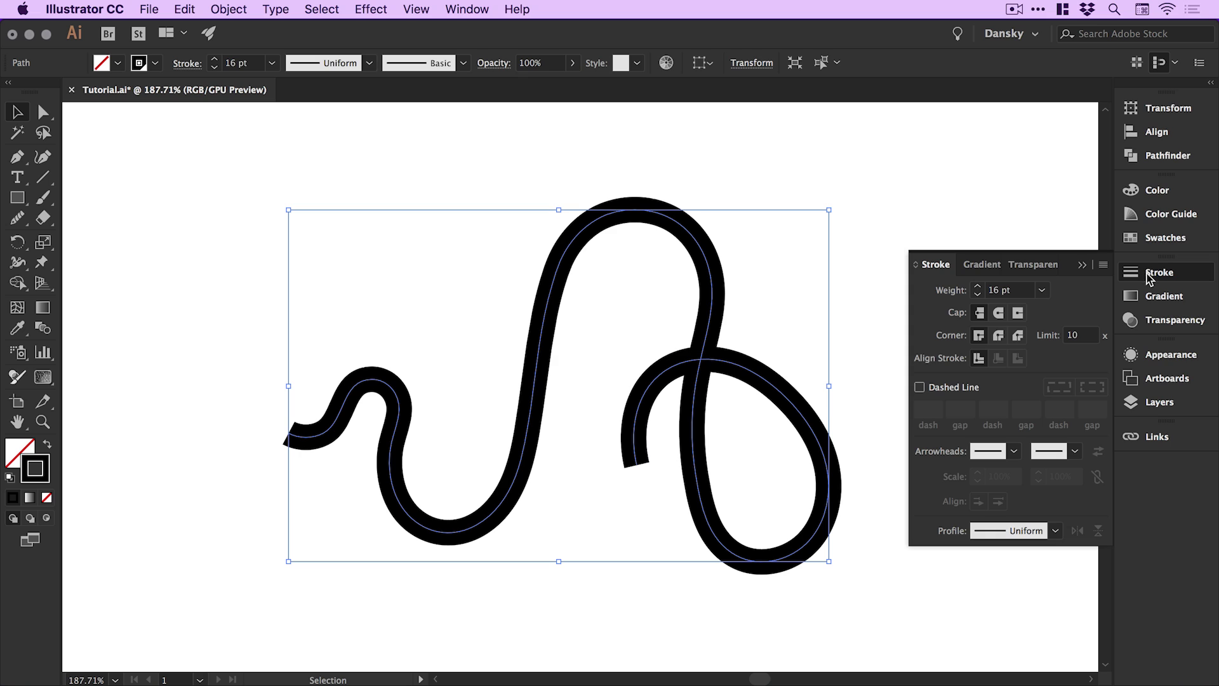
click(1000, 313)
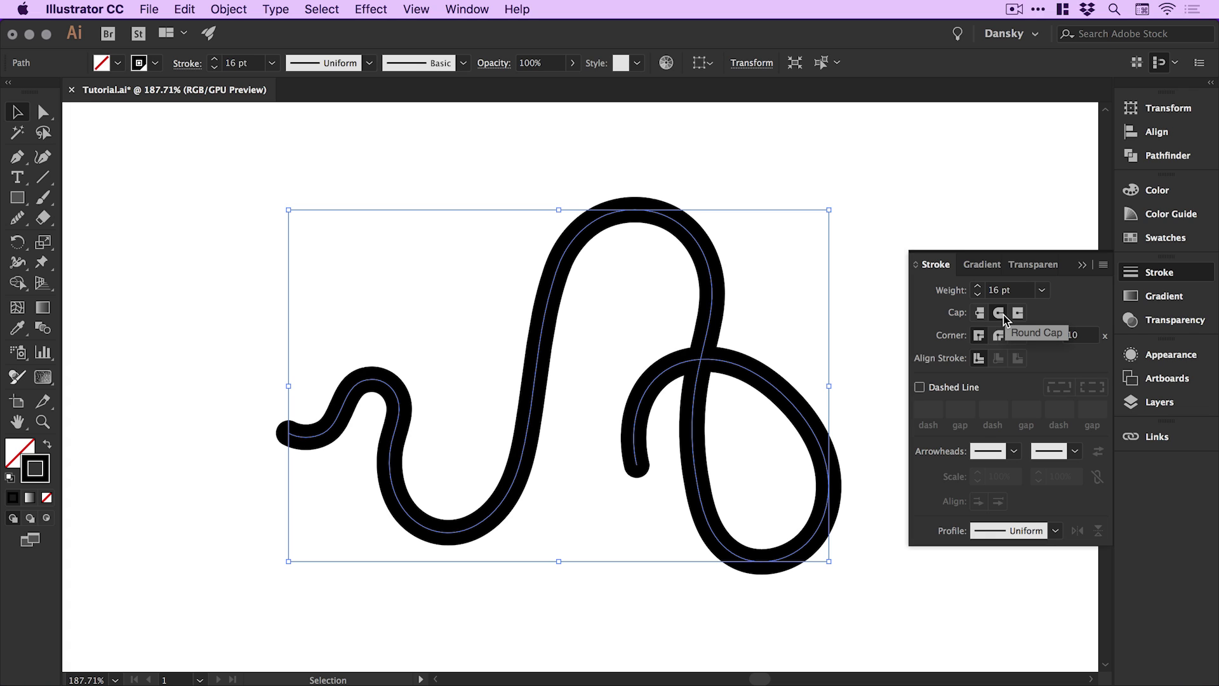
Widen the stroke with the Width tool to about 20 pt at the low bend and about 21.6 pt on the arch's descending shoulder
click(23, 270)
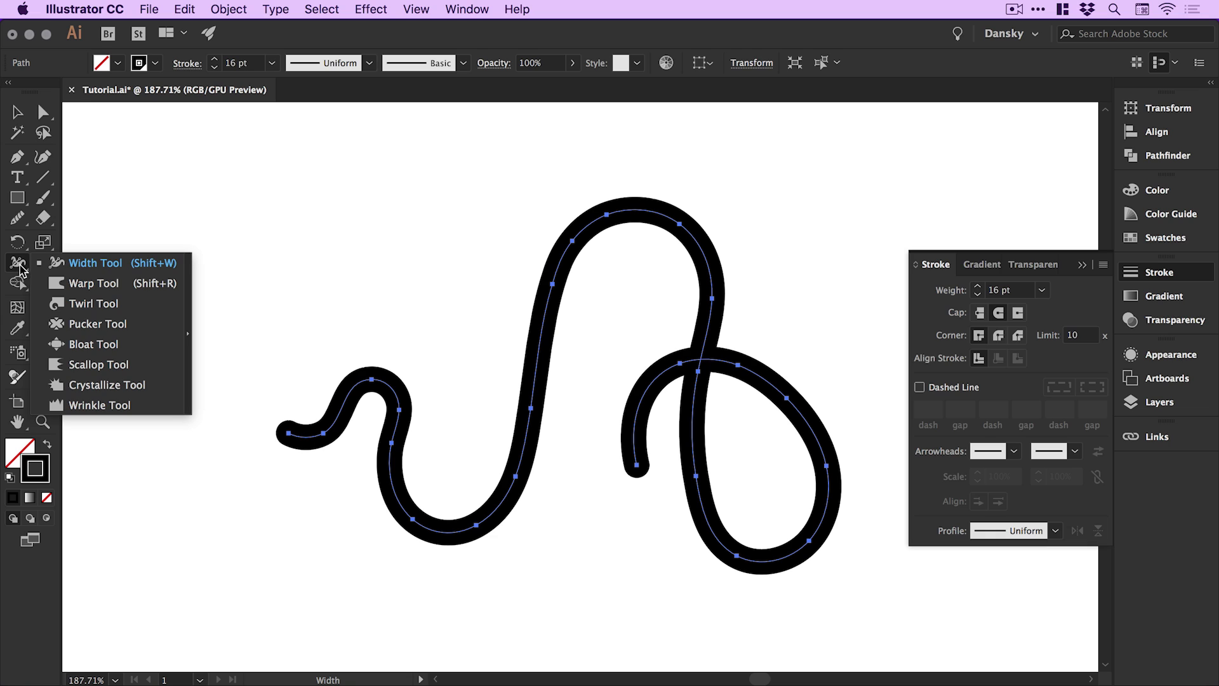
click(70, 266)
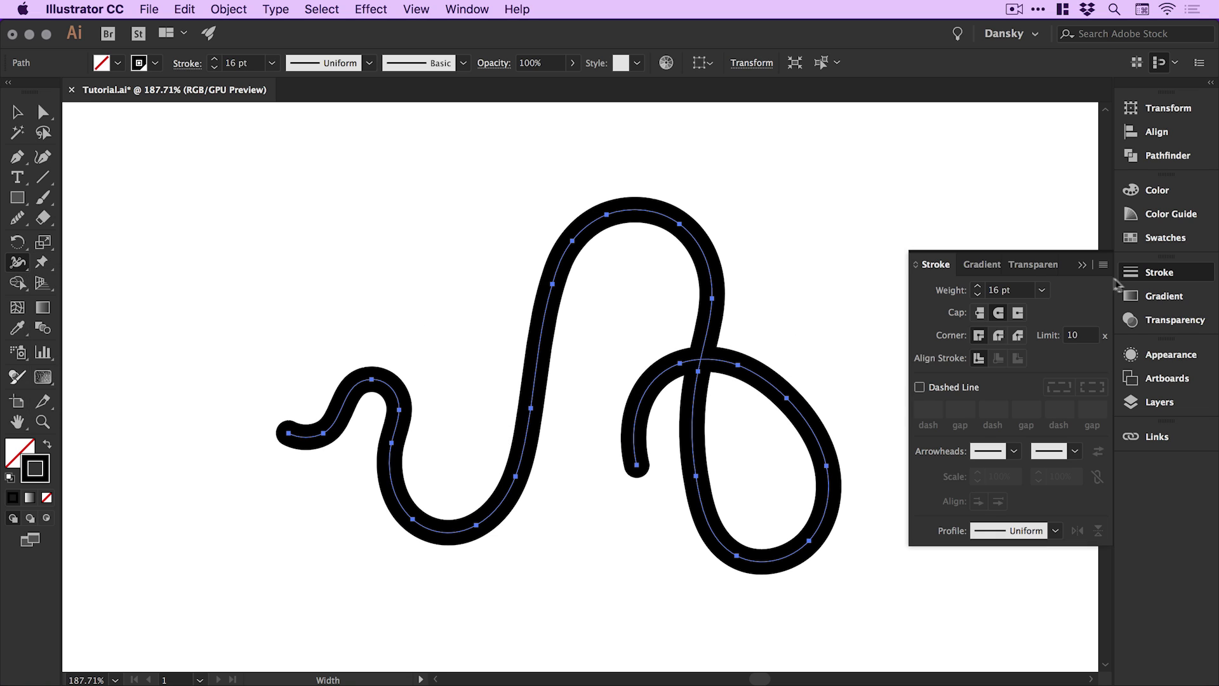
click(1153, 273)
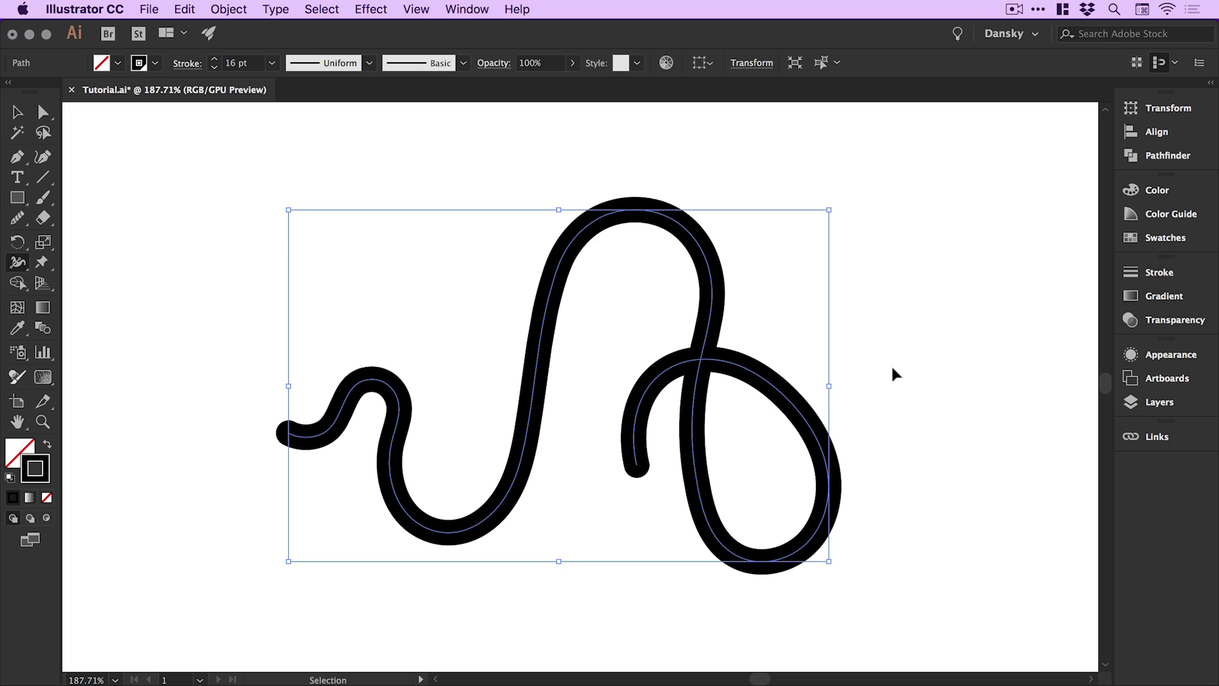
key(super+equal)
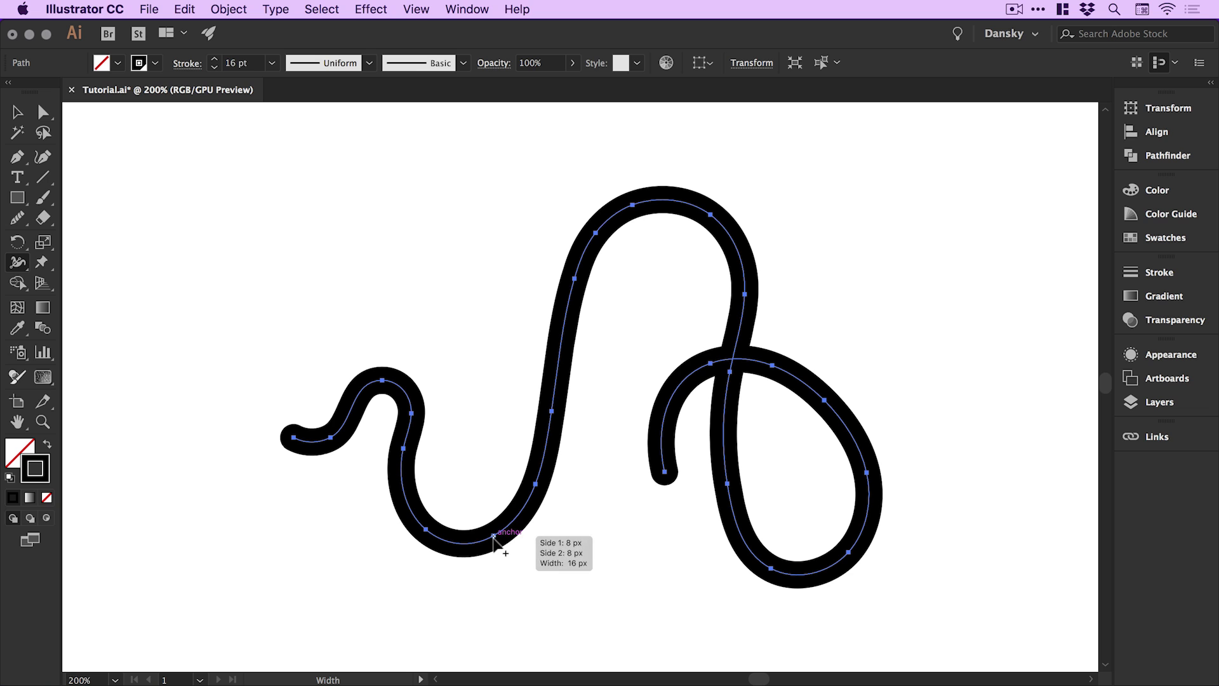
drag(493, 536, 504, 551)
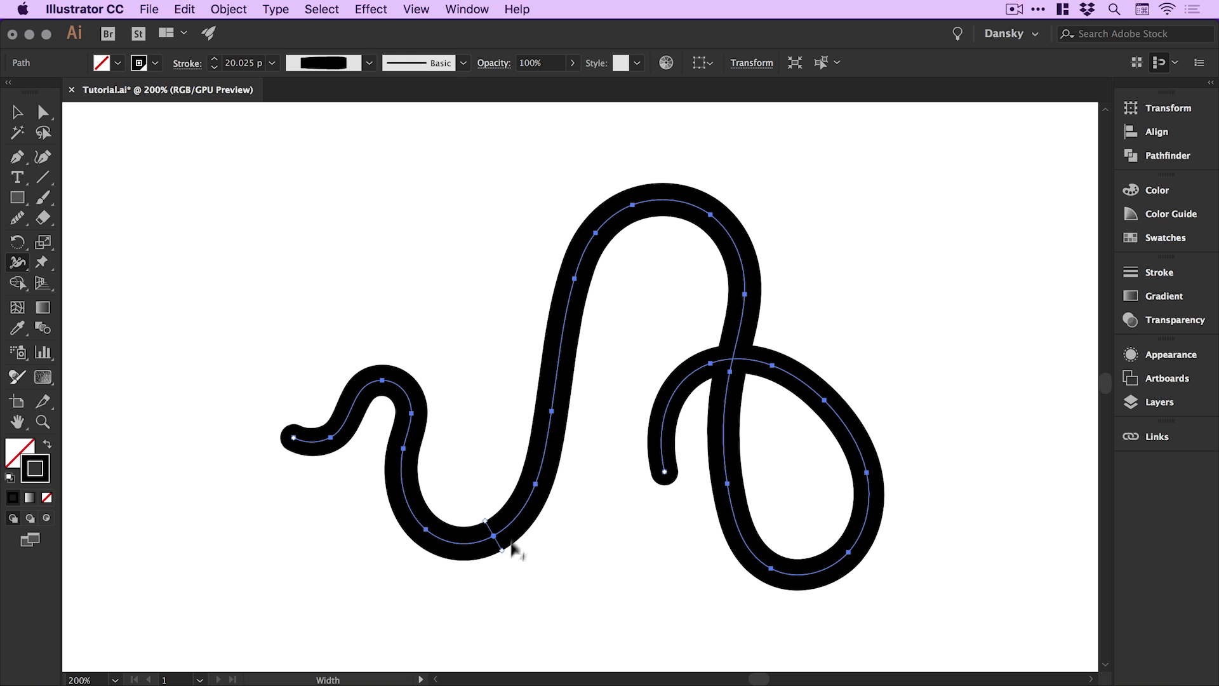
drag(710, 214, 732, 210)
Narrow both open ends of the snake path, add a width point on the loop's outer side, and deselect the path
drag(667, 475, 669, 475)
mouse_move(881, 475)
mouse_down()
mouse_move(889, 467)
mouse_move(867, 484)
mouse_up()
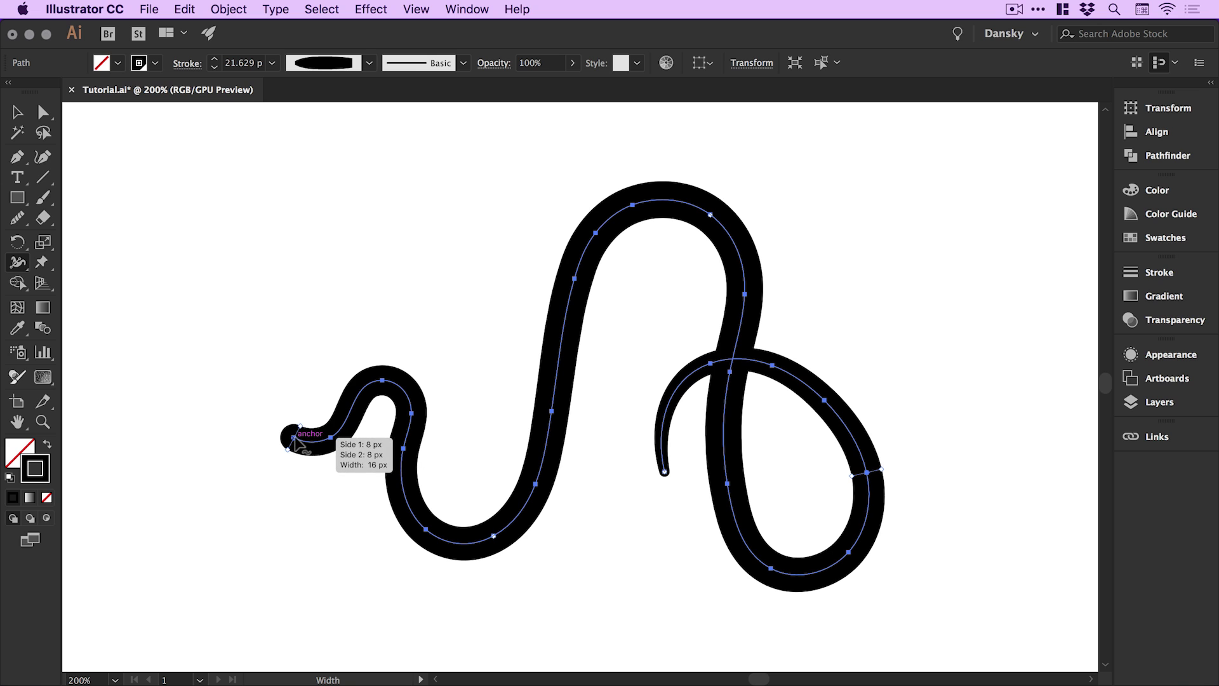
drag(295, 436, 300, 432)
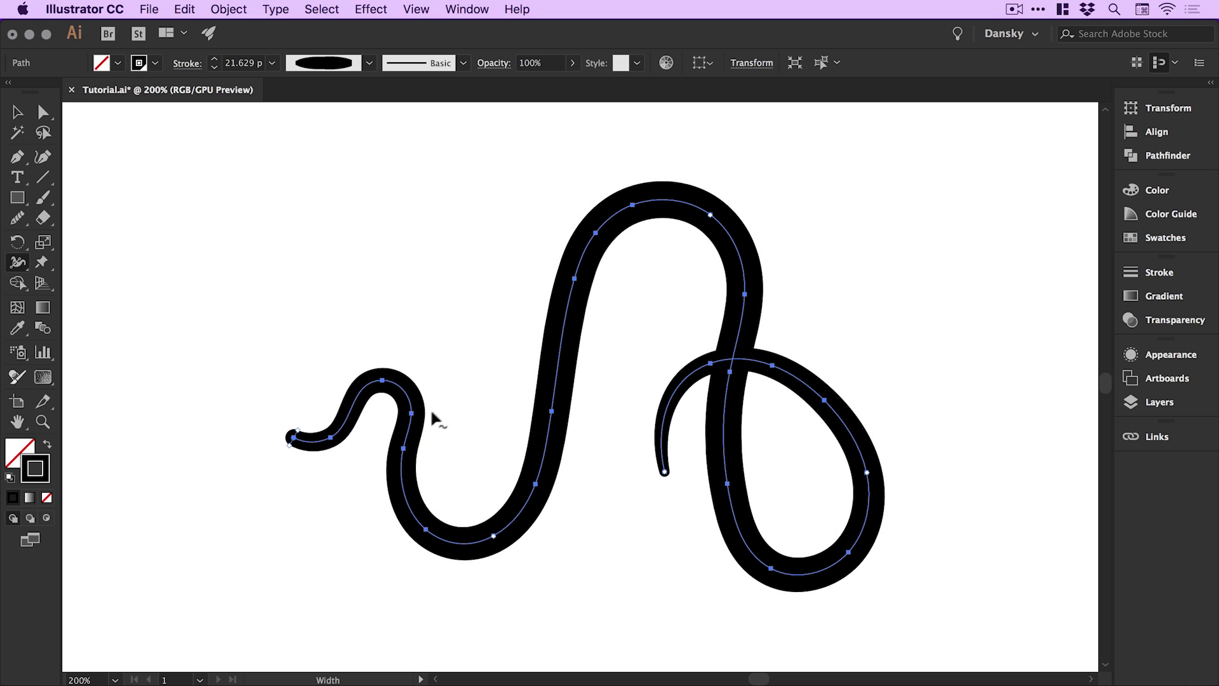
key(v)
click(449, 241)
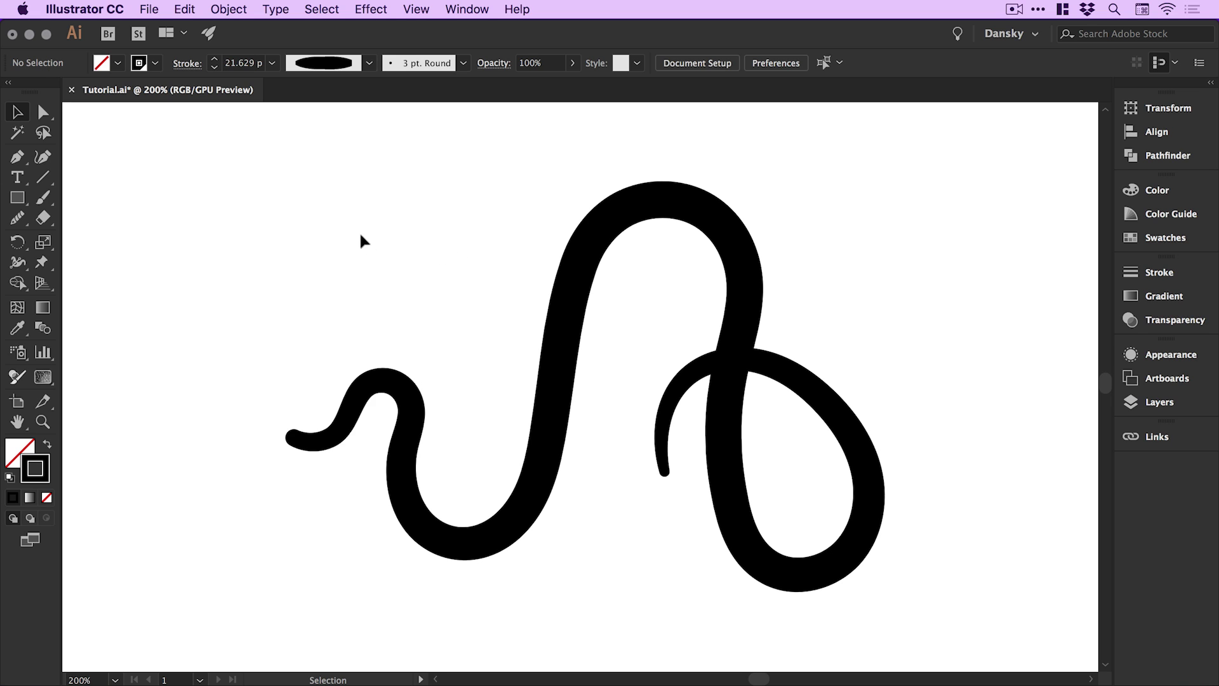
Set the whole snake path's stroke weight to 26 pt and deselect it
drag(337, 221, 832, 611)
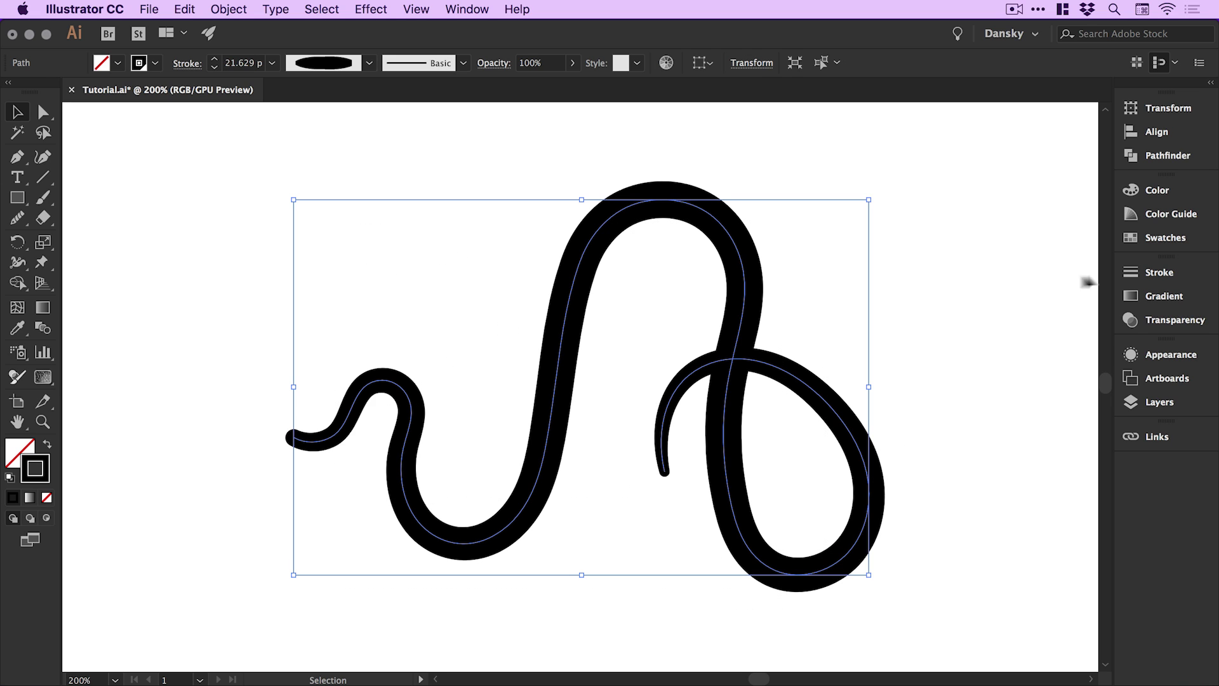
click(1158, 275)
click(978, 294)
click(977, 295)
click(978, 295)
click(977, 286)
click(978, 286)
click(978, 286)
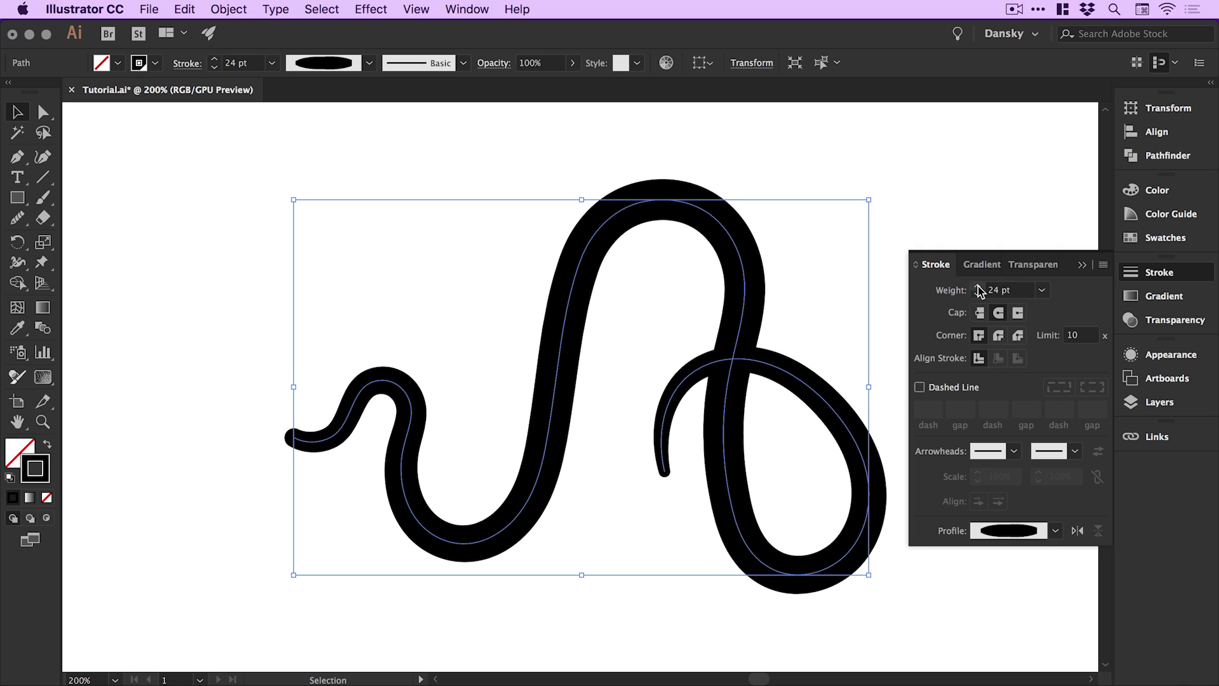
click(977, 286)
click(977, 286)
click(978, 285)
click(977, 285)
click(977, 285)
click(977, 286)
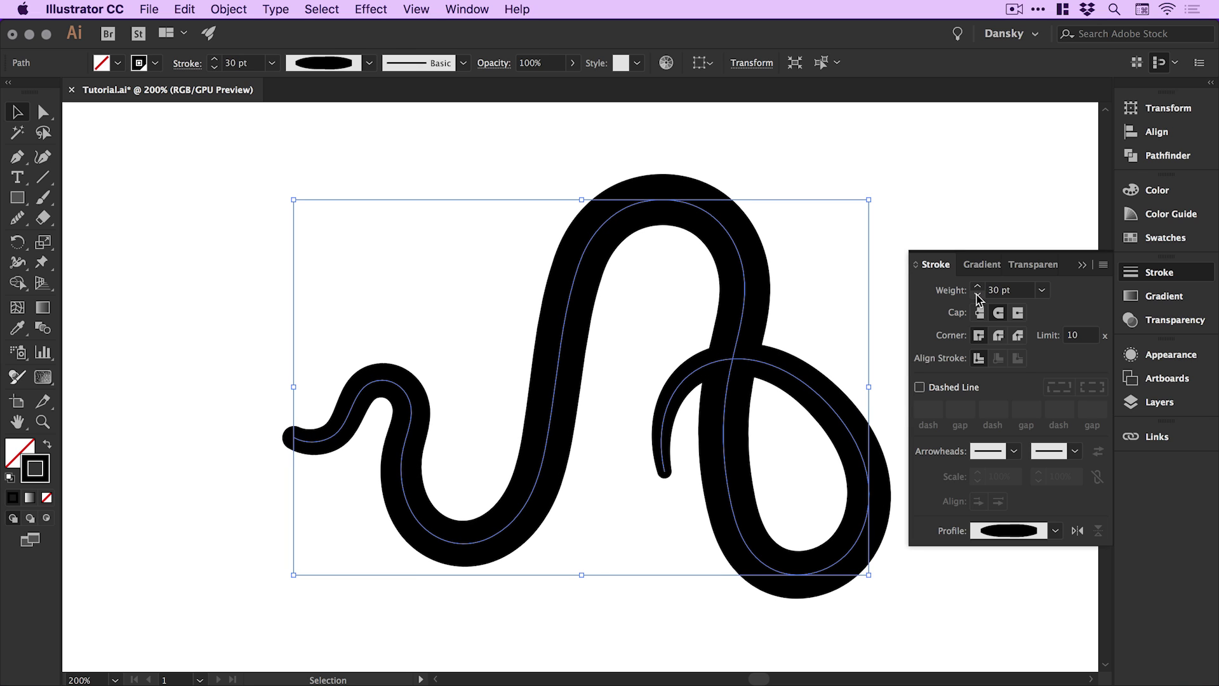
click(978, 294)
click(977, 294)
click(978, 294)
click(978, 294)
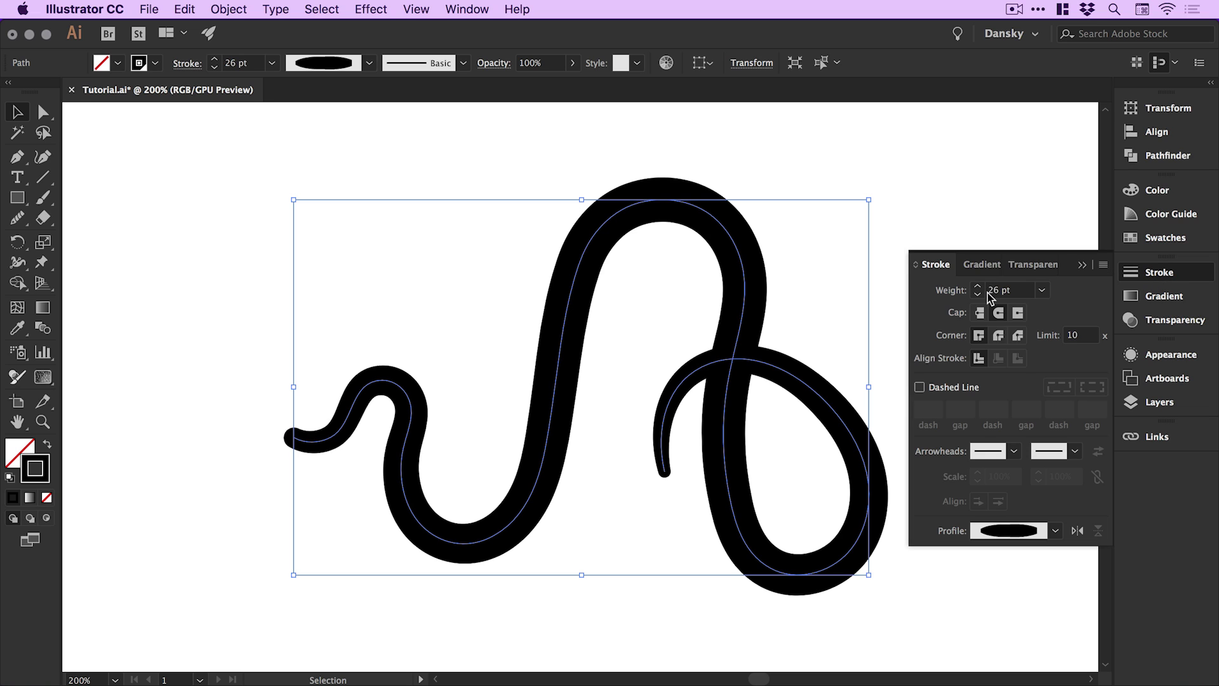
click(1163, 274)
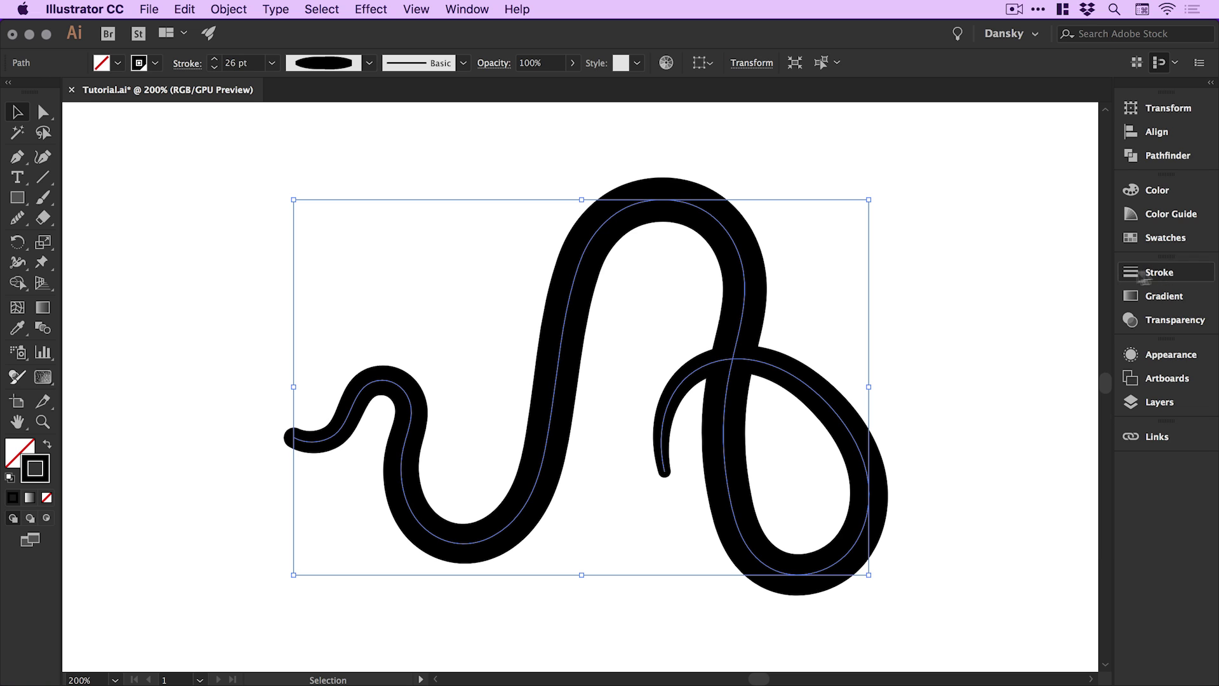
click(943, 314)
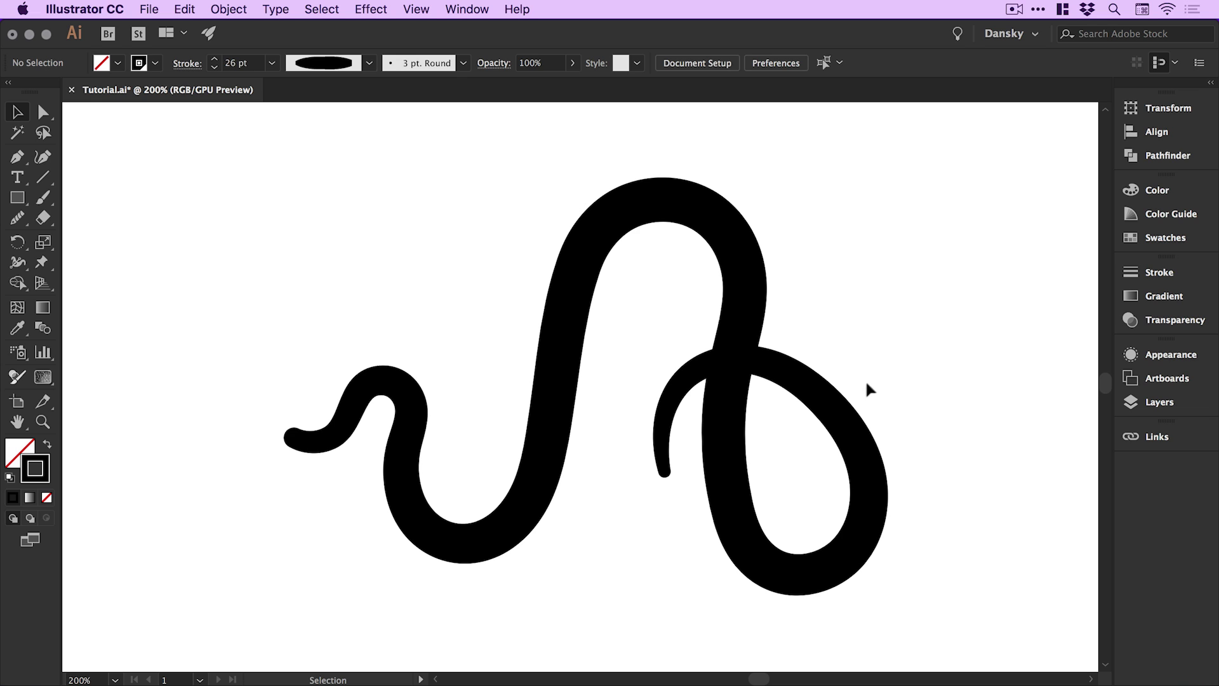
Select the snake path and thicken its stroke weight to 30 pt
click(841, 427)
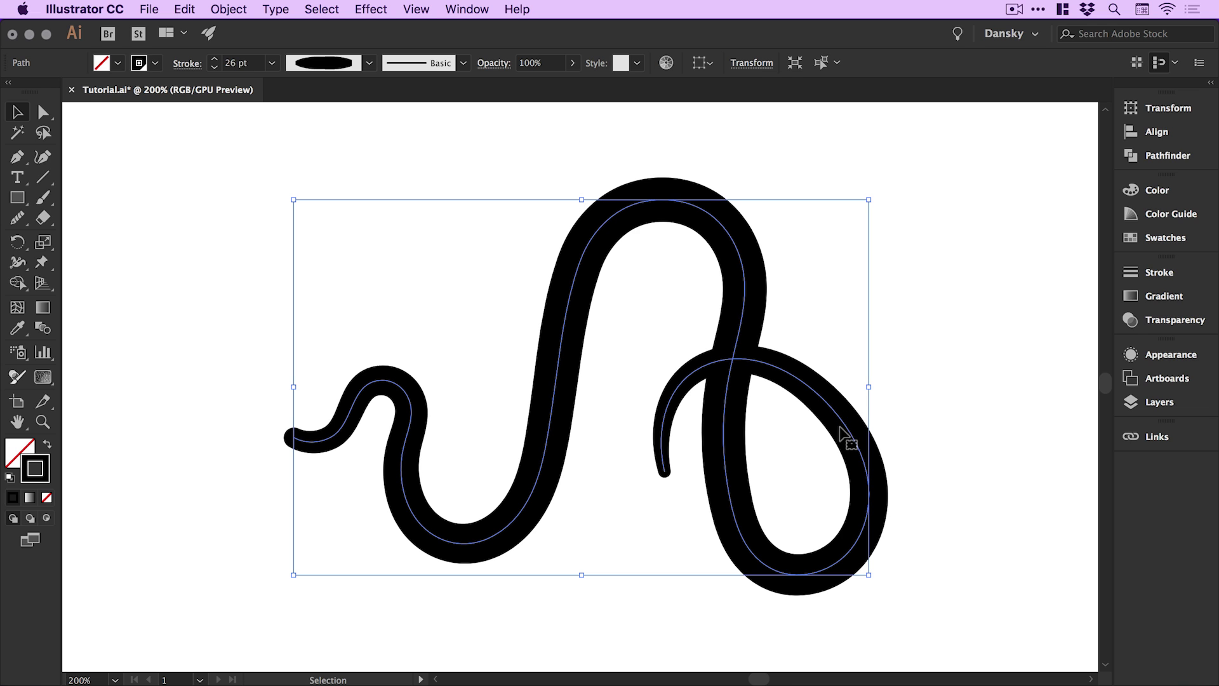
key(space)
drag(790, 395, 789, 369)
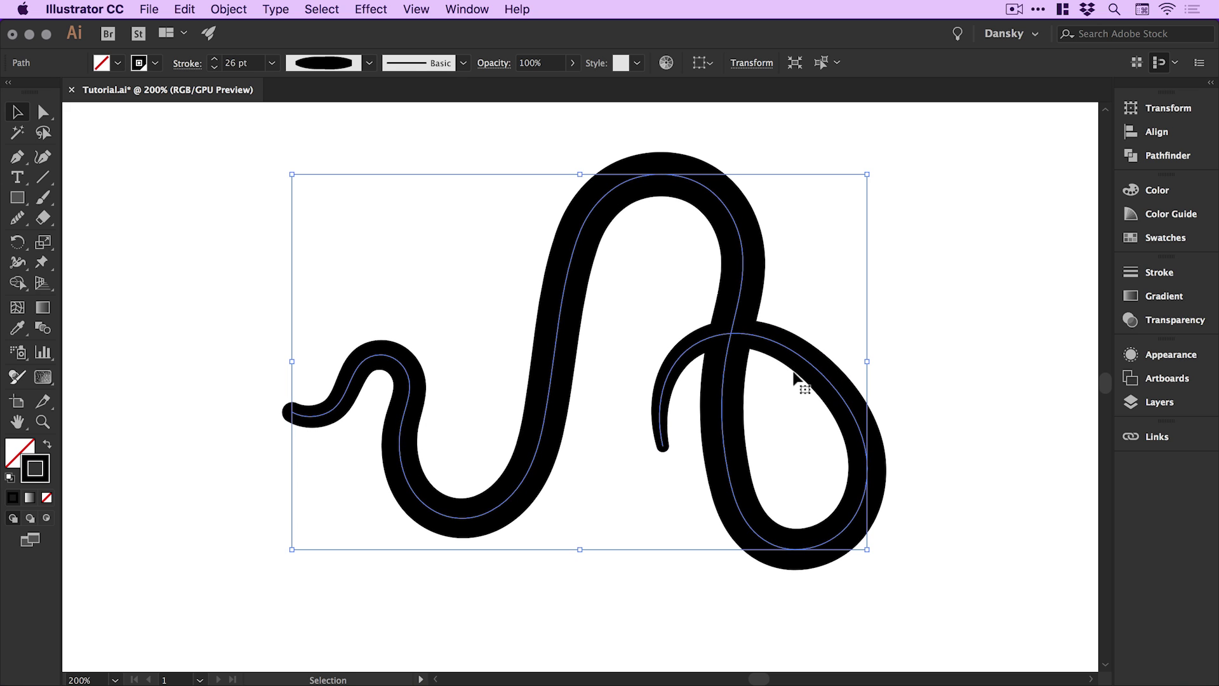
click(1150, 272)
click(978, 287)
click(977, 286)
click(977, 286)
click(978, 286)
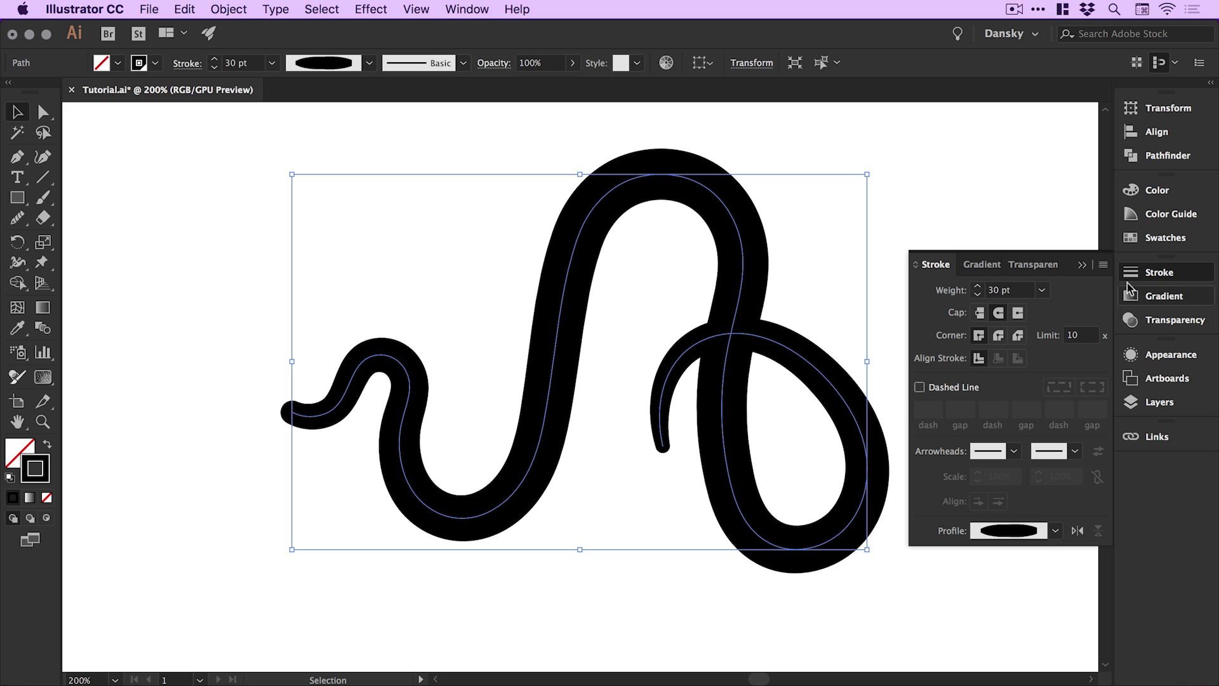
click(1148, 273)
Start a new outline with the Pen tool in the blank area beside the snake's tail end, curving its first segment upward
drag(866, 284, 848, 307)
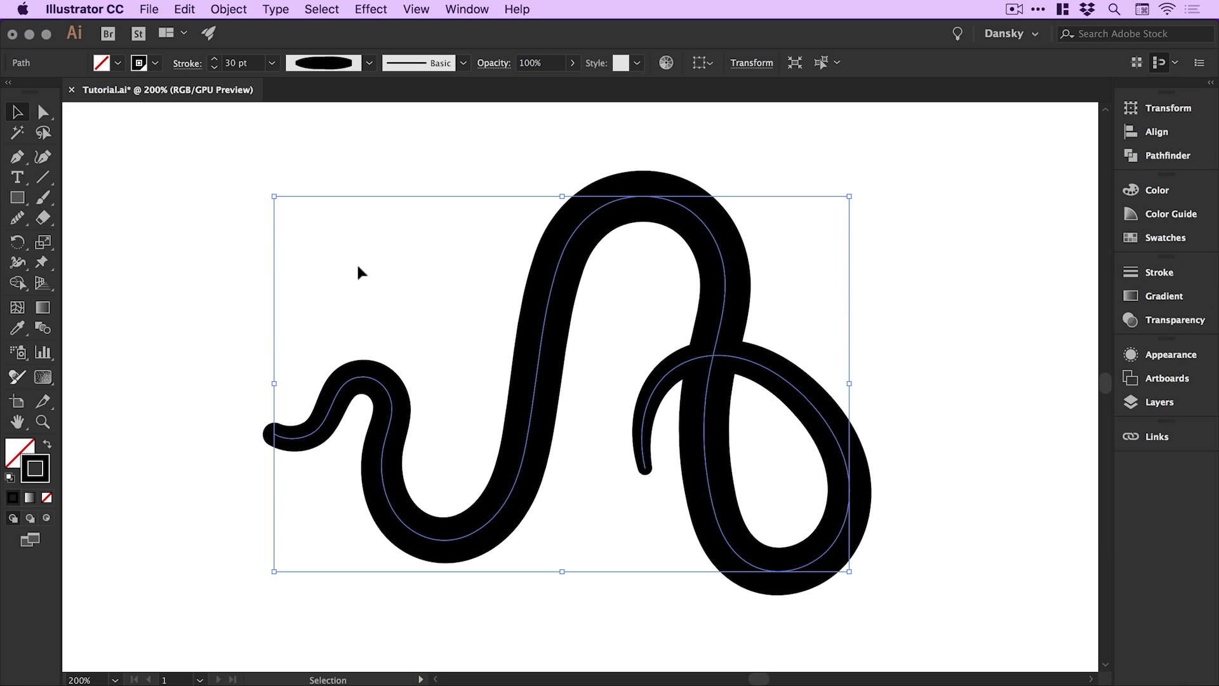
drag(315, 275, 407, 285)
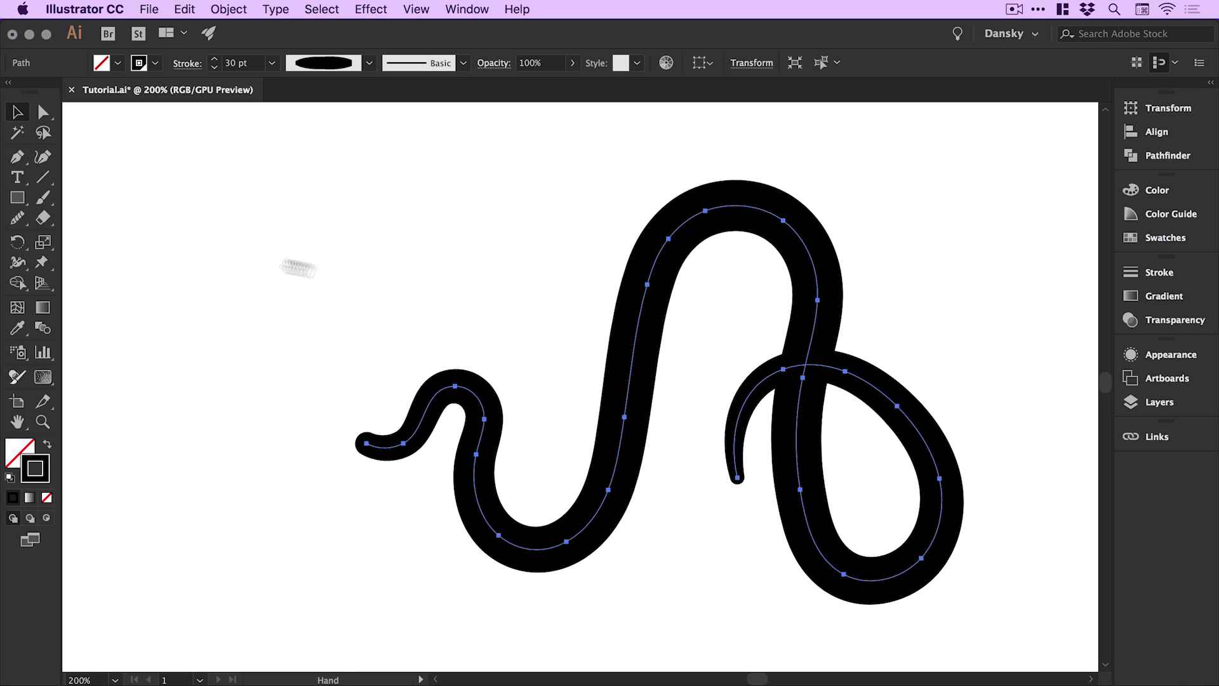
key(super+space)
drag(171, 273, 448, 558)
scroll(248, 290, down, 1)
scroll(249, 290, right, 2)
key(p)
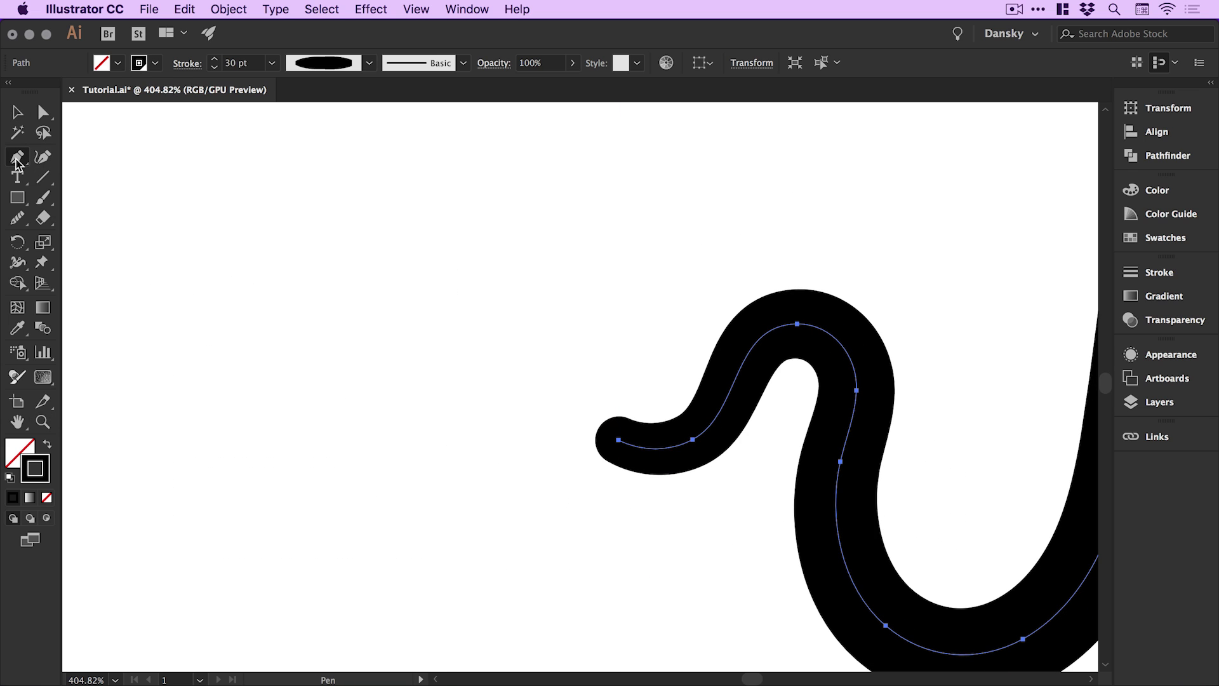
click(379, 484)
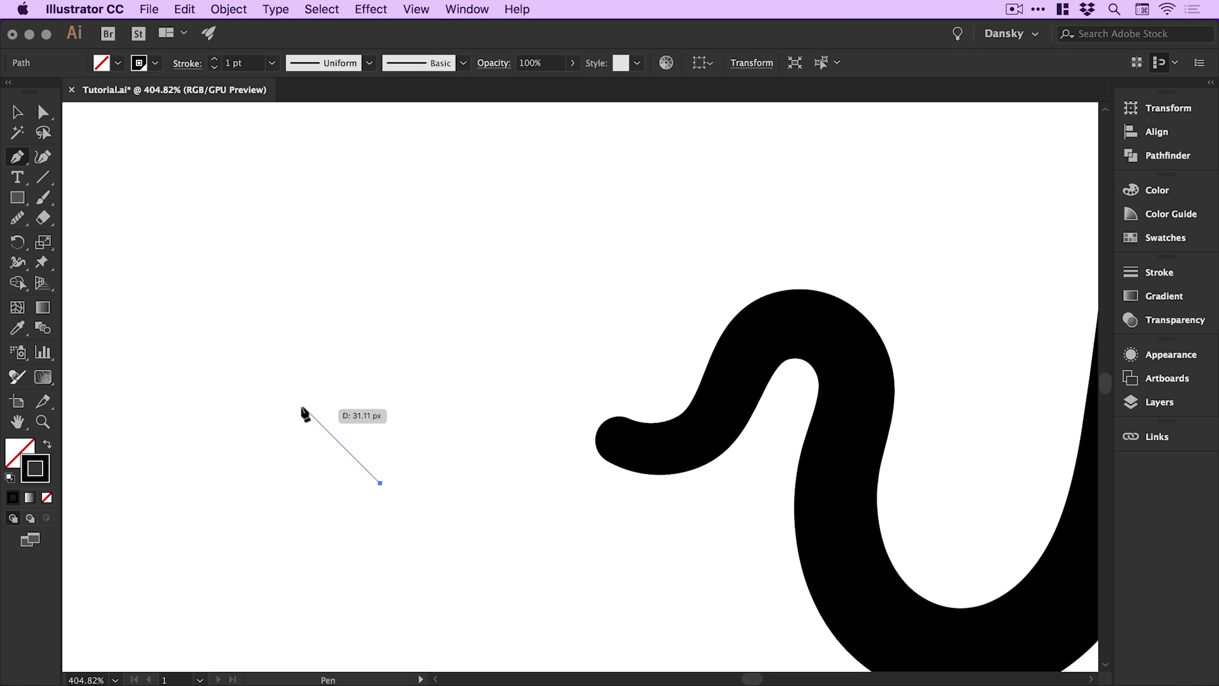
drag(304, 407, 311, 337)
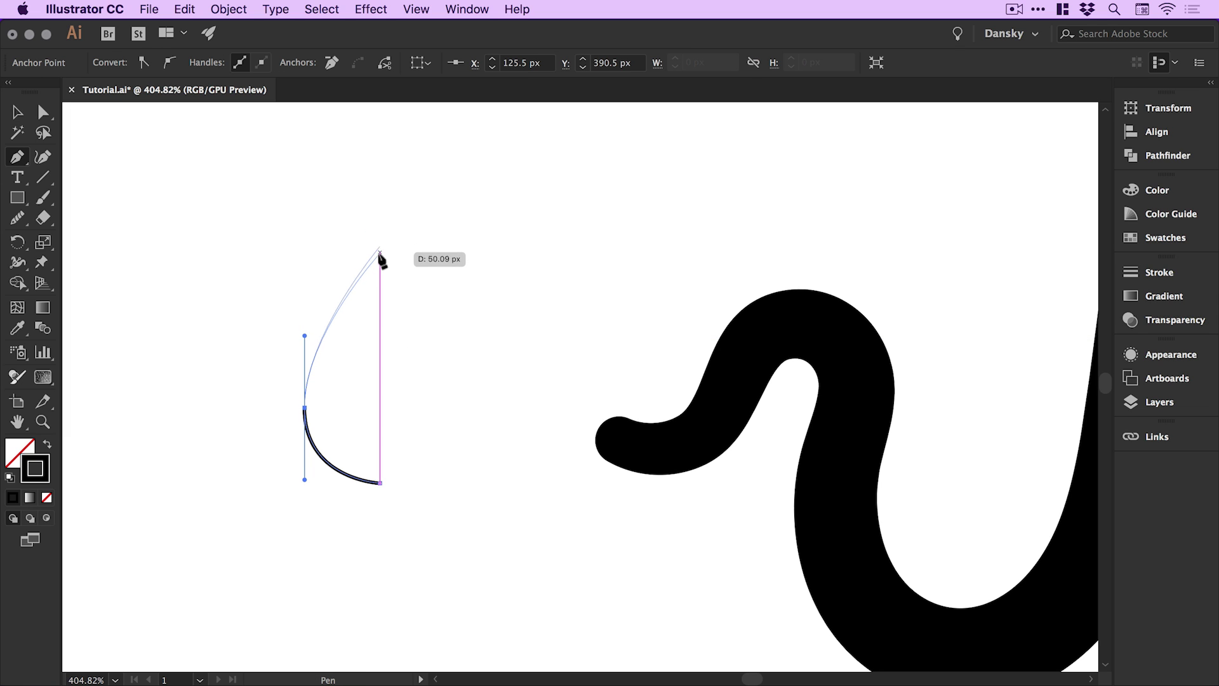
Continue the outline up to a corner at the base of the neck, and add a curved segment rising to the tongue's tip
drag(379, 248, 422, 353)
key(space)
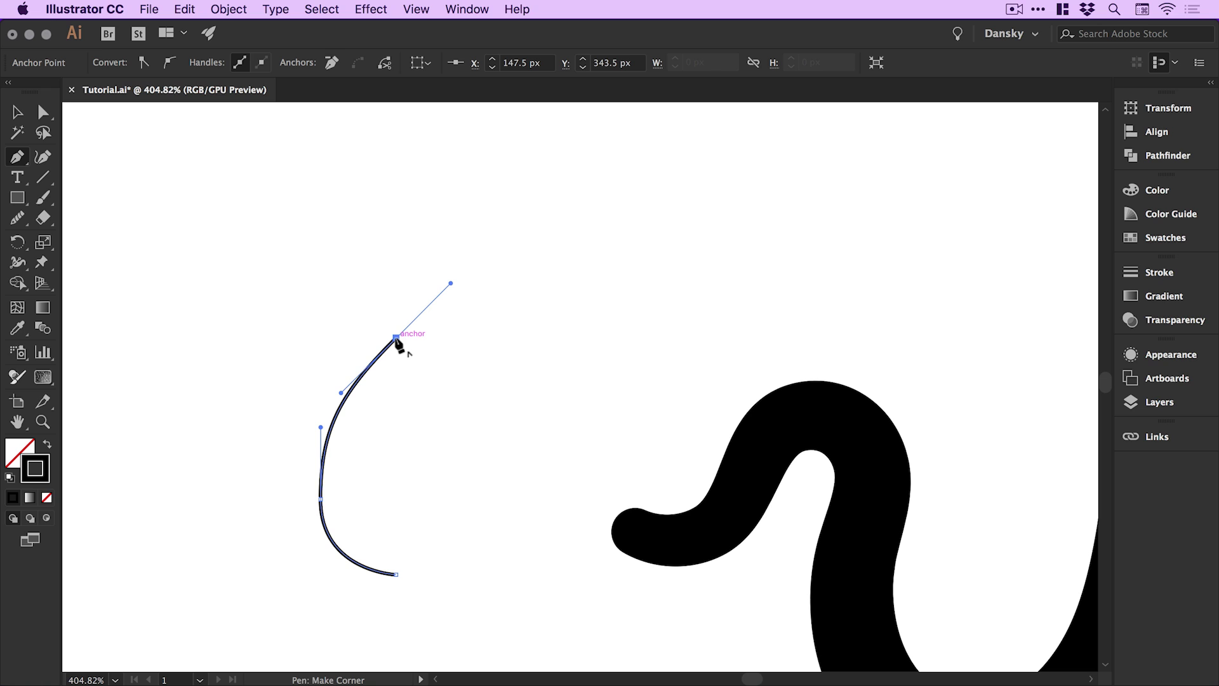
drag(396, 339, 376, 217)
mouse_move(375, 218)
mouse_down()
mouse_move(353, 177)
mouse_move(348, 190)
mouse_up()
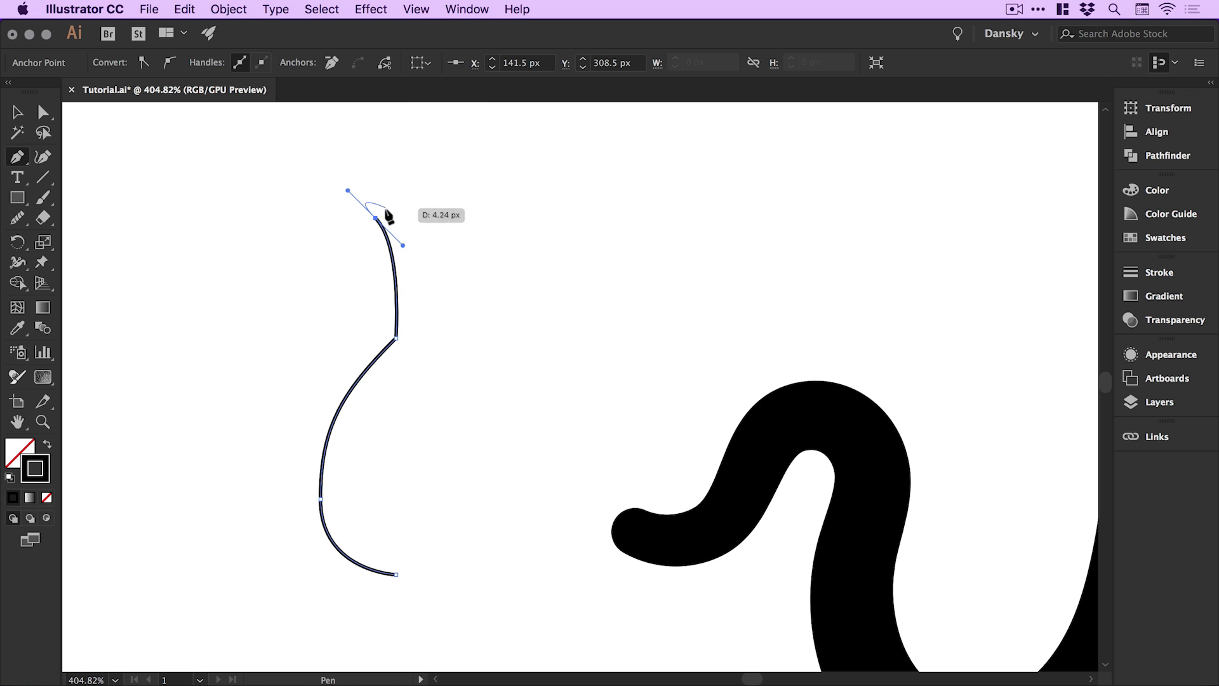
Turn the tongue tip into a corner, draw a short curve down to the centre line, and end it as a corner
key(super+equal)
key(super+equal)
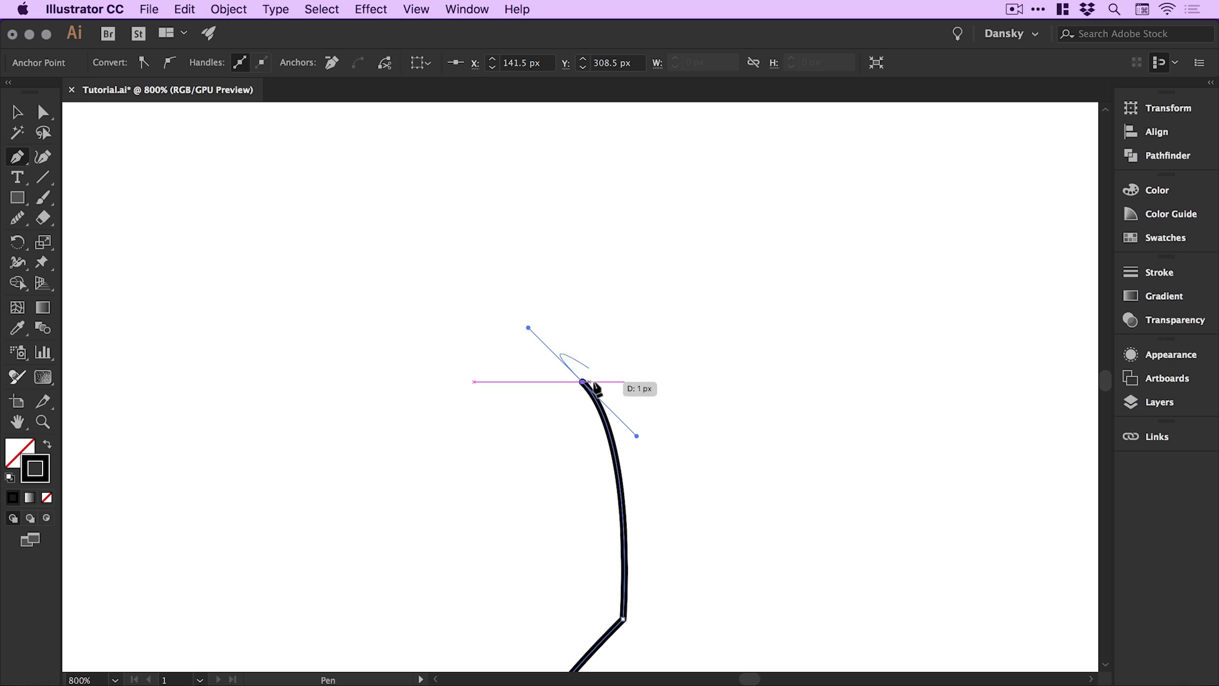
click(583, 383)
click(583, 382)
key(space)
drag(608, 372, 518, 315)
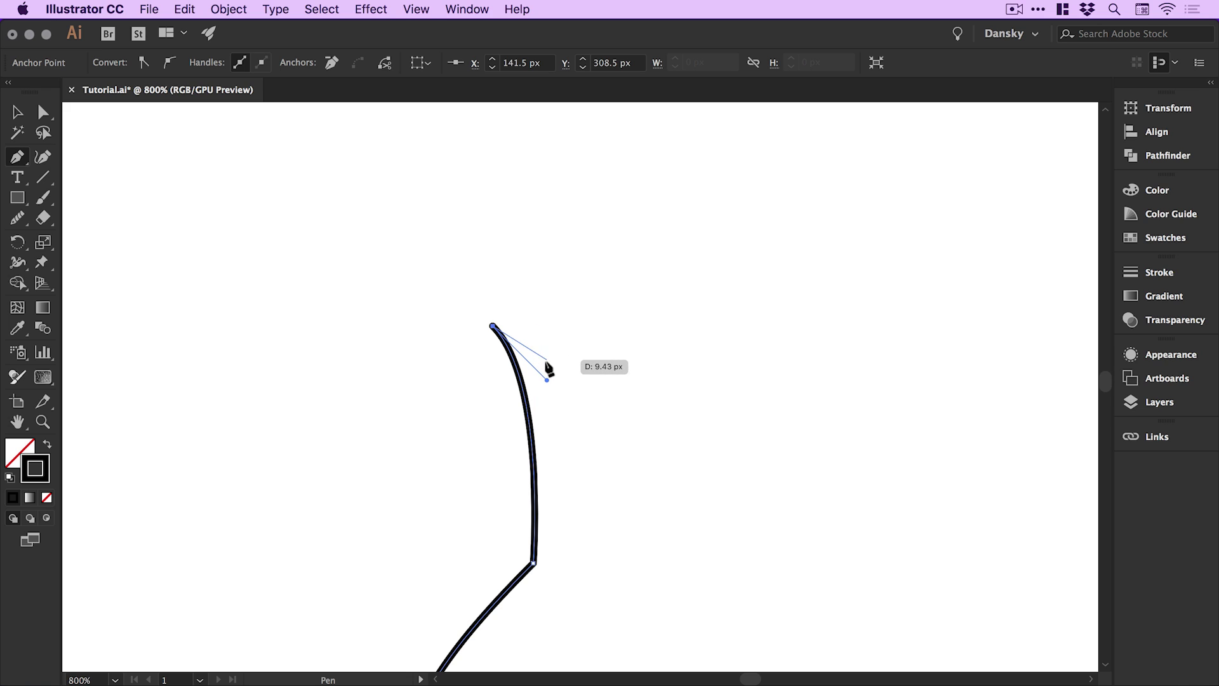
drag(540, 360, 554, 381)
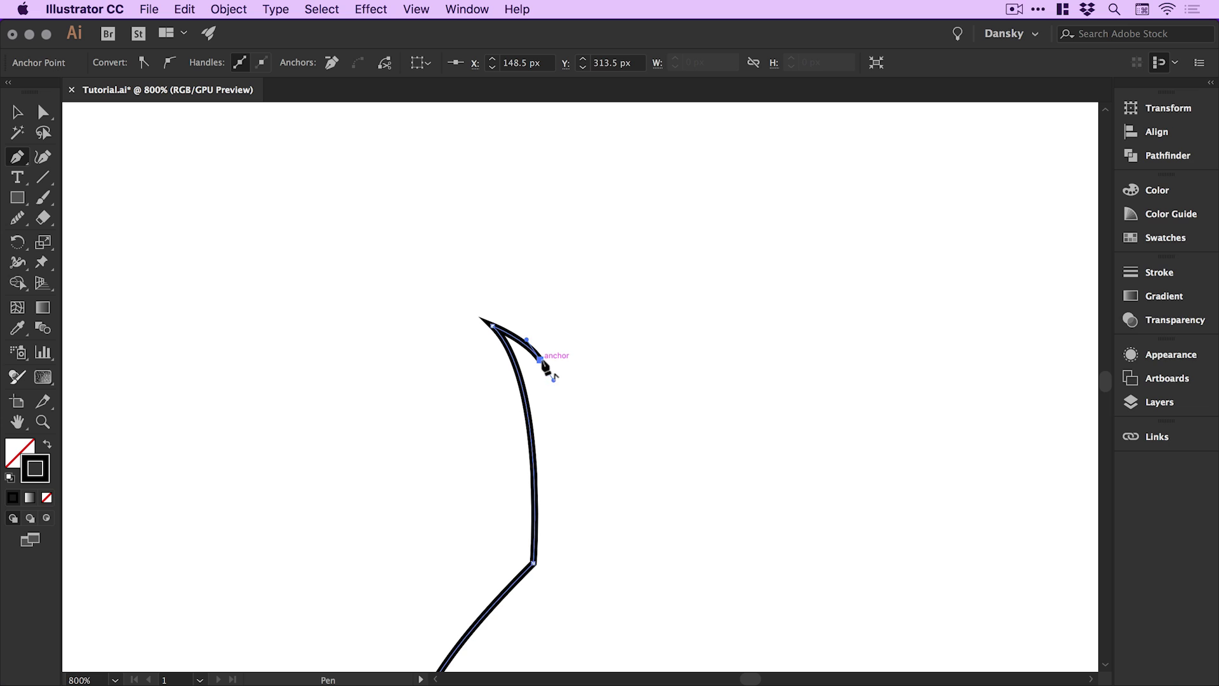
click(540, 360)
Draw a straight segment down the centre line to the base, close the half snake-head outline, and deselect it
key(space)
drag(564, 472, 561, 330)
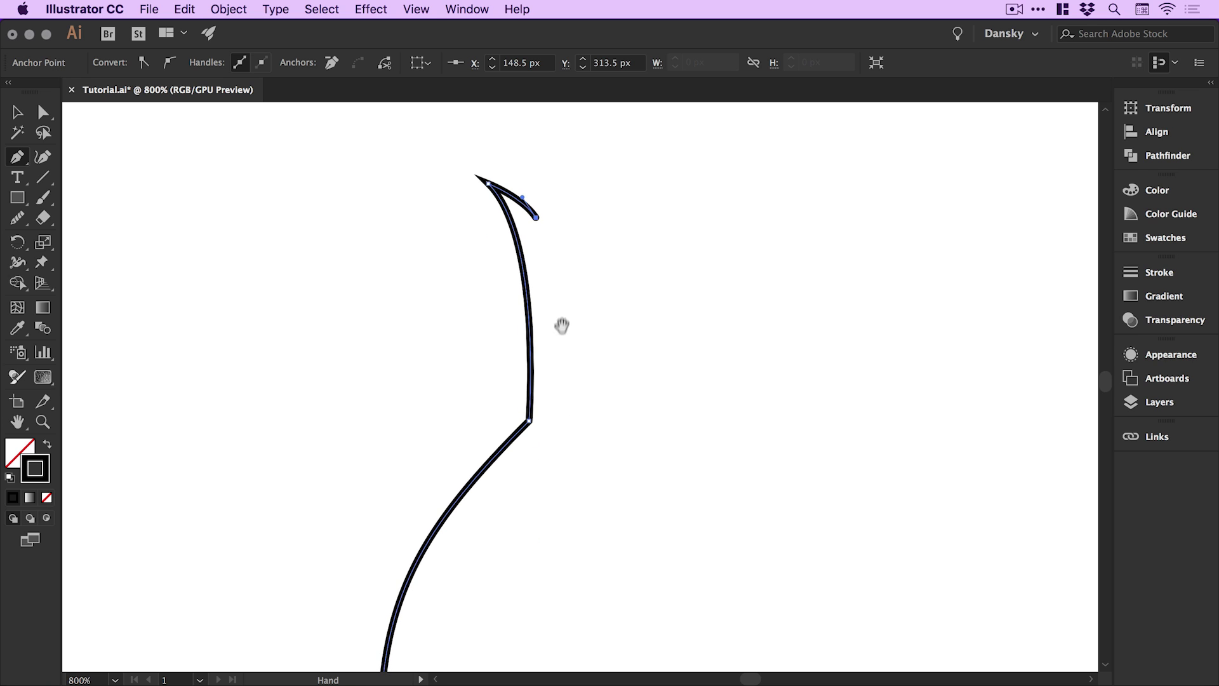
mouse_move(556, 235)
mouse_down()
mouse_move(544, 230)
mouse_move(553, 492)
mouse_move(536, 424)
mouse_move(538, 233)
mouse_move(551, 475)
mouse_move(535, 240)
mouse_up()
drag(547, 408, 547, 360)
drag(541, 608, 520, 604)
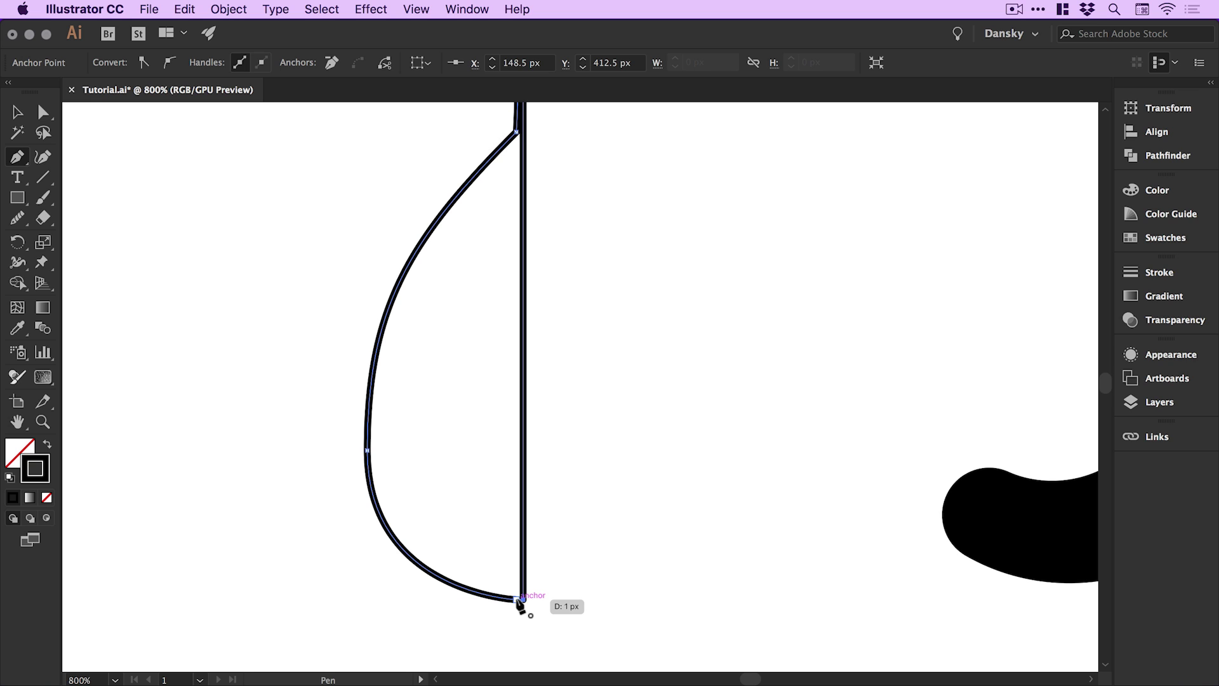
drag(519, 602, 521, 602)
key(v)
click(604, 386)
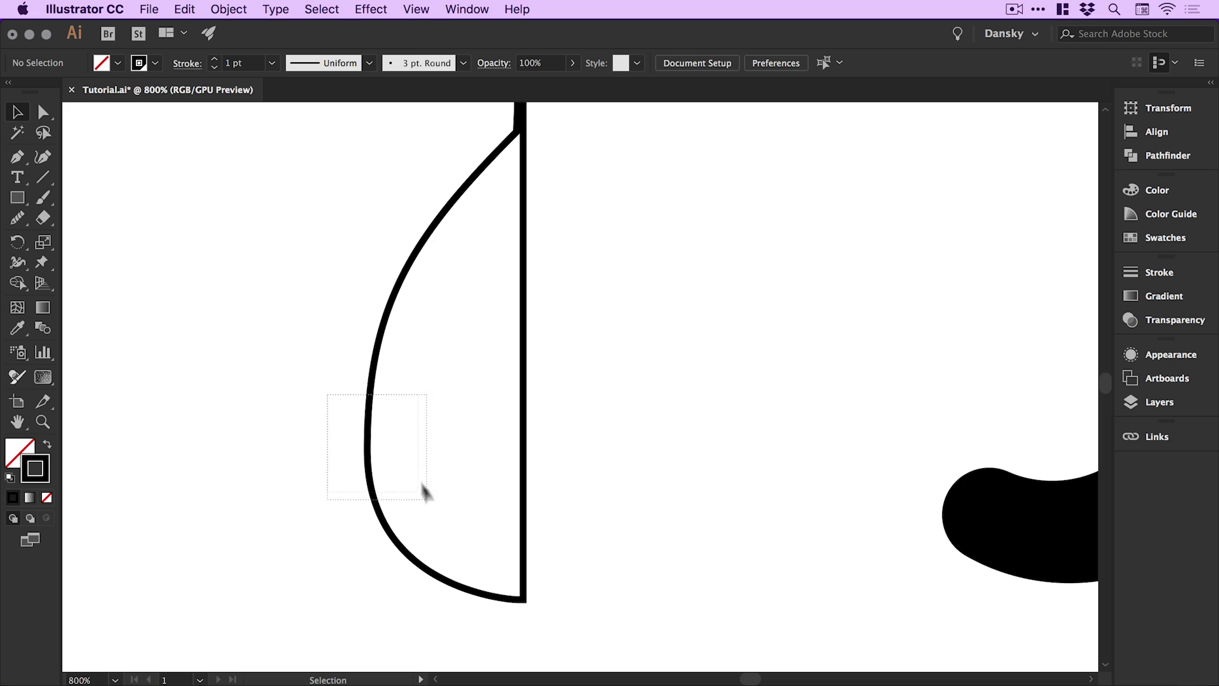
Even out the curved outer side of the half head with the Smooth tool and deselect it
drag(429, 501, 430, 503)
click(17, 218)
drag(372, 394, 402, 539)
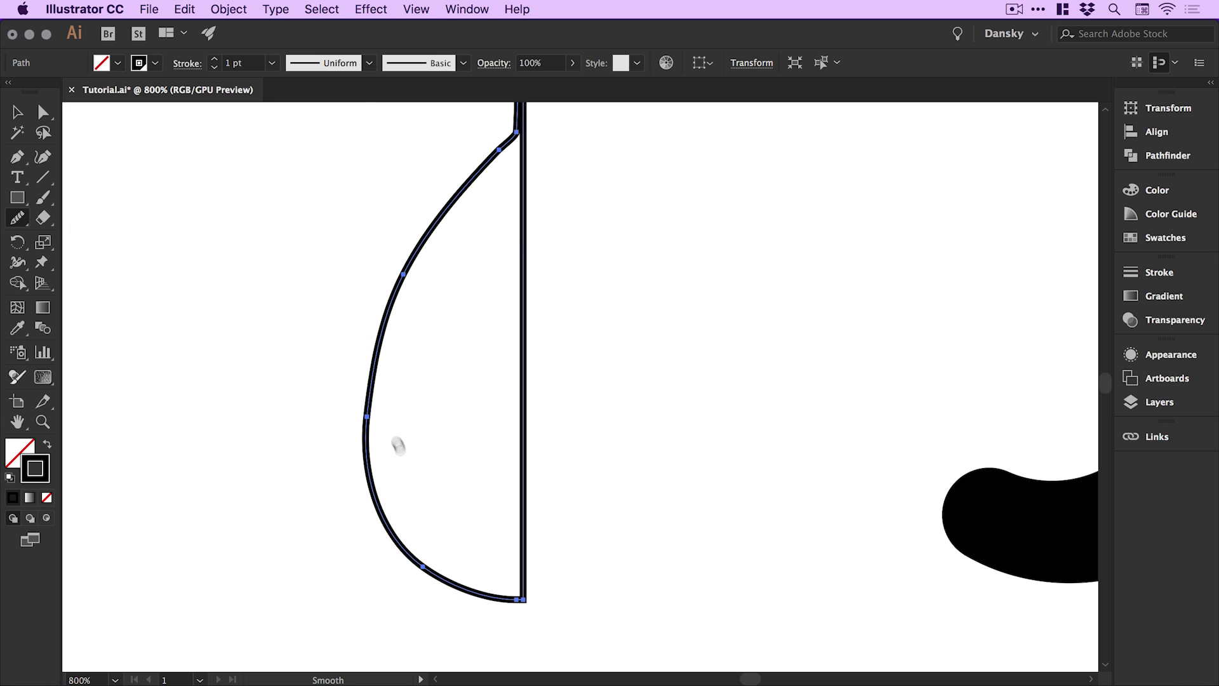
drag(383, 343, 397, 565)
mouse_move(393, 277)
mouse_down()
mouse_move(405, 542)
mouse_move(438, 571)
mouse_move(375, 429)
mouse_move(432, 568)
mouse_up()
key(v)
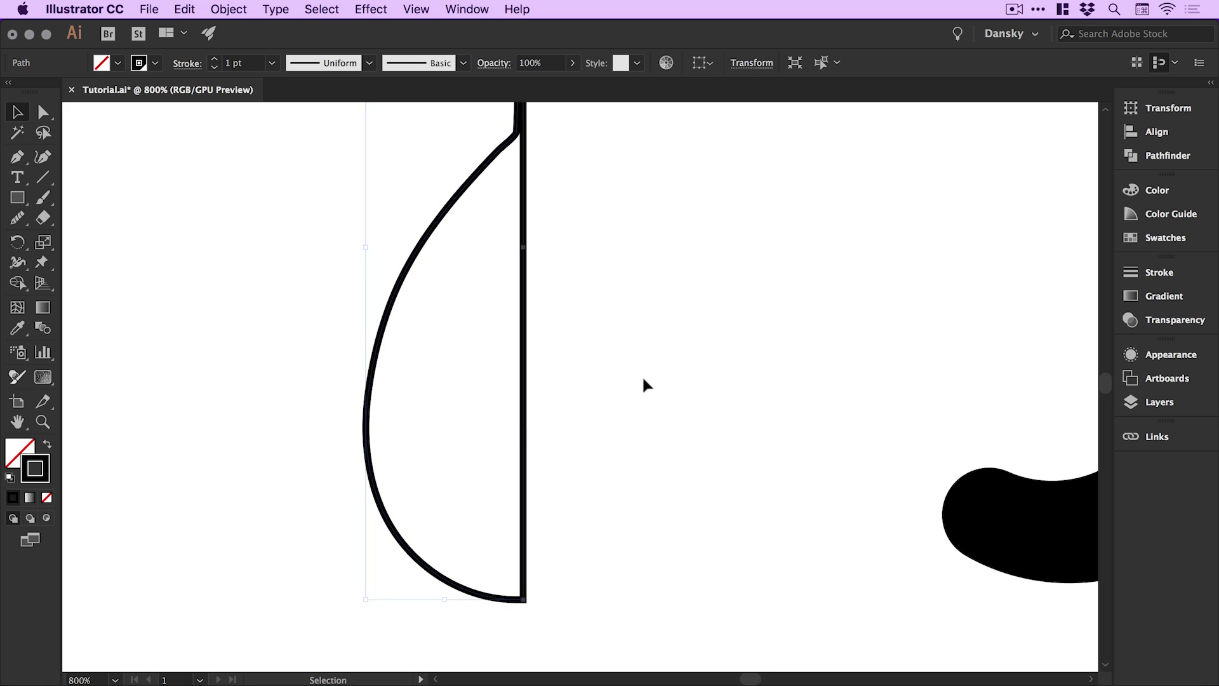
click(642, 369)
Select the half head outline and swap its fill and stroke for a solid black shape
key(super+minus)
key(super+minus)
key(super+minus)
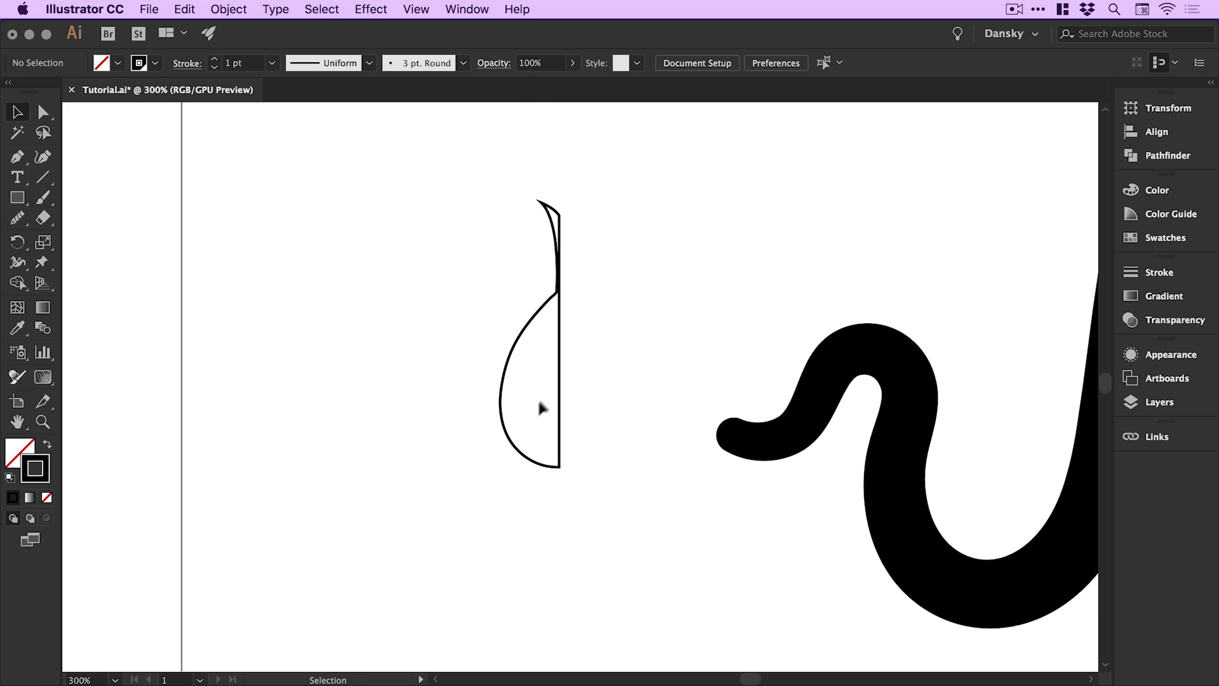
drag(539, 402, 580, 438)
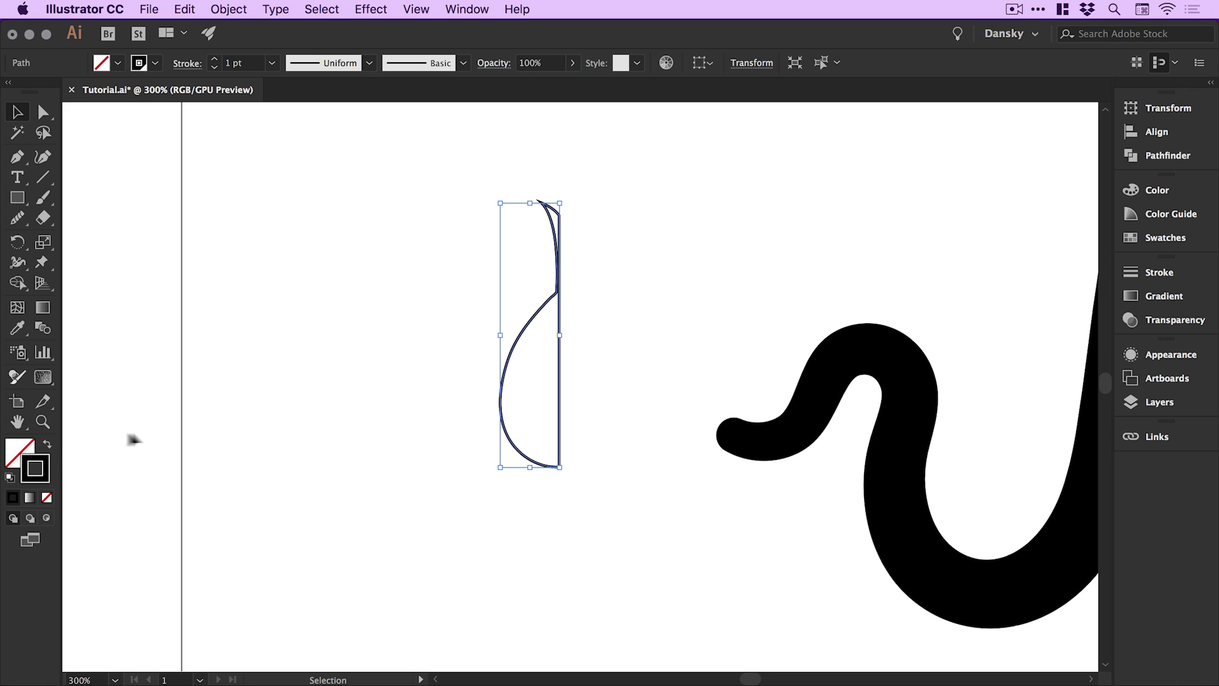
click(48, 446)
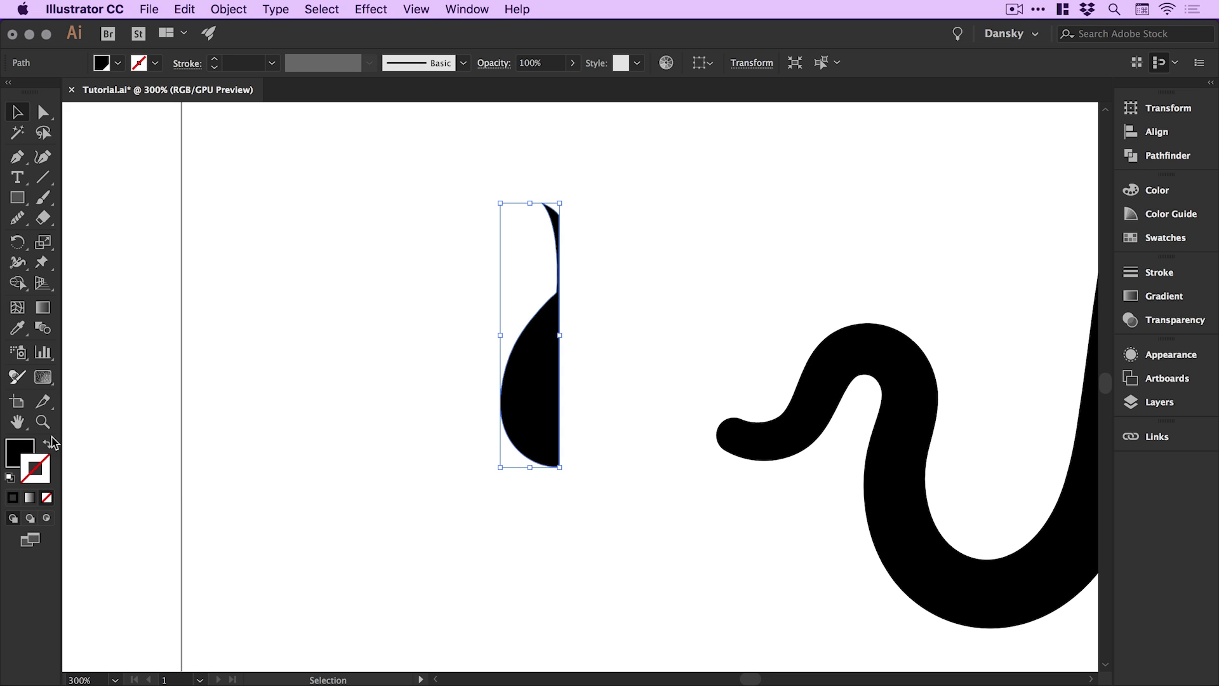
Reflect a copy of the half head across the vertical axis
click(240, 10)
mouse_move(248, 29)
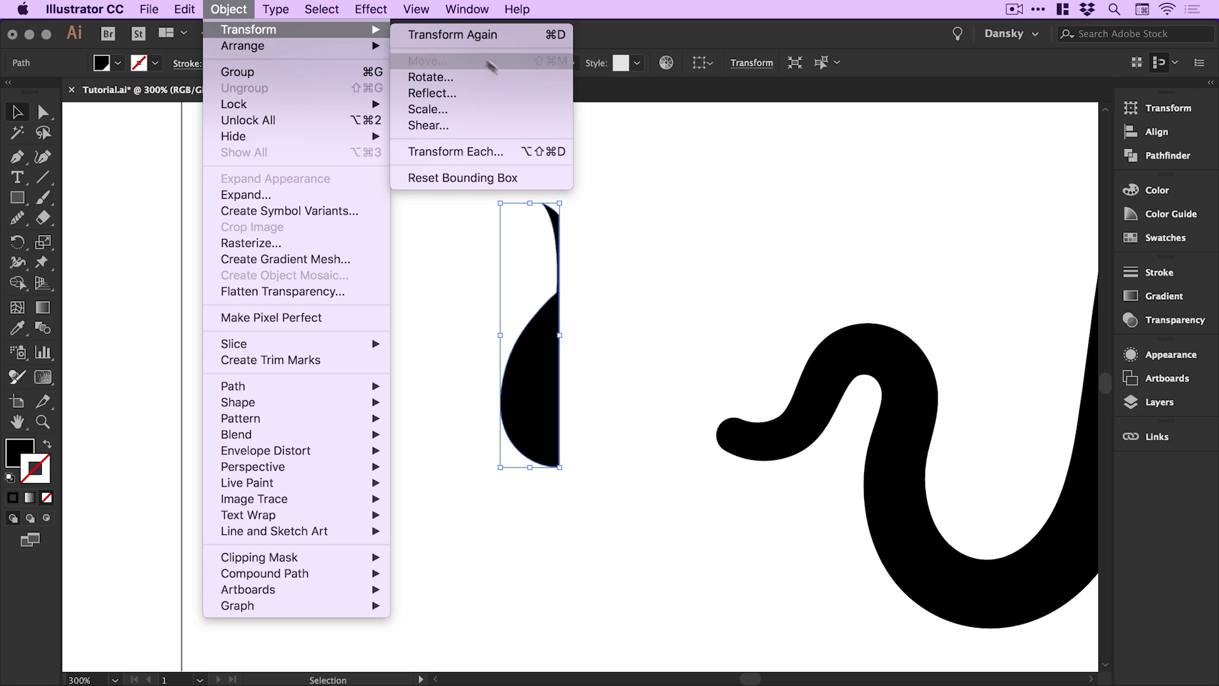
click(502, 99)
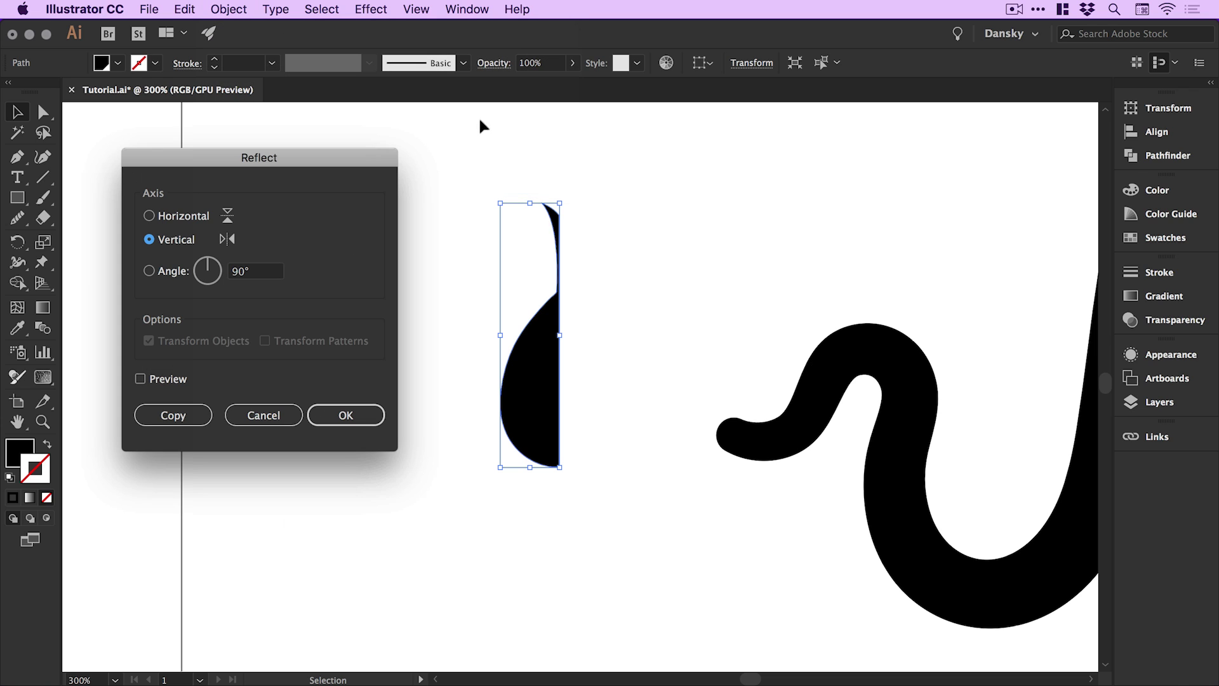
click(163, 380)
drag(280, 155, 245, 184)
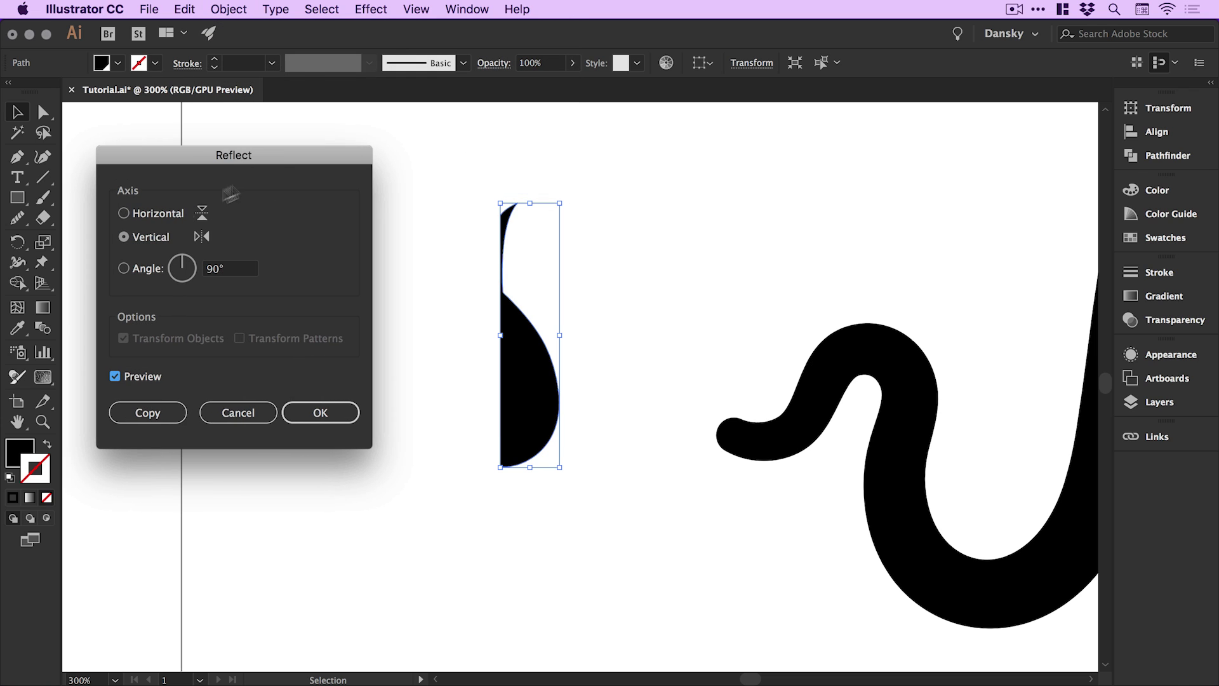
click(157, 216)
click(153, 239)
click(152, 411)
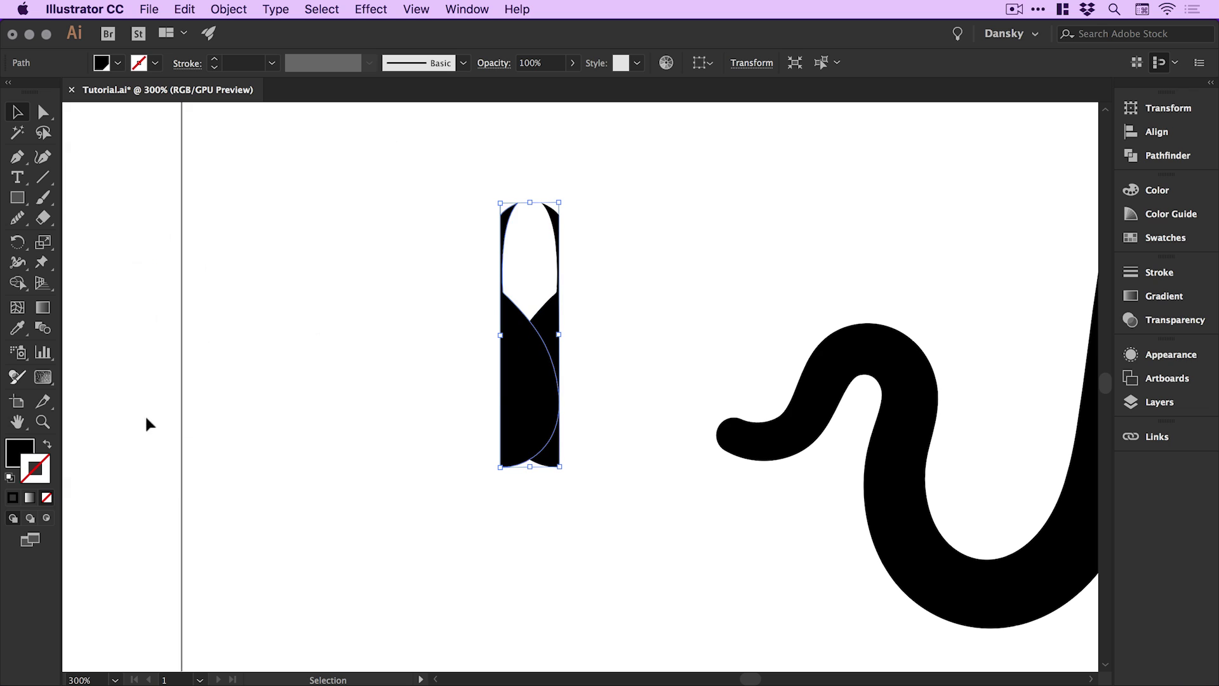
Move the mirrored half beside the original and bring their straight inner edges together at the neck
click(628, 318)
drag(511, 323, 563, 336)
key(z)
key(v)
key(z)
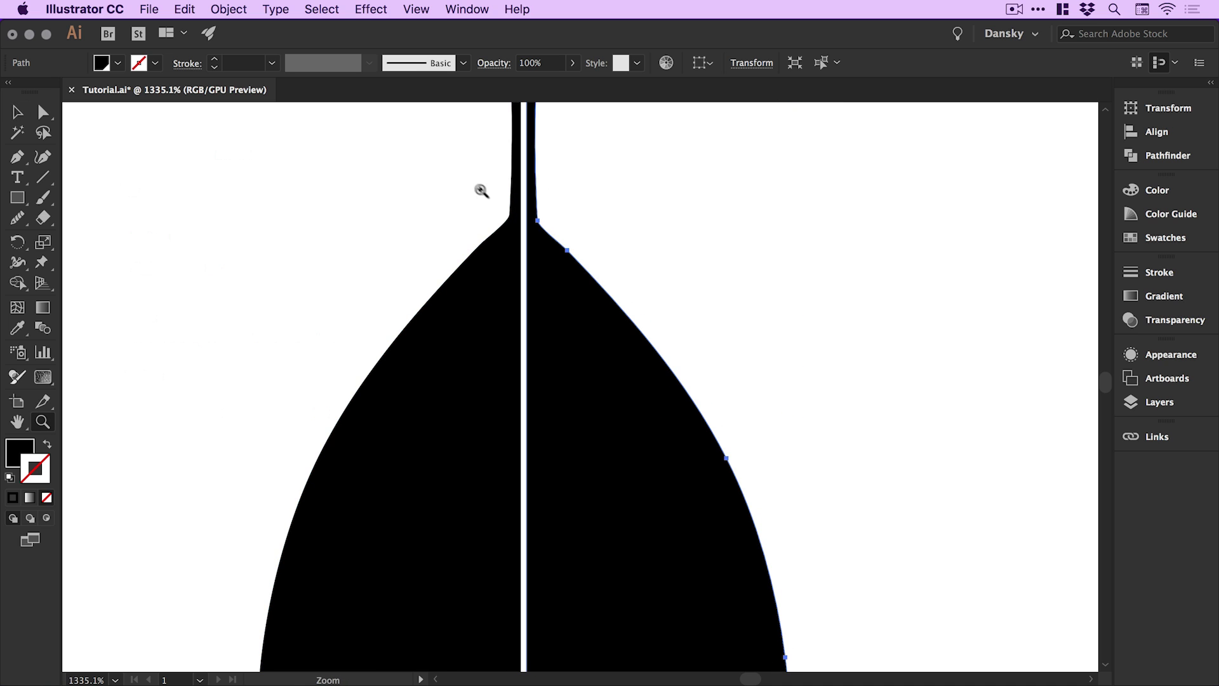
drag(485, 189, 594, 394)
key(v)
drag(578, 321, 539, 325)
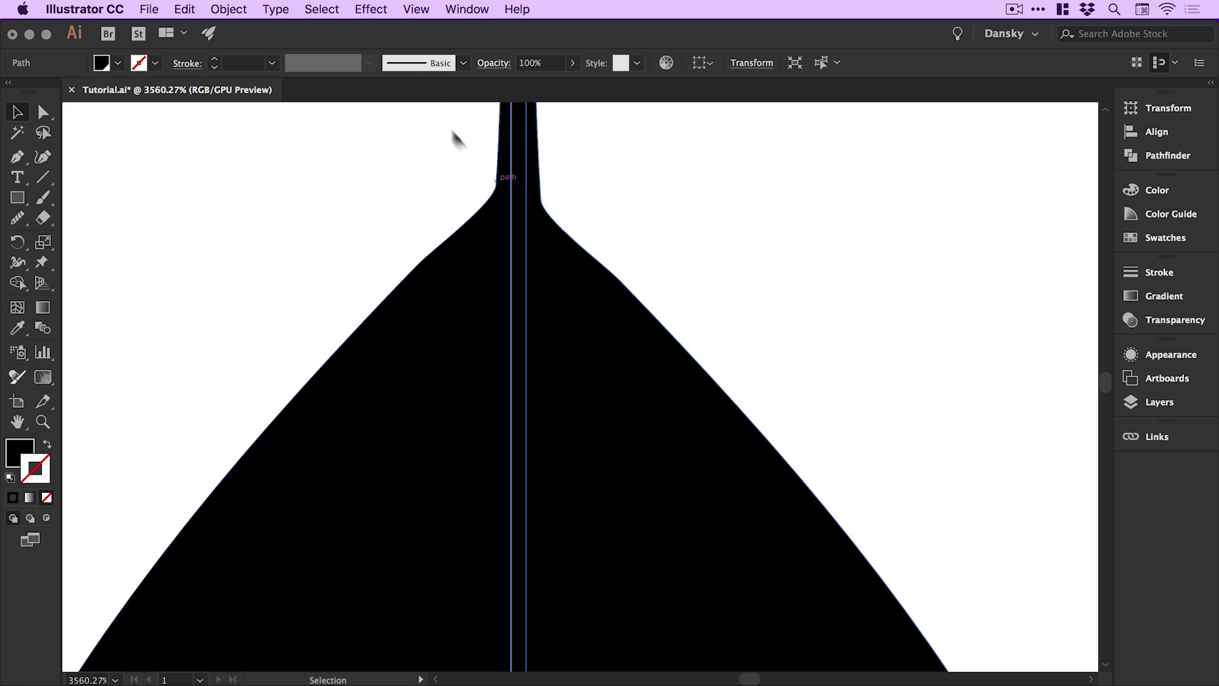
Turn off Snap to Pixel, adjust the mirrored half to meet the original's straight edge, and deselect it
click(417, 9)
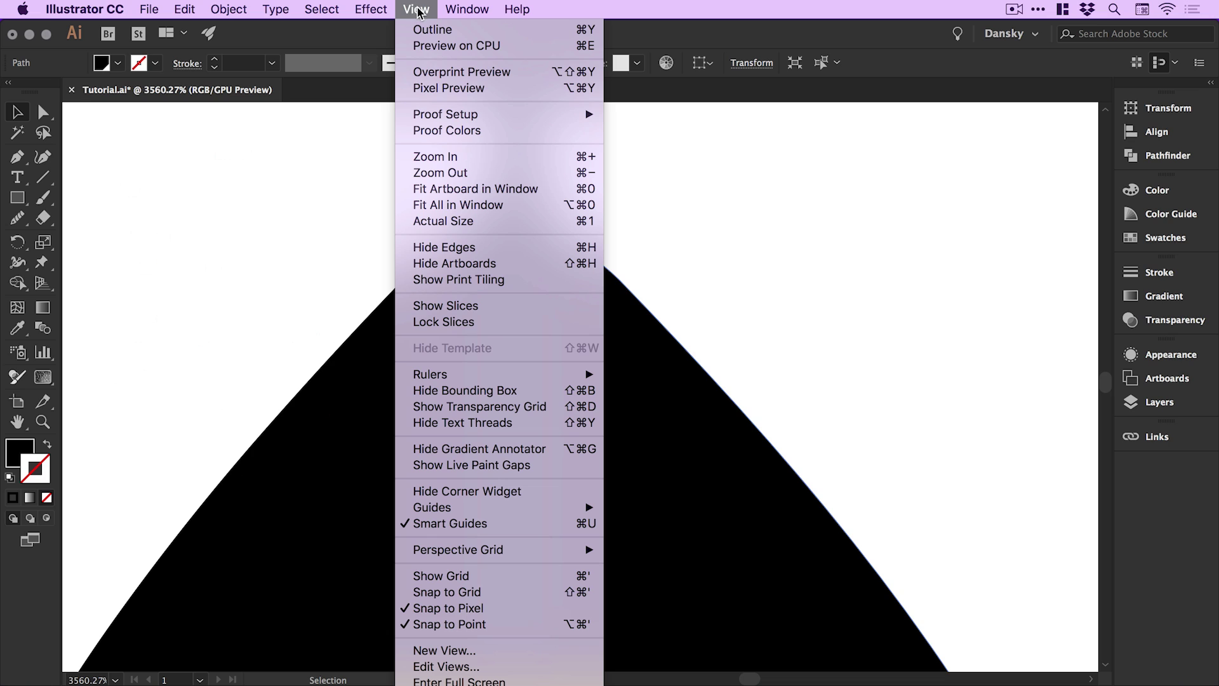
click(477, 608)
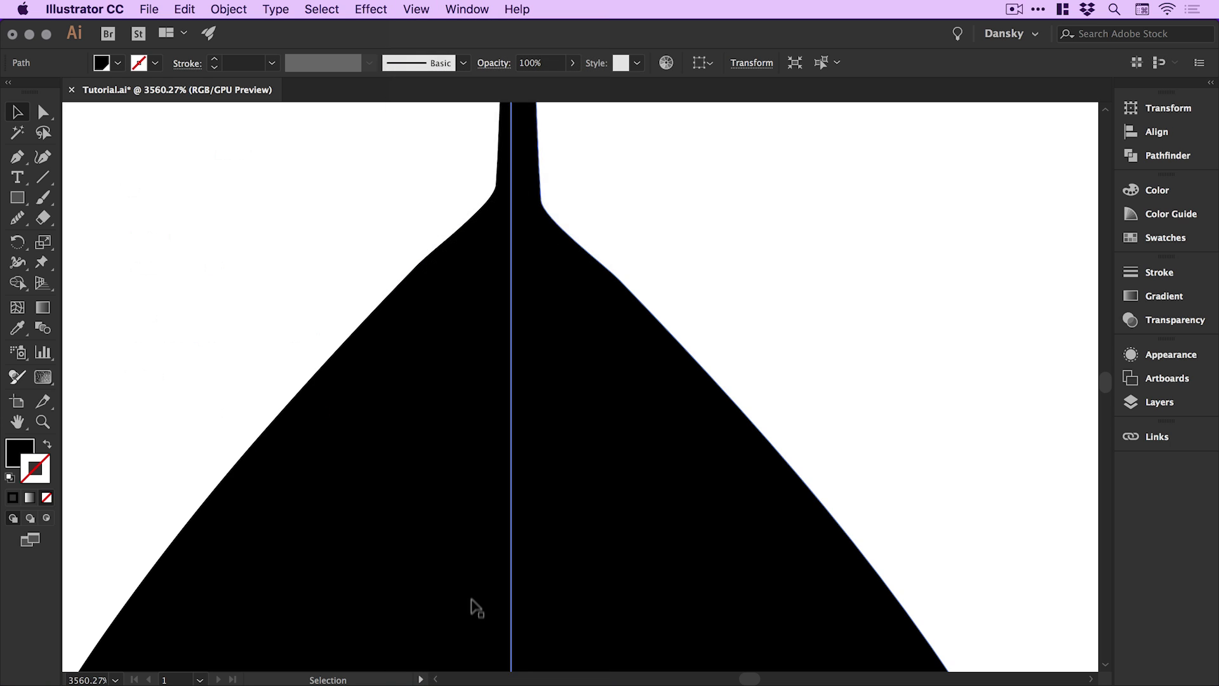
drag(563, 338, 595, 344)
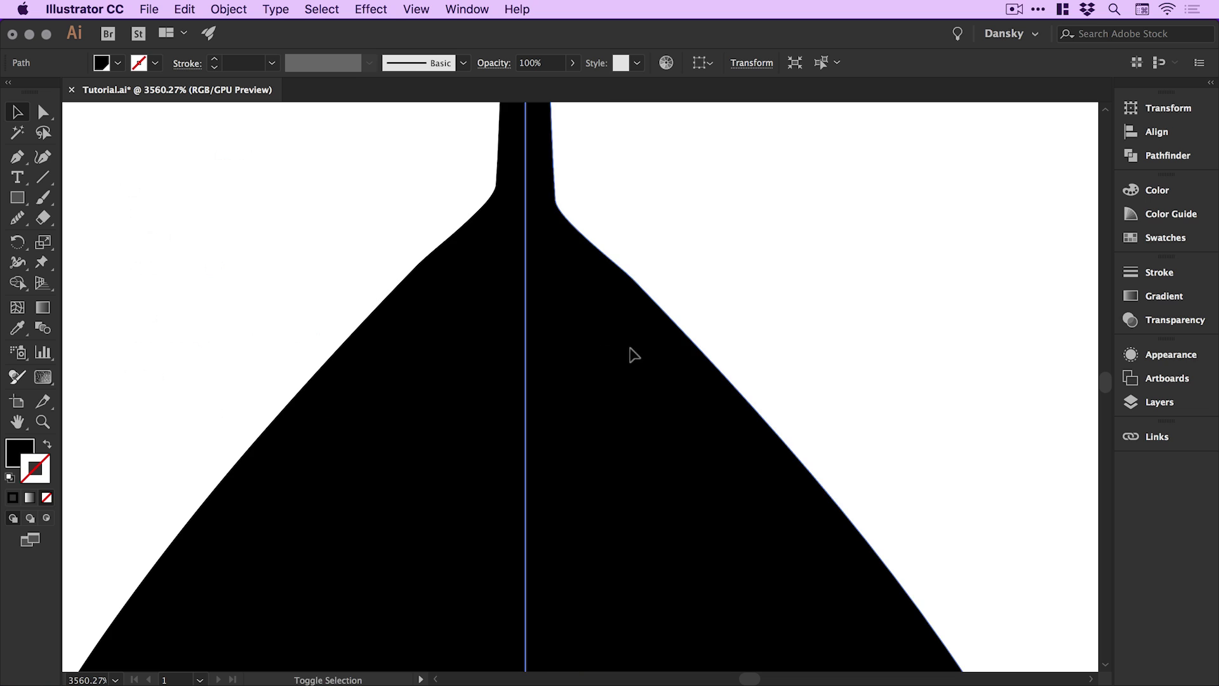
key(super+minus)
key(super+minus)
key(super+minus)
key(super+minus)
key(super+minus)
key(super+minus)
key(super+minus)
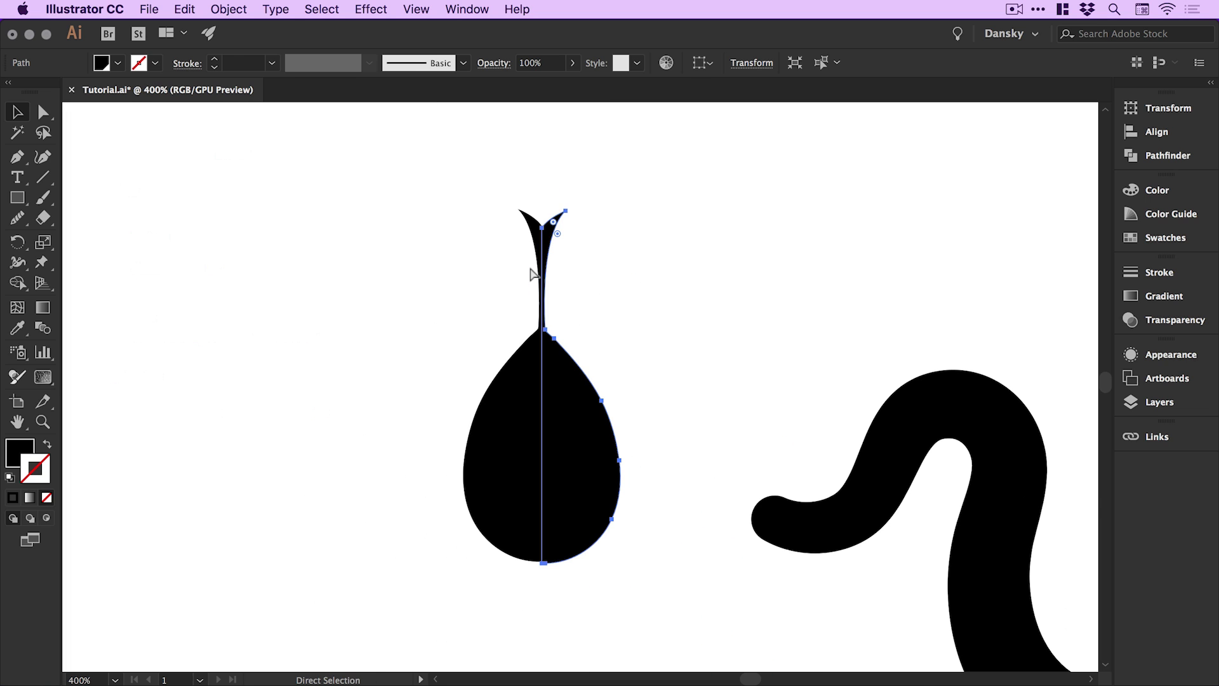
click(624, 341)
Try to line up the mirrored half with the original at the base of the head
key(z)
drag(393, 192, 717, 666)
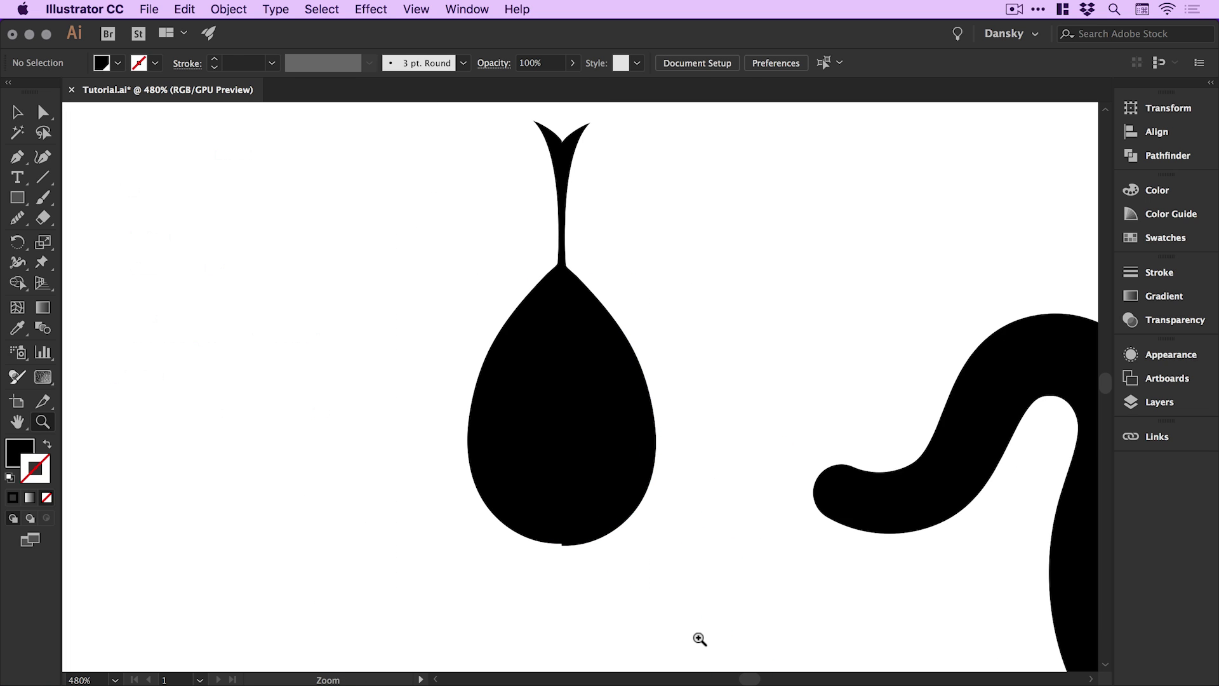
key(super+minus)
drag(544, 476, 603, 567)
drag(457, 286, 599, 468)
key(v)
drag(581, 318, 610, 251)
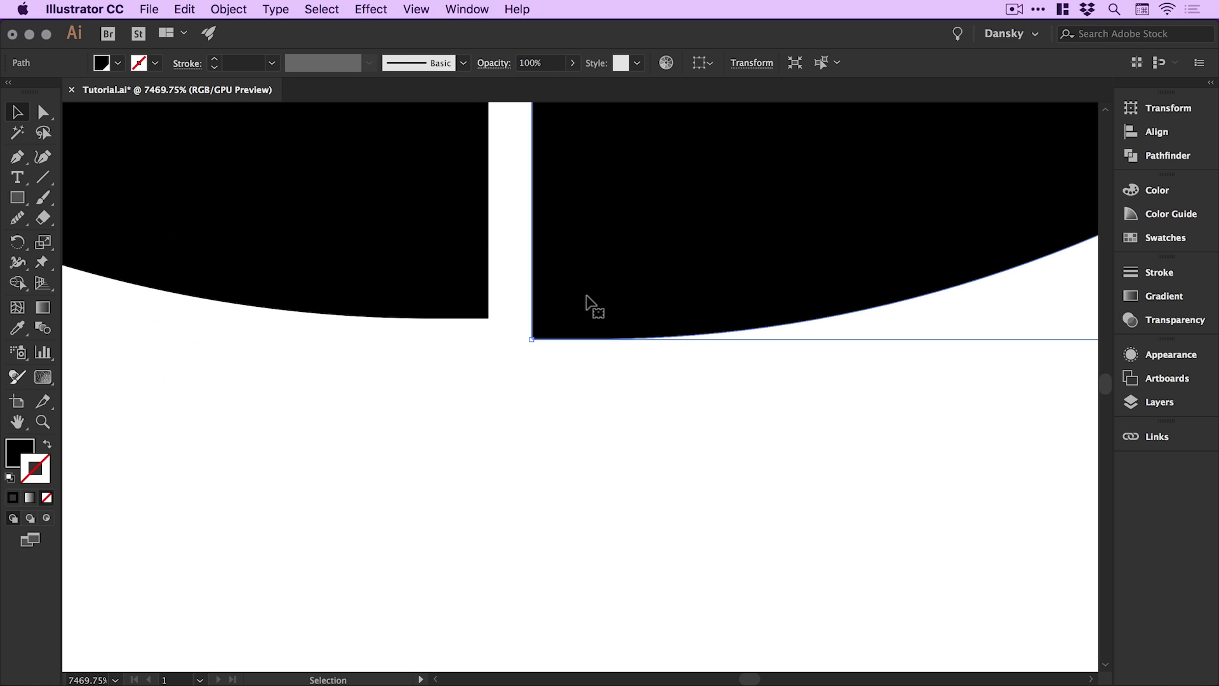
key(a)
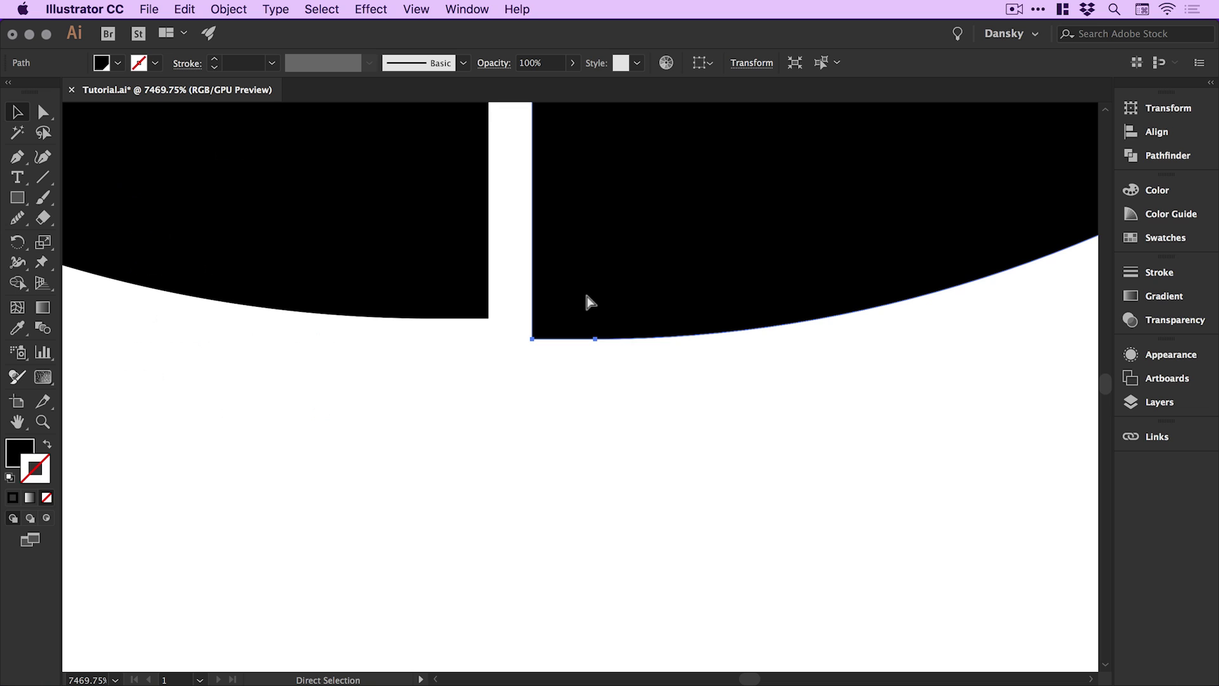
In outline view, snap the mirrored half's bottom inner corner onto the original half's corner and deselect it
key(super+y)
key(z)
drag(444, 257, 760, 424)
key(v)
drag(501, 382, 395, 334)
click(334, 389)
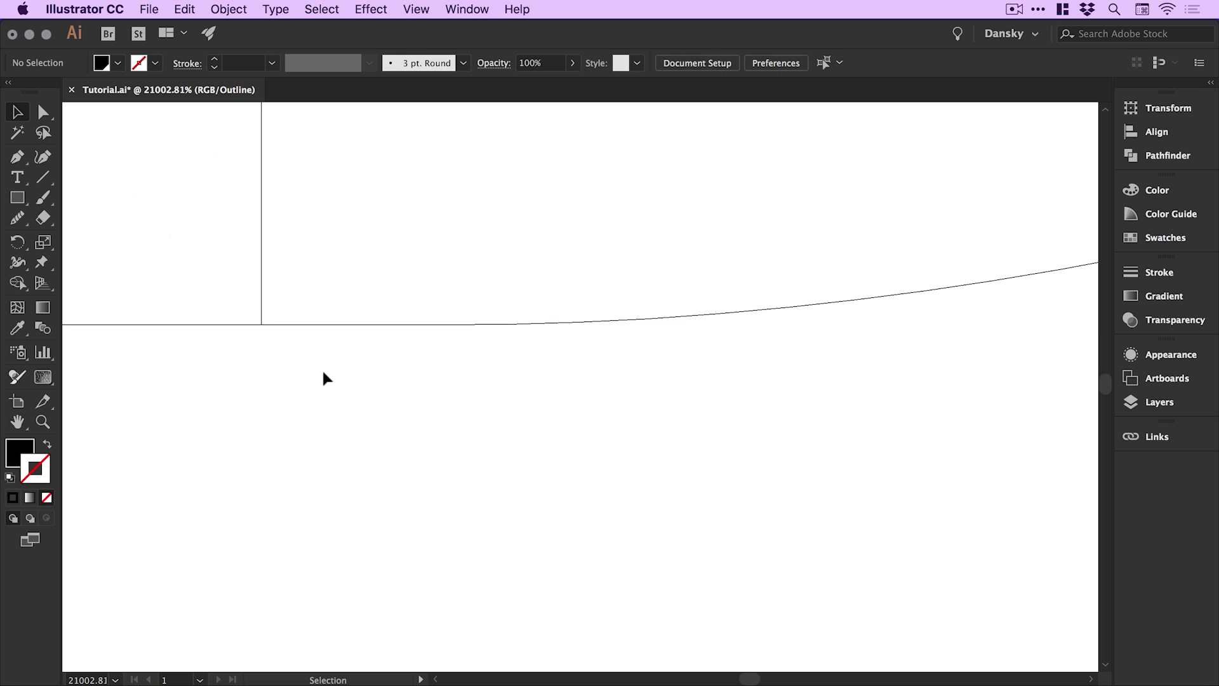
Switch back to the filled preview and check the complete head and forked tongue
key(super+minus)
key(super+minus)
key(super+minus)
key(super+minus)
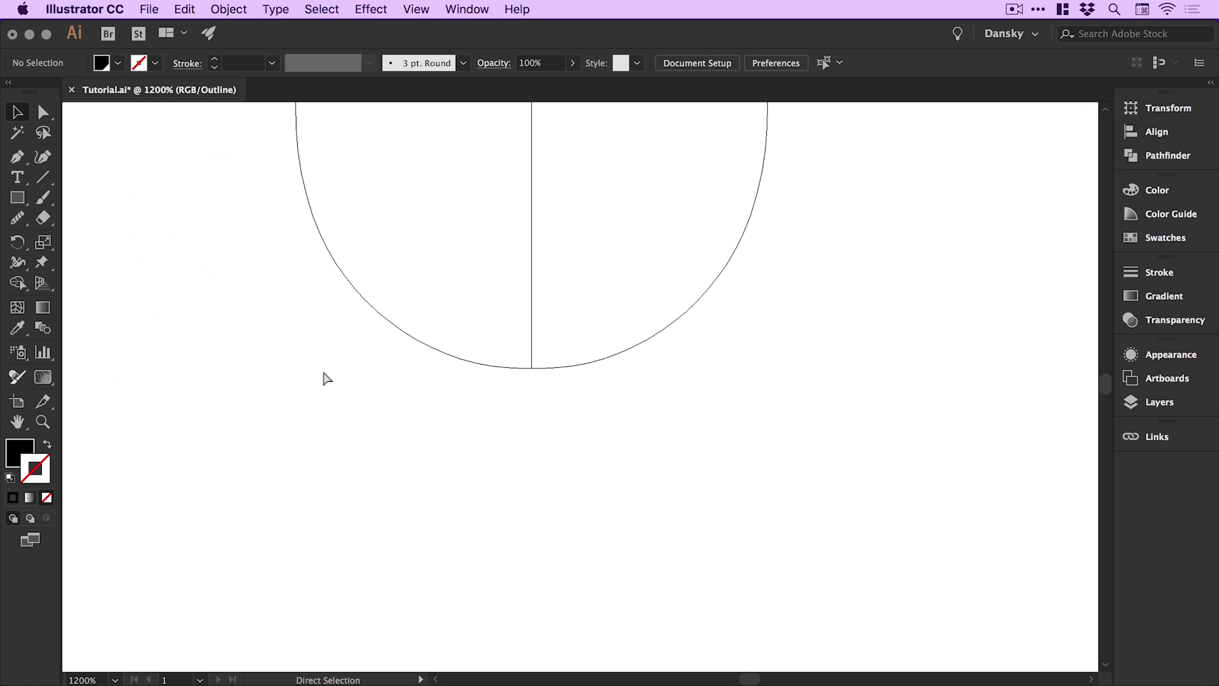
key(super+y)
key(super+minus)
key(super+minus)
key(super+minus)
key(super+minus)
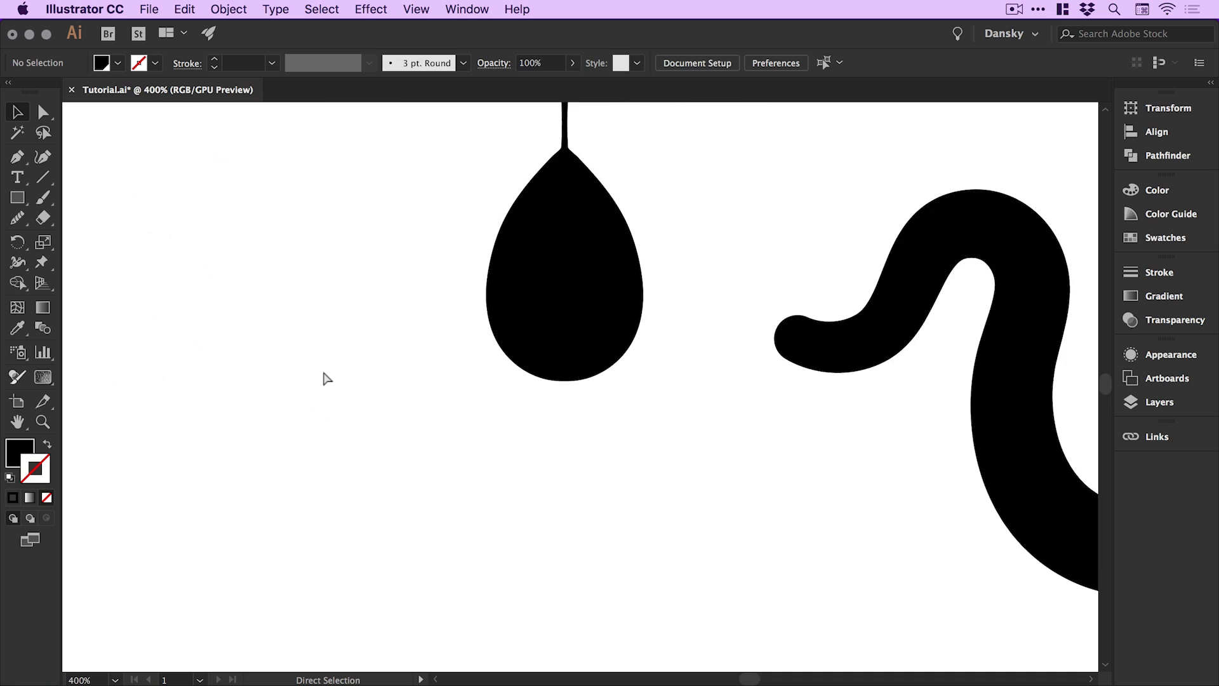
key(space)
drag(637, 345, 575, 463)
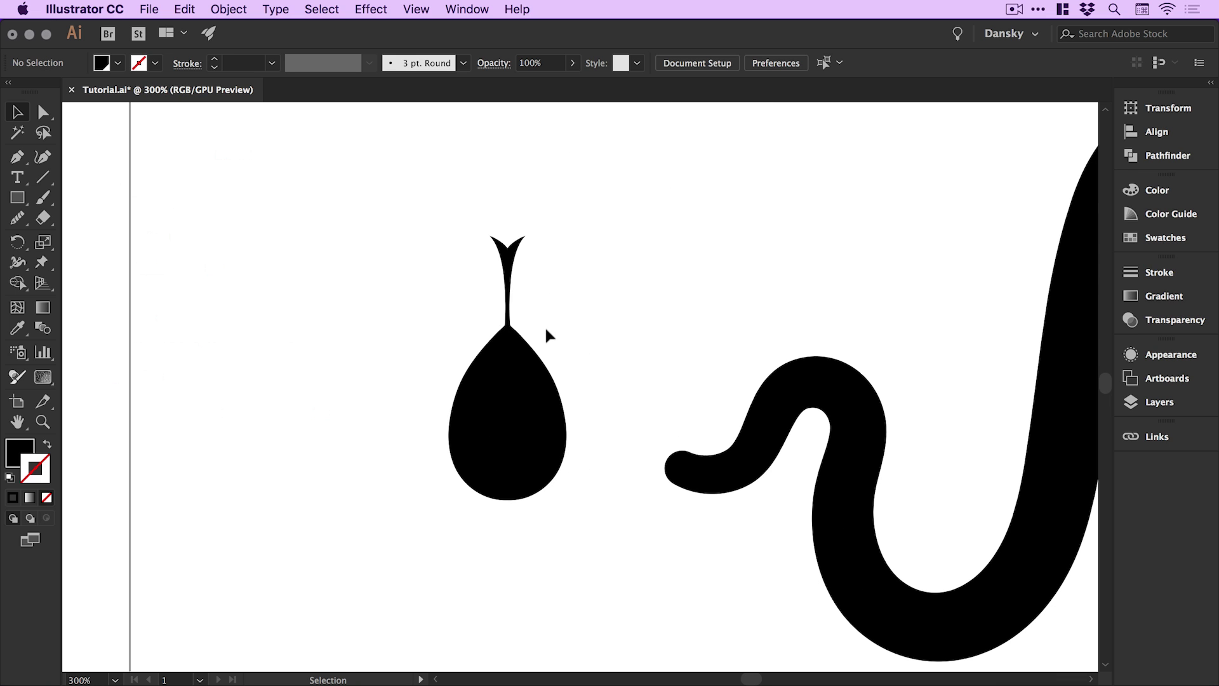
Delete the anchor points of the rounded head from both halves, keeping only the forked tongue, and clear the selection
key(z)
drag(397, 198, 611, 544)
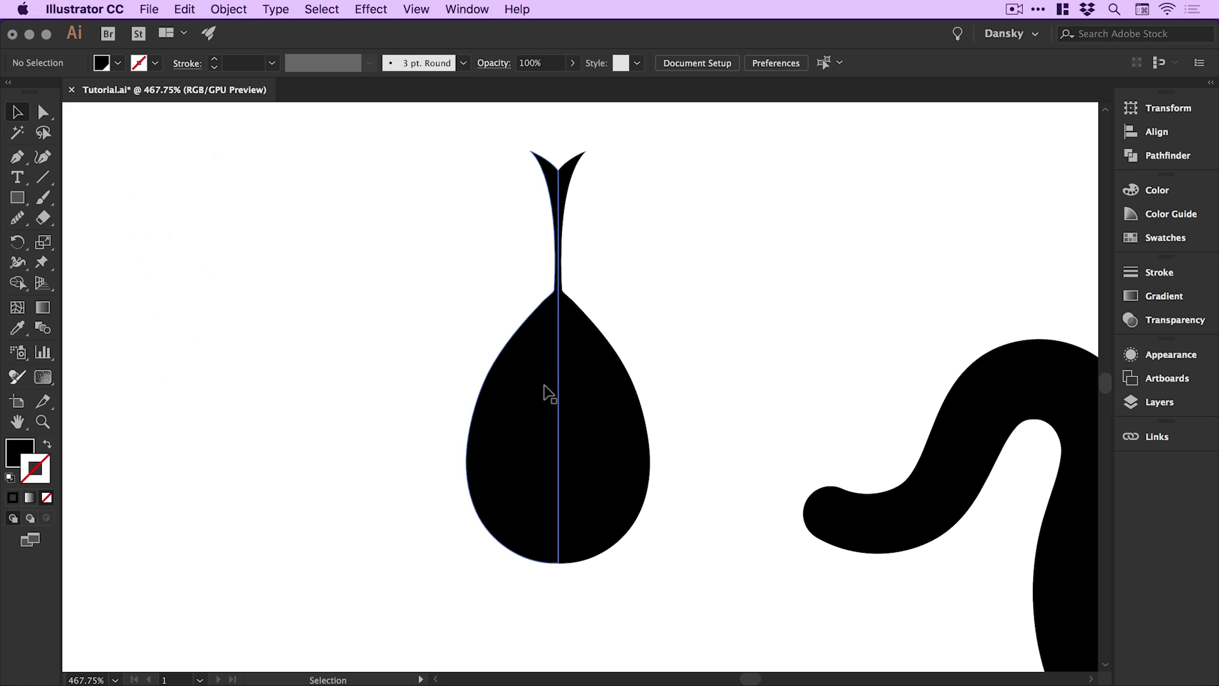
click(19, 151)
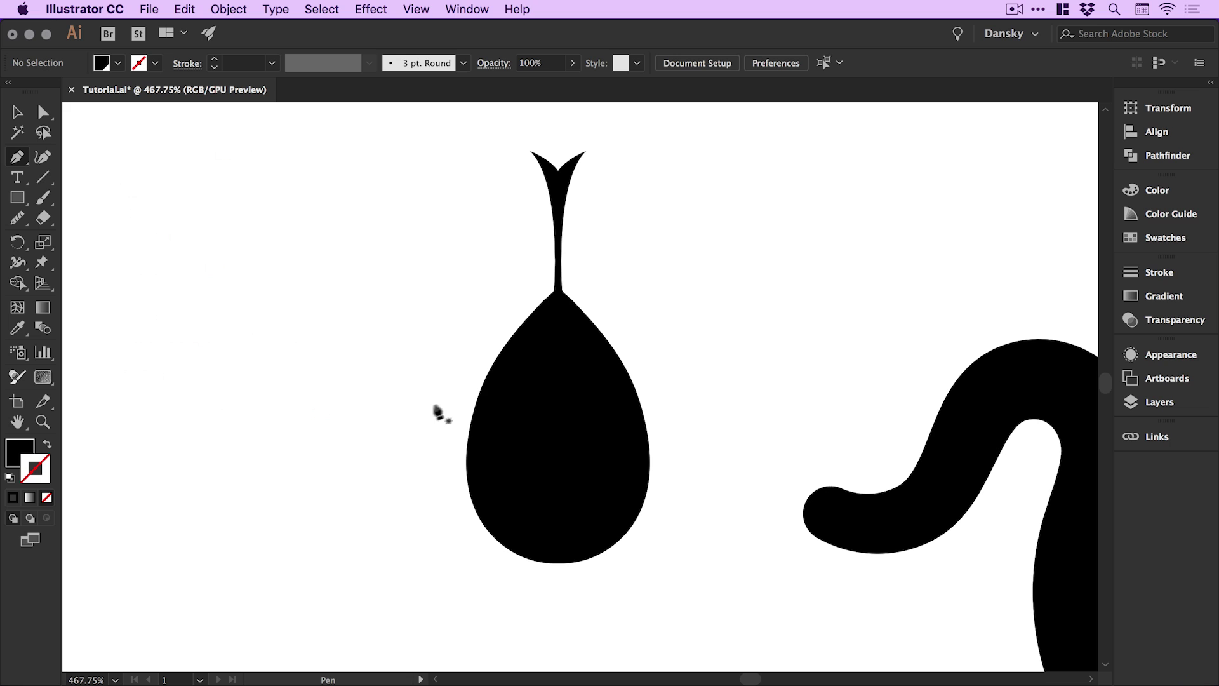
key(v)
drag(454, 204, 514, 473)
key(a)
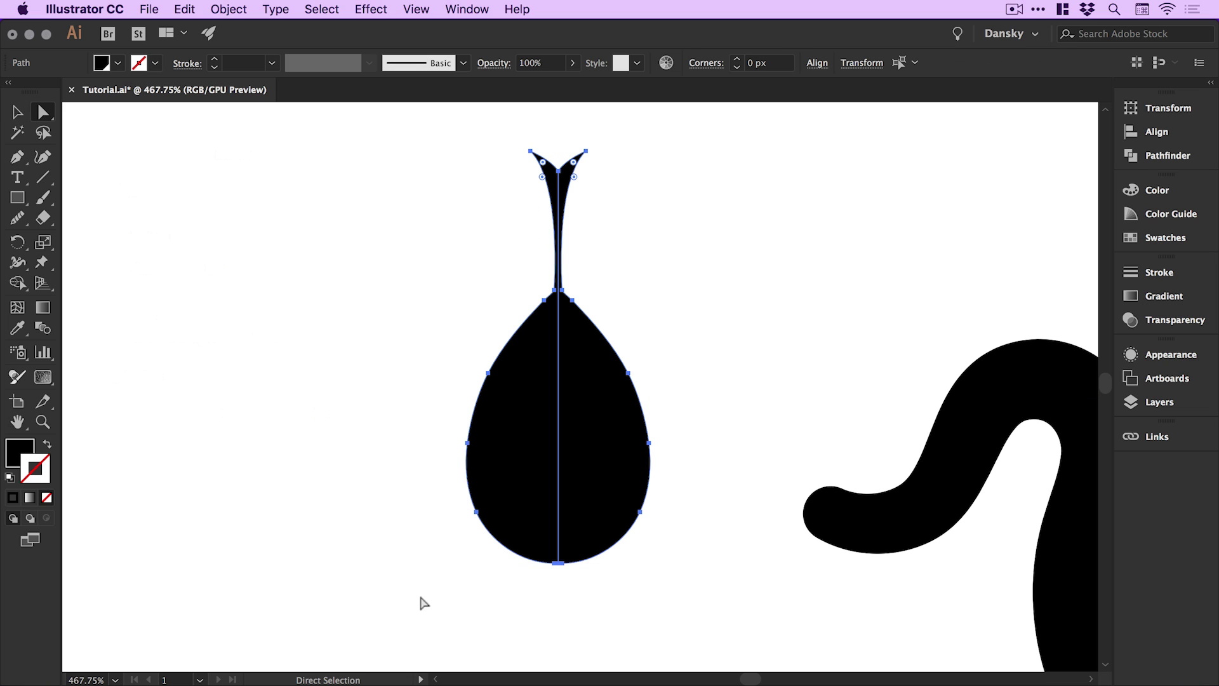
drag(374, 608, 657, 307)
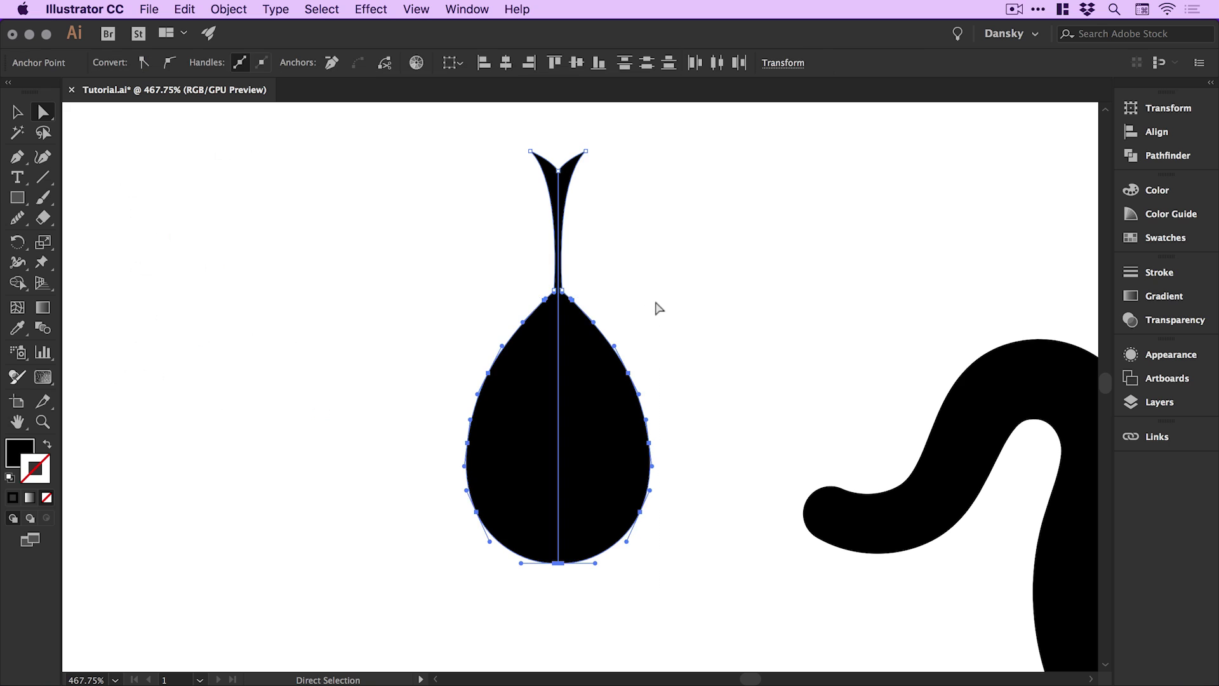
key(Delete)
click(593, 337)
key(z)
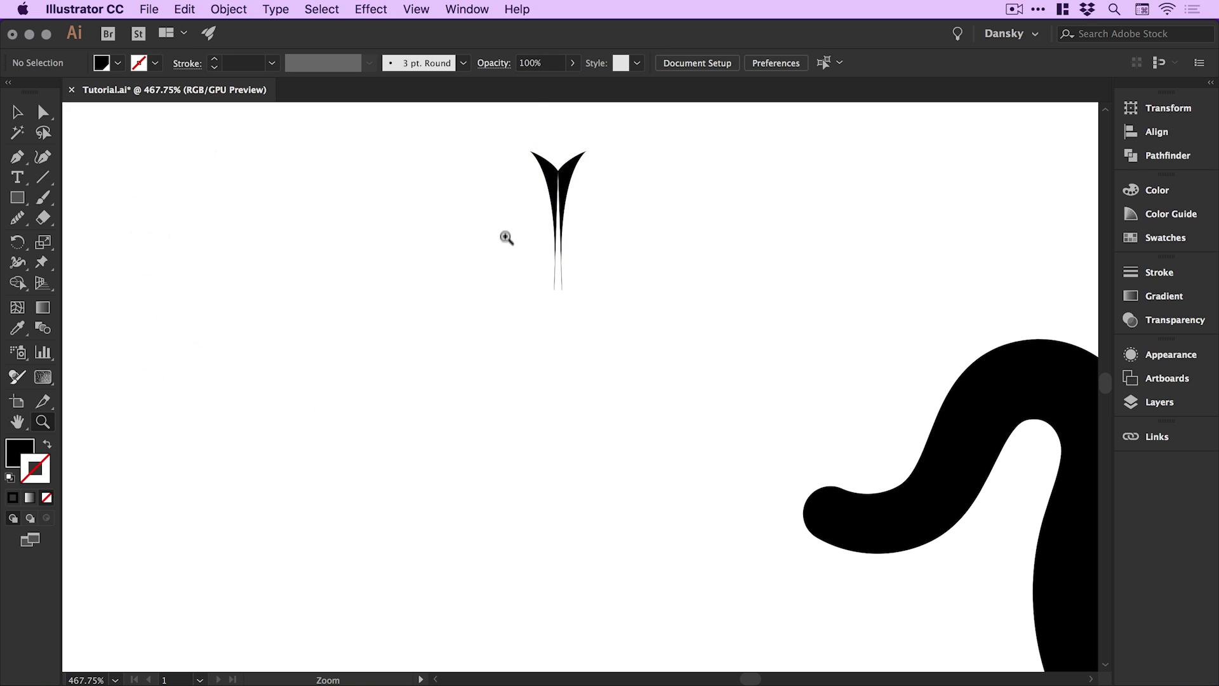
Join the two open end points at the base of the forked tongue into one closed shape and deselect it
drag(507, 243, 635, 384)
click(42, 114)
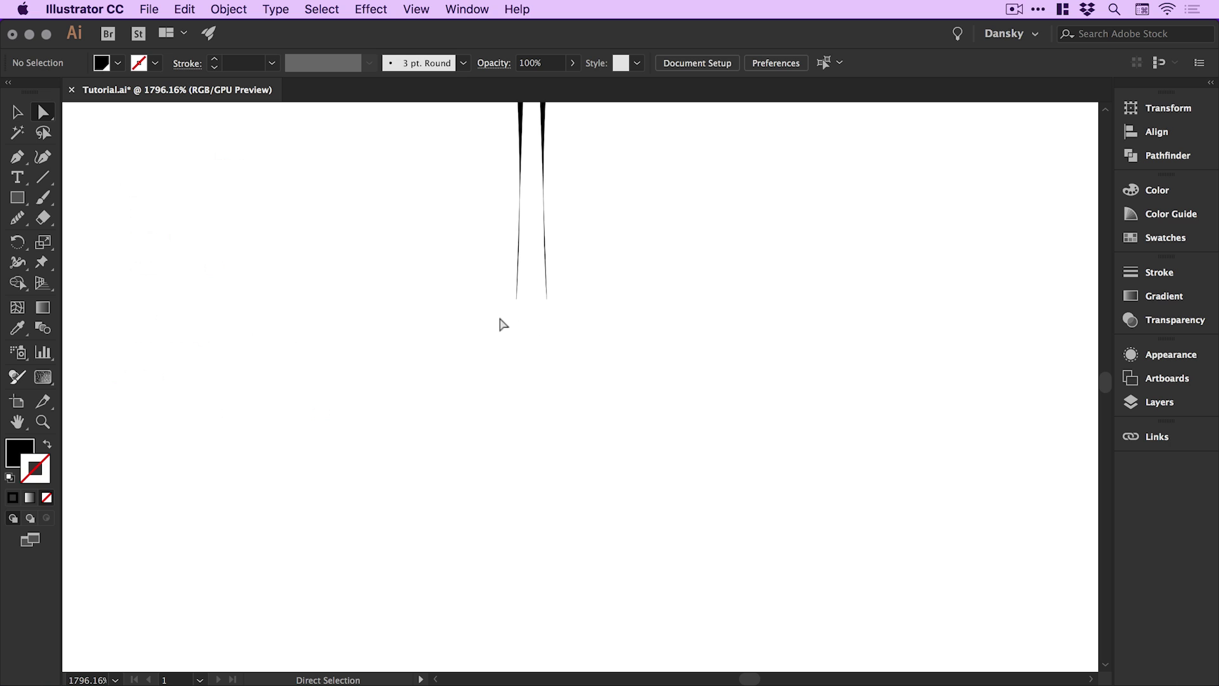
drag(558, 303, 559, 305)
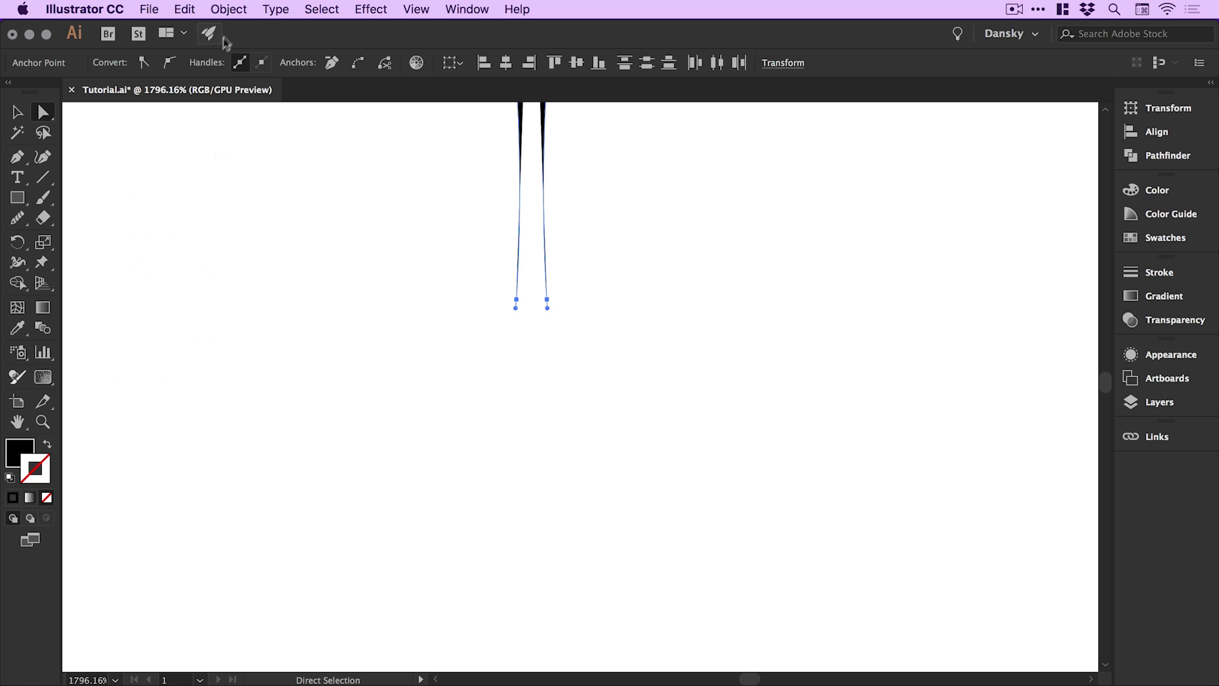
click(232, 11)
mouse_move(337, 384)
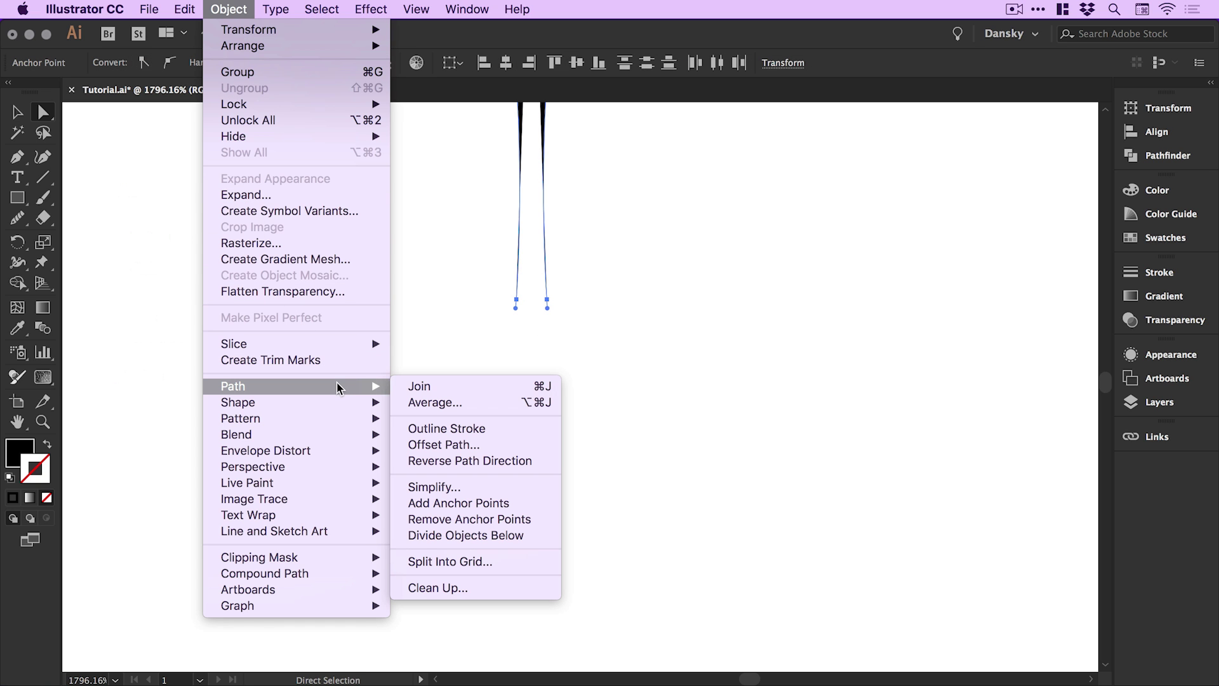
click(504, 387)
click(621, 335)
key(v)
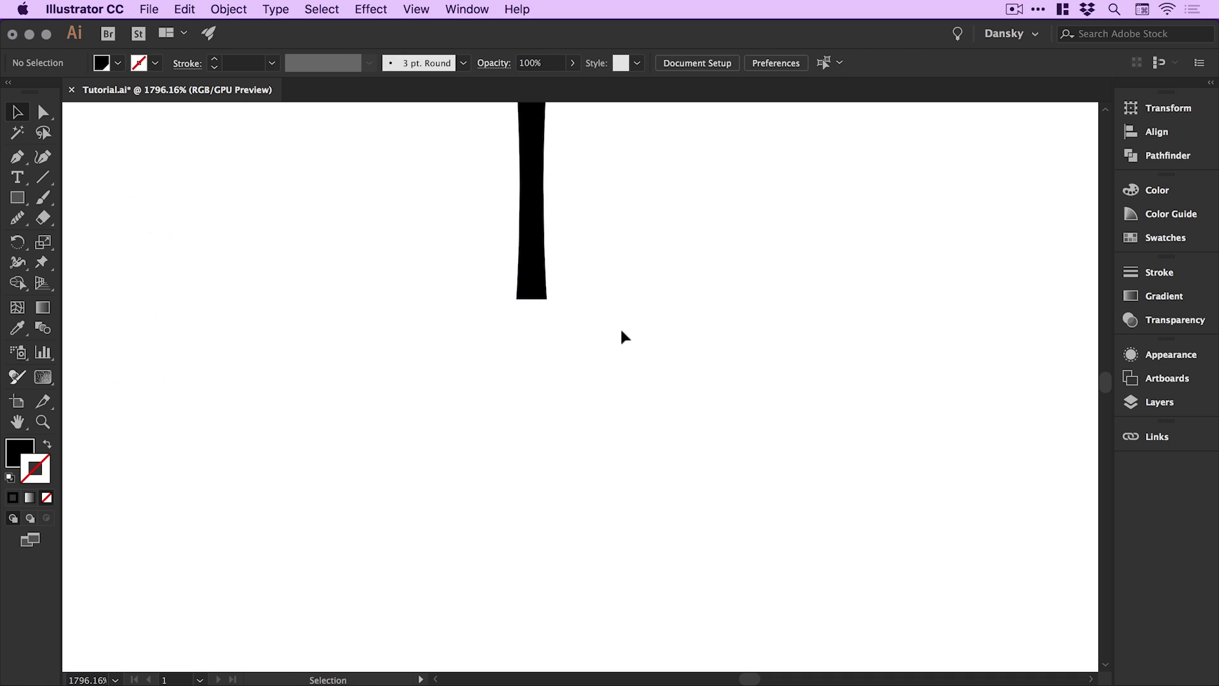
Check the joined tongue as a whole and the empty canvas area beneath it
key(super+minus)
key(super+minus)
key(super+minus)
key(super+minus)
key(super+minus)
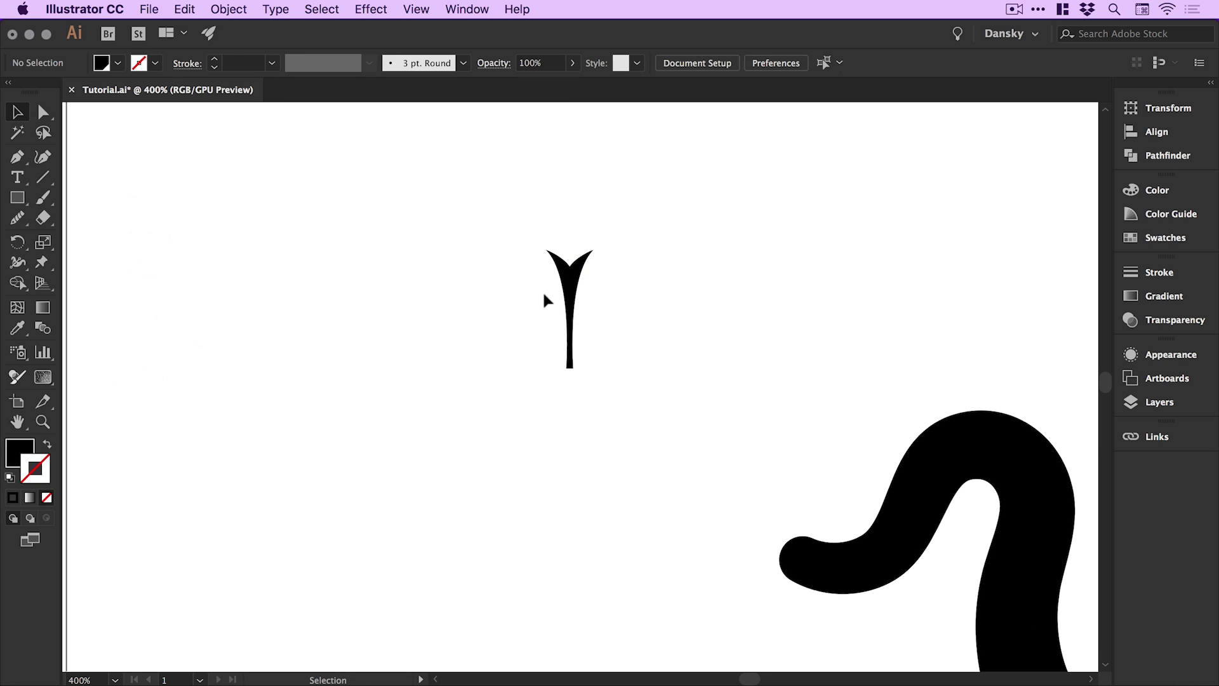
key(space)
drag(552, 378, 538, 311)
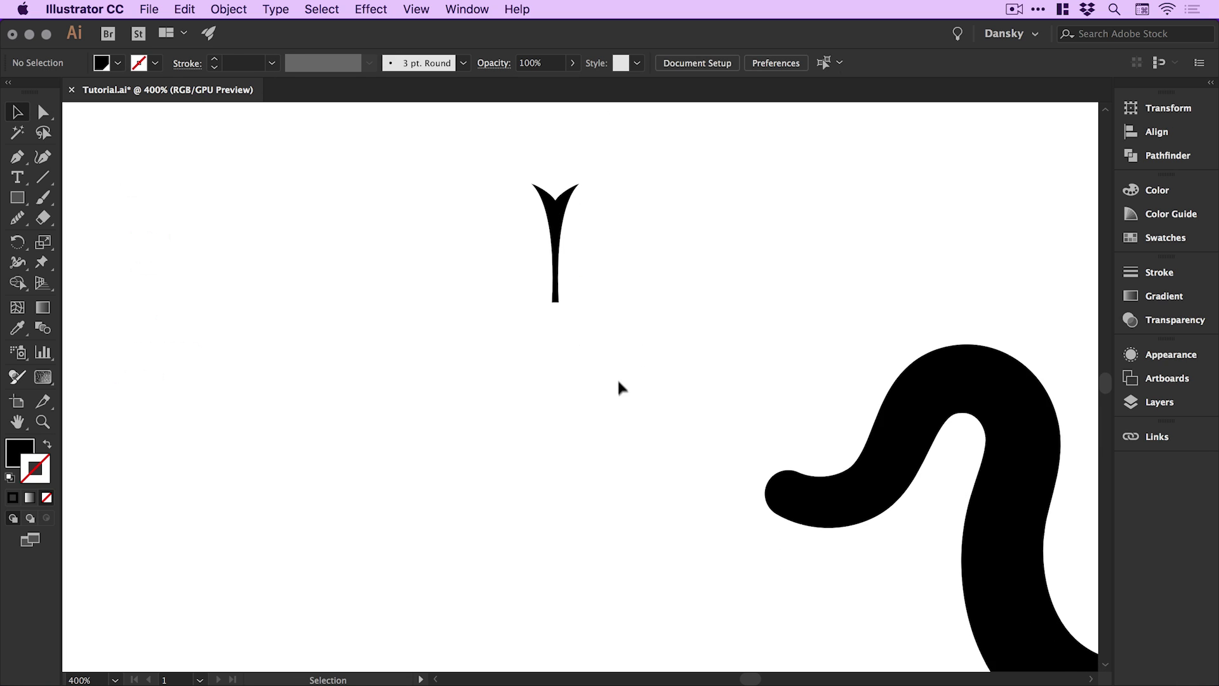
key(z)
click(582, 379)
key(v)
drag(532, 406, 531, 373)
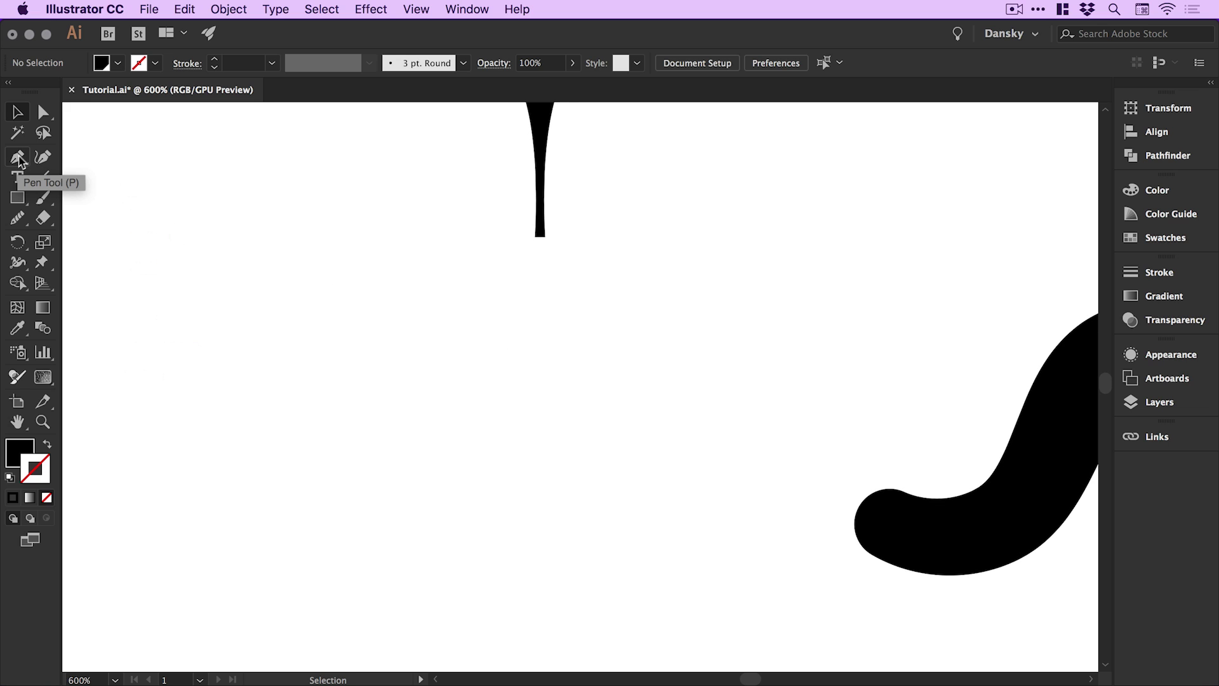
click(43, 112)
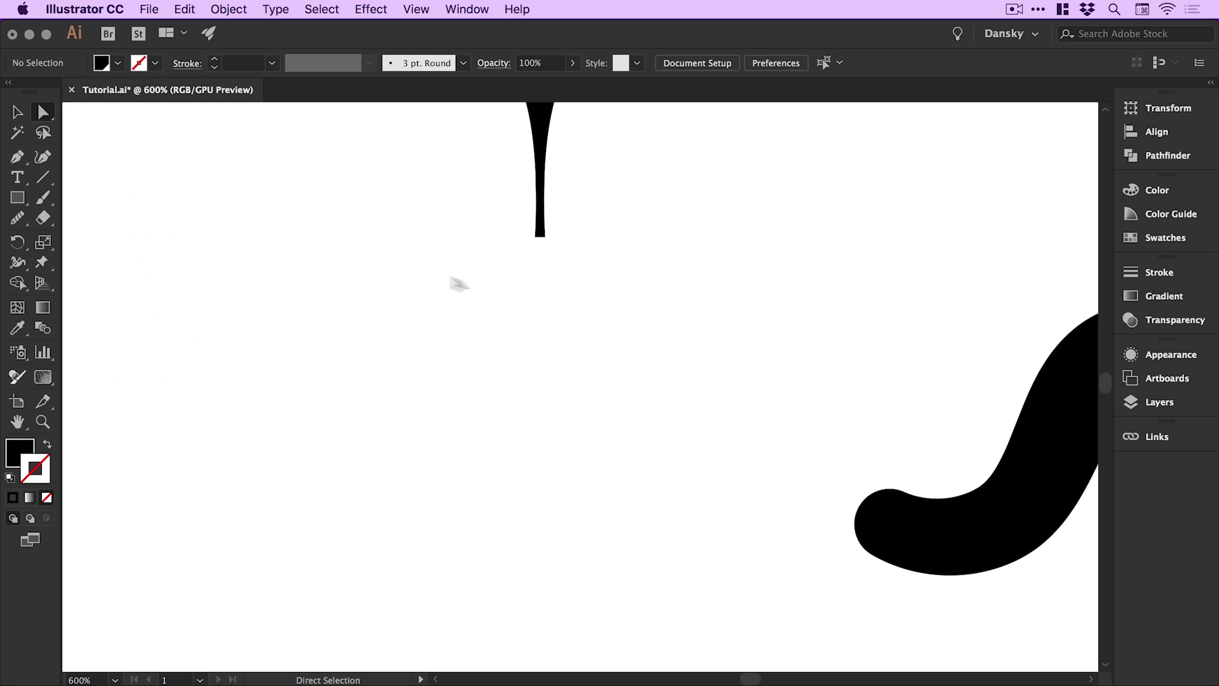
click(236, 11)
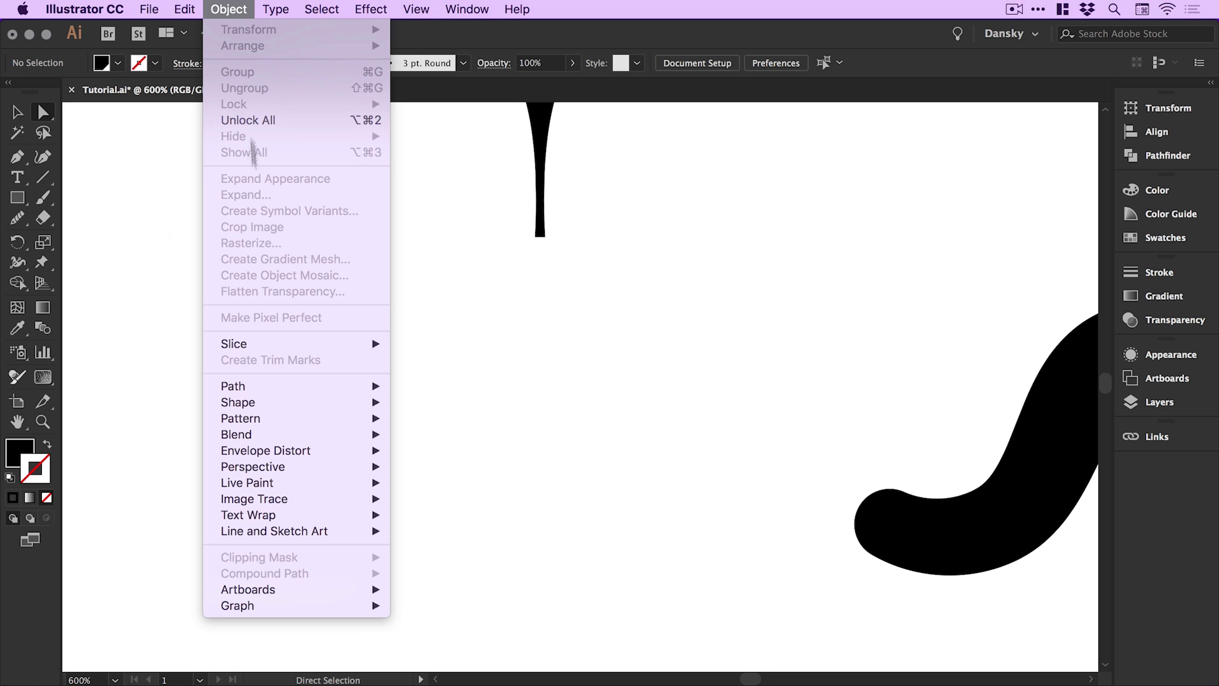
click(233, 9)
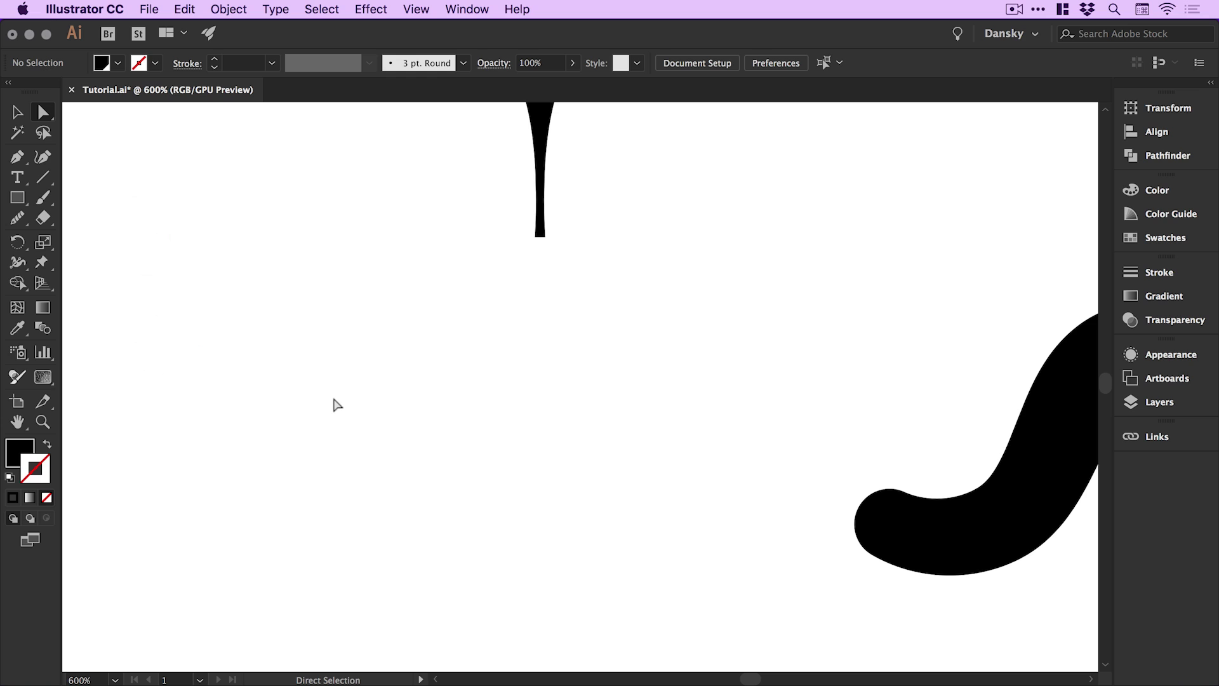
With the Pen tool, draw the left outline of a new snake head below the tongue, from the base around the cheek up to the rounded snout
click(17, 156)
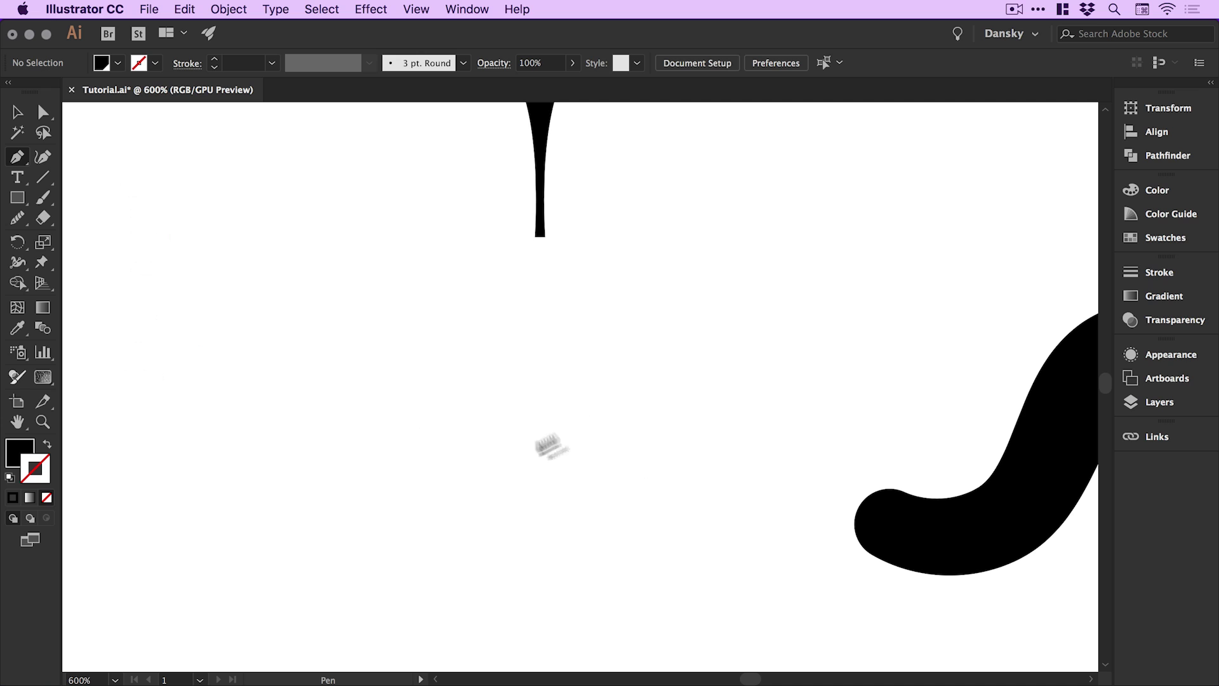
click(430, 531)
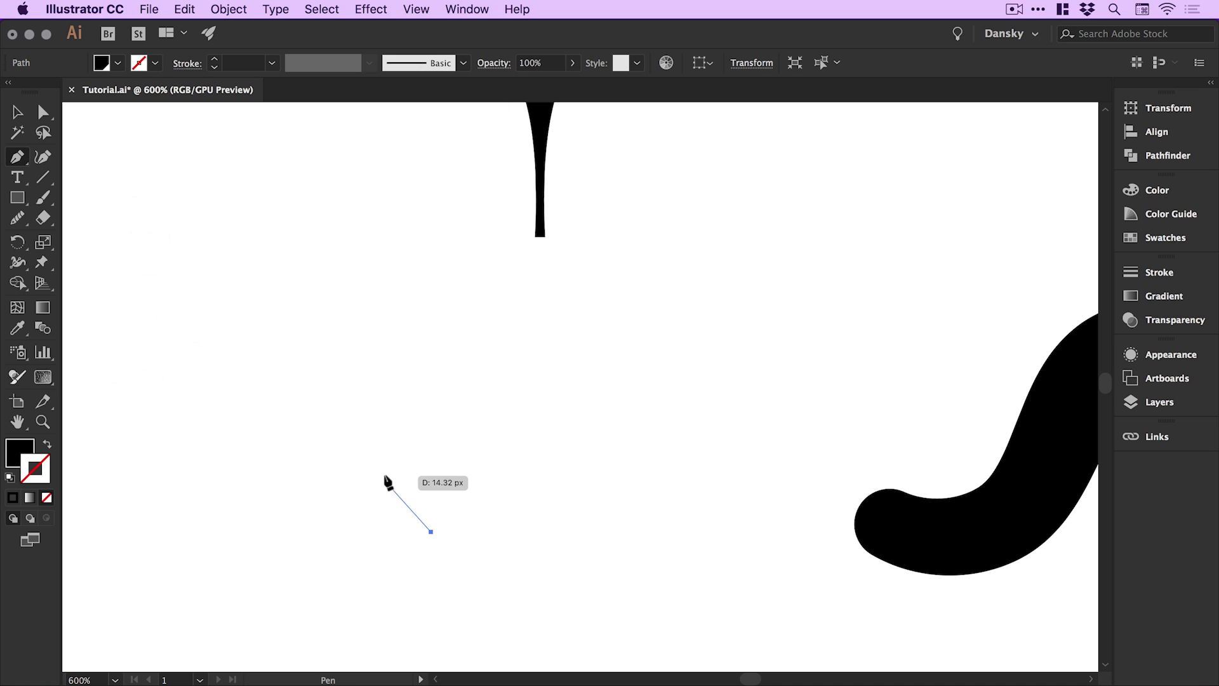
drag(386, 509, 387, 433)
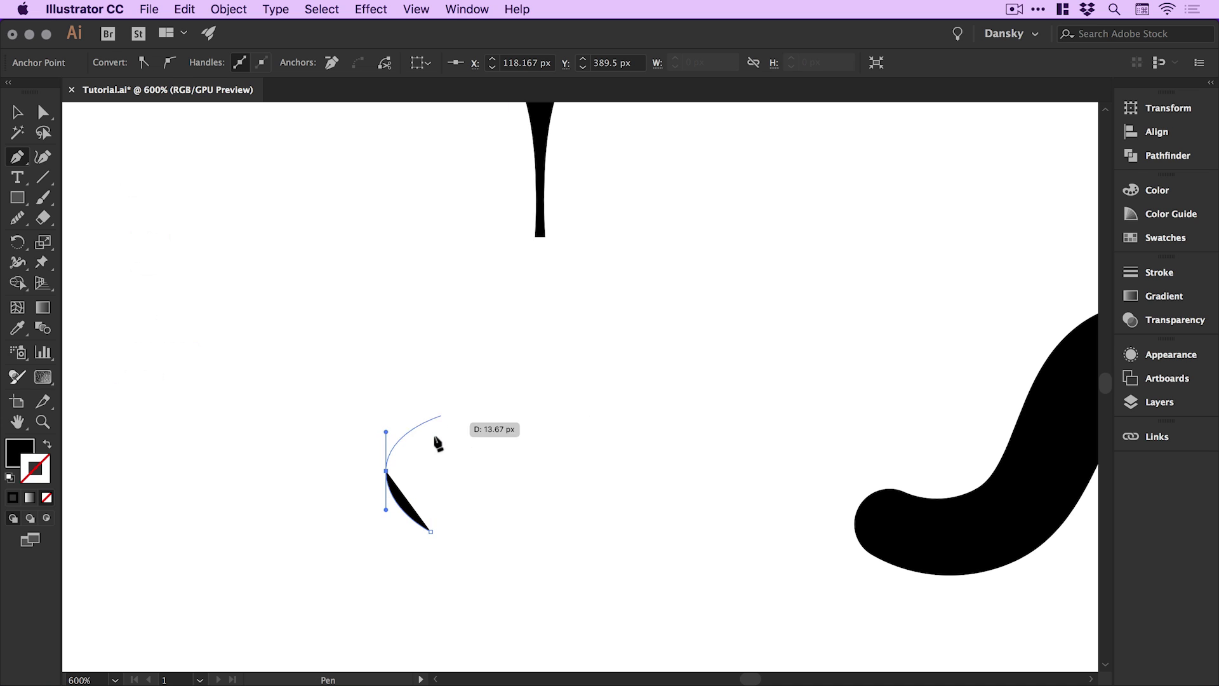
click(386, 471)
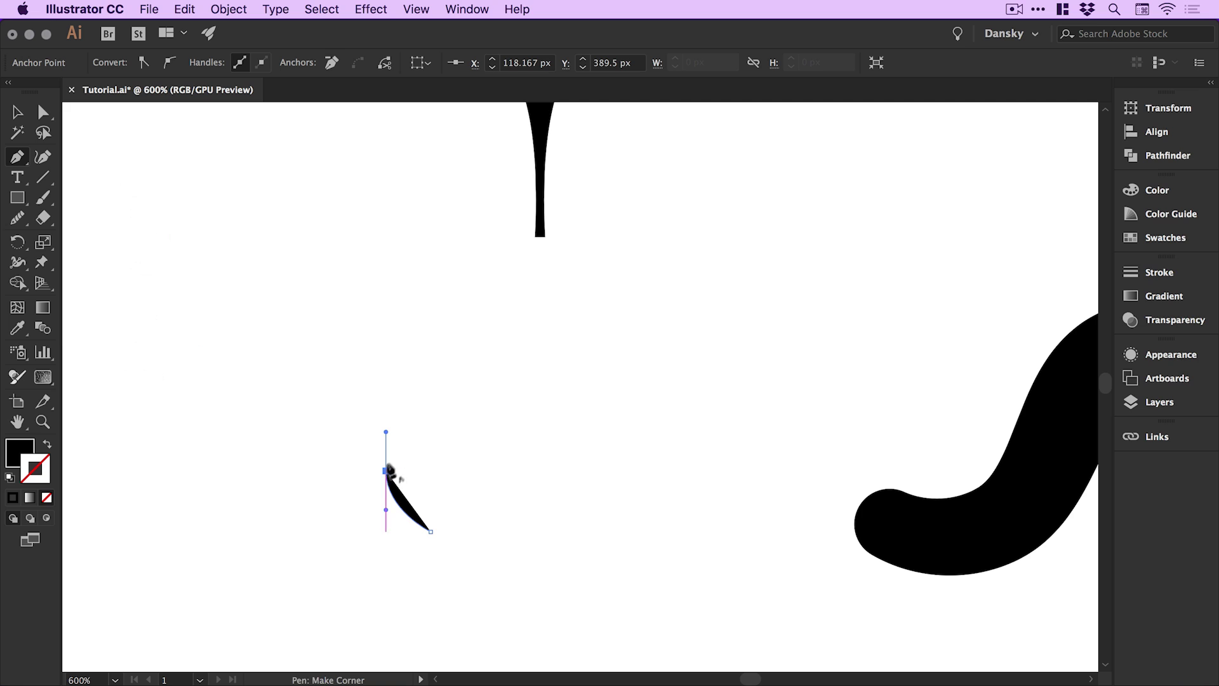
drag(408, 433, 486, 275)
click(427, 359)
click(427, 306)
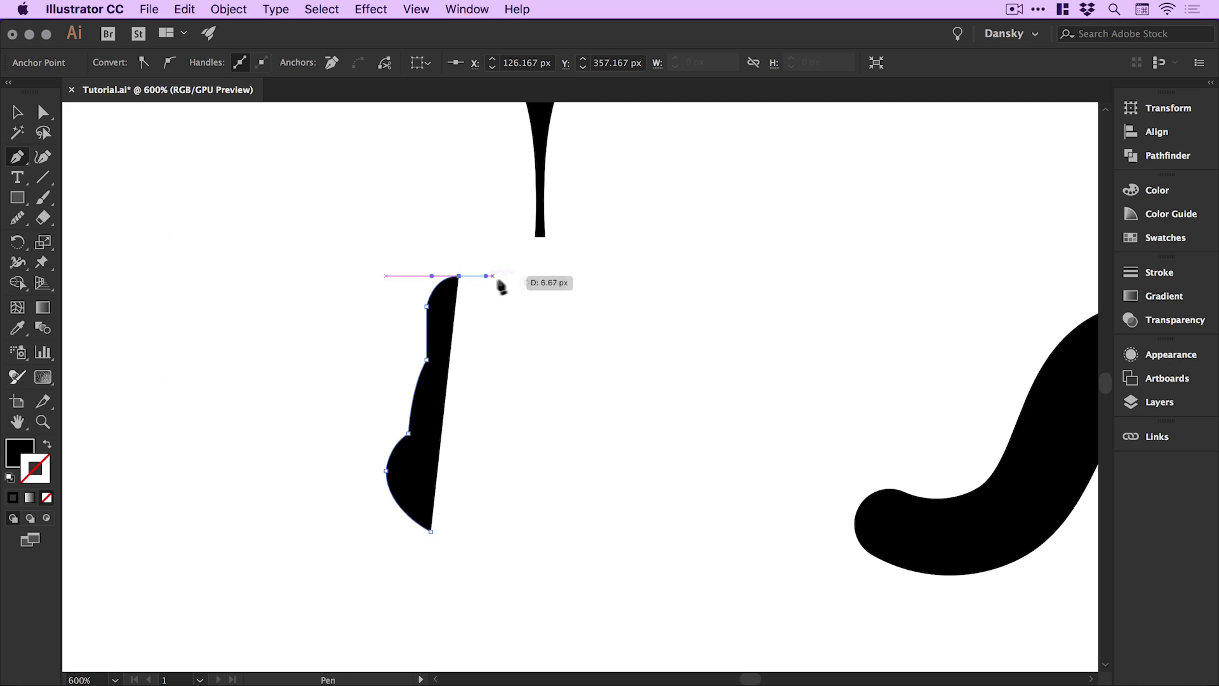
Close the half head with a straight vertical centre edge and a curved base, and clear the selection
click(459, 276)
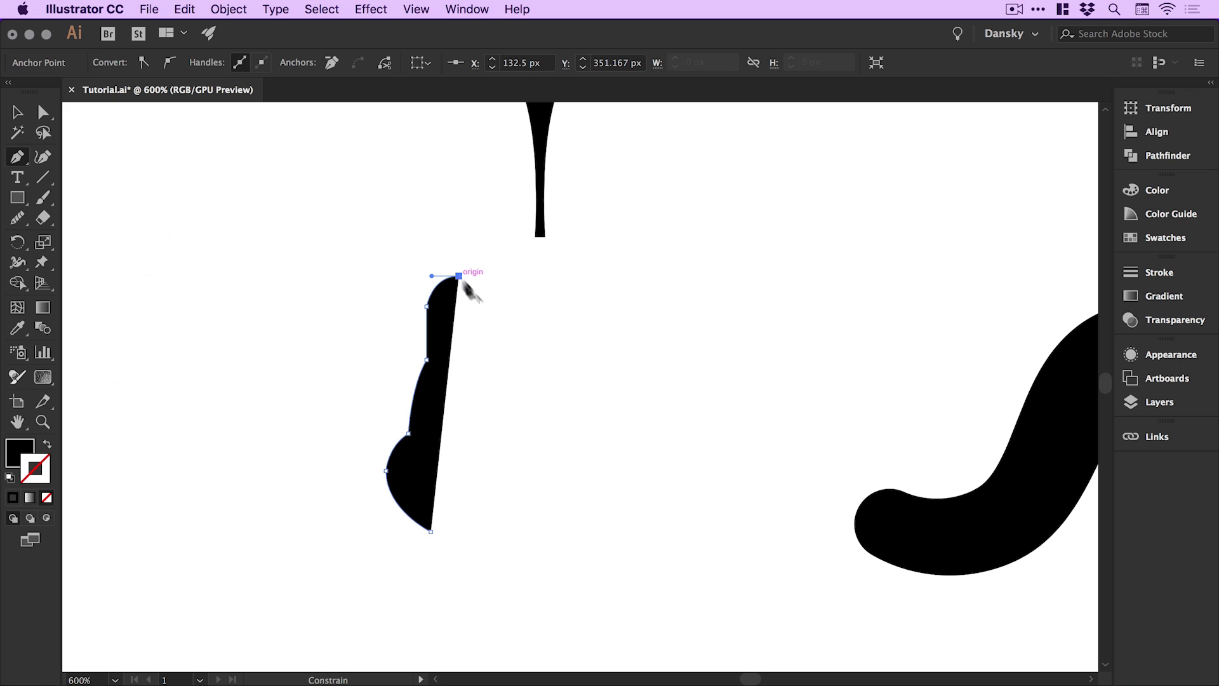
click(458, 538)
drag(431, 531, 424, 526)
key(v)
click(338, 403)
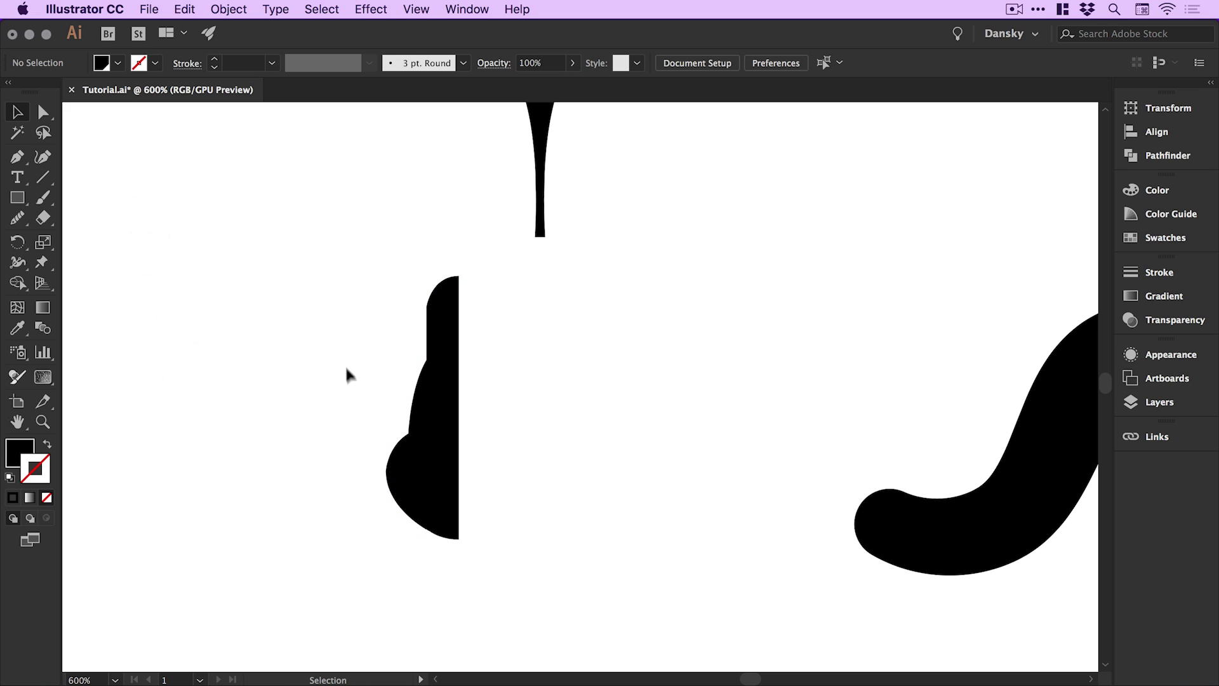
Reflect a copy of the half head across the vertical axis and place it against the original's centre edge to complete the head
click(413, 395)
click(229, 9)
mouse_move(248, 29)
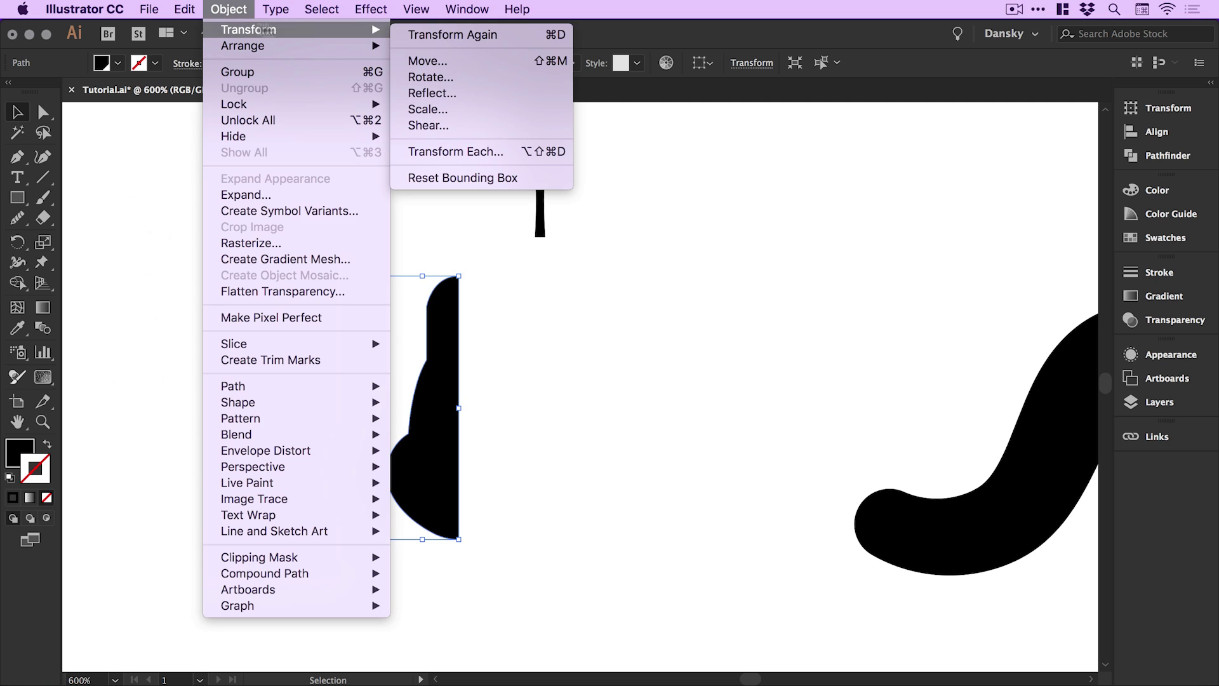
click(471, 92)
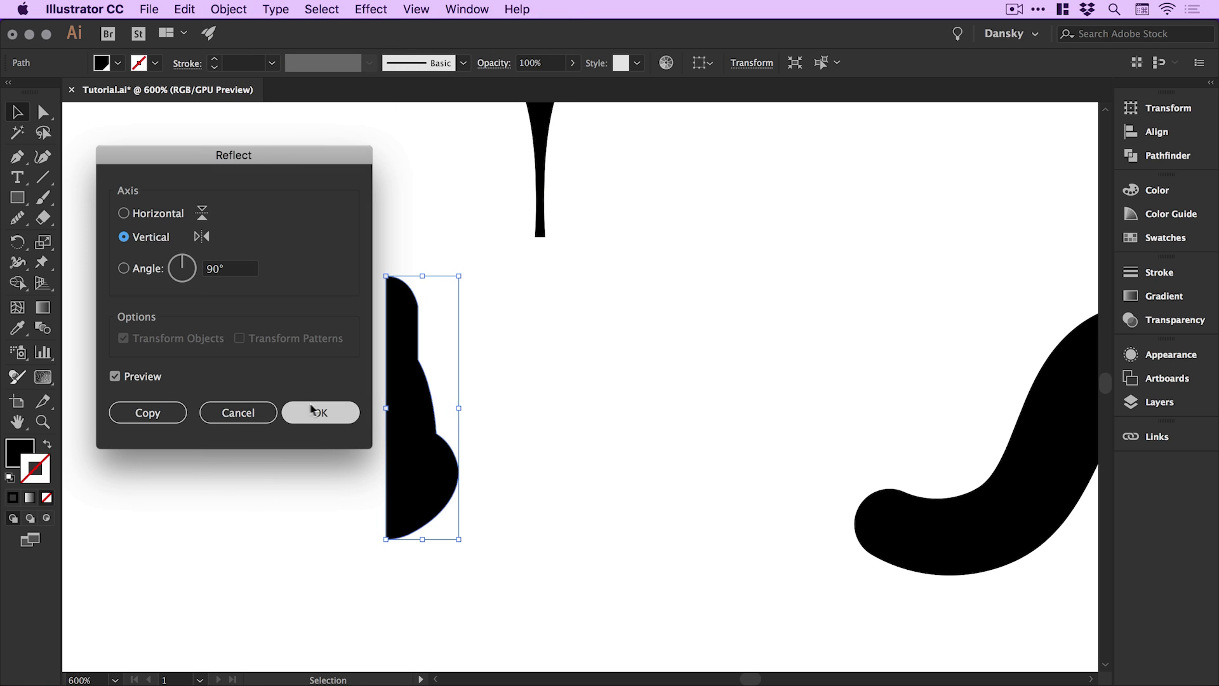
click(147, 413)
drag(402, 381, 491, 374)
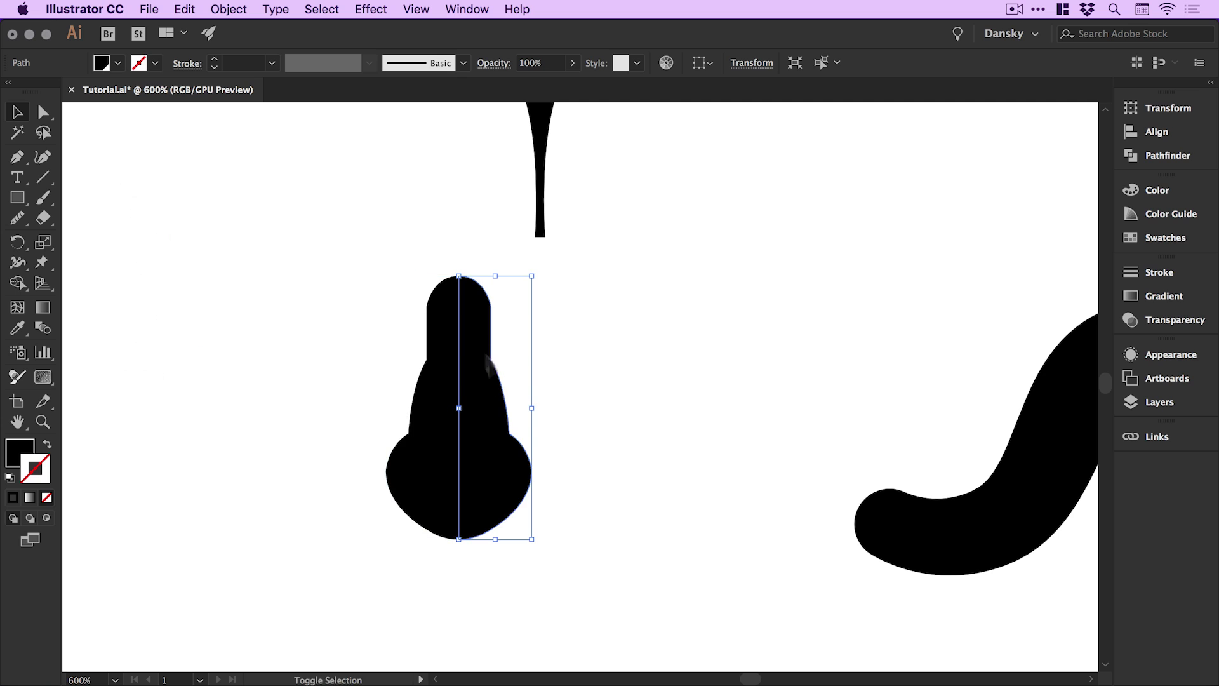
click(311, 392)
Stretch both head halves slightly wider and taper the sides of the snout inward towards its tip
drag(320, 342, 574, 593)
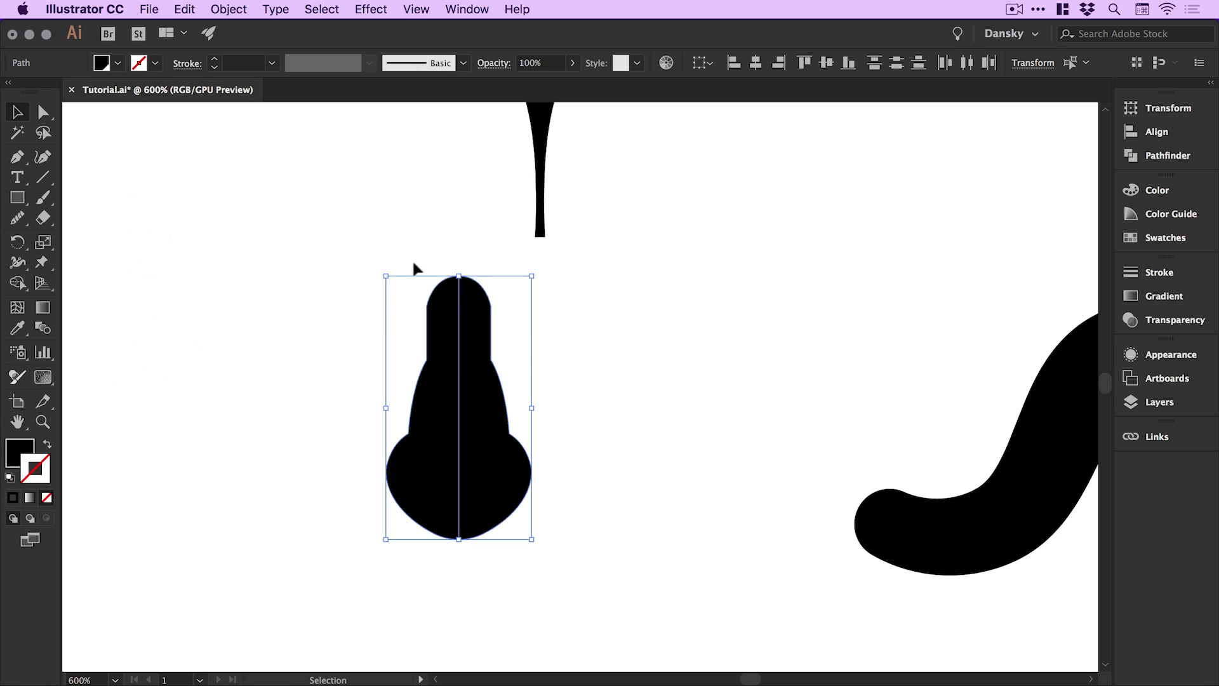
drag(526, 544, 549, 536)
click(44, 112)
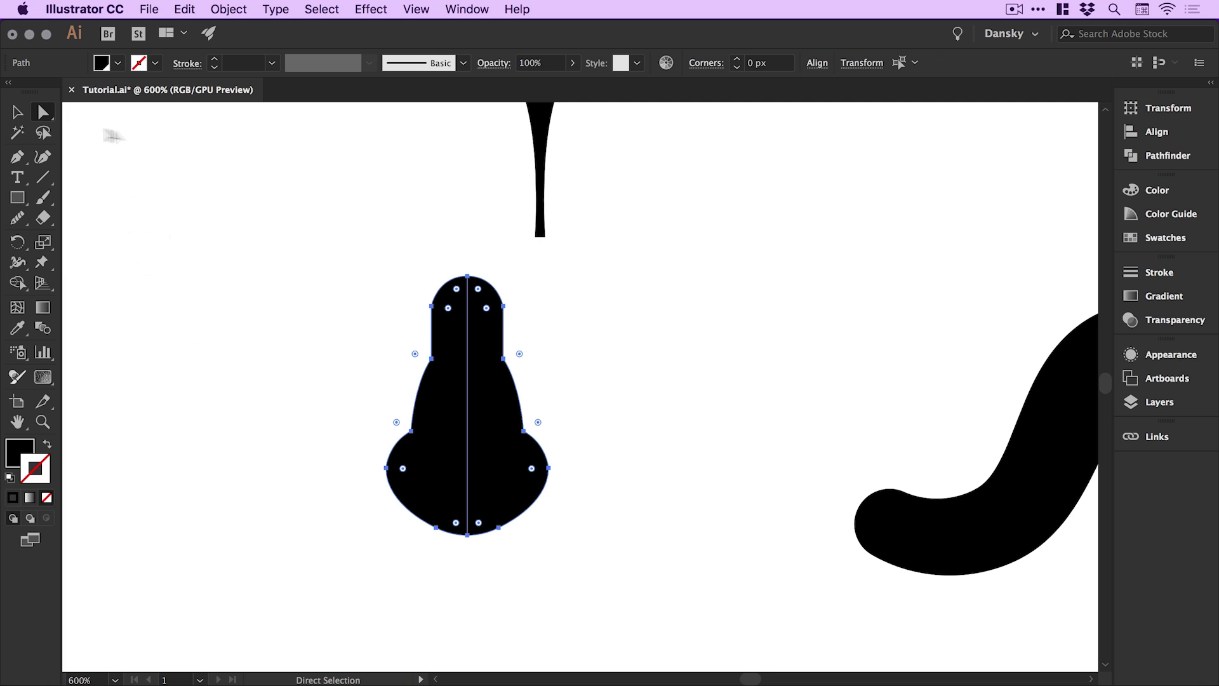
drag(355, 233, 501, 324)
click(373, 356)
click(431, 359)
key(z)
drag(352, 250, 617, 299)
click(729, 294)
Compare the reshaped head with the tongue and snake body, and switch to outline view
key(super+minus)
key(super+minus)
key(super+minus)
key(super+minus)
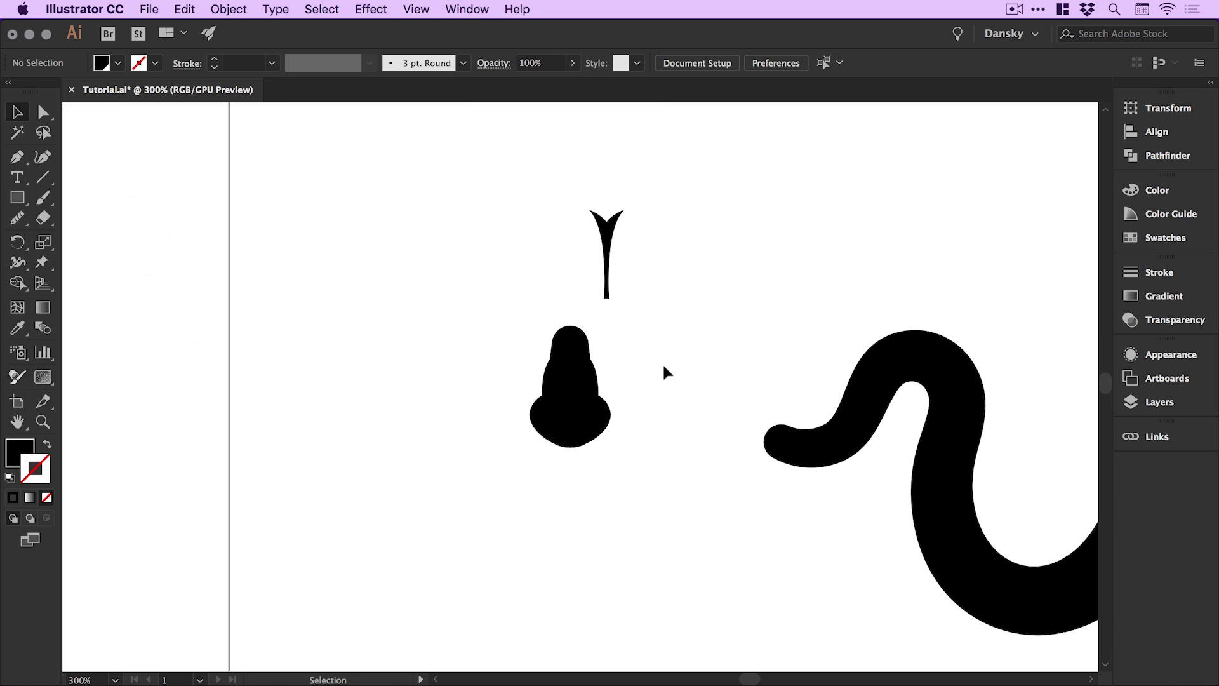
key(super+y)
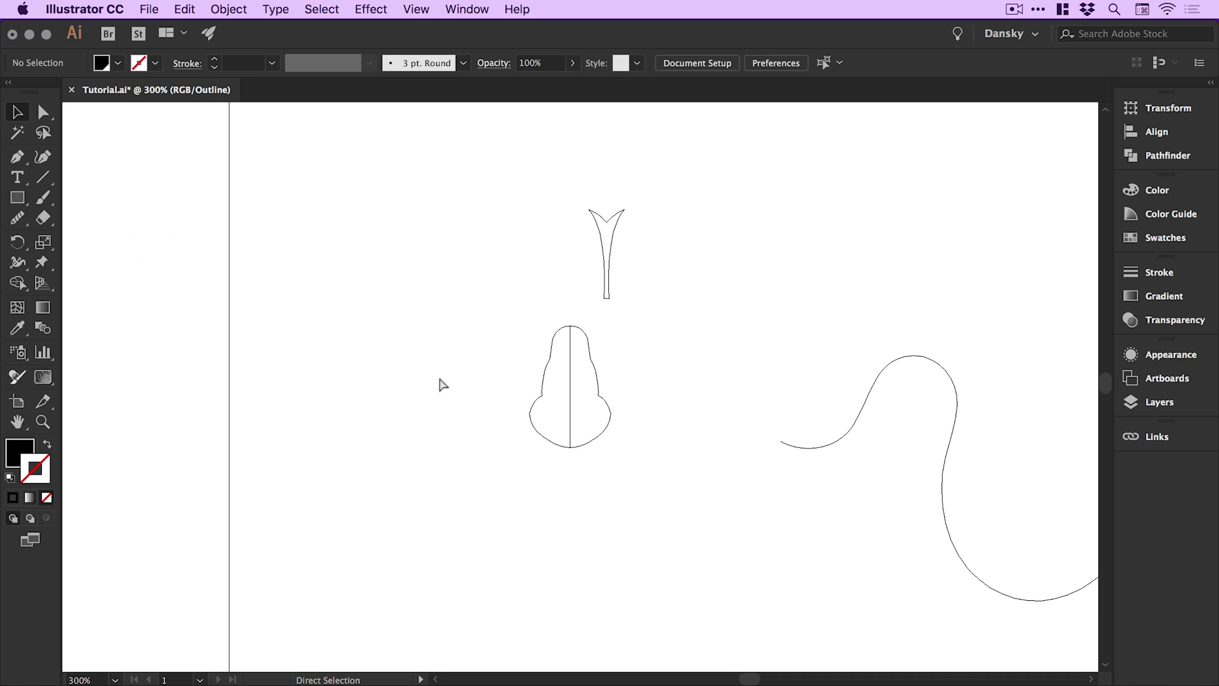
key(super+y)
key(super+y)
Select both head halves and unite them into a single shape with Pathfinder
drag(465, 341, 658, 483)
scroll(597, 415, up, 3)
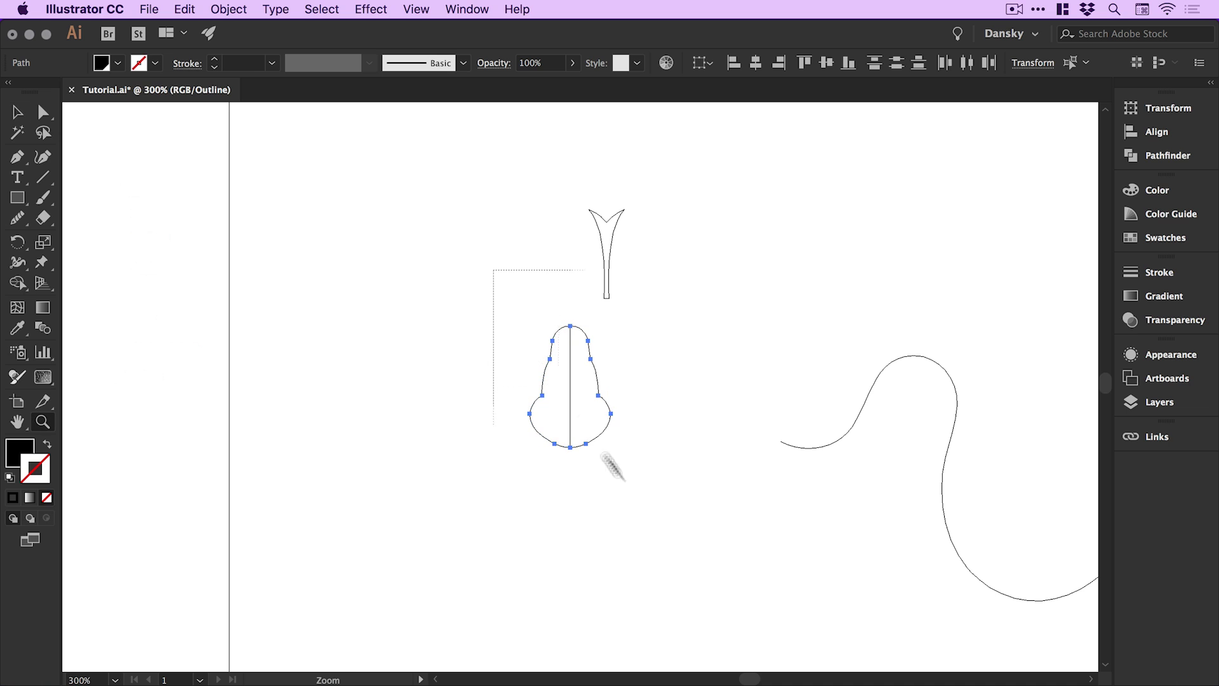
click(468, 9)
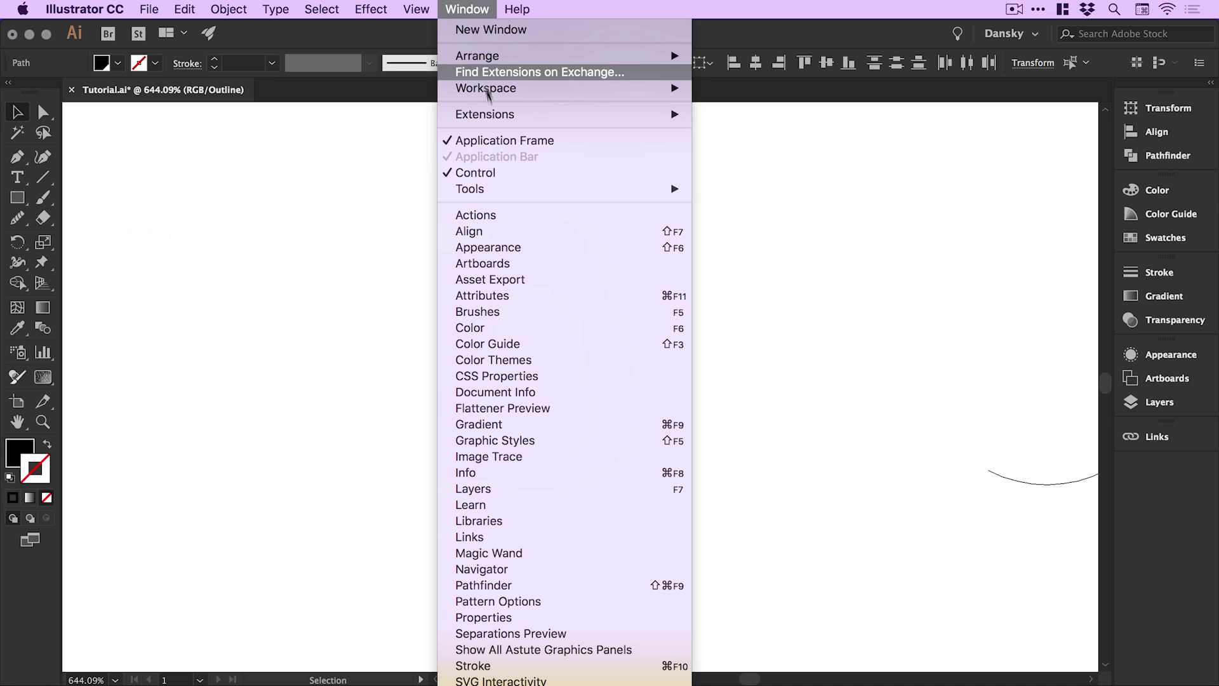
click(502, 585)
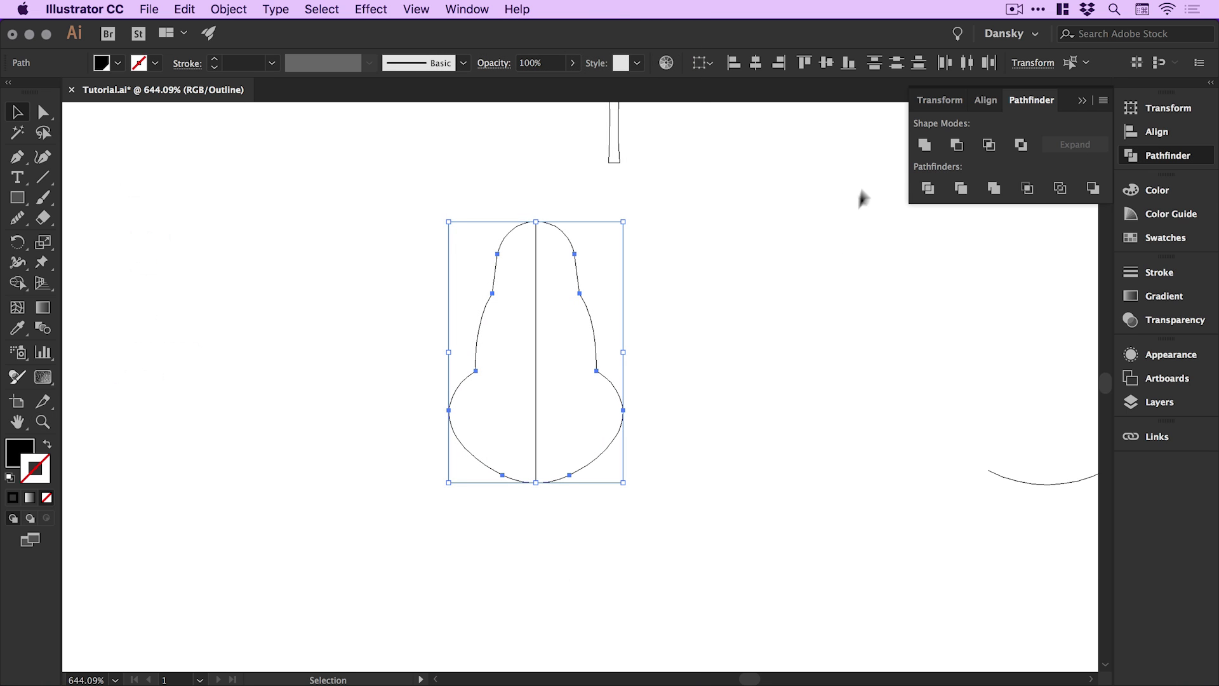
click(927, 148)
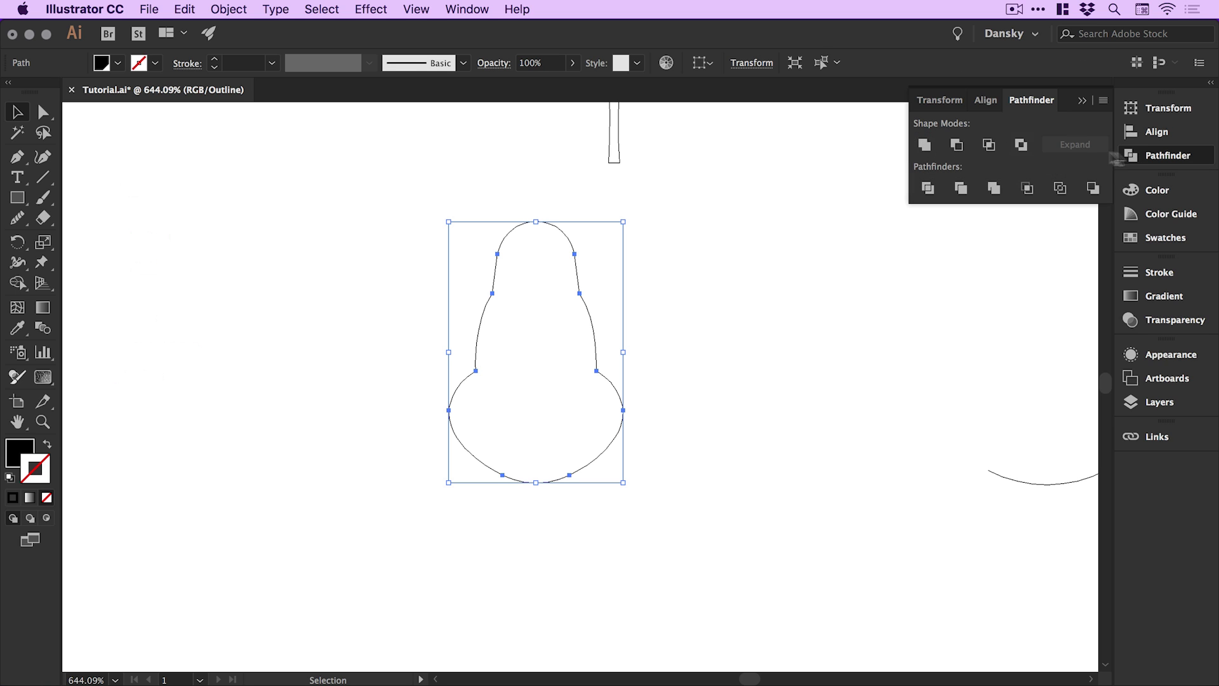
Centre the united head under the tongue and, in filled preview, slide the tongue down so its stem overlaps the snout
drag(675, 283, 585, 397)
drag(486, 384, 610, 361)
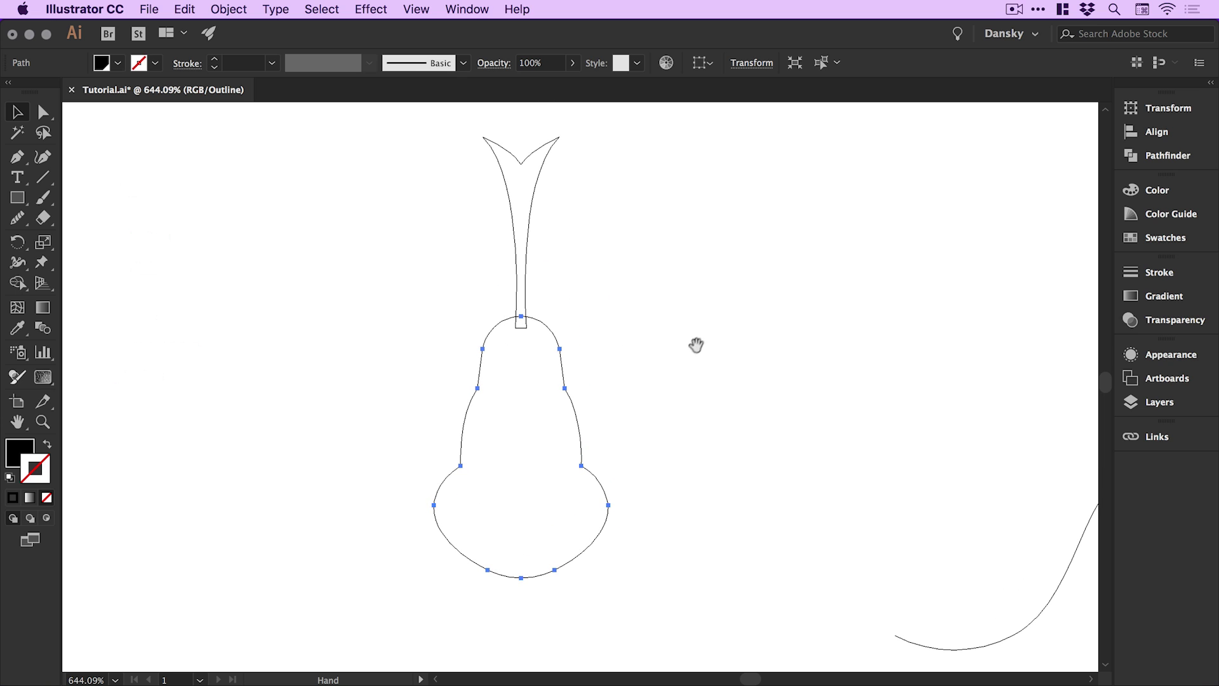
key(super+y)
click(731, 280)
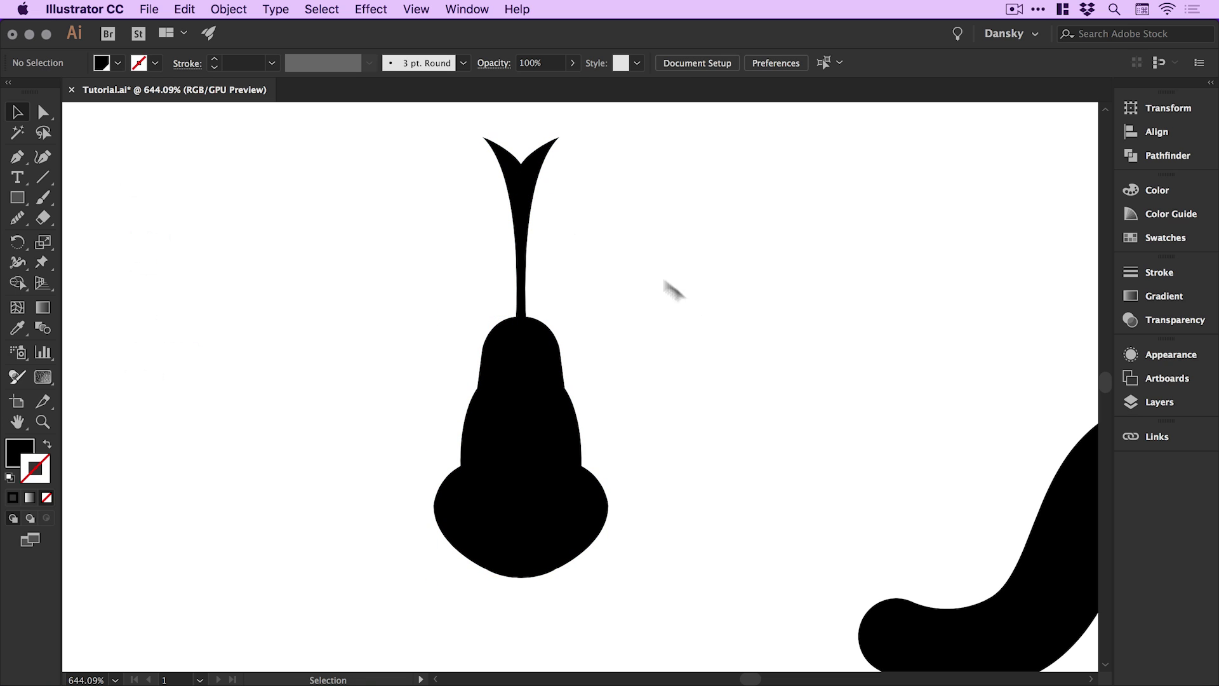
click(530, 216)
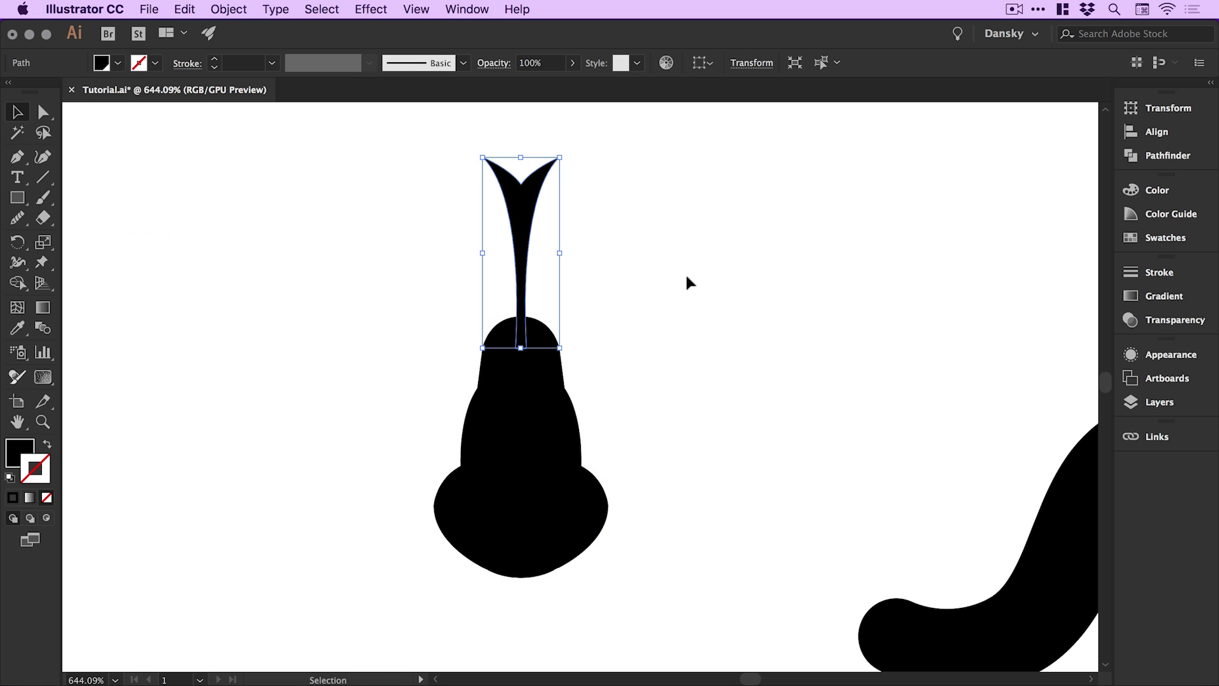
In outline view, unite the tongue and head into one shape with Pathfinder and deselect it
key(ctrl+y)
drag(363, 256, 508, 525)
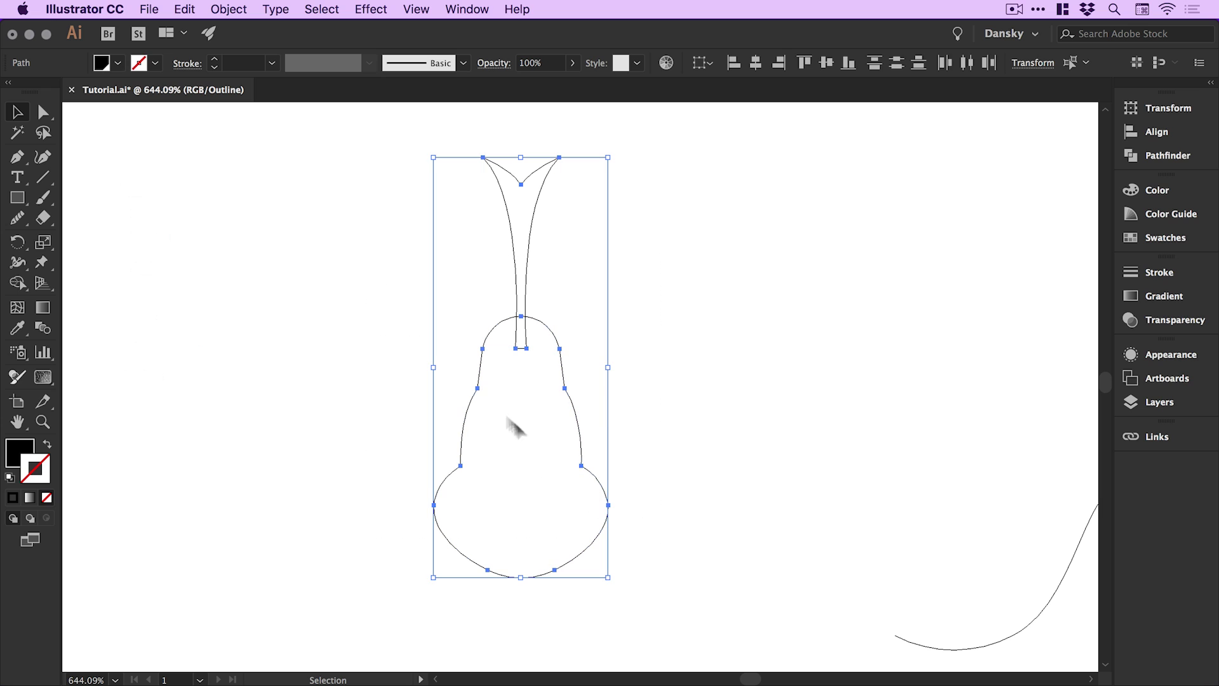
click(1171, 157)
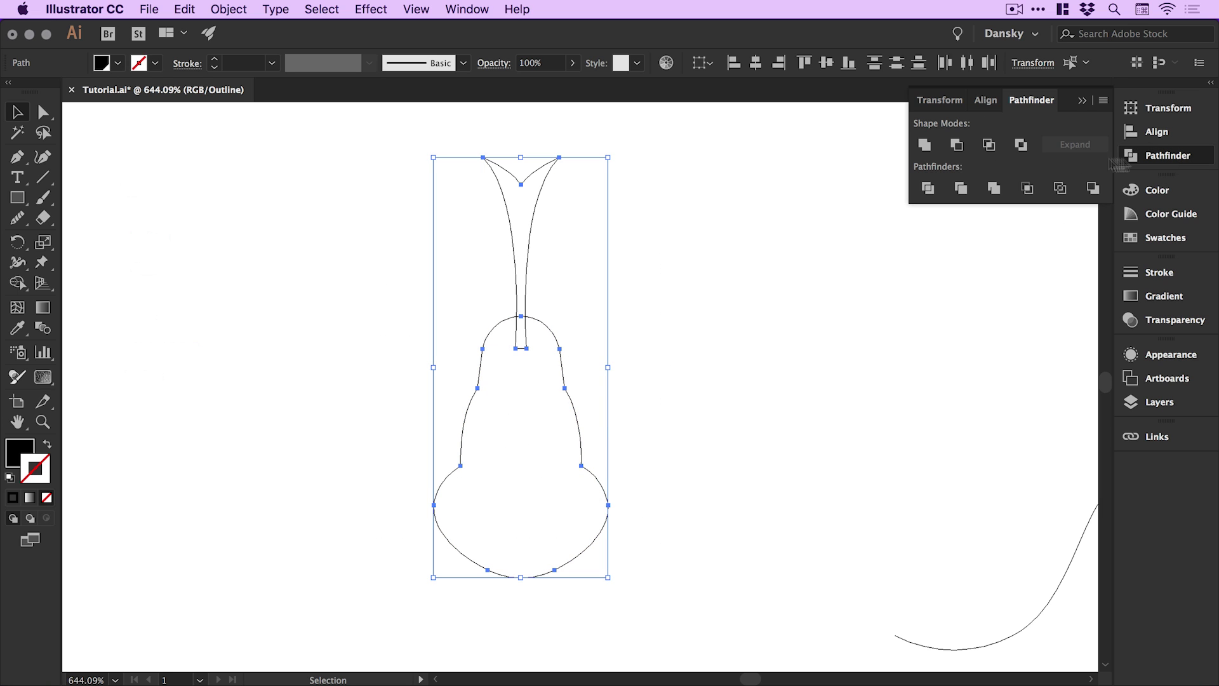
click(926, 145)
click(1170, 158)
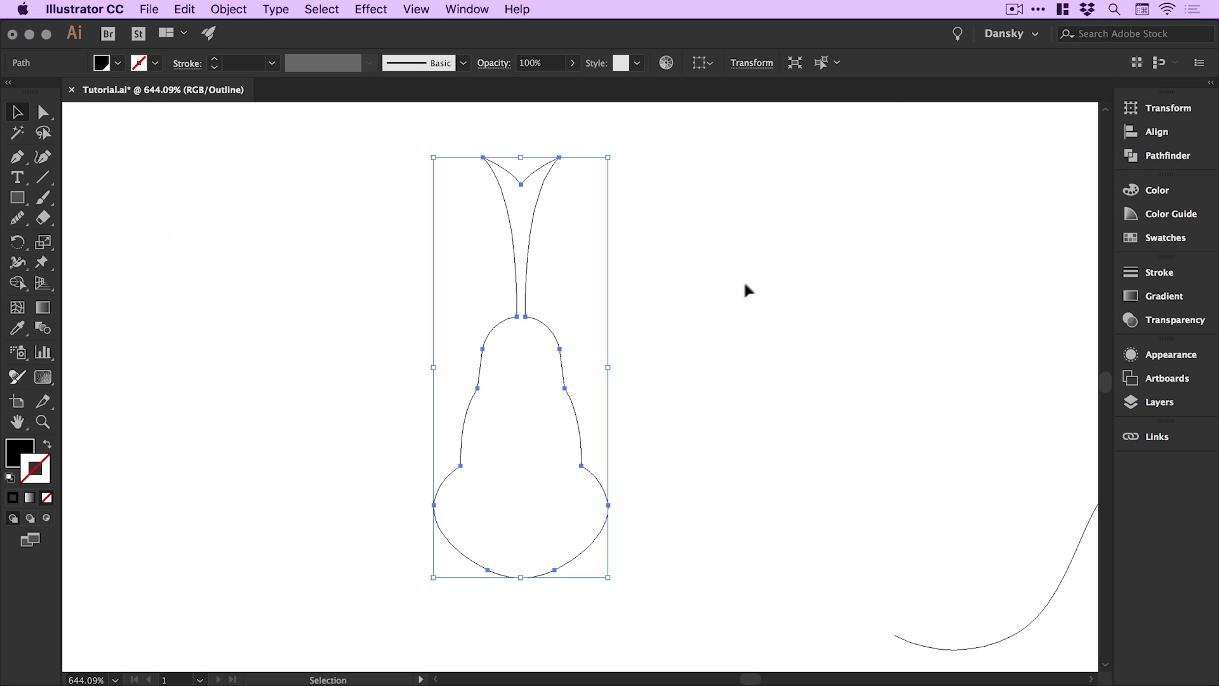
click(729, 287)
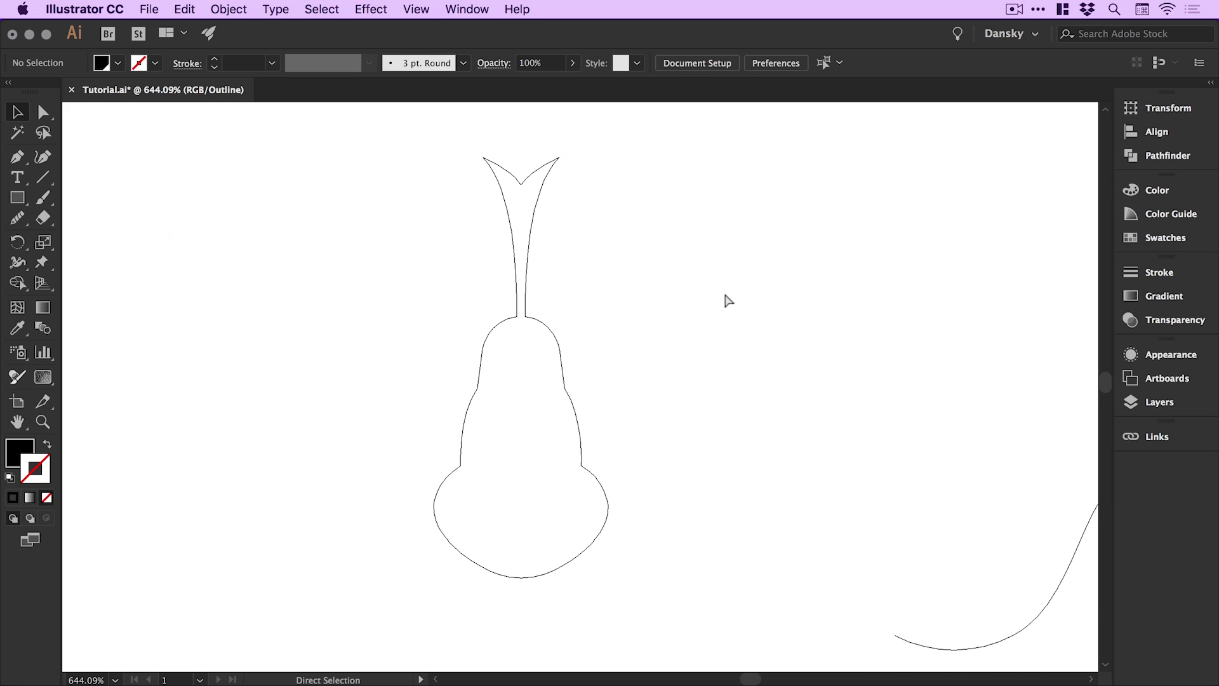
Return to filled preview and move the combined head-and-tongue shape onto the open front end of the snake body
key(super+y)
key(super+minus)
key(super+minus)
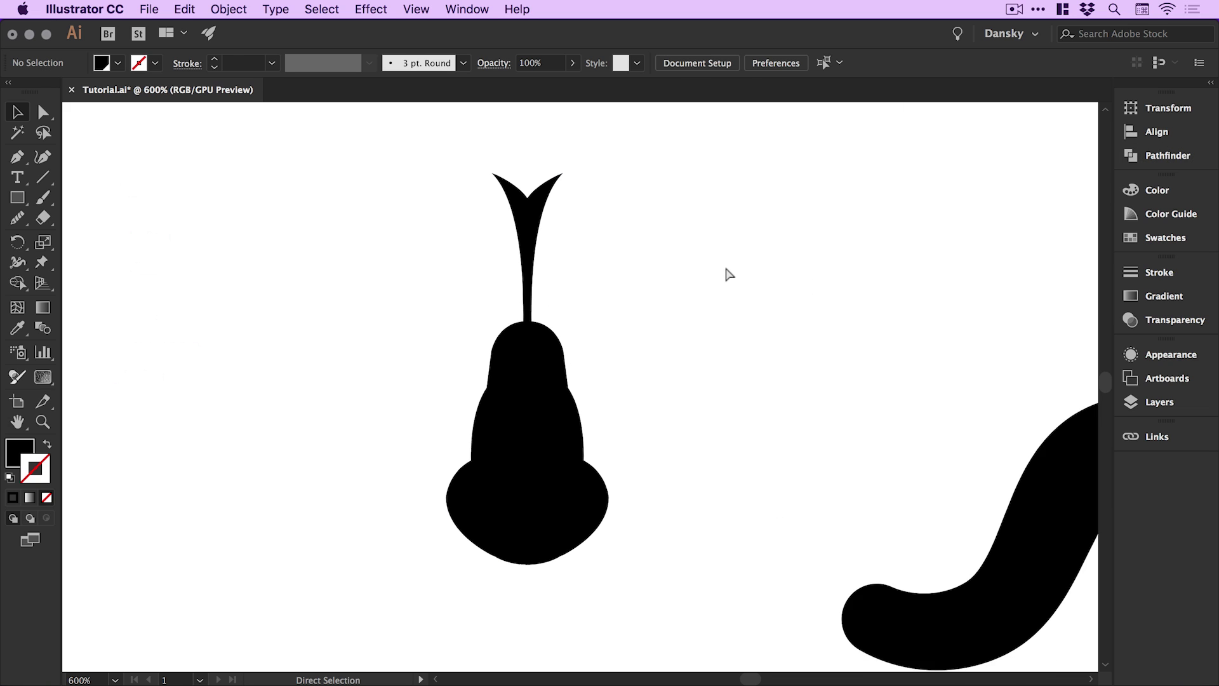
key(space)
drag(629, 390, 450, 335)
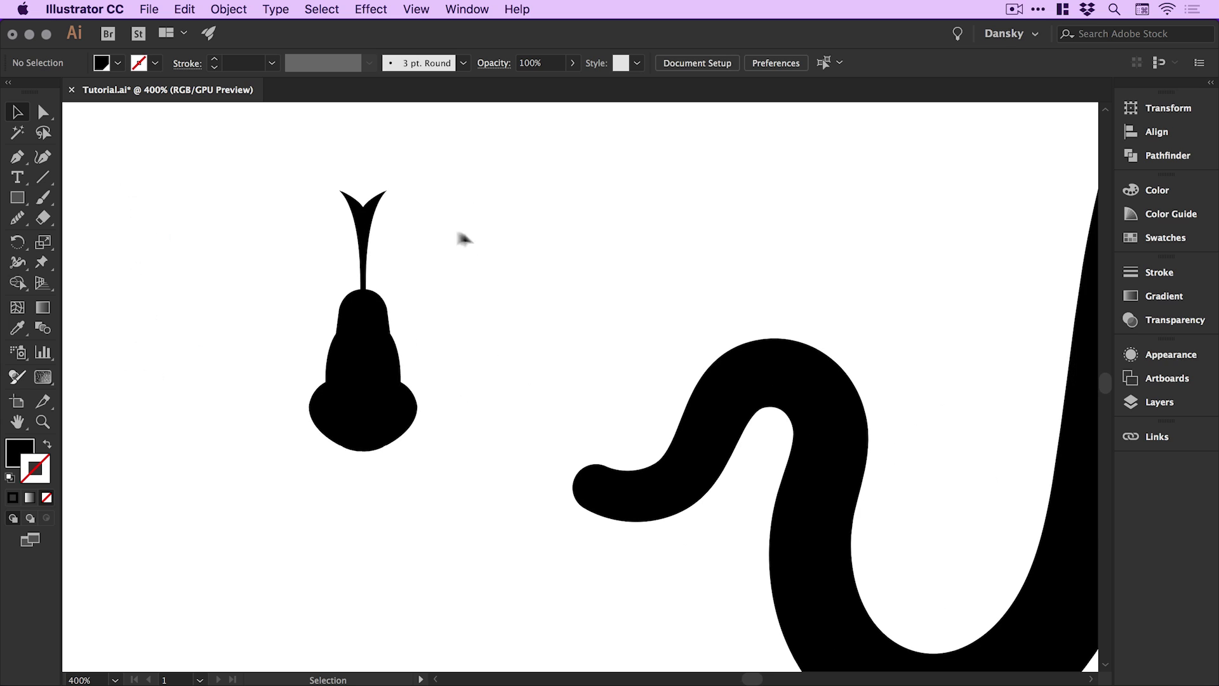
click(362, 204)
drag(421, 190, 417, 191)
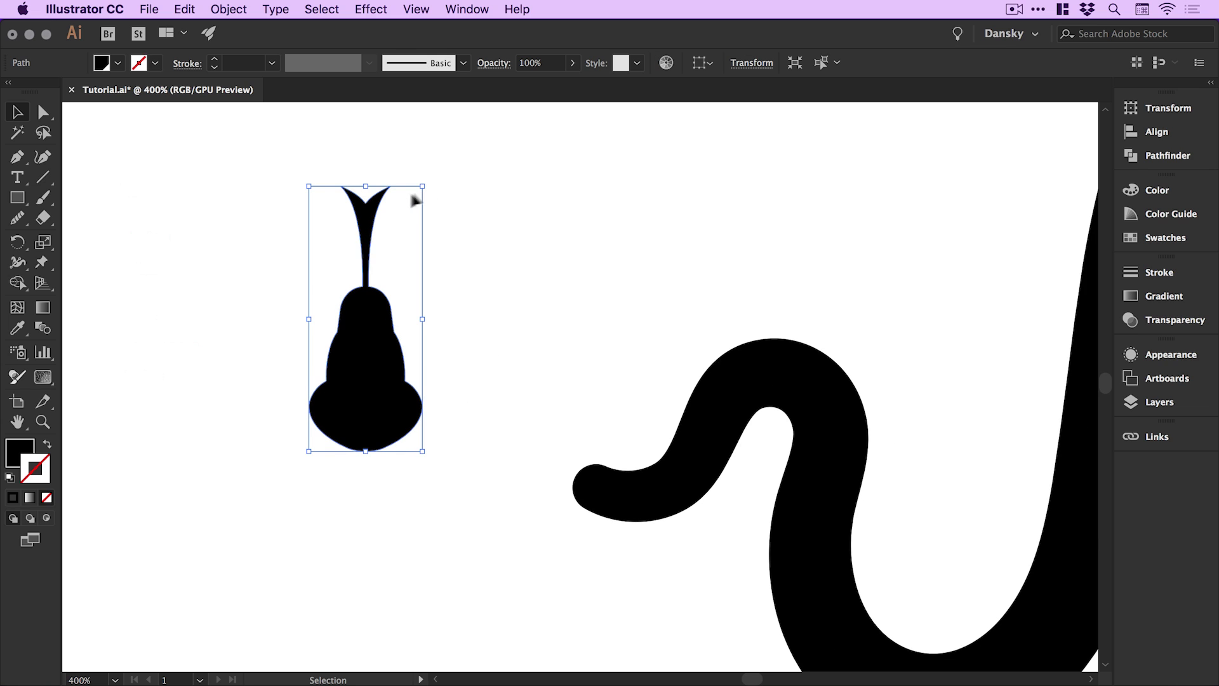
drag(384, 367, 584, 432)
Rotate the head counterclockwise to follow the direction of the neck, and reposition it over the body's front end
key(r)
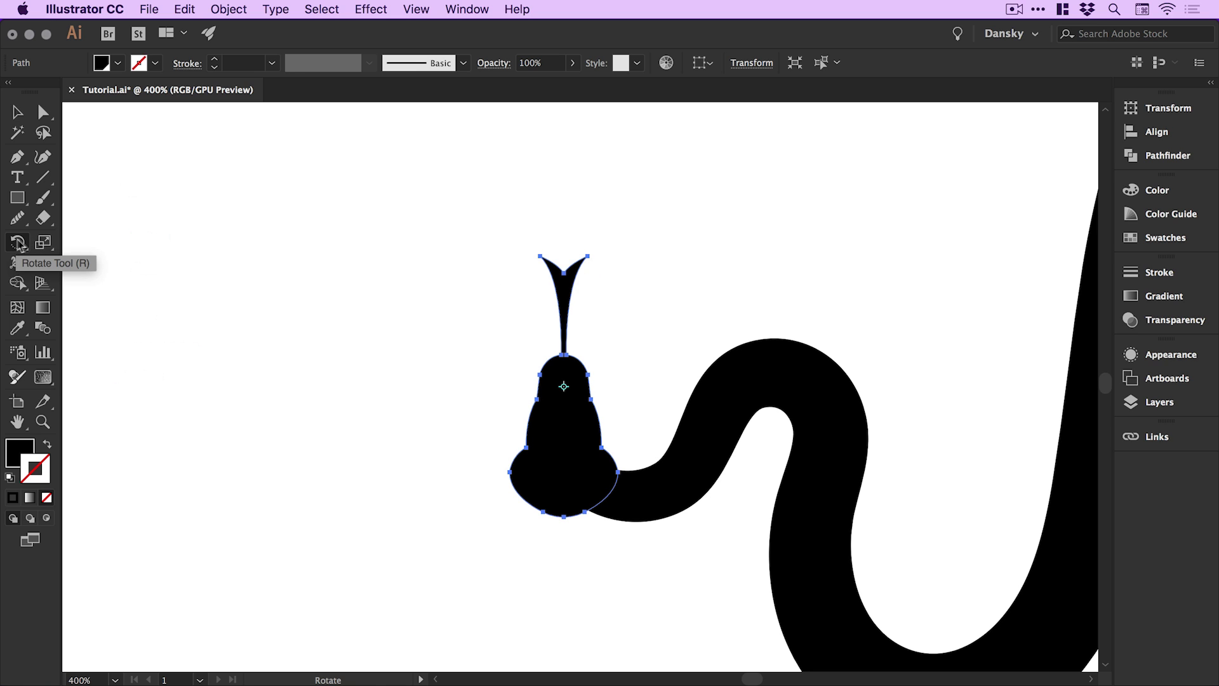
drag(652, 353, 590, 307)
key(v)
drag(608, 408, 526, 432)
drag(556, 438, 565, 463)
key(r)
drag(730, 414, 733, 402)
key(v)
click(628, 338)
Nudge the rotated head slightly toward the body so it sits neatly over the neck, and deselect it
key(space)
drag(625, 338, 566, 258)
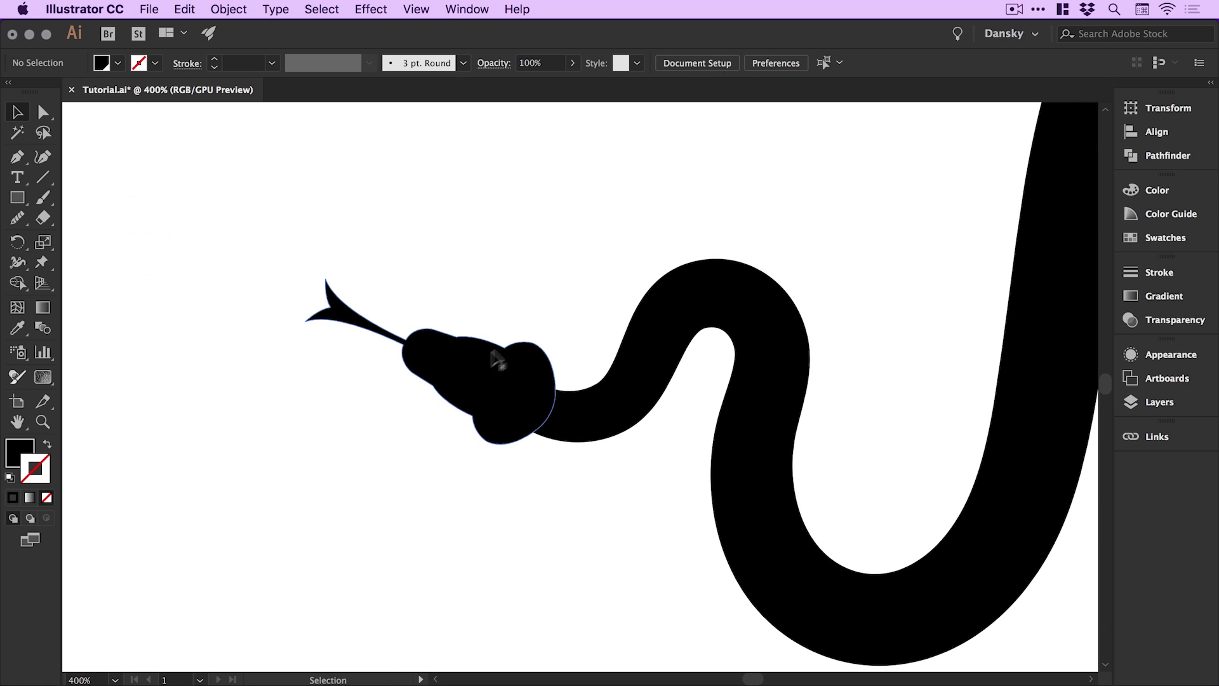
drag(492, 373, 497, 378)
key(space)
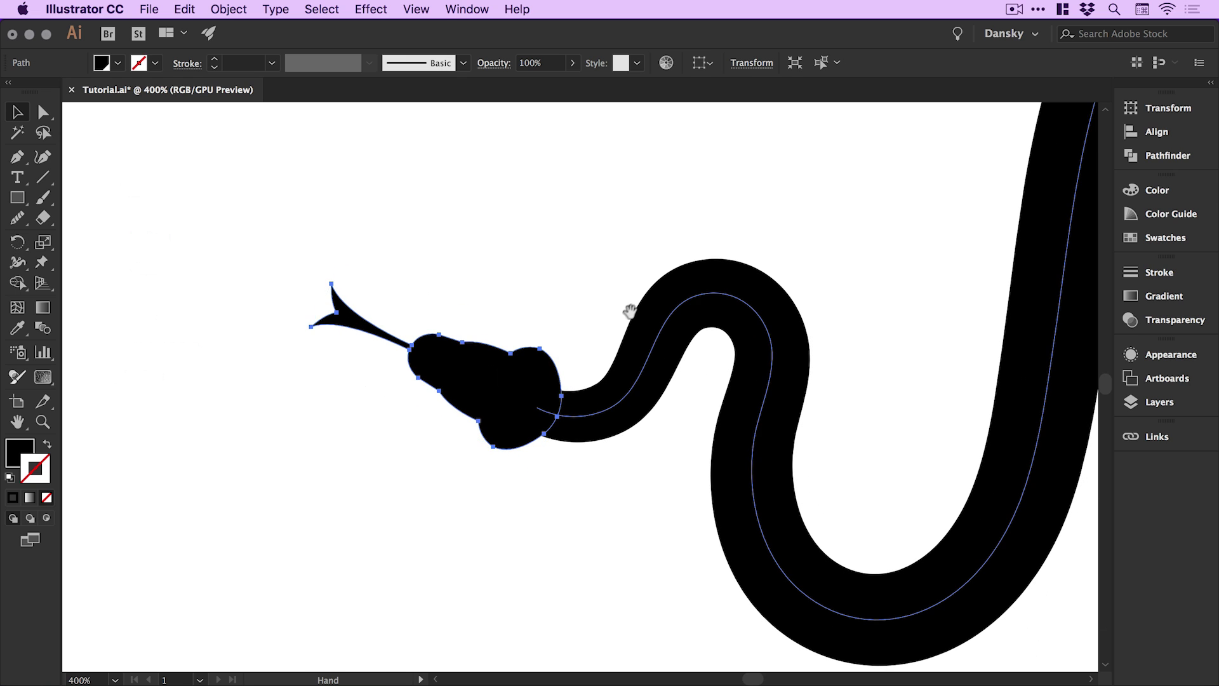
drag(632, 310, 613, 300)
click(490, 258)
key(space)
drag(512, 285, 500, 277)
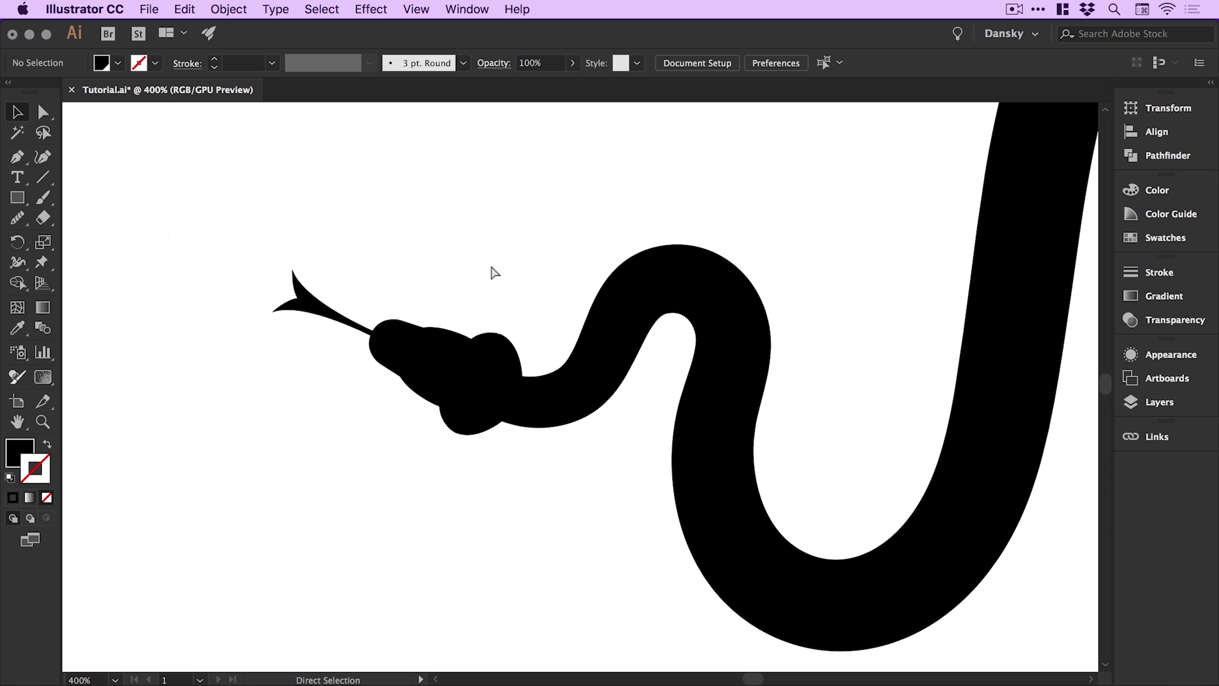
Select the snake body and smooth the lower curve of its tail loop with the Smooth tool, leaving nothing selected
key(super+1)
scroll(701, 386, right, 5)
scroll(702, 386, up, 1)
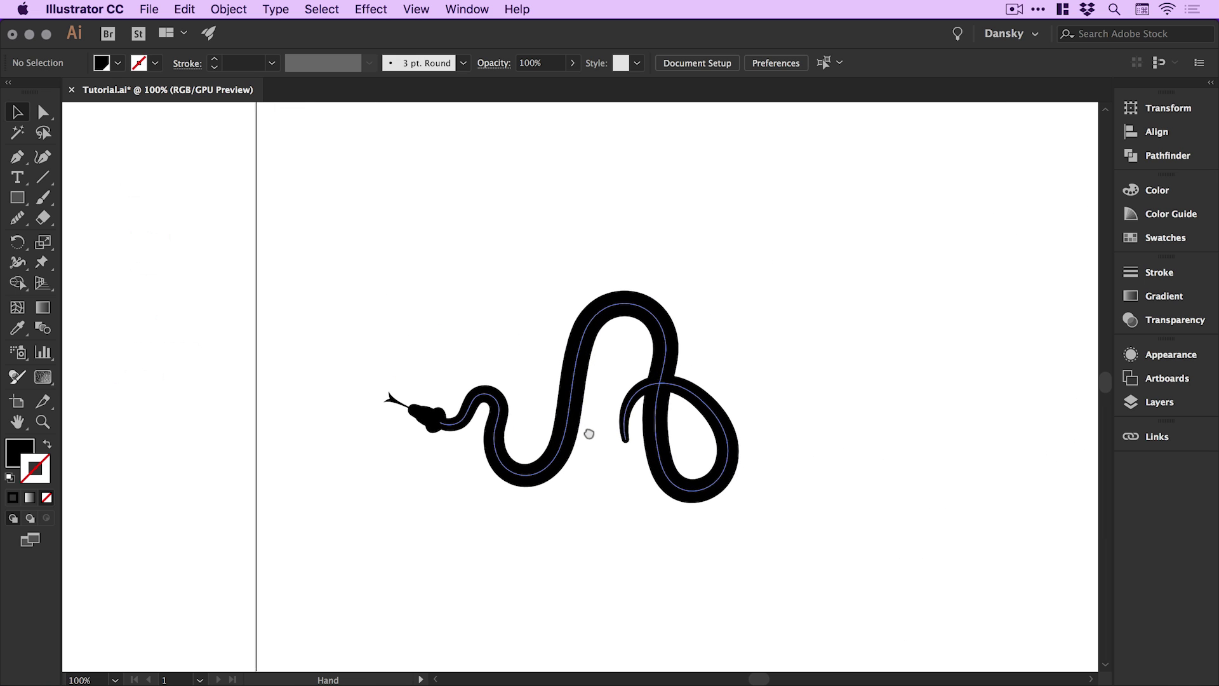
click(698, 481)
key(z)
drag(380, 284, 807, 587)
key(v)
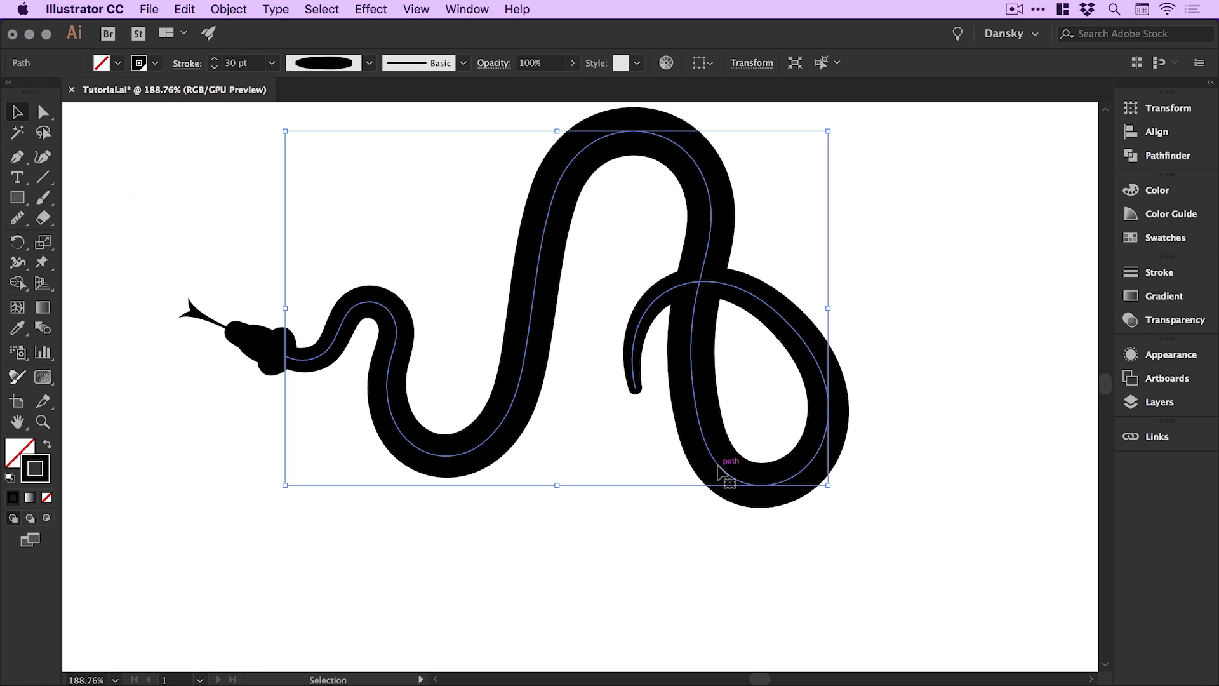
click(17, 218)
drag(701, 419, 808, 481)
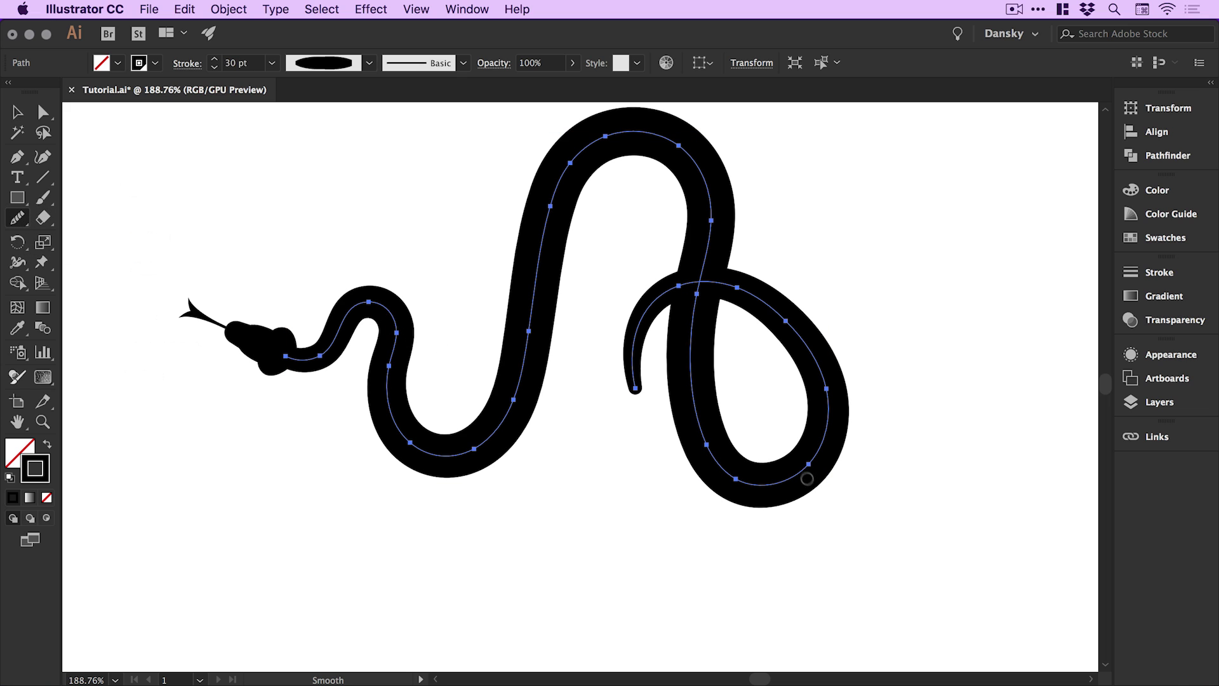
drag(695, 395, 739, 458)
key(v)
click(1043, 253)
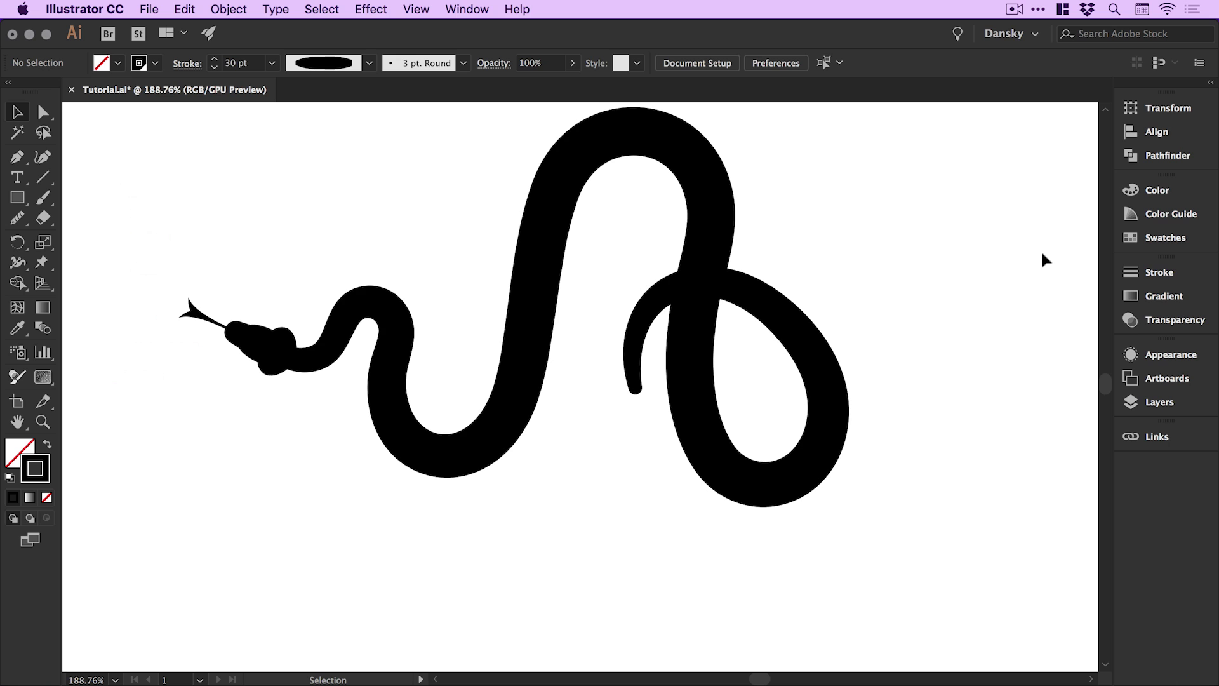
Compare the whole snake in outline and filled views to examine the body's single stroke path and the head shape
key(space)
drag(579, 356, 567, 425)
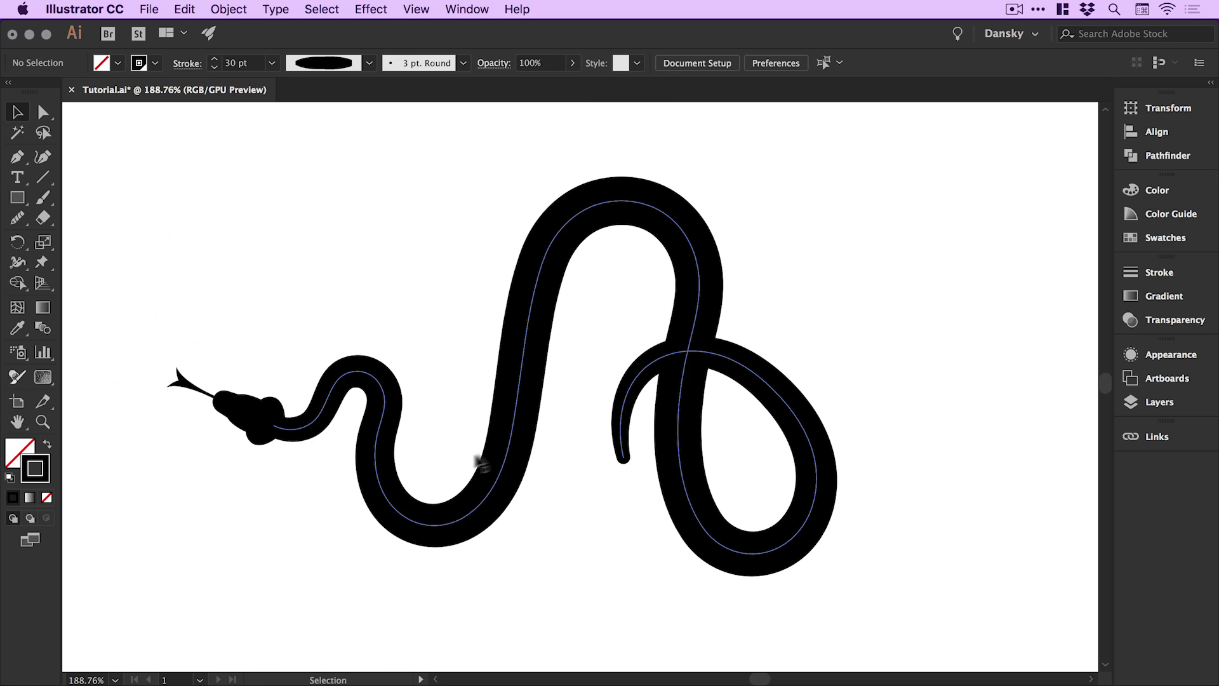
key(super+y)
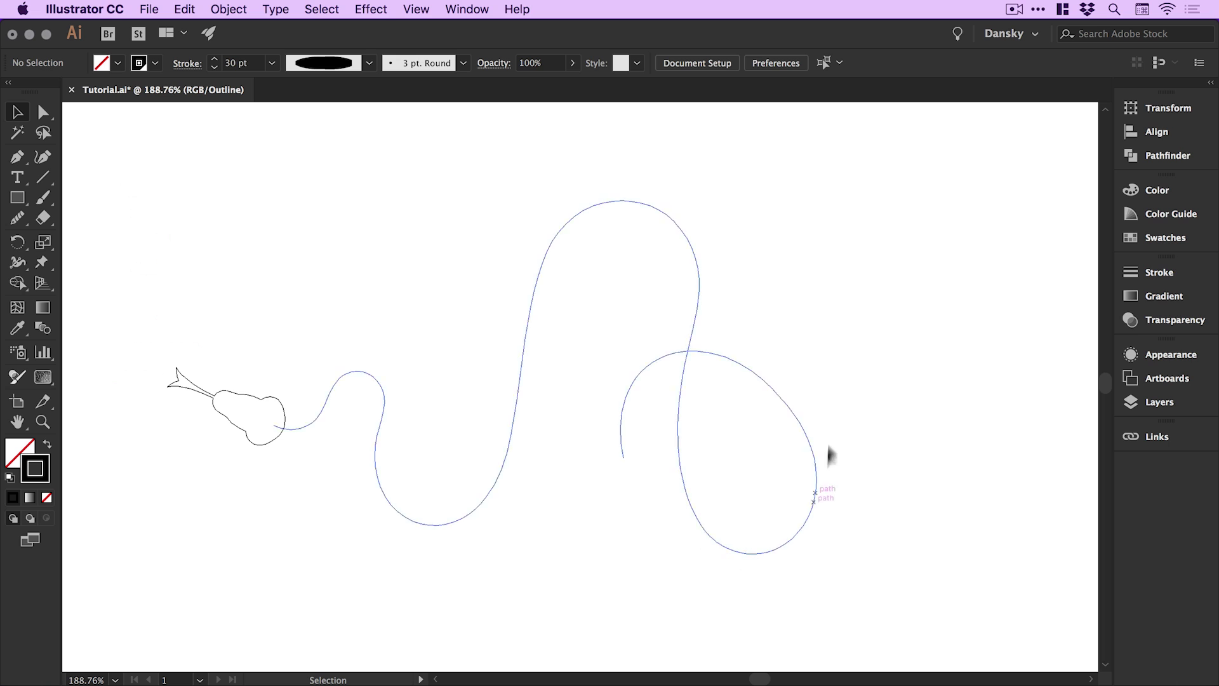
key(super+y)
key(super+y)
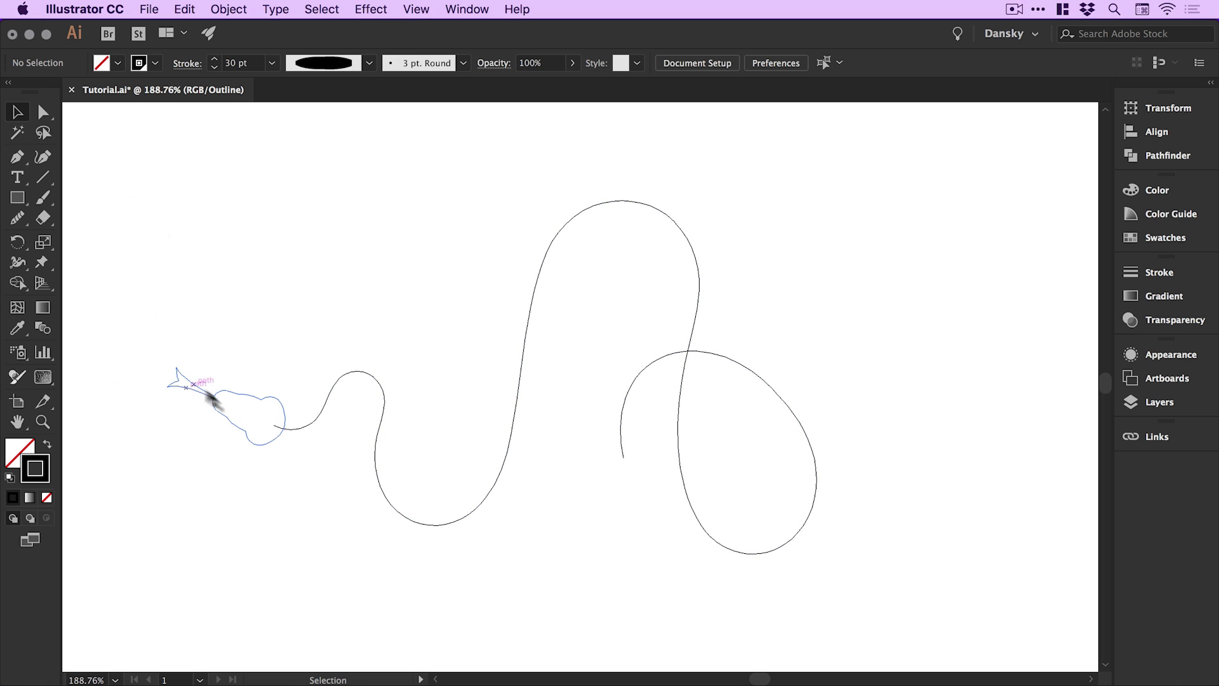
click(249, 407)
key(super+y)
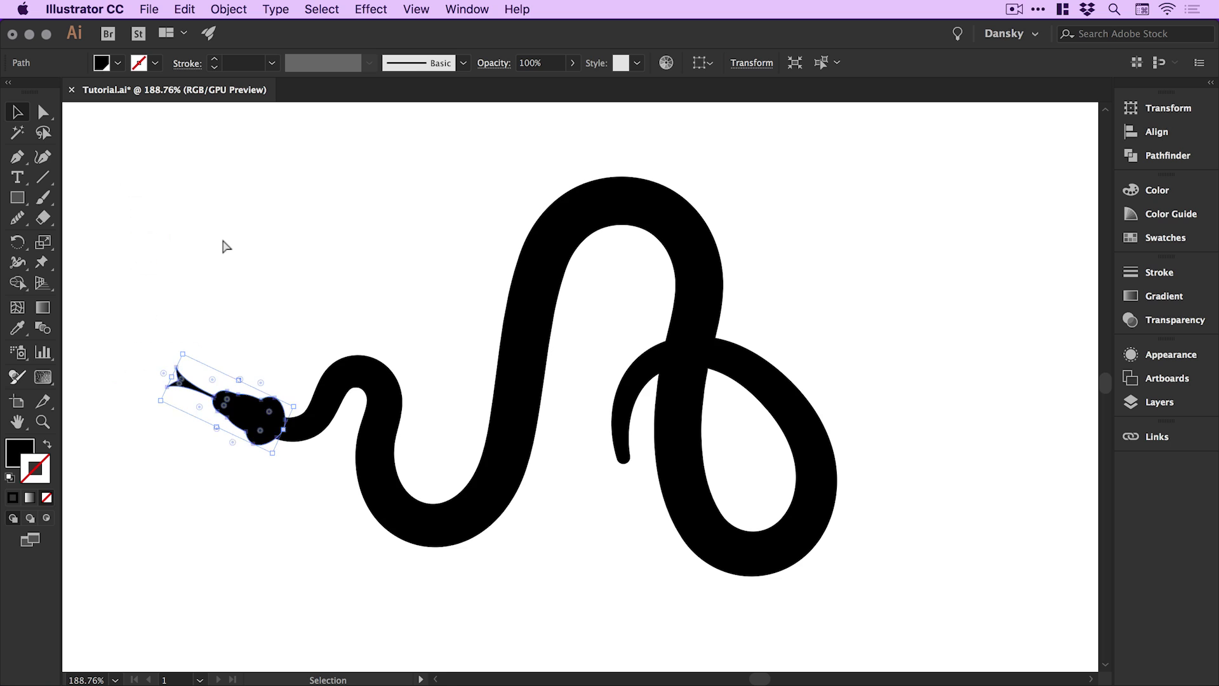
Select the head and body together and place a duplicate of the snake outside the artboard as an editable backup
key(super+minus)
key(super+minus)
key(super+minus)
drag(536, 266, 818, 508)
drag(675, 389, 197, 177)
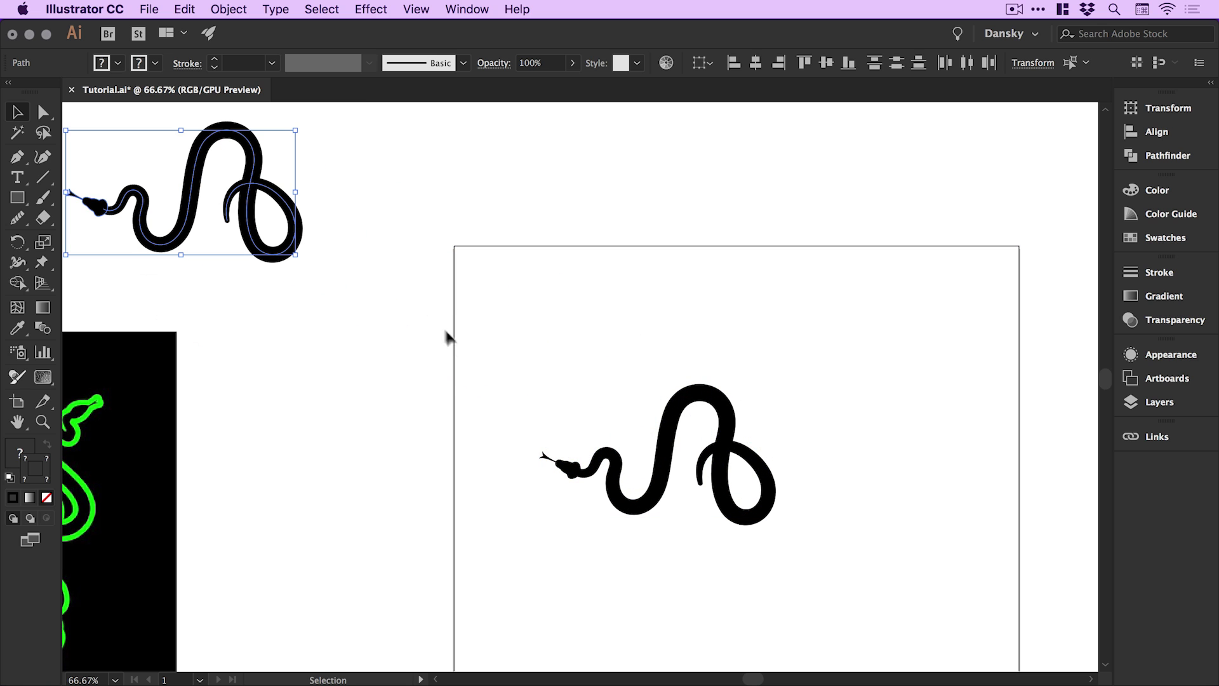
Select the head and body of the snake on the artboard and expand the appearance of the body stroke
key(z)
drag(563, 308, 882, 597)
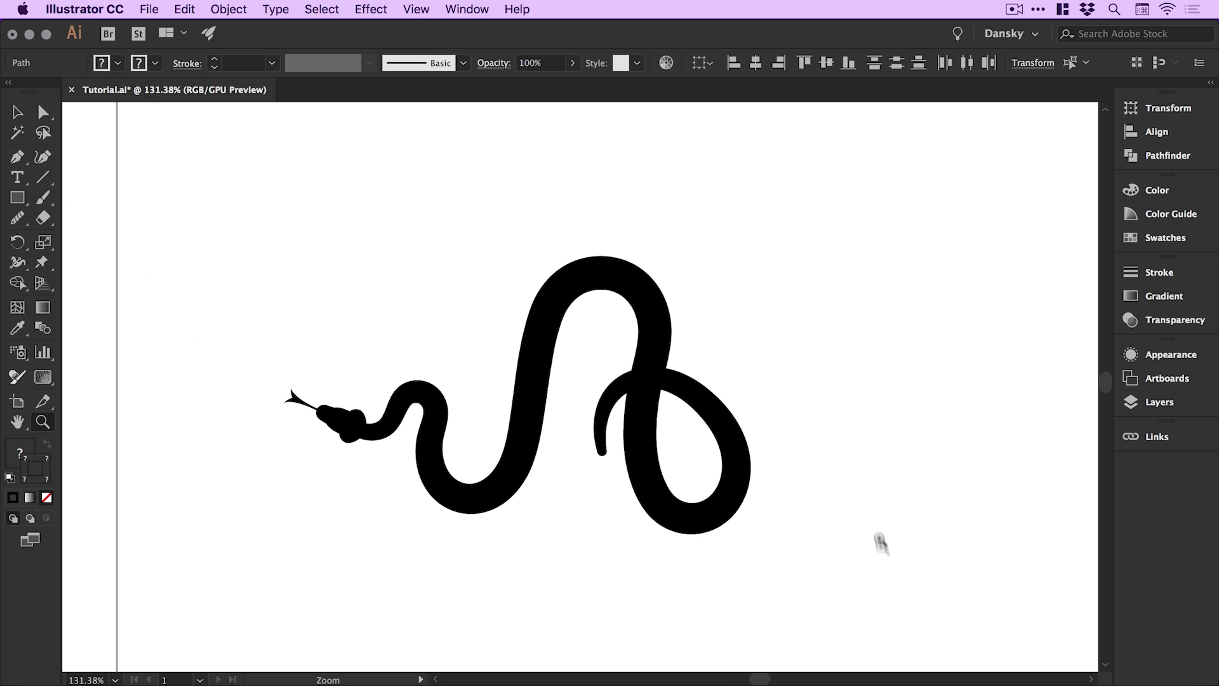
click(647, 421)
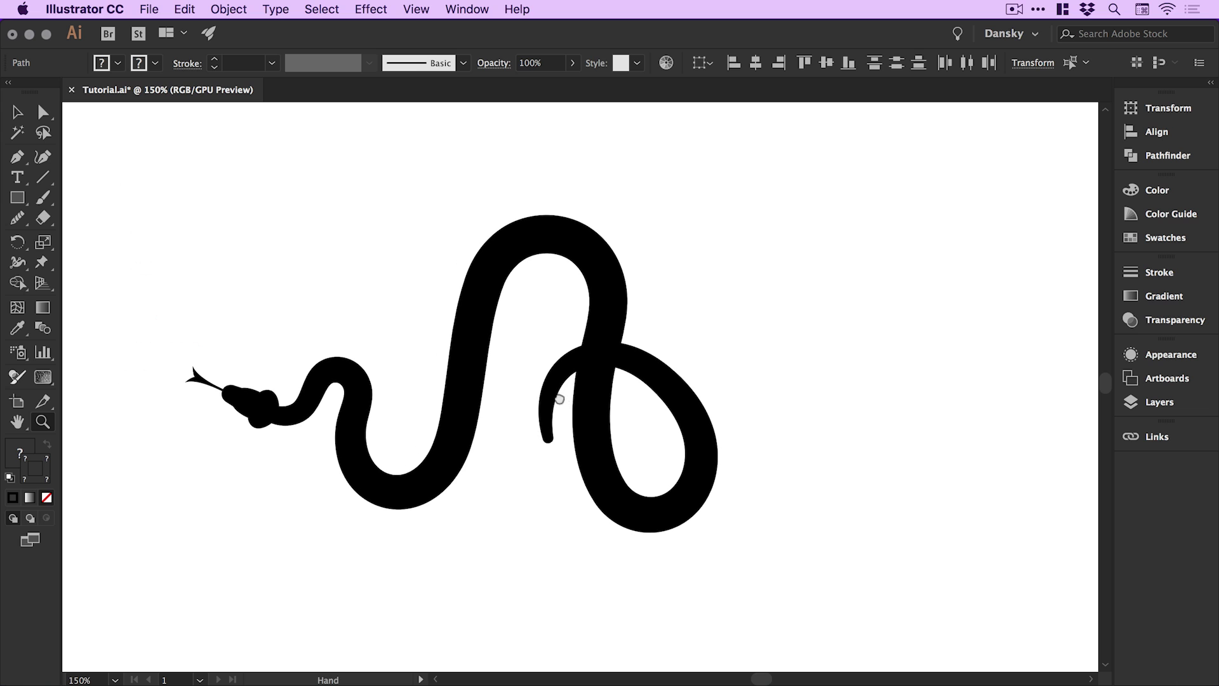
key(v)
click(574, 376)
click(550, 323)
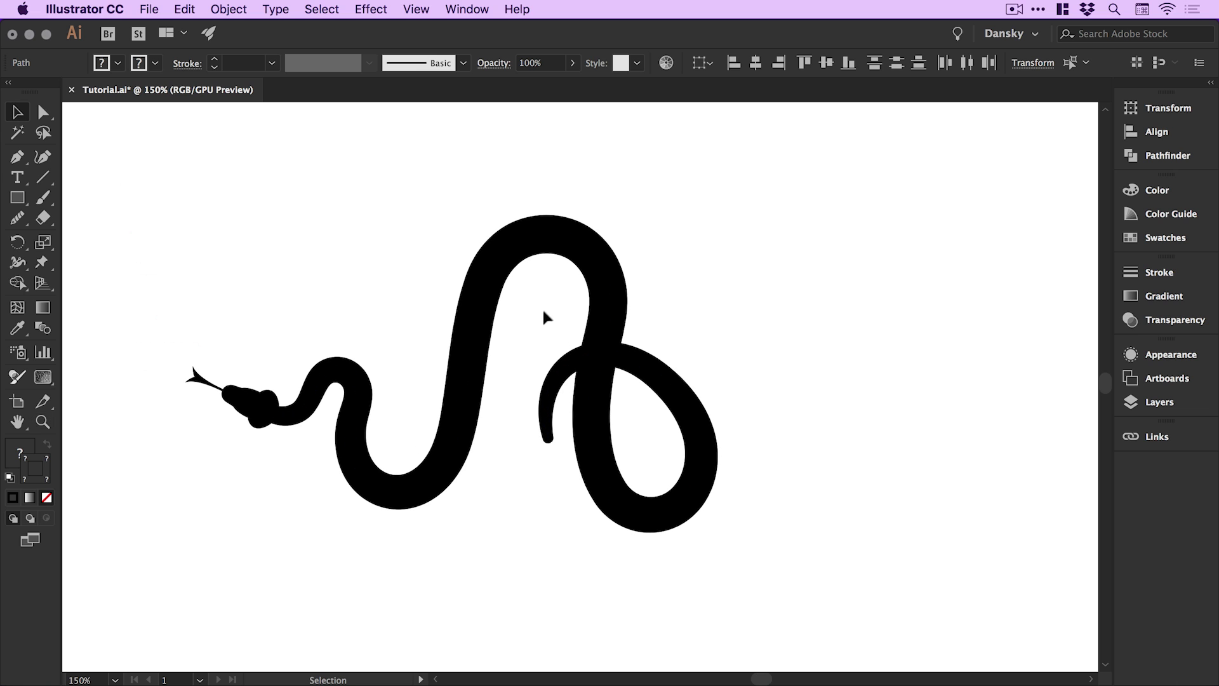
drag(155, 194, 733, 560)
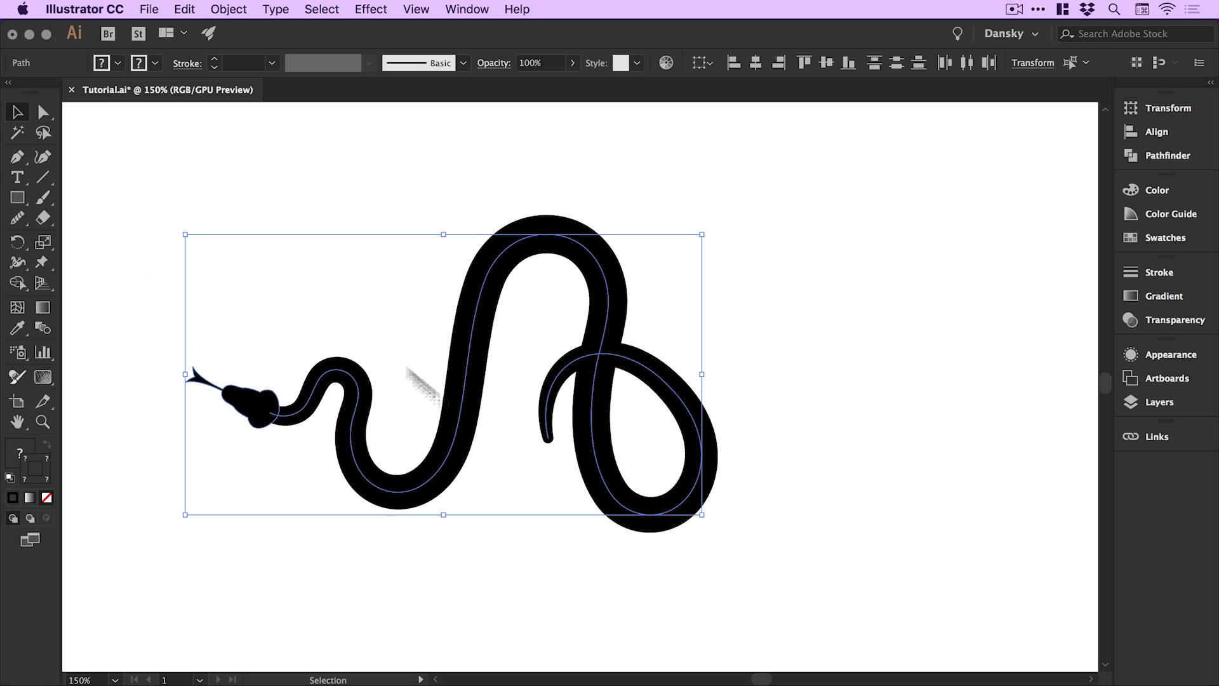
click(228, 10)
click(245, 178)
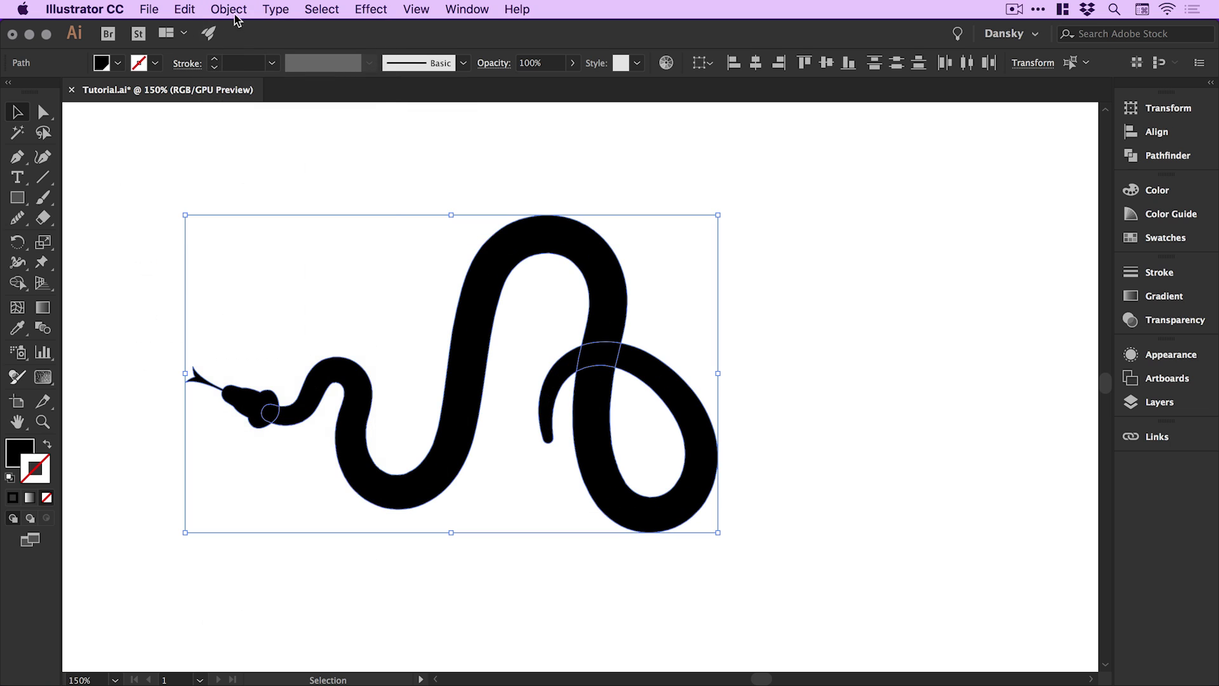
click(230, 10)
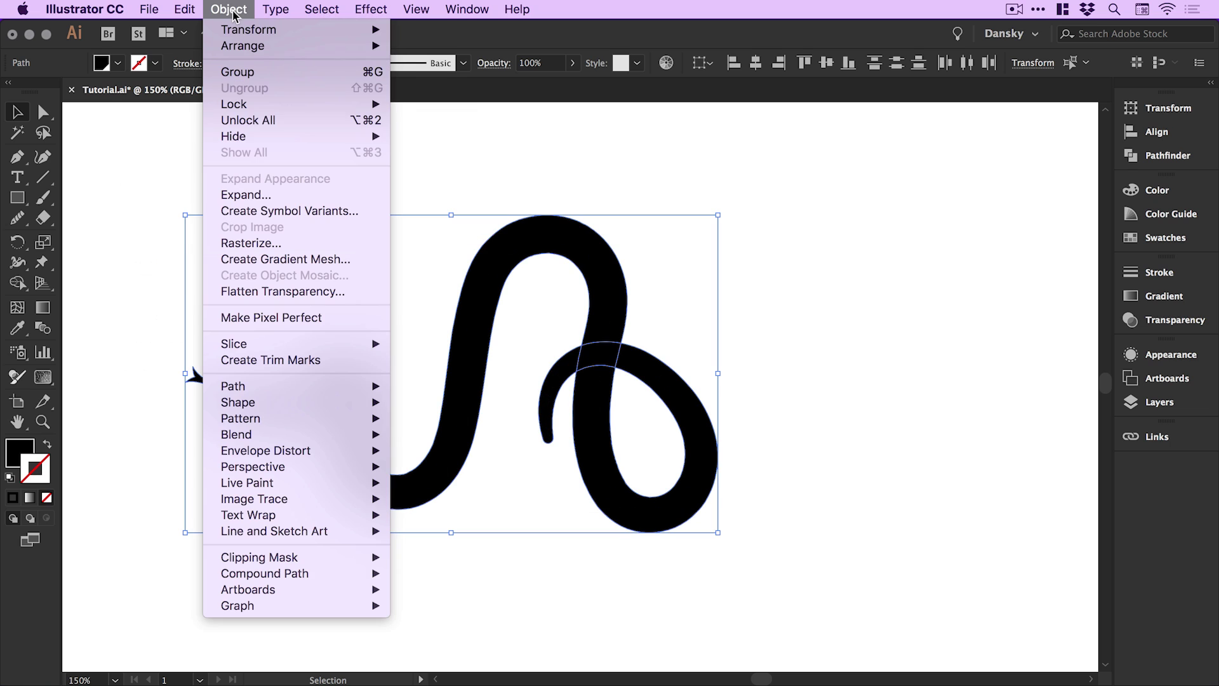
click(235, 196)
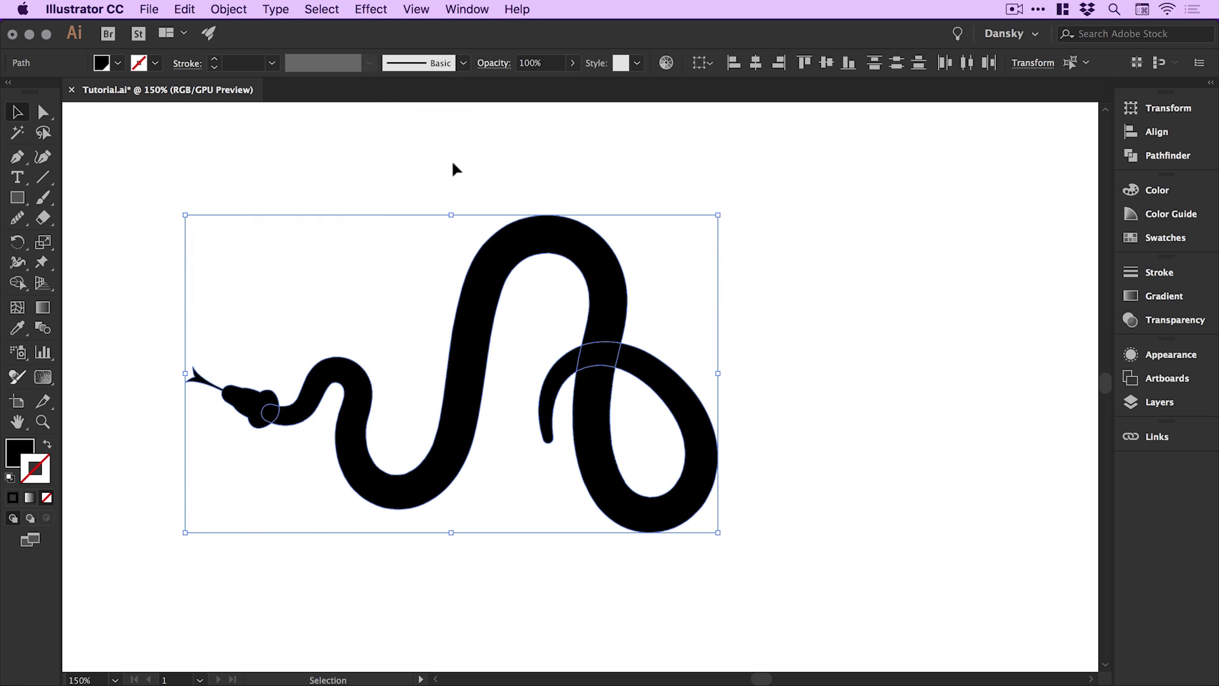
click(229, 8)
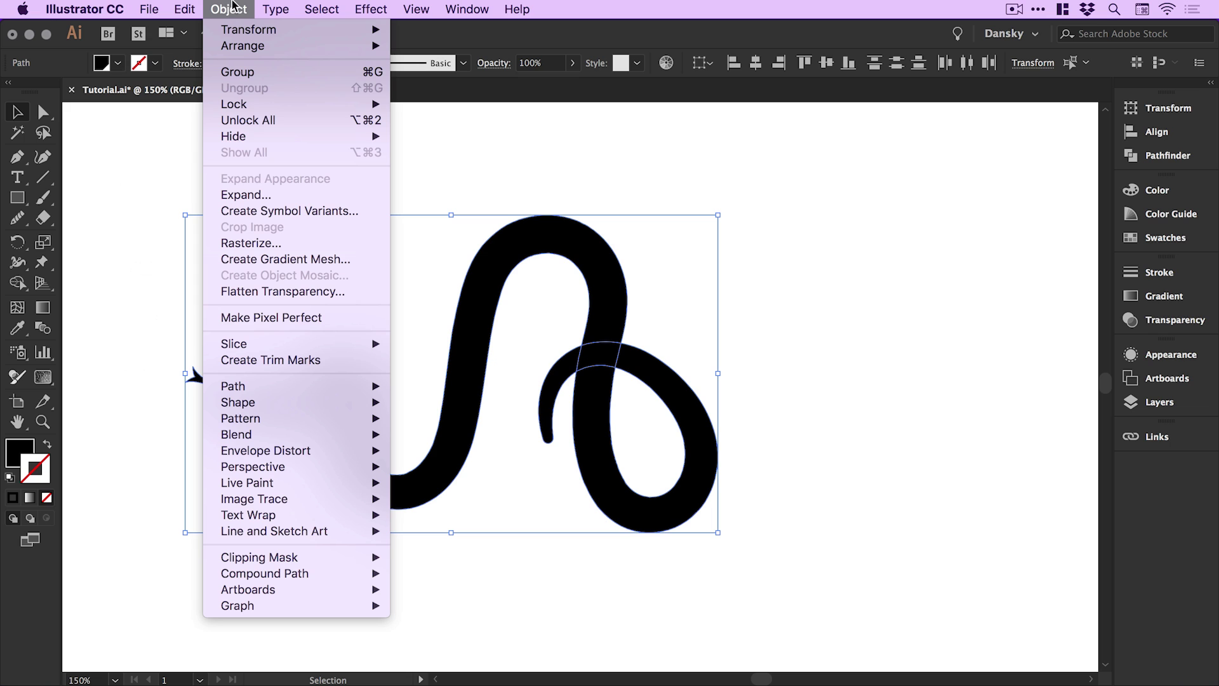
click(231, 9)
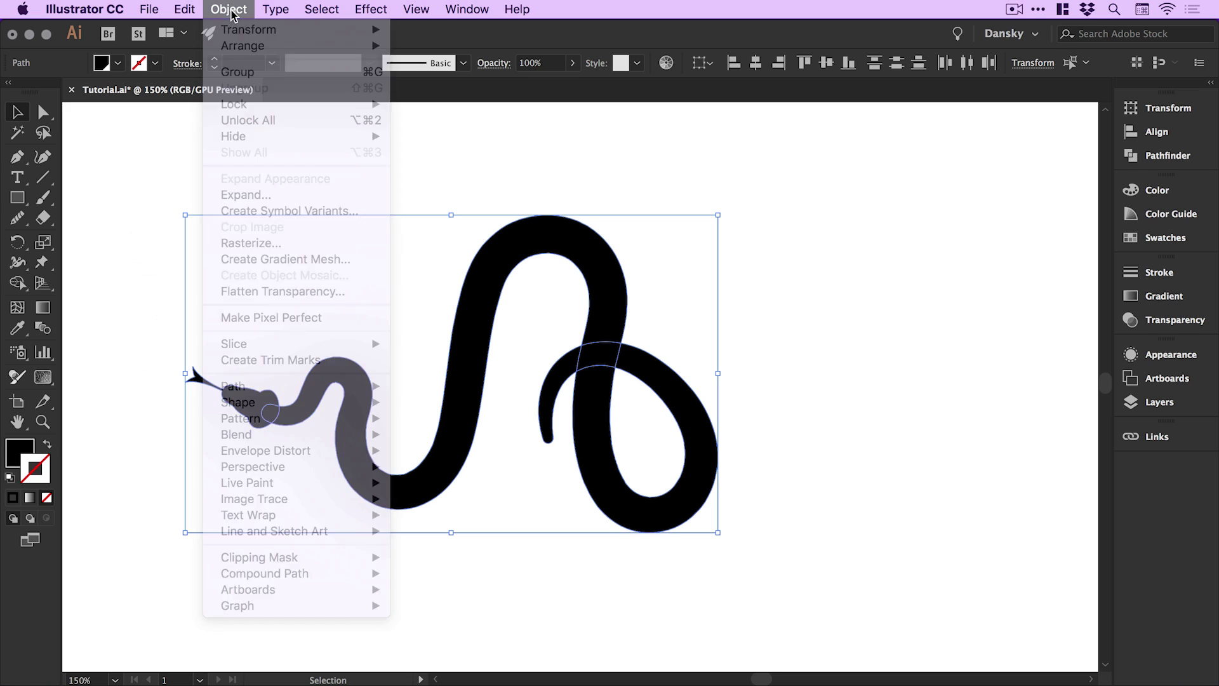
Inspect the expanded snake in outline and filled views, and check the head and body as separate shapes
click(494, 163)
key(super+y)
key(z)
drag(166, 180, 729, 597)
key(v)
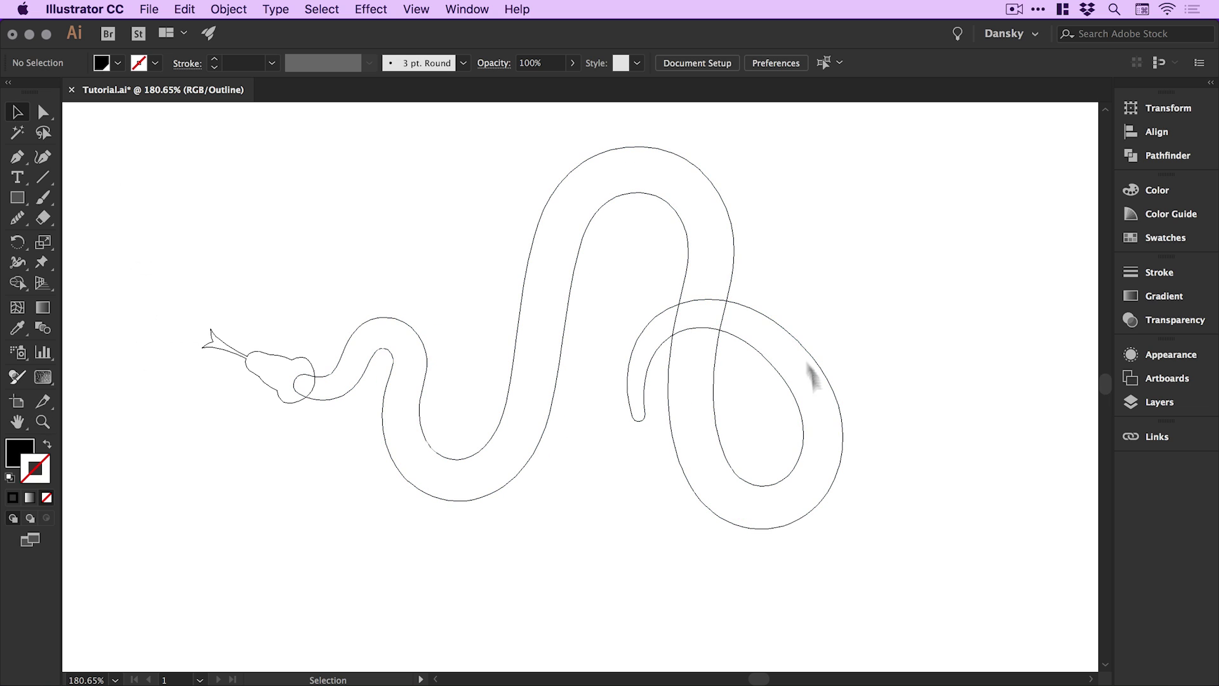
key(super+y)
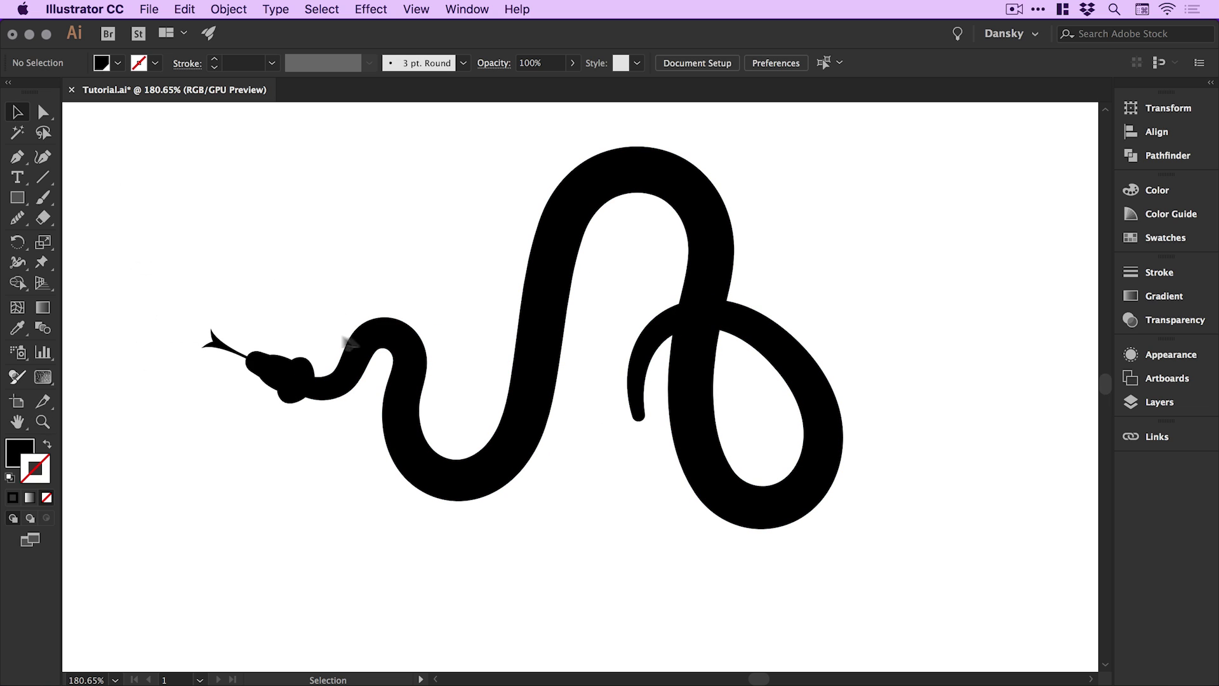
click(391, 343)
click(279, 380)
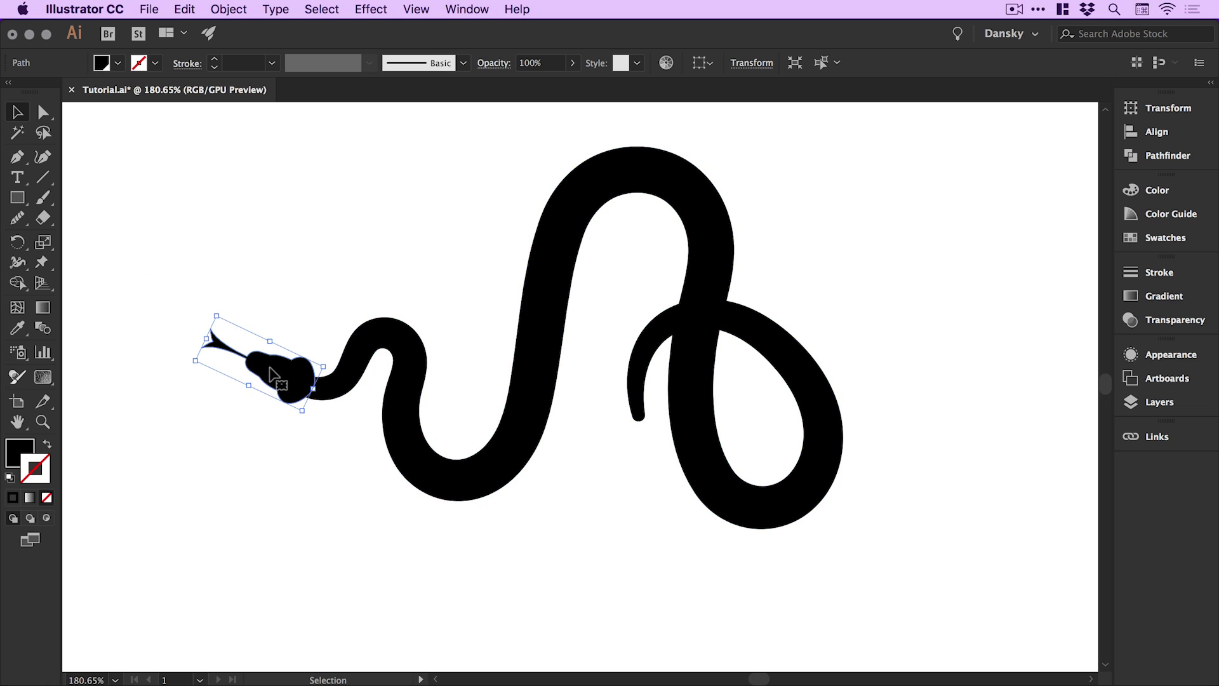
click(371, 363)
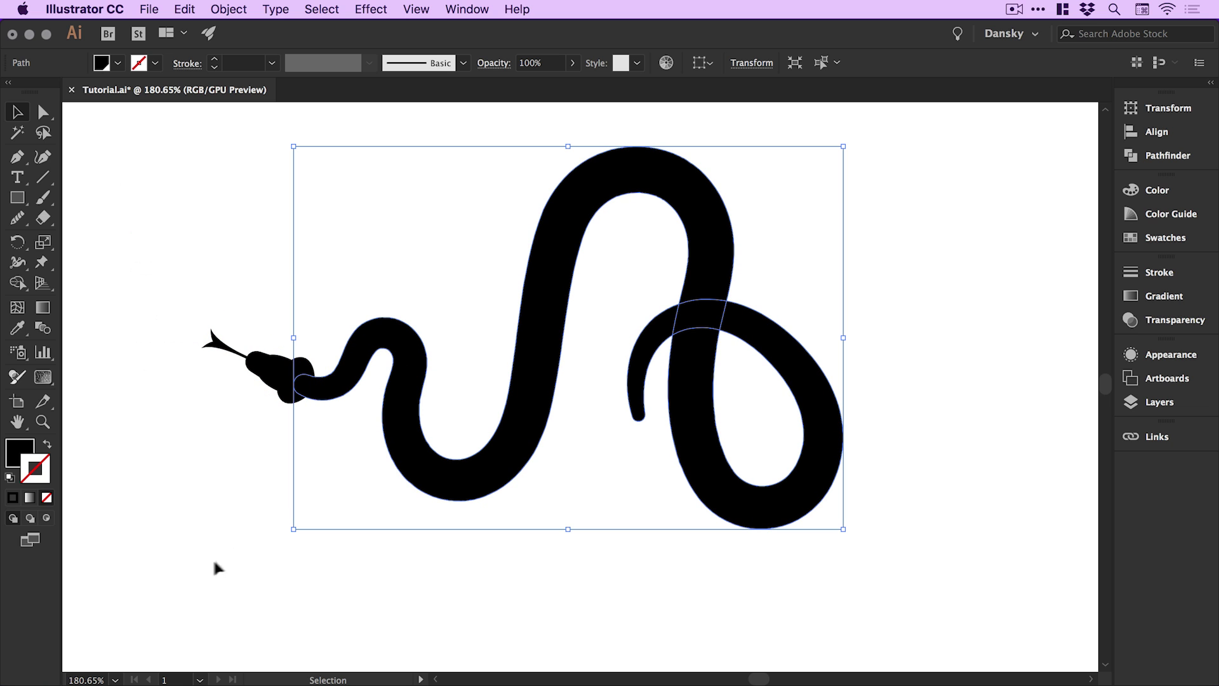
Try other swatch colours as the fill of the selected head and body, and undo the colour changes
drag(180, 584, 925, 145)
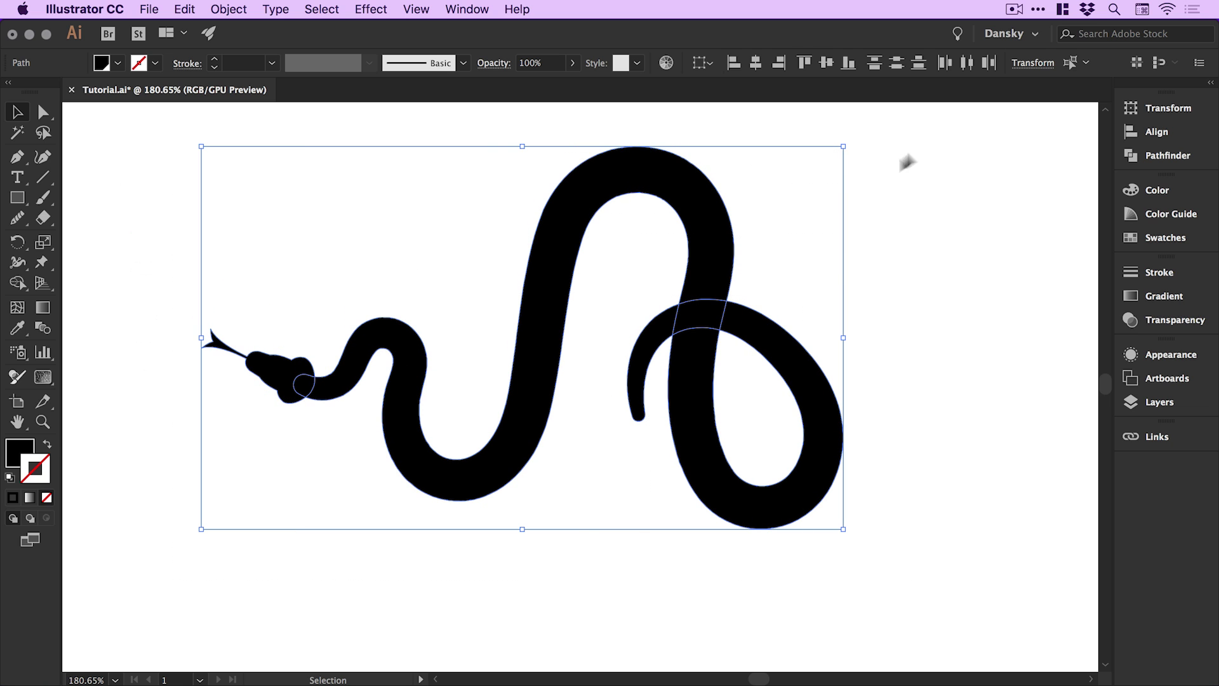
click(21, 453)
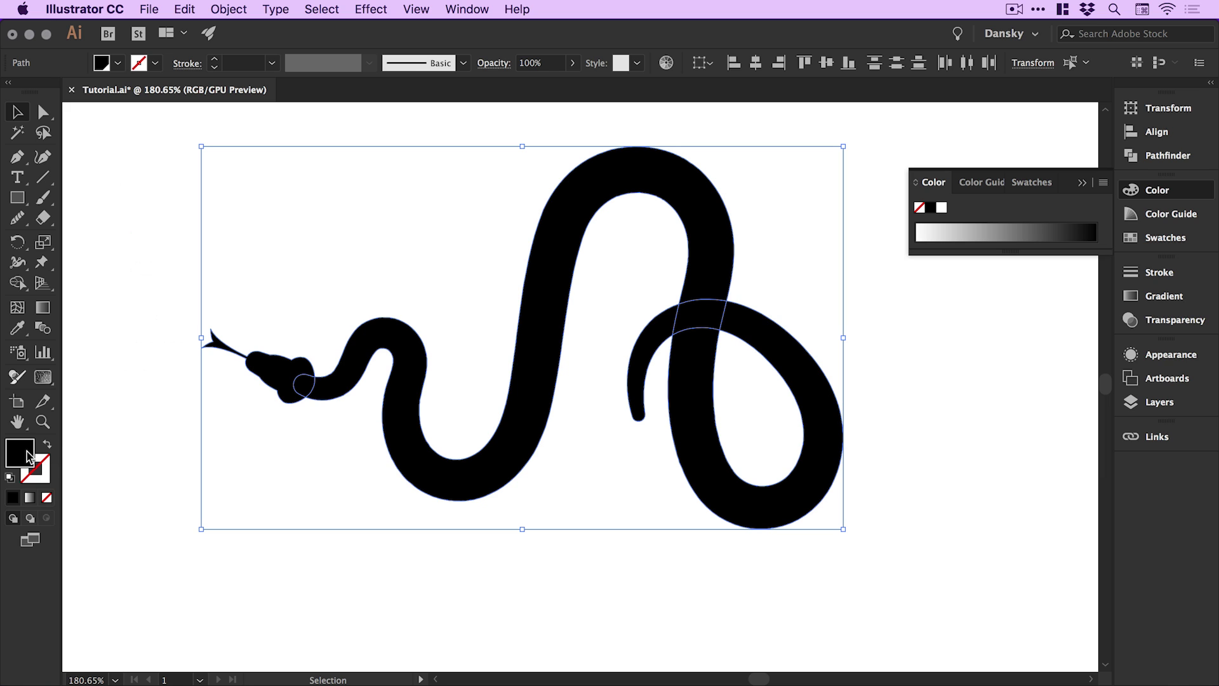
click(1142, 237)
click(968, 236)
click(979, 236)
key(super+z)
key(super+z)
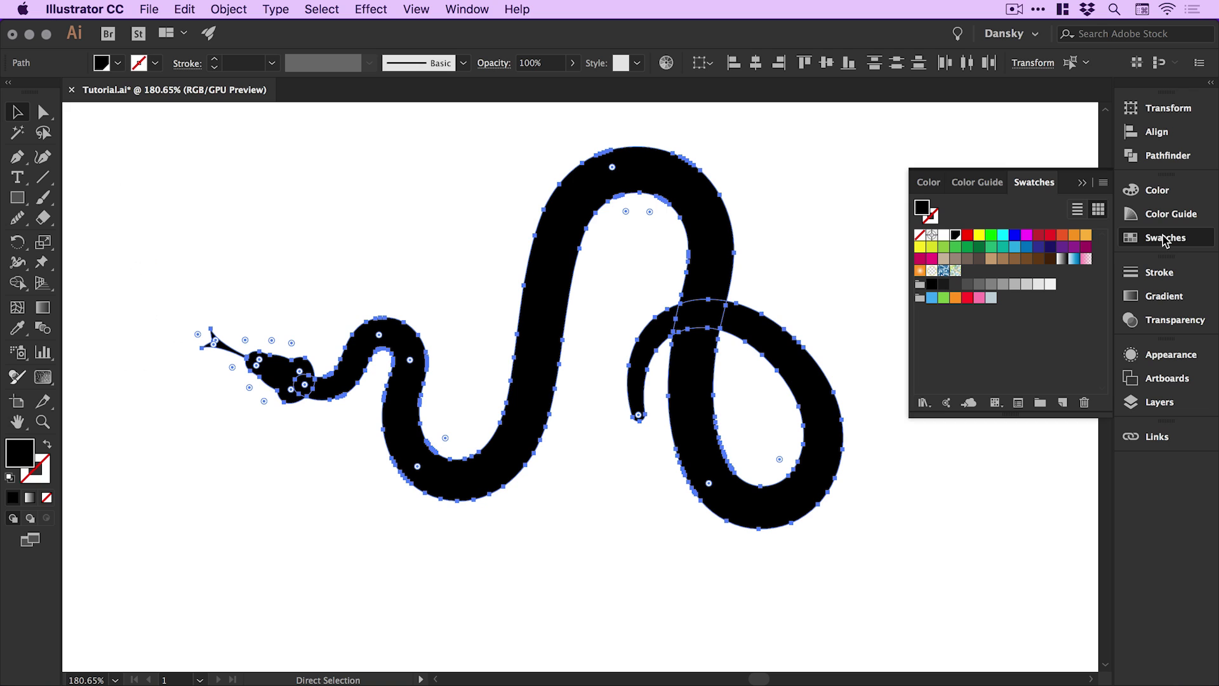
click(1164, 238)
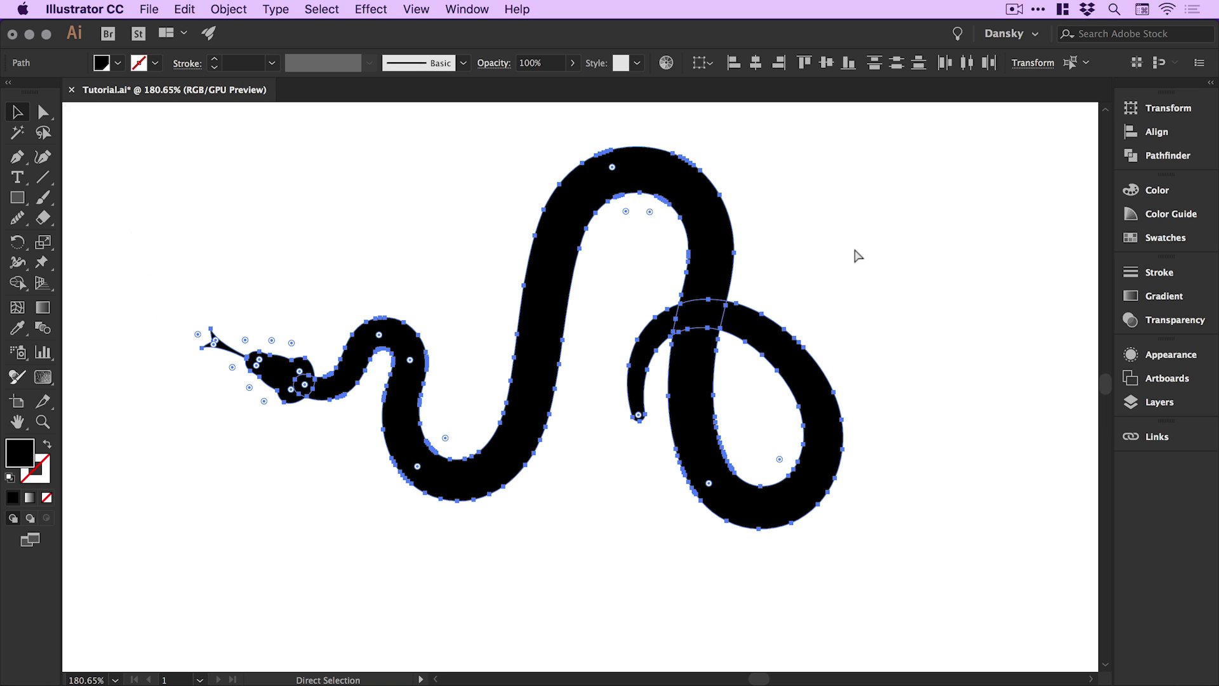
Unite the snake's head and body into one shape with Pathfinder, and check the result in outline and filled views
key(super+y)
key(v)
click(894, 253)
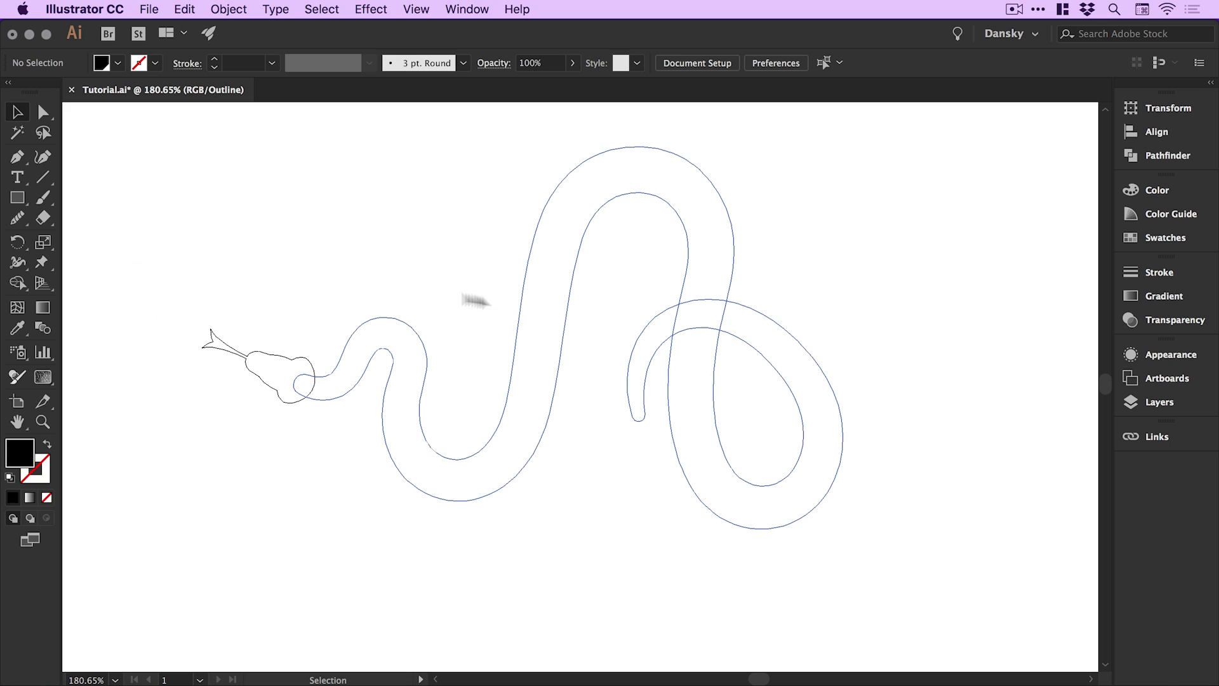
drag(207, 269, 685, 546)
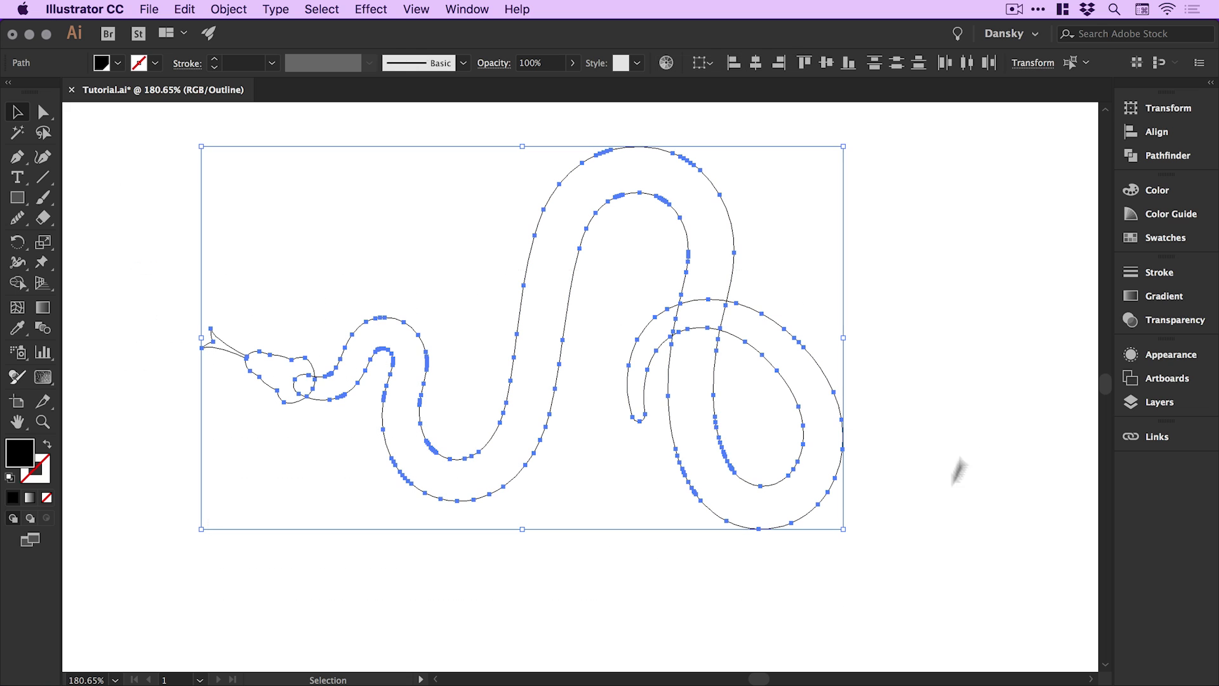
click(1166, 159)
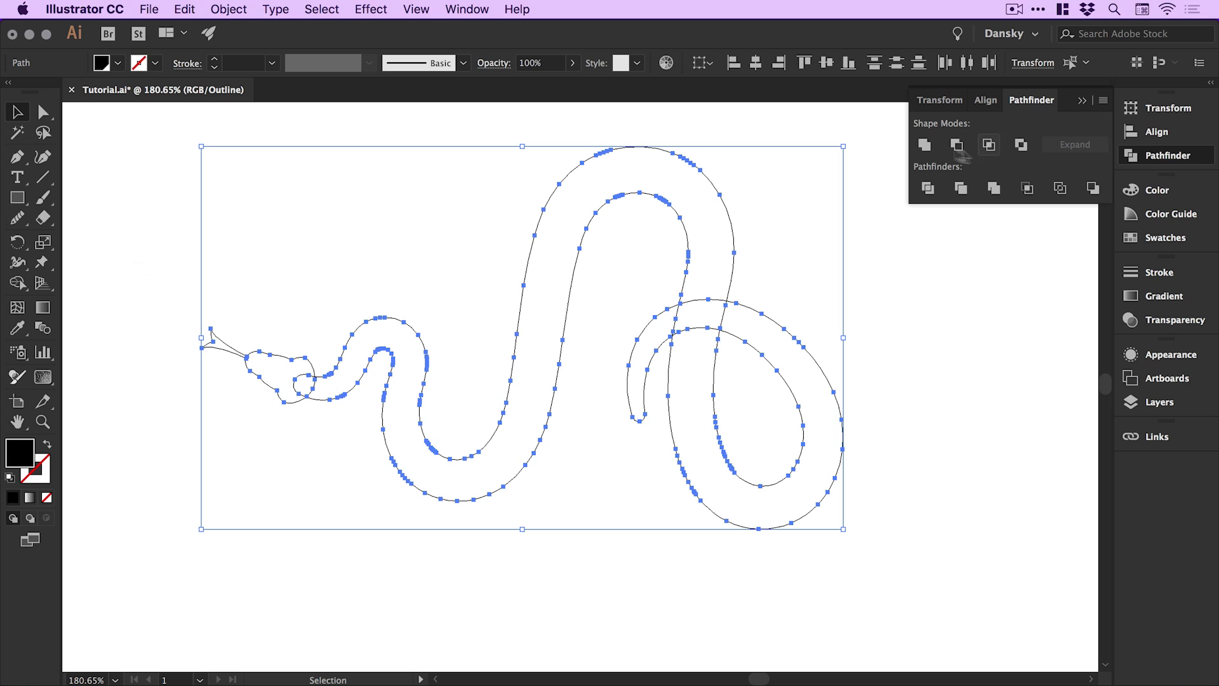
click(925, 146)
click(1017, 301)
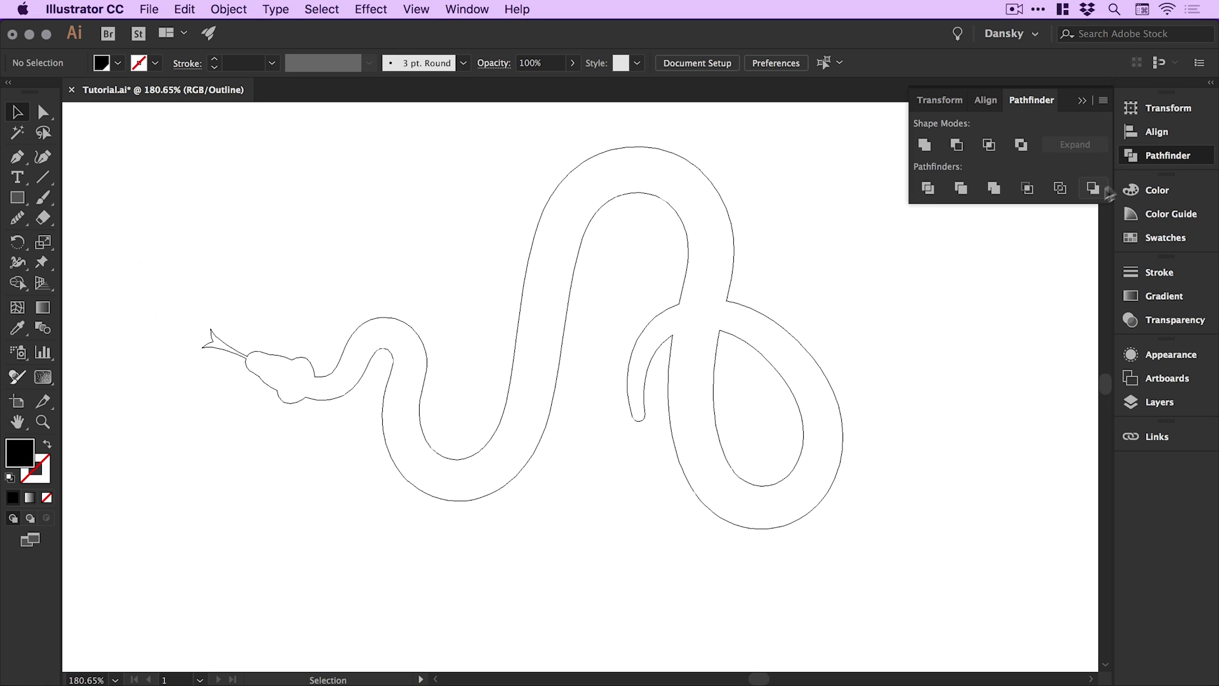
click(1170, 158)
key(a)
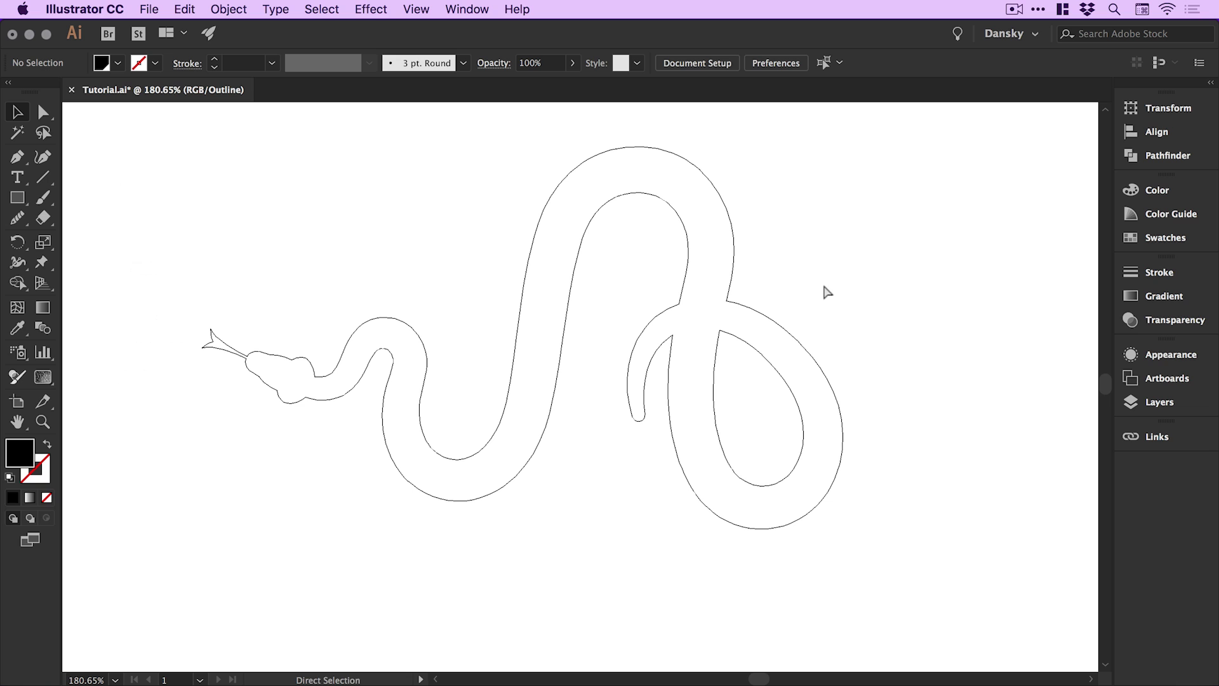
key(super+y)
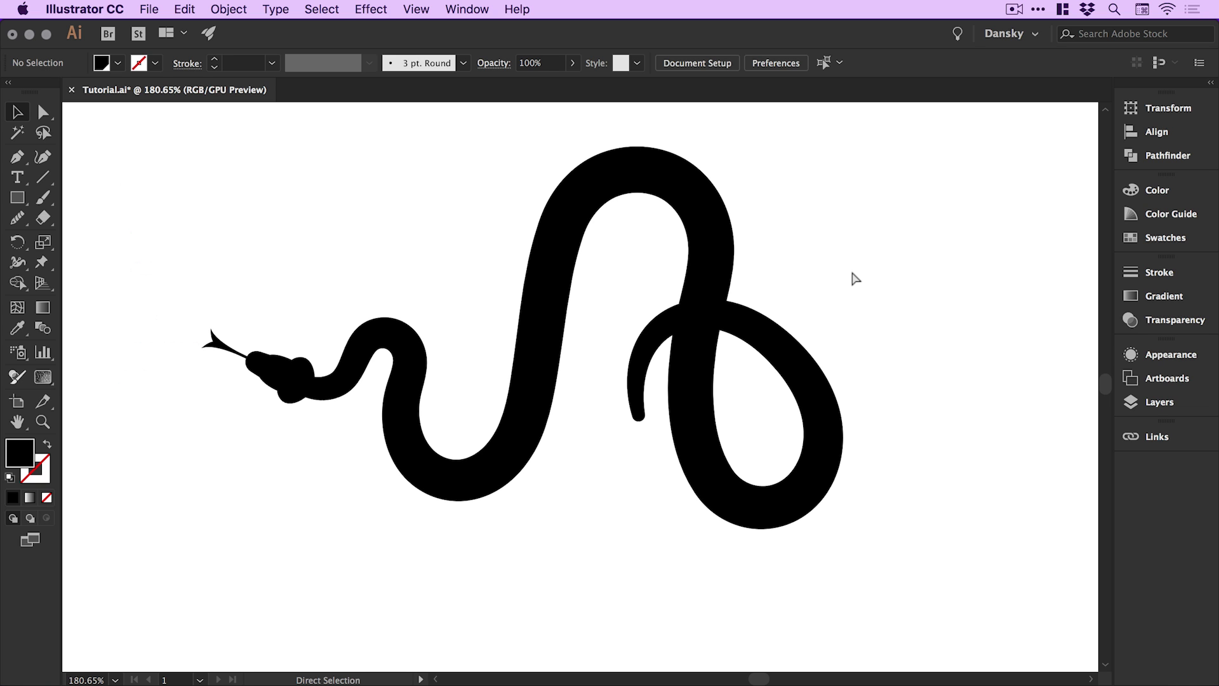
Try placing the united snake over the green reference logo, filled with the light orange swatch
key(super+1)
key(v)
drag(508, 389, 742, 412)
key(super+minus)
key(super+minus)
drag(635, 344, 733, 322)
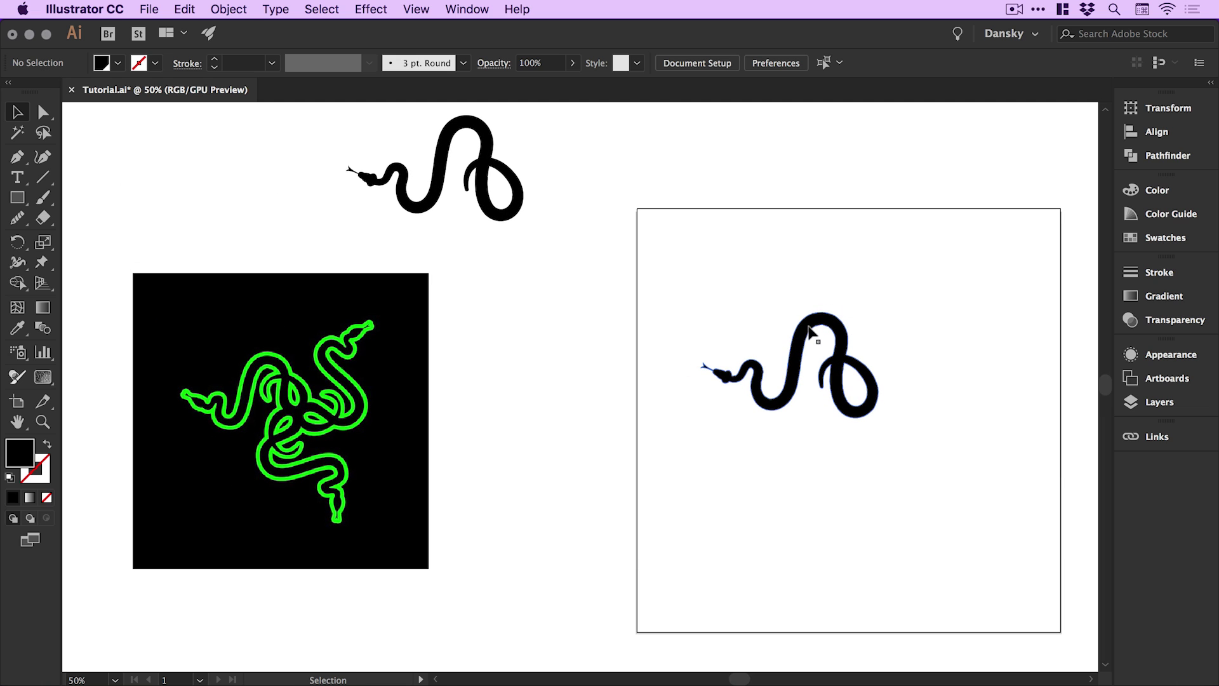
drag(809, 330, 582, 333)
click(1151, 240)
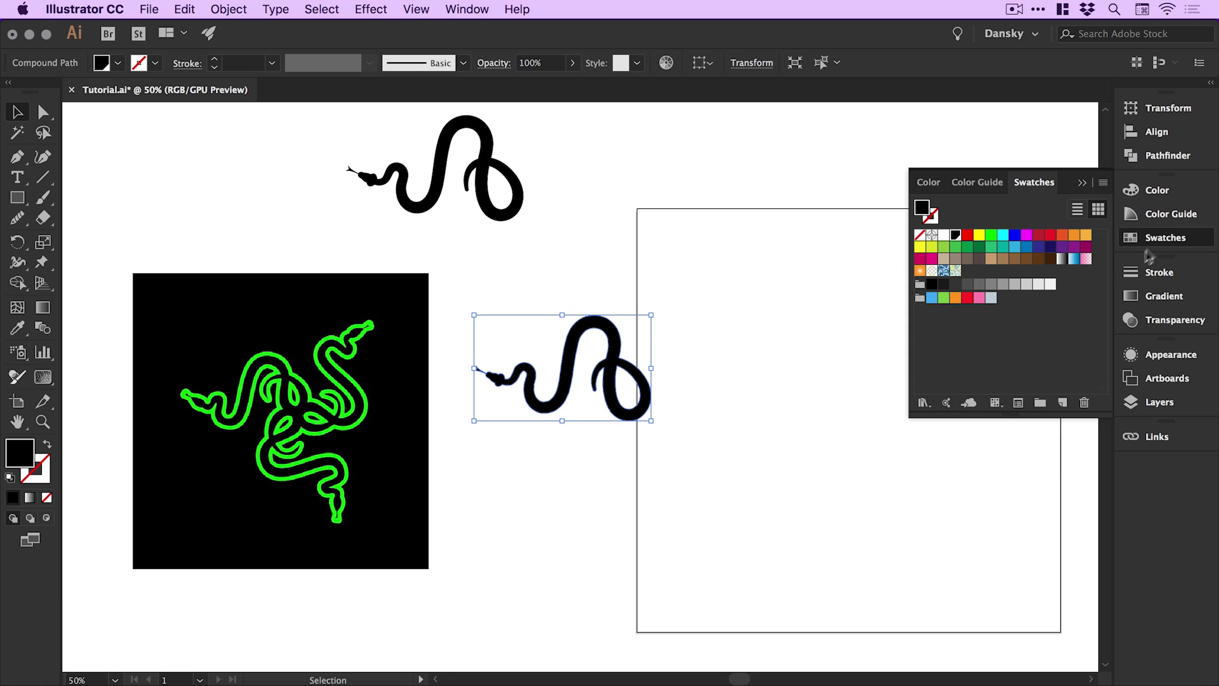
click(1086, 235)
drag(576, 357, 236, 381)
drag(114, 284, 462, 510)
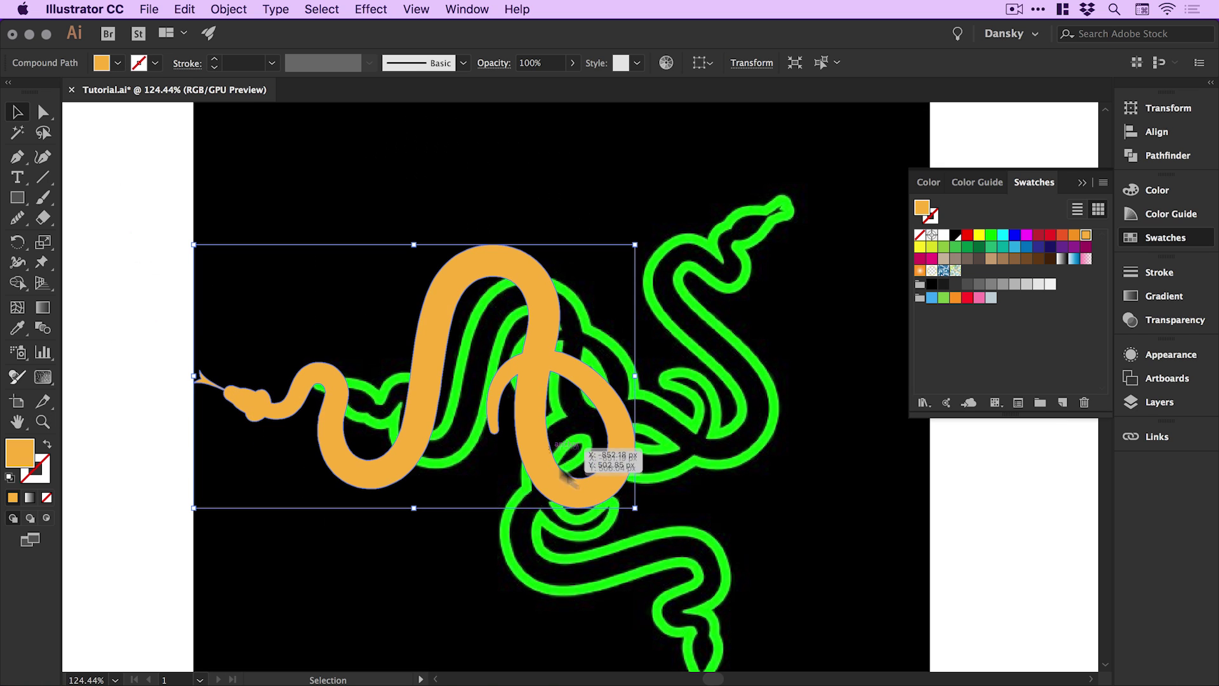
Try to scale down, rotate and reposition the orange snake to match the reference logo's upper-left snake
drag(634, 507, 573, 471)
drag(431, 340, 556, 363)
drag(698, 493, 627, 450)
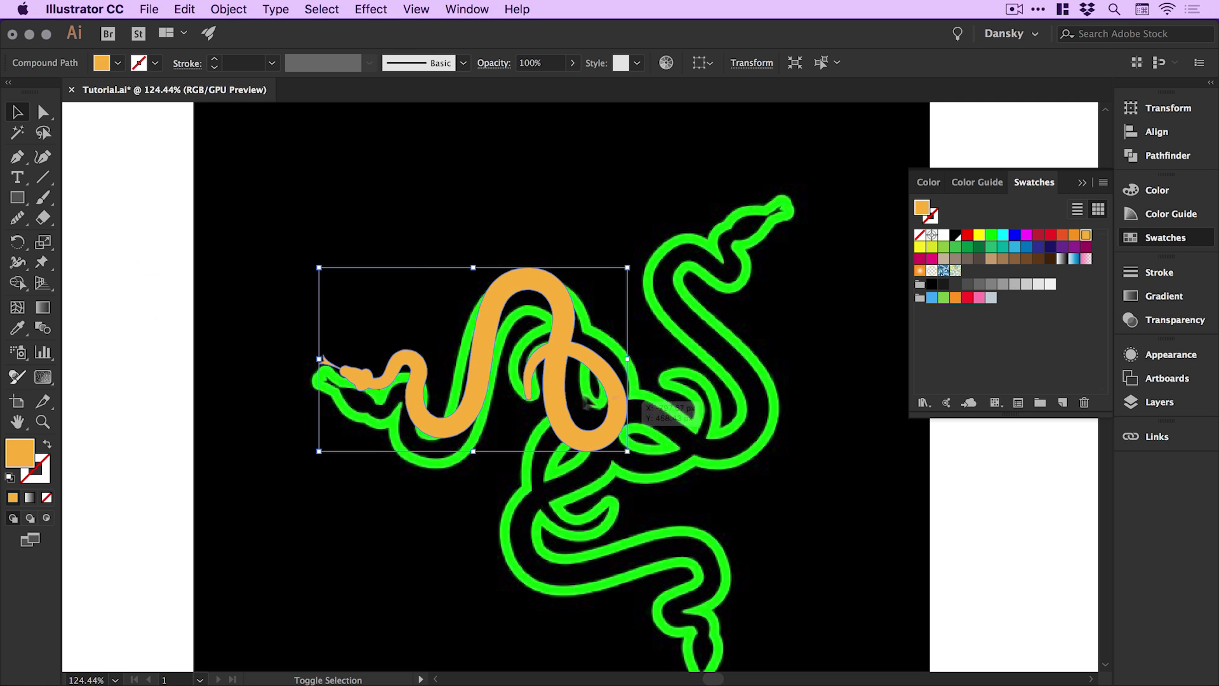
mouse_move(600, 377)
mouse_down()
mouse_move(606, 353)
mouse_move(595, 389)
mouse_up()
key(r)
drag(651, 292, 657, 274)
key(v)
drag(546, 369, 546, 371)
key(r)
drag(687, 336, 689, 322)
key(v)
drag(552, 380, 558, 380)
Try moving the resized snake back onto the artboard with a black fill
drag(327, 459, 312, 460)
key(super+minus)
key(super+minus)
key(super+minus)
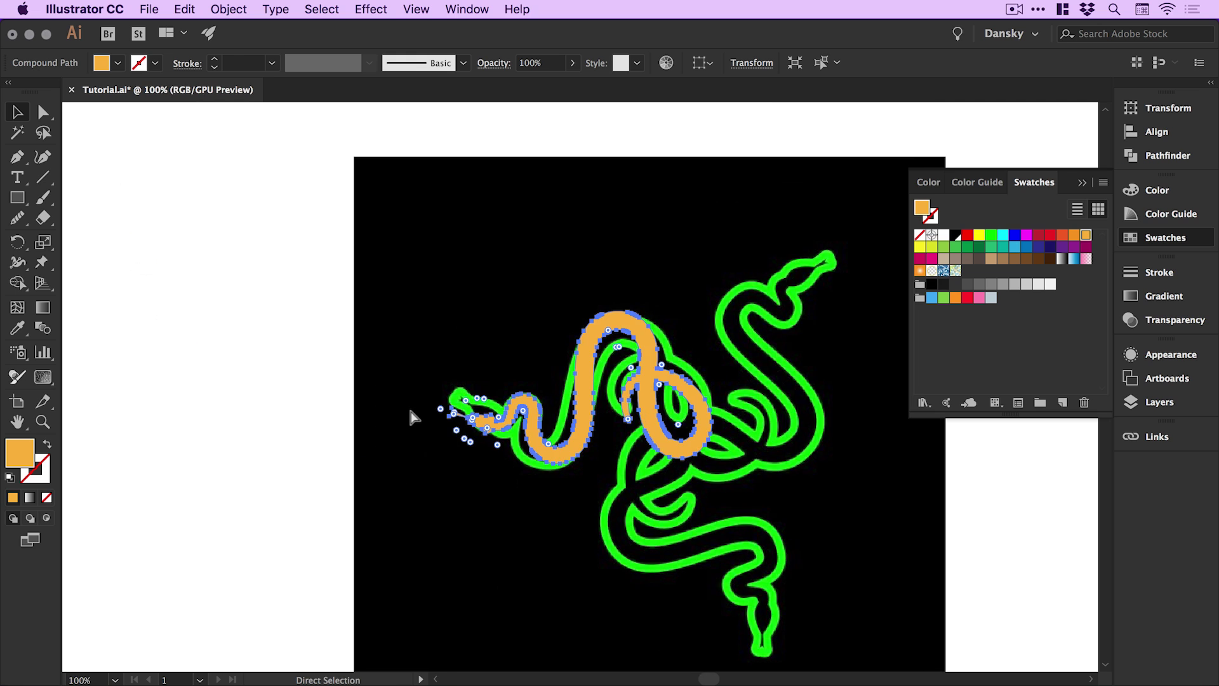
key(space)
drag(685, 349, 802, 349)
key(super+0)
click(954, 236)
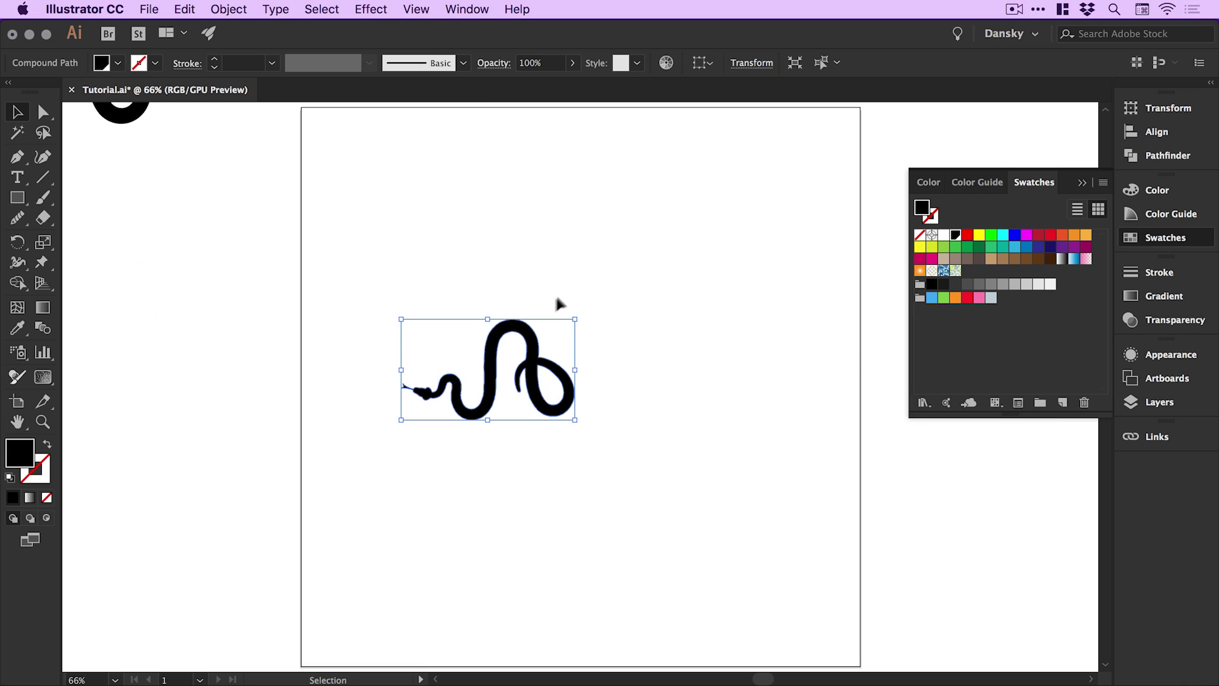
Undo the snake's trial recolouring, moves, scaling and rotation, keeping the head and body united
key(super+z)
key(super+z)
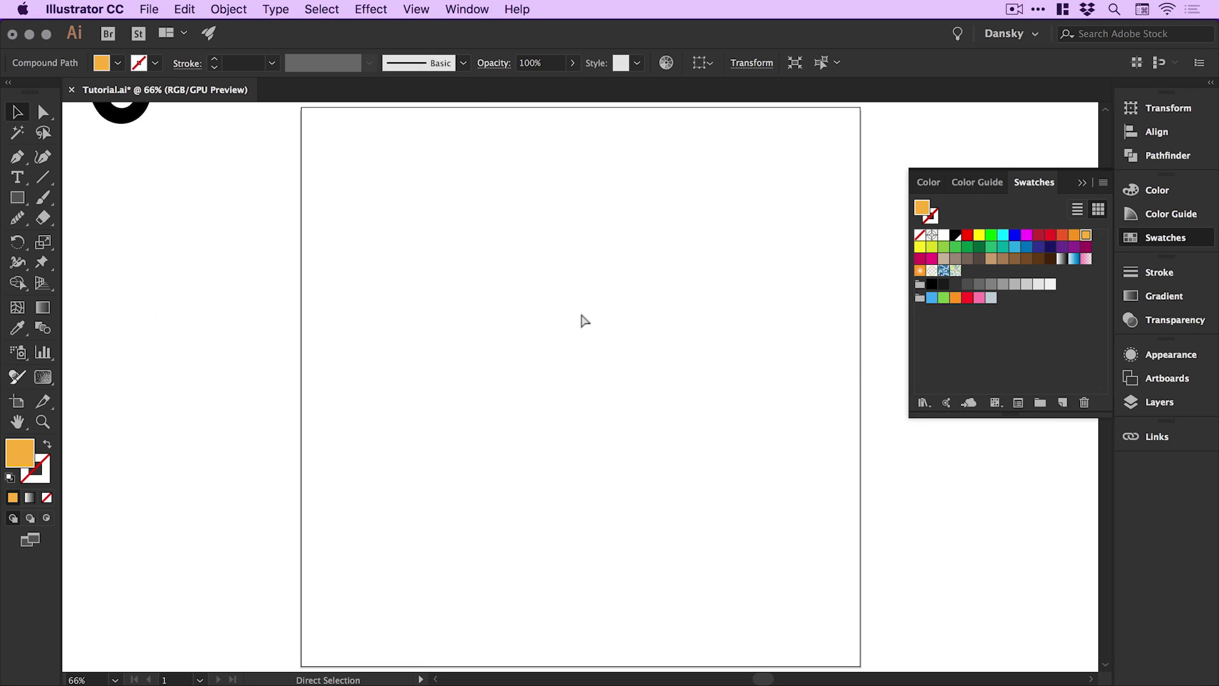
key(super+z)
key(super+z)
key(super+z)
key(super+z)
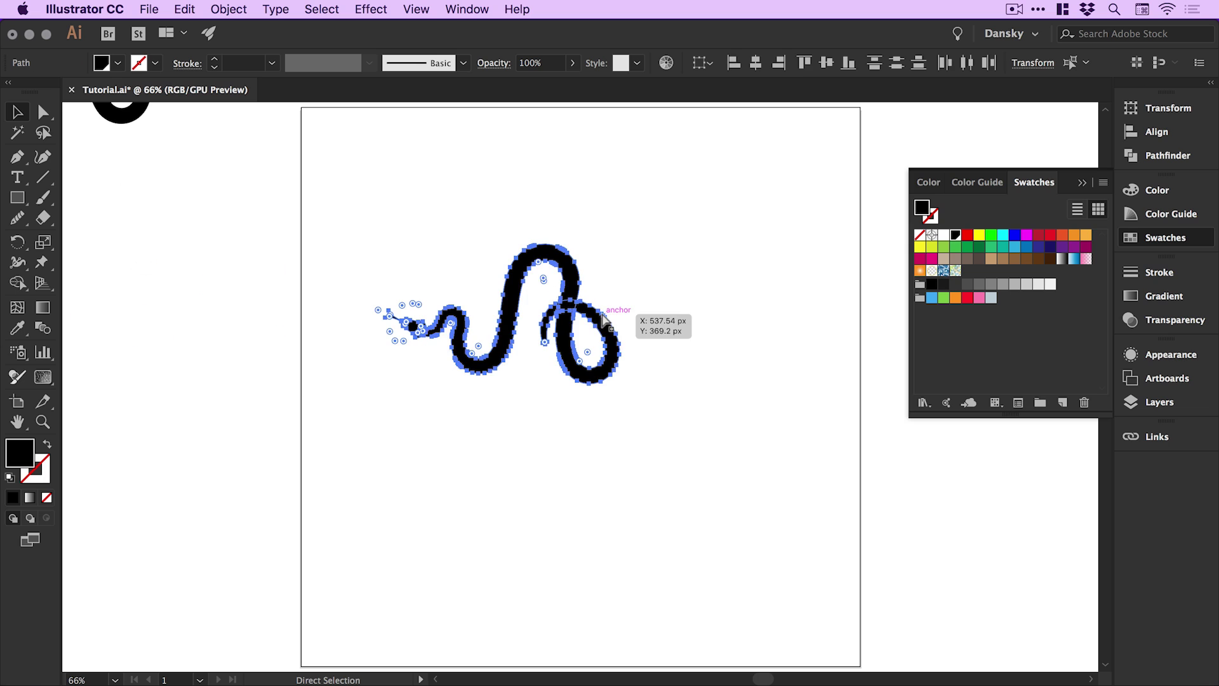
key(super+shift+z)
key(super+z)
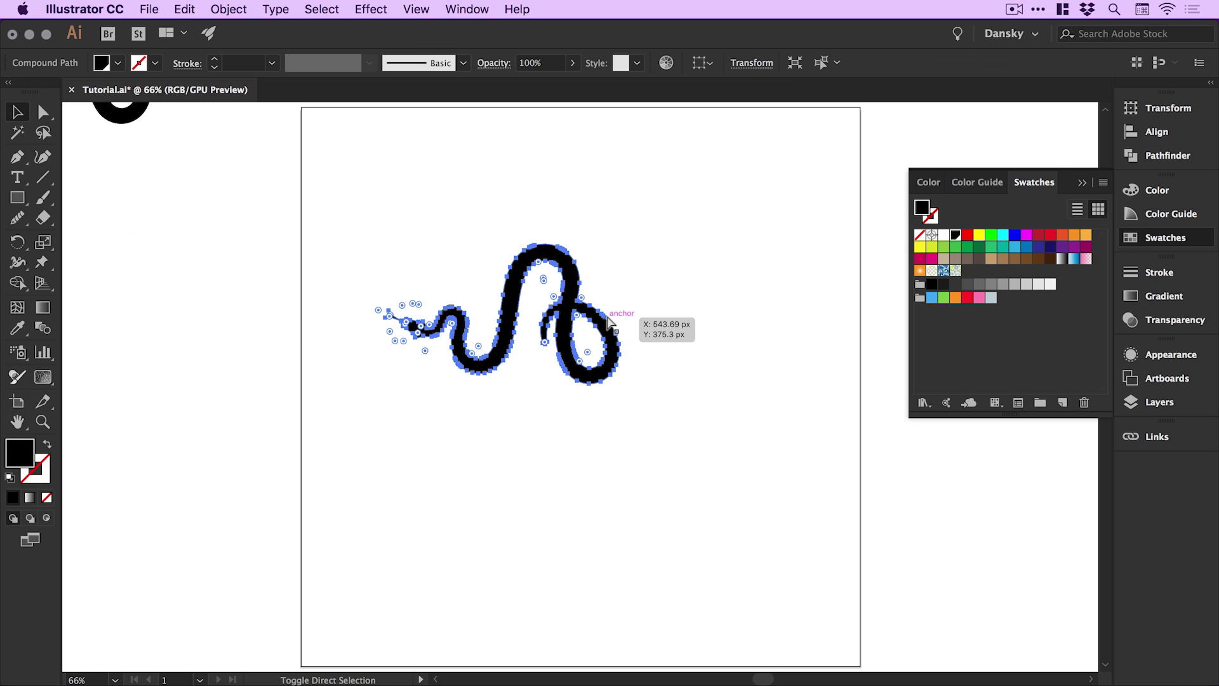
key(super+z)
key(super+shift+z)
key(z)
drag(318, 149, 718, 461)
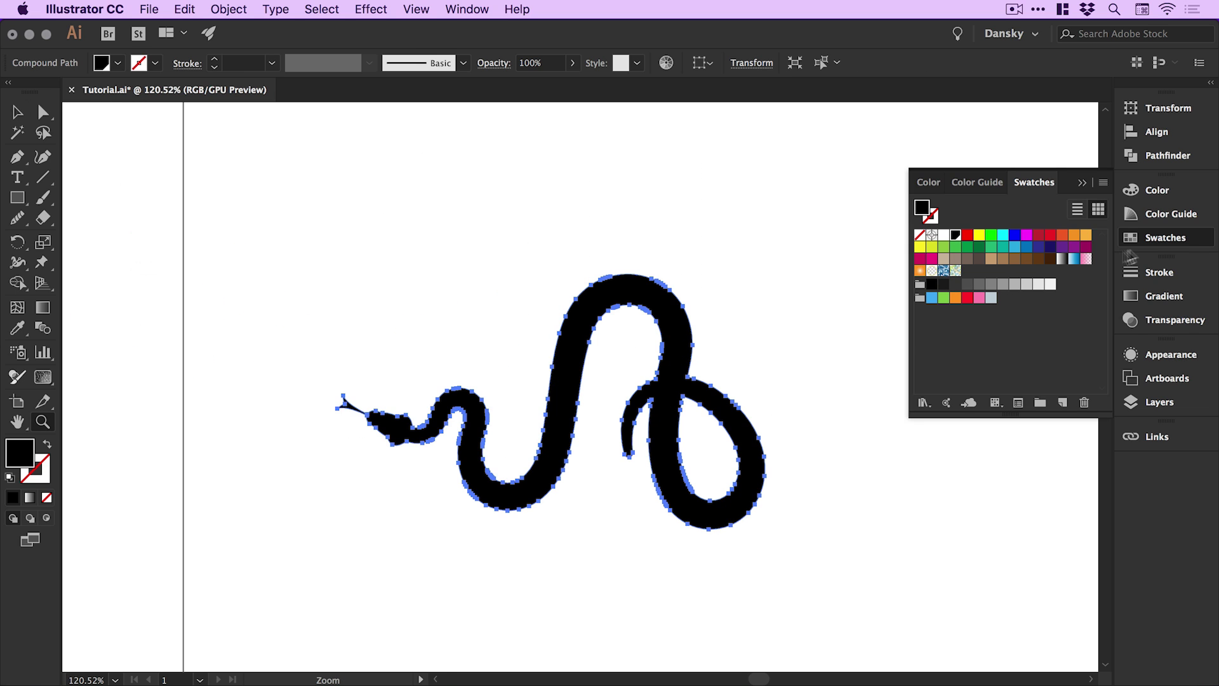
Select the united snake on the artboard and open the Transform effect settings with the preview turned on
click(1162, 238)
key(v)
key(space)
drag(698, 313, 680, 252)
click(824, 298)
key(space)
drag(713, 349, 640, 342)
key(super+1)
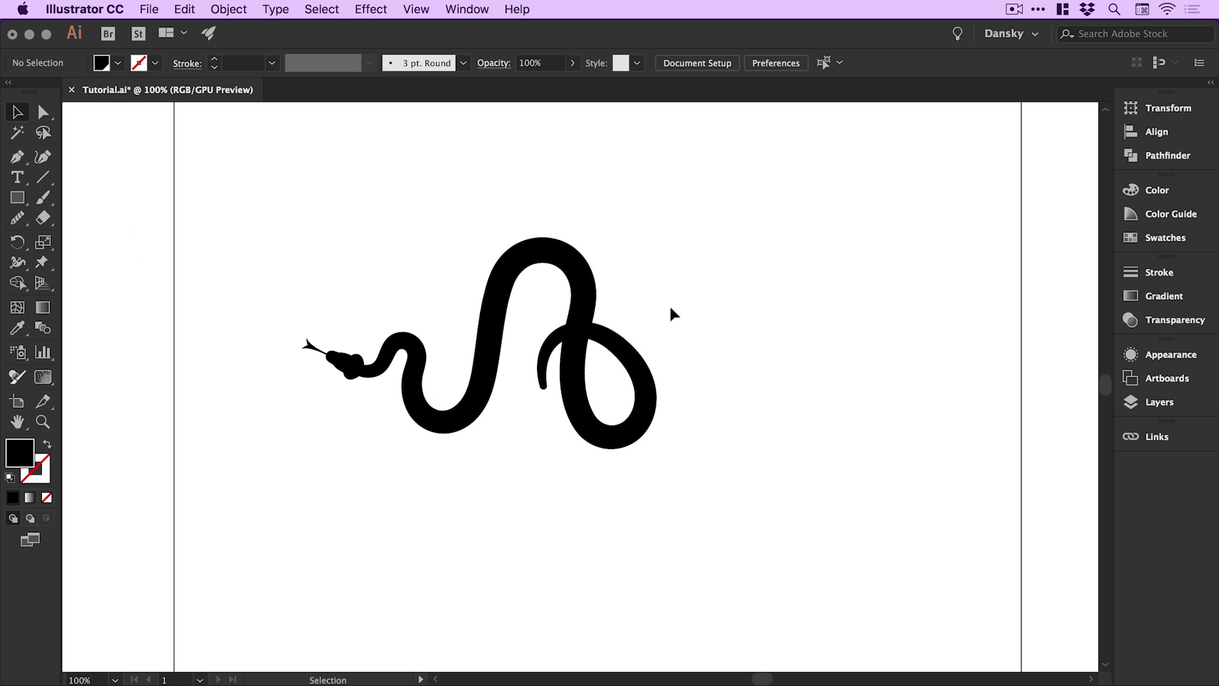
drag(370, 221, 524, 487)
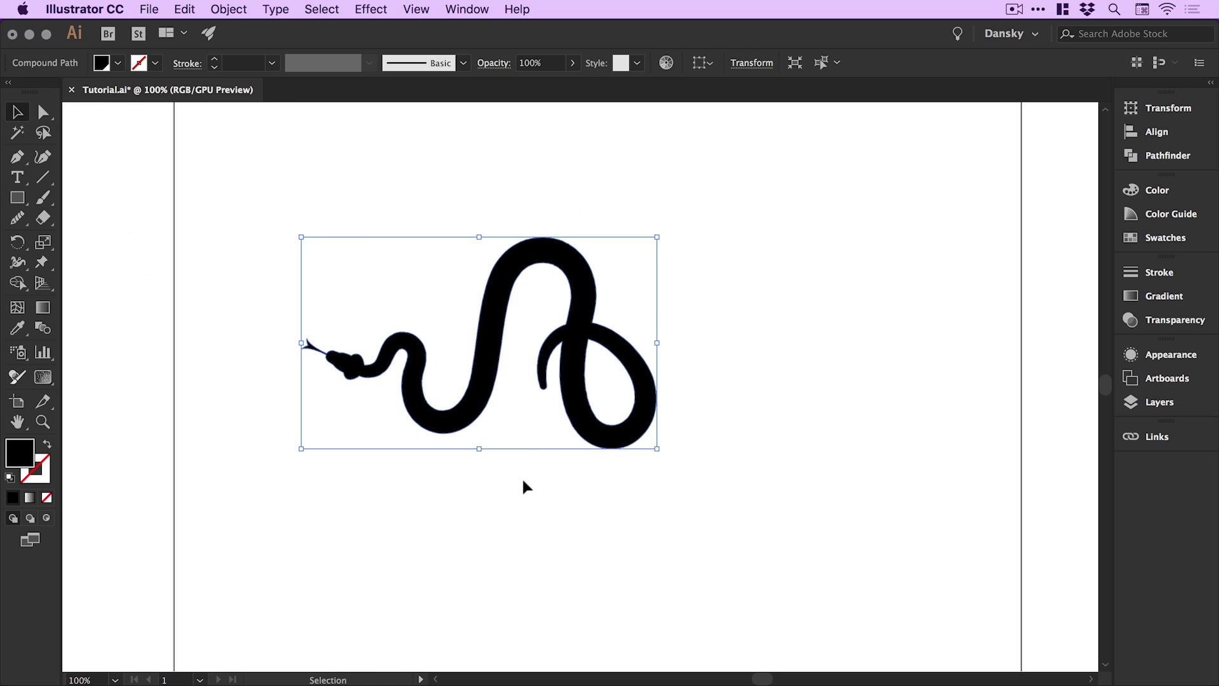
click(388, 13)
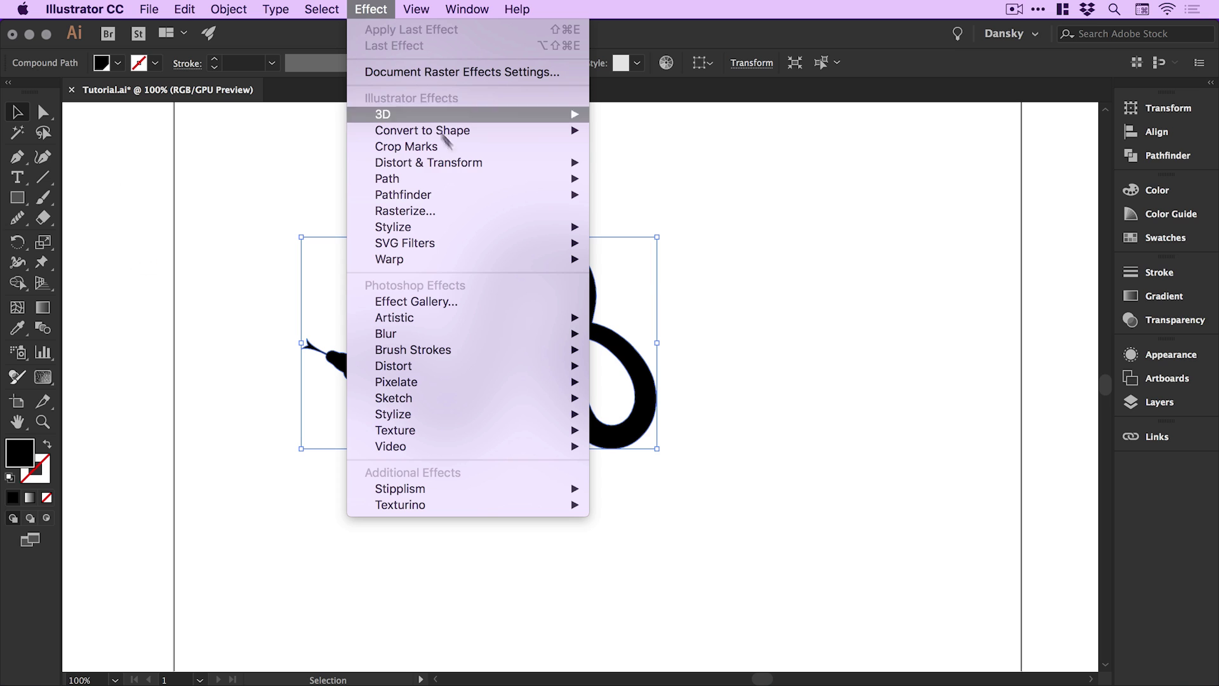
mouse_move(494, 165)
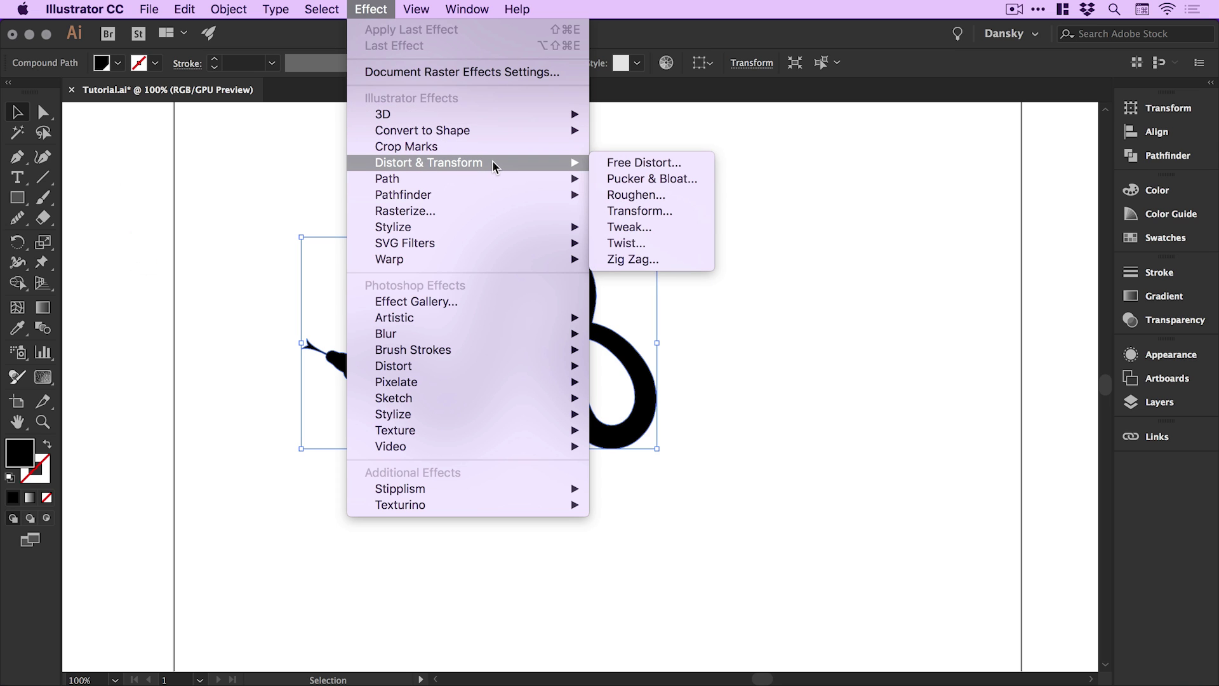
click(660, 213)
drag(126, 97, 998, 107)
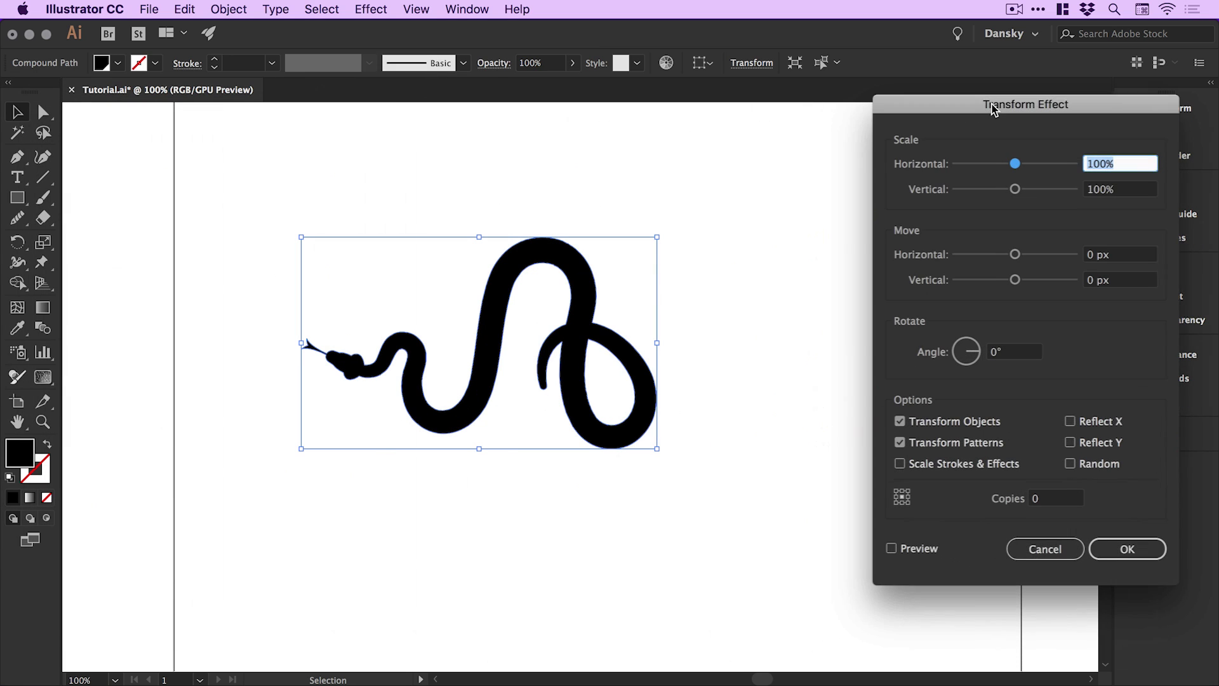
click(904, 556)
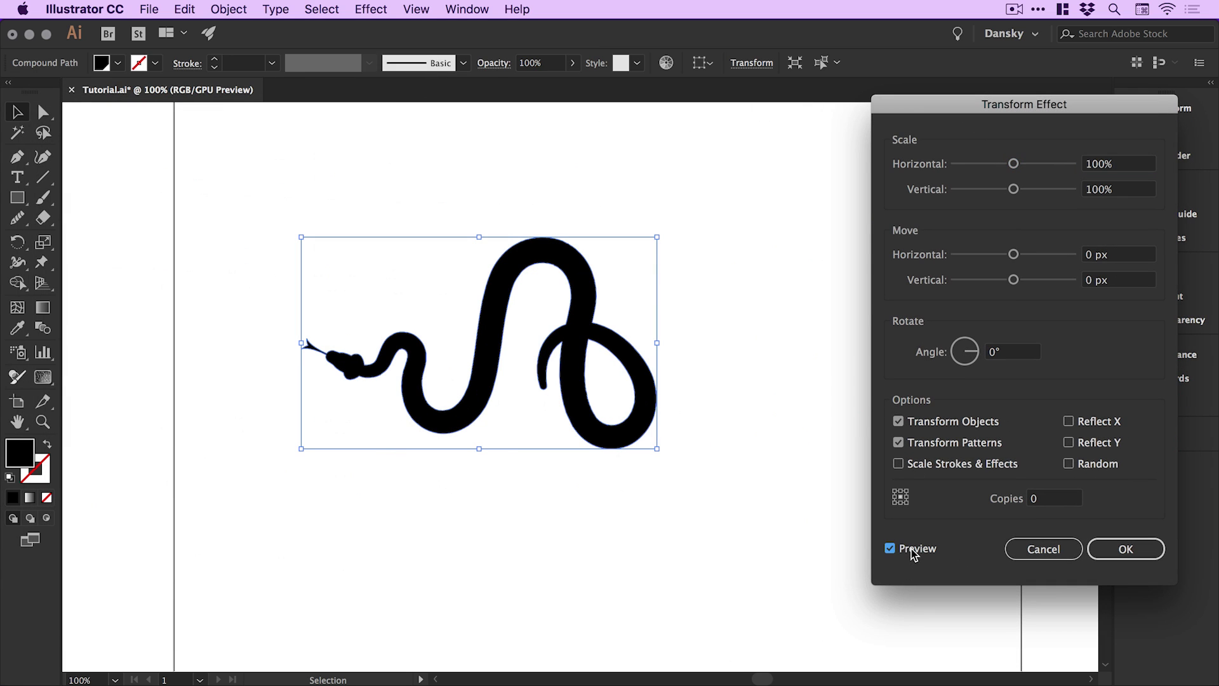
Set the Transform effect to make 1 copy rotated by 120°
click(1028, 501)
text(1)
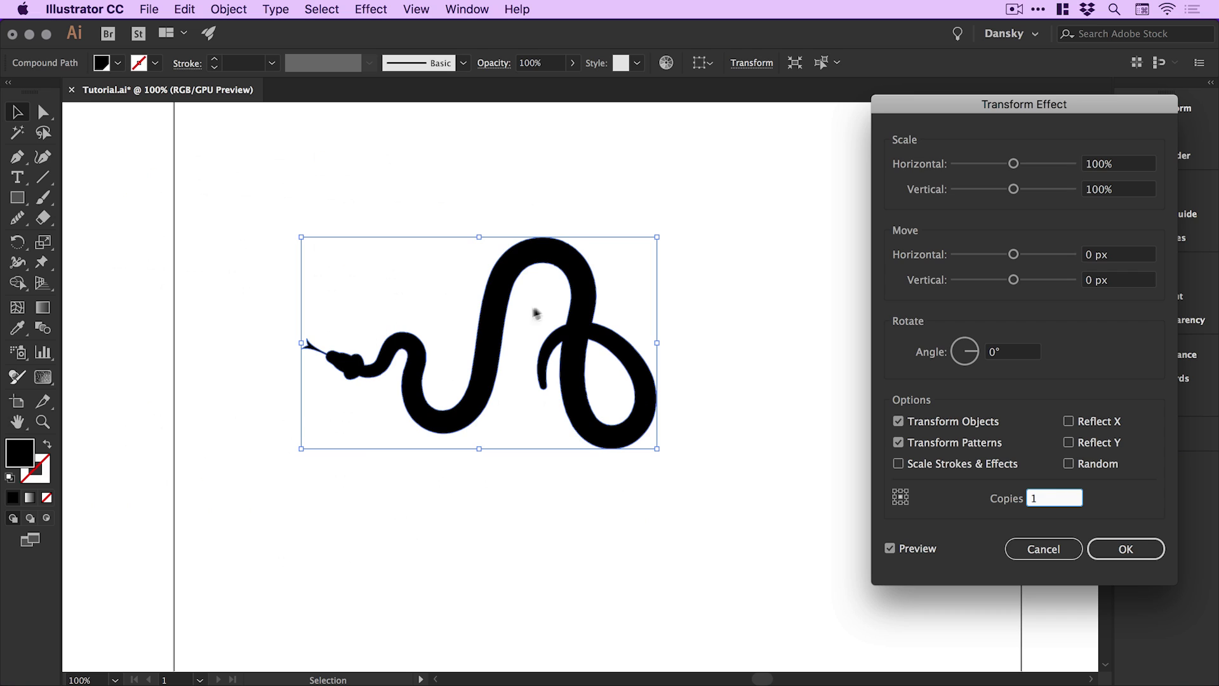
click(986, 354)
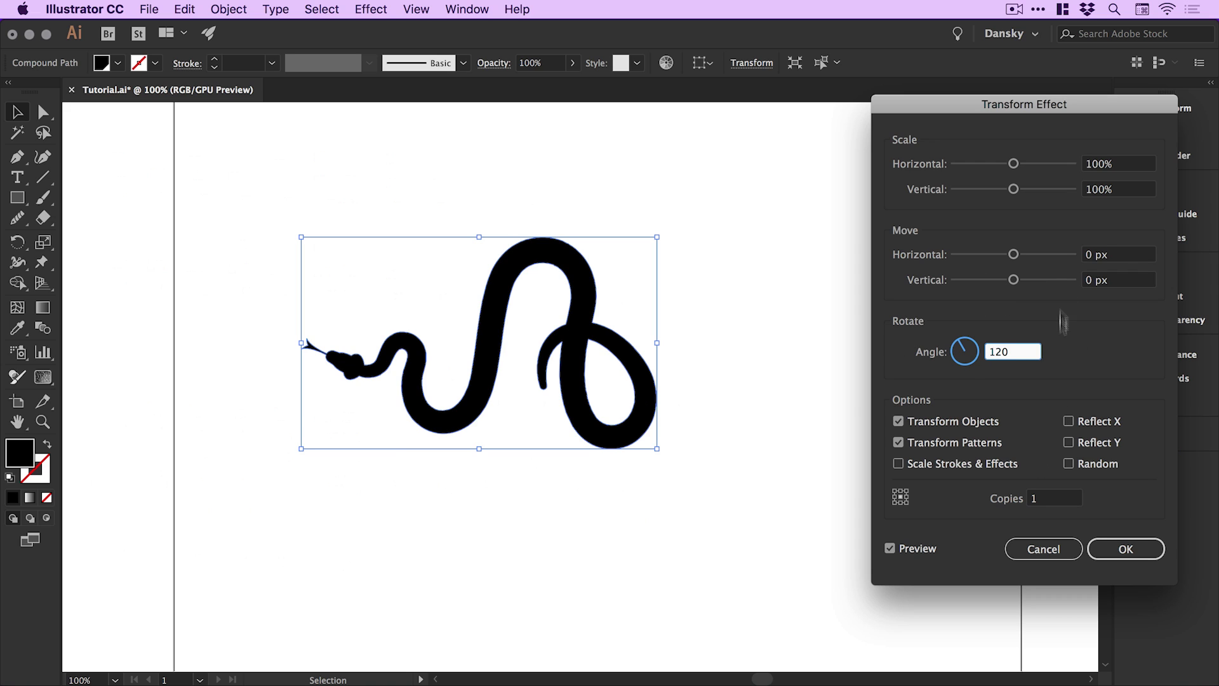
Try offsetting the rotated copy 100 px, then 150 px, both horizontally and vertically
drag(1013, 254, 1083, 248)
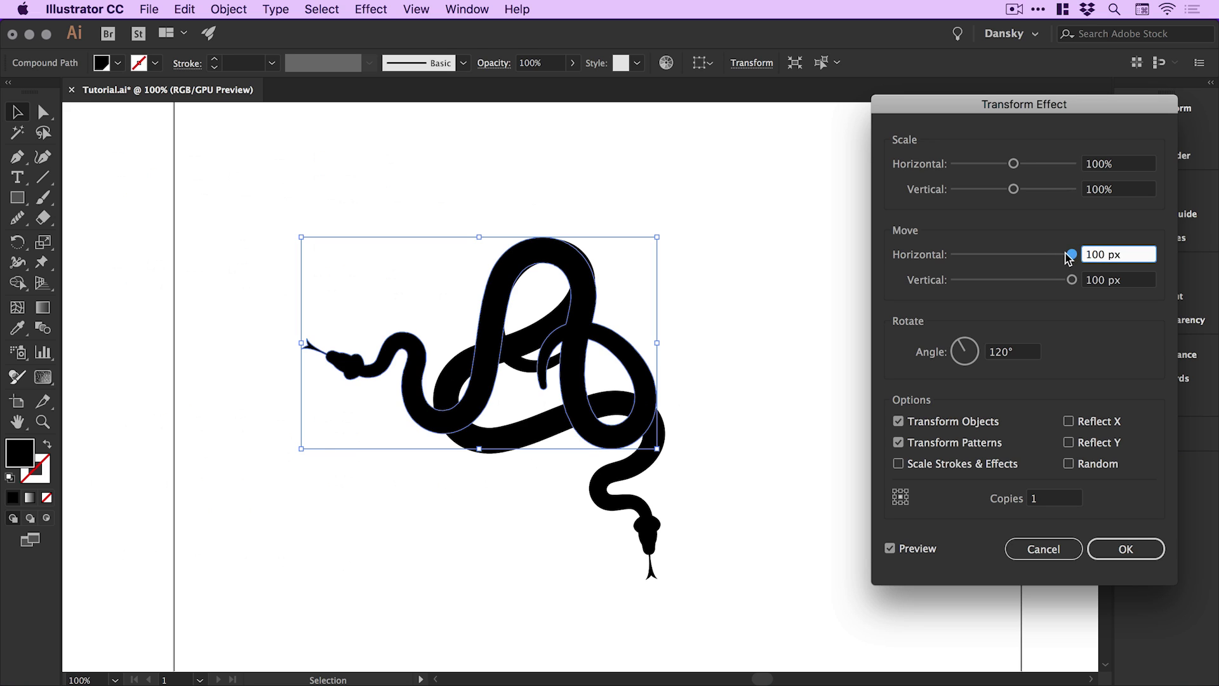
drag(1134, 257, 1008, 205)
text(150)
key(Tab)
text(150)
key(Tab)
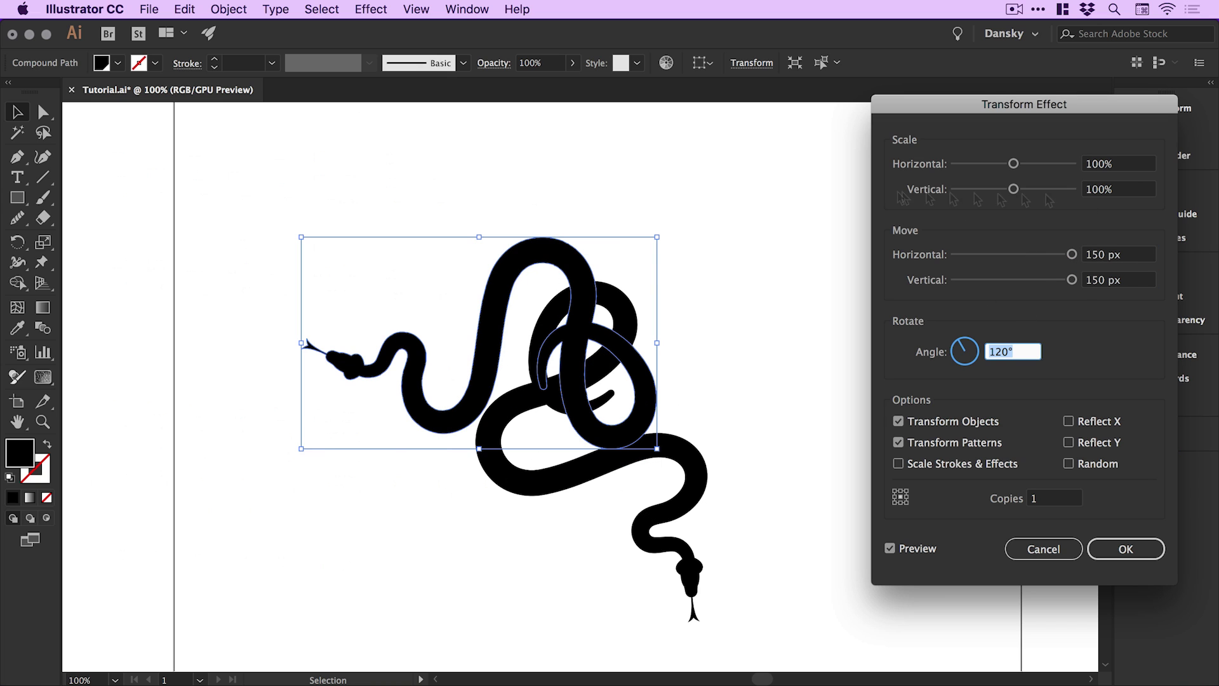
Increase the copy's horizontal and vertical offsets to 200 px, then to 250 px
triple_click(1148, 255)
key(Tab)
text(200)
key(Tab)
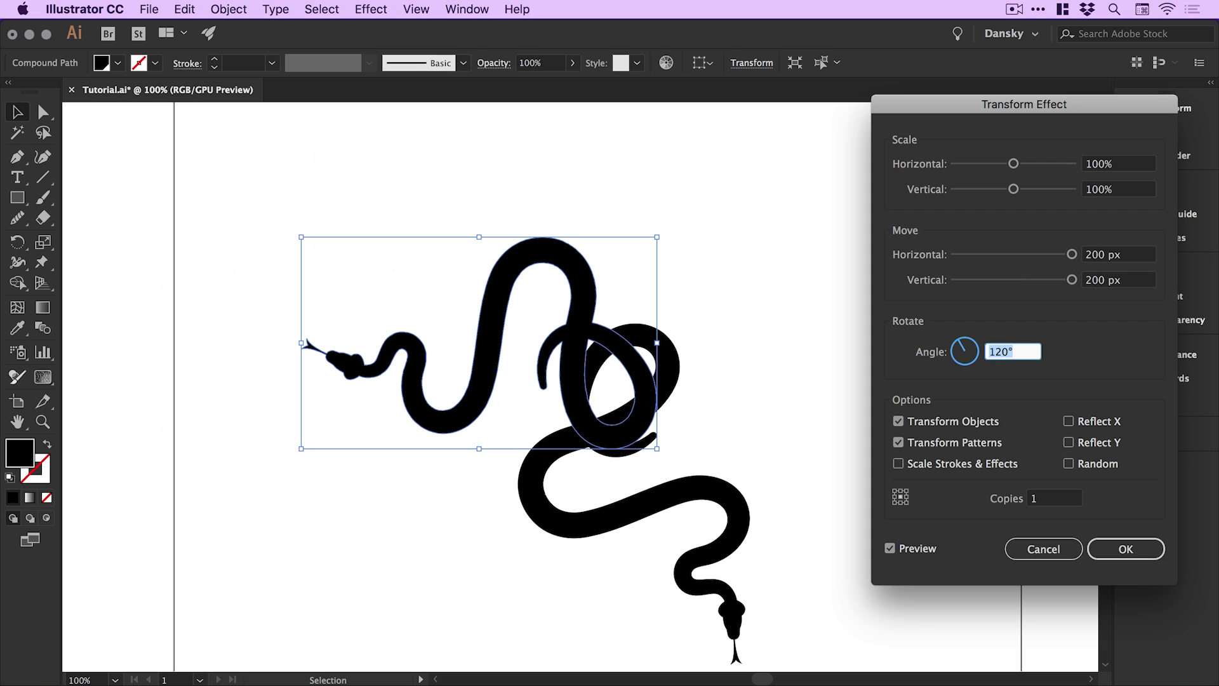
click(1083, 254)
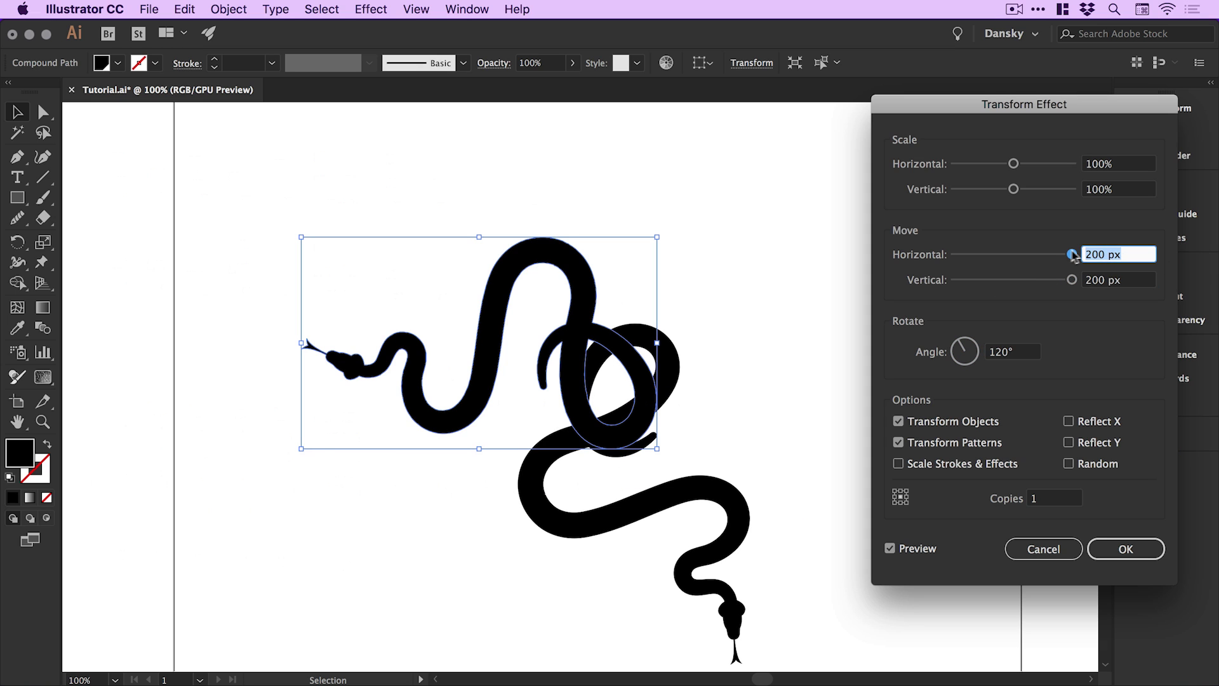
text(250)
key(Tab)
text(250)
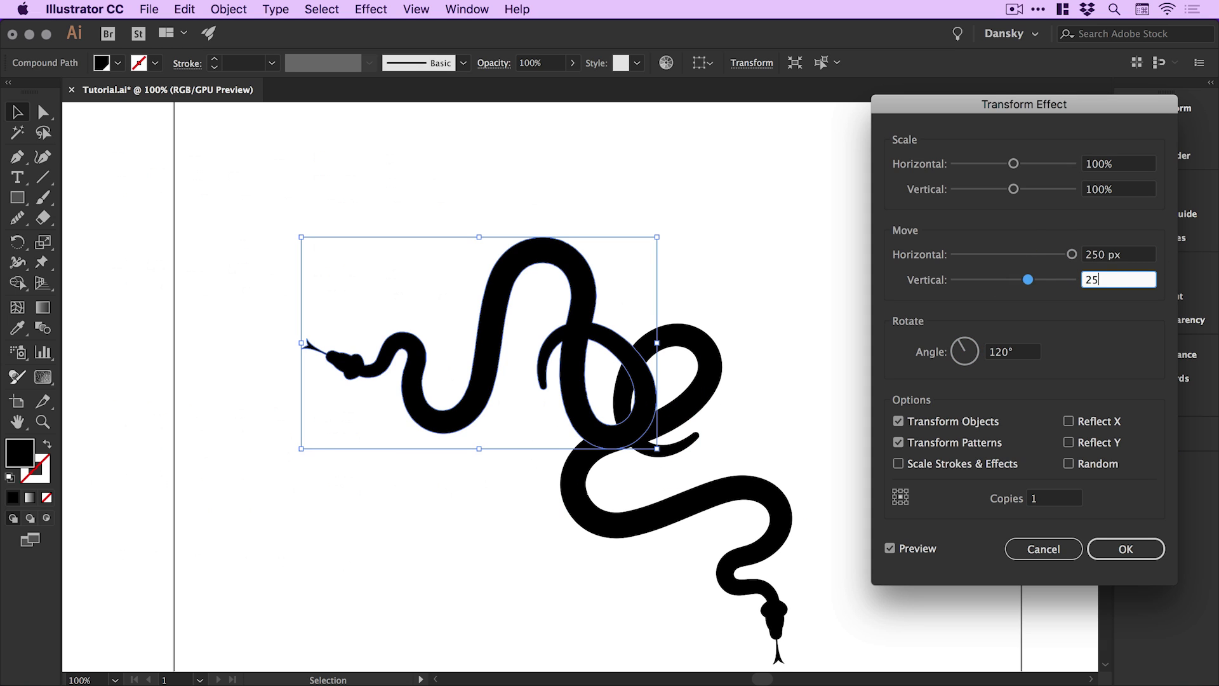
key(Tab)
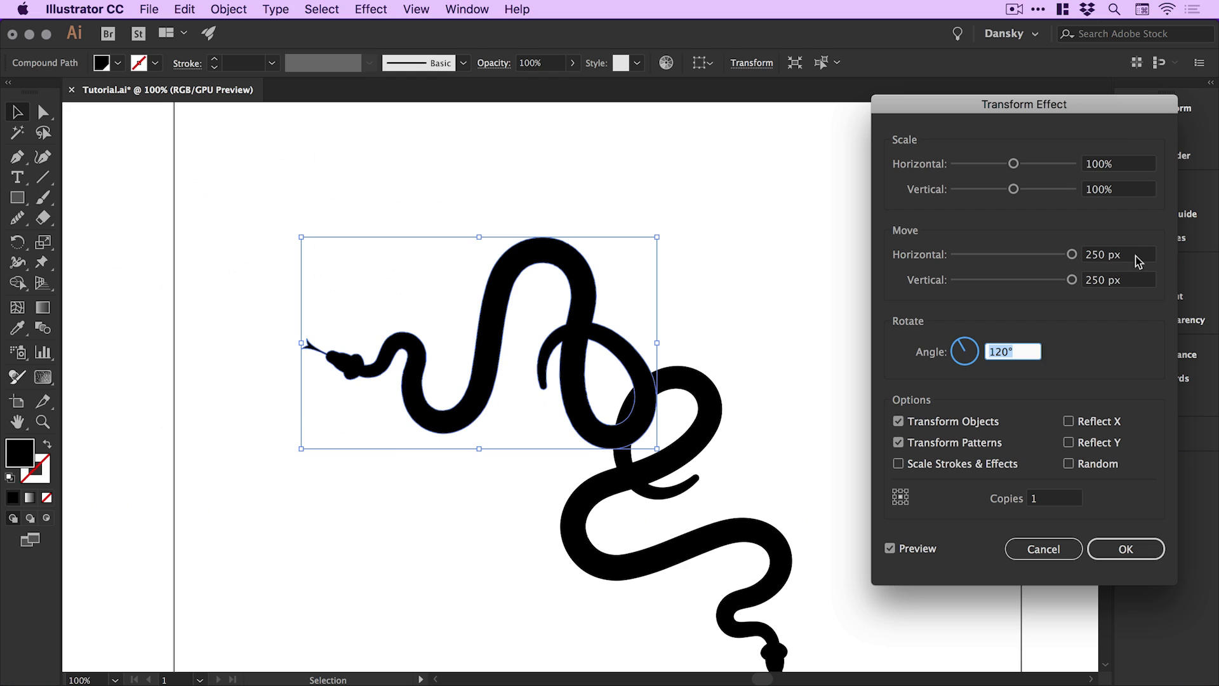
Fine-tune the copy's horizontal and vertical offsets to 260 px, then to 265 px
click(1135, 259)
text(260)
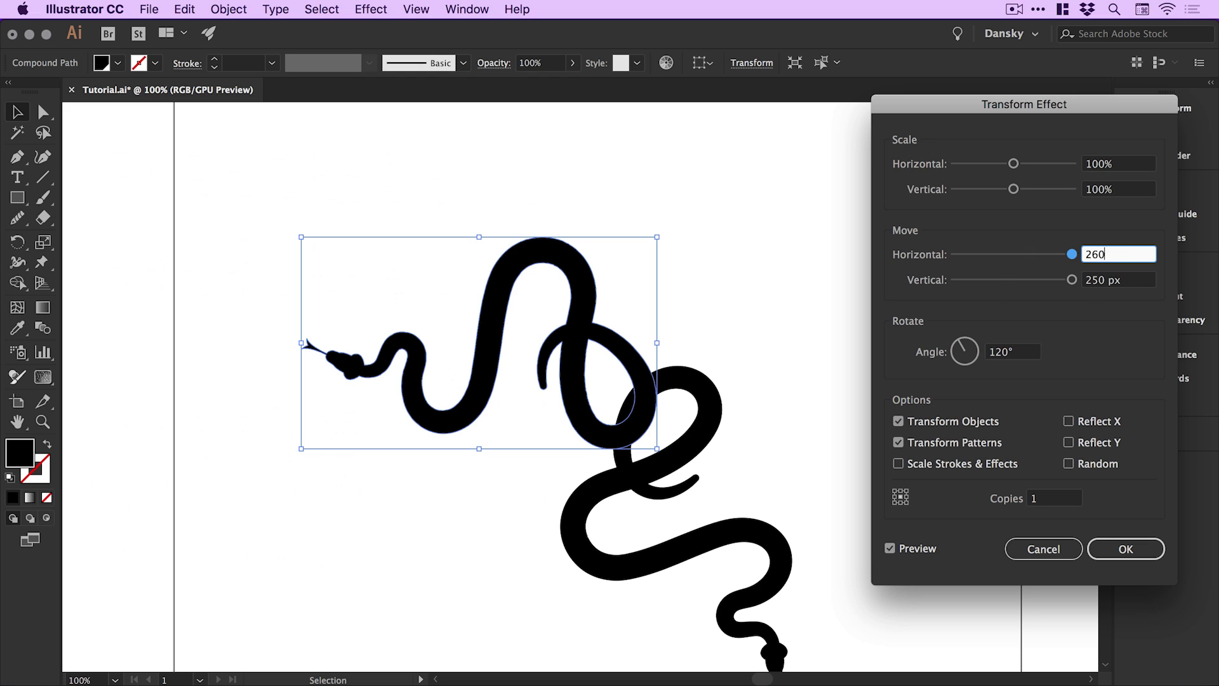
key(Tab)
text(260)
key(Tab)
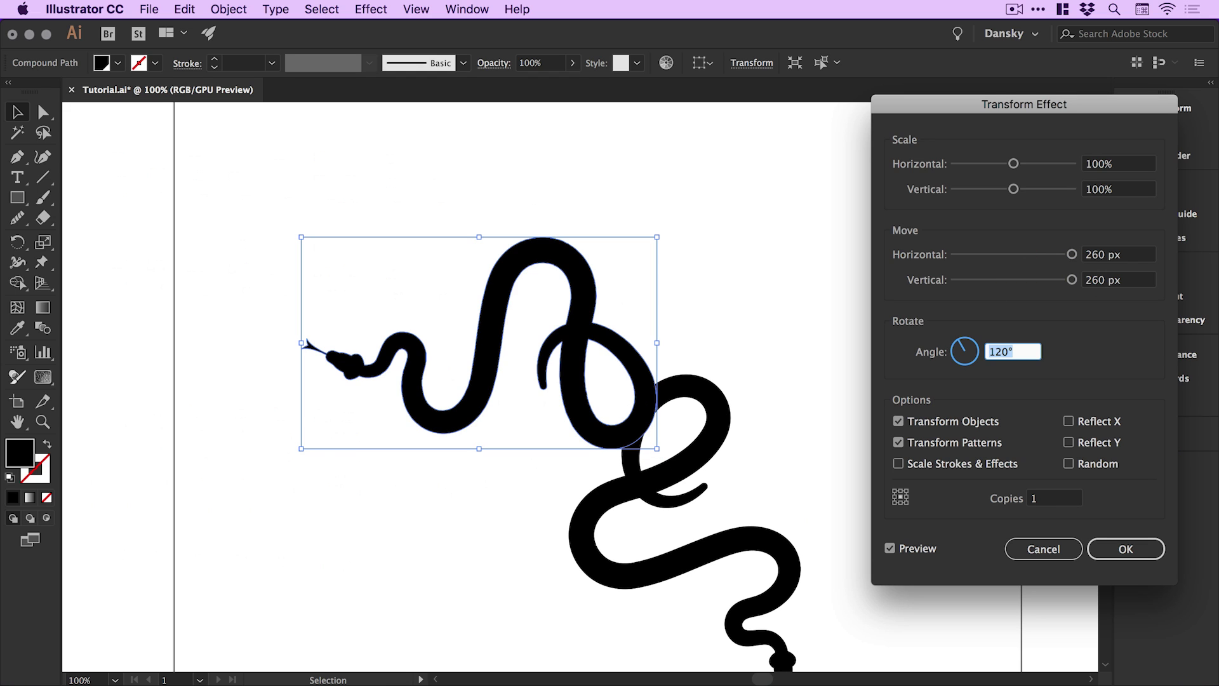
click(1118, 255)
text(265)
key(Tab)
text(265)
key(Tab)
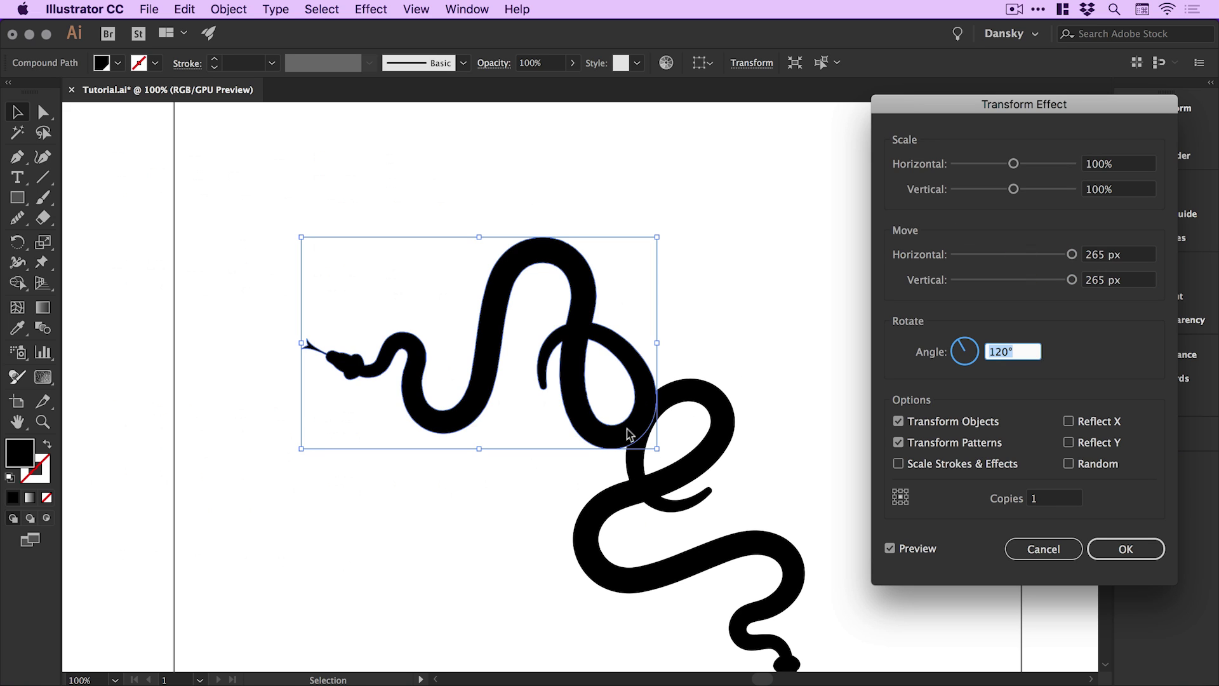
Set both the horizontal and vertical offsets to 262 px and the number of copies to 2
click(1117, 255)
text(262)
key(Tab)
text(262)
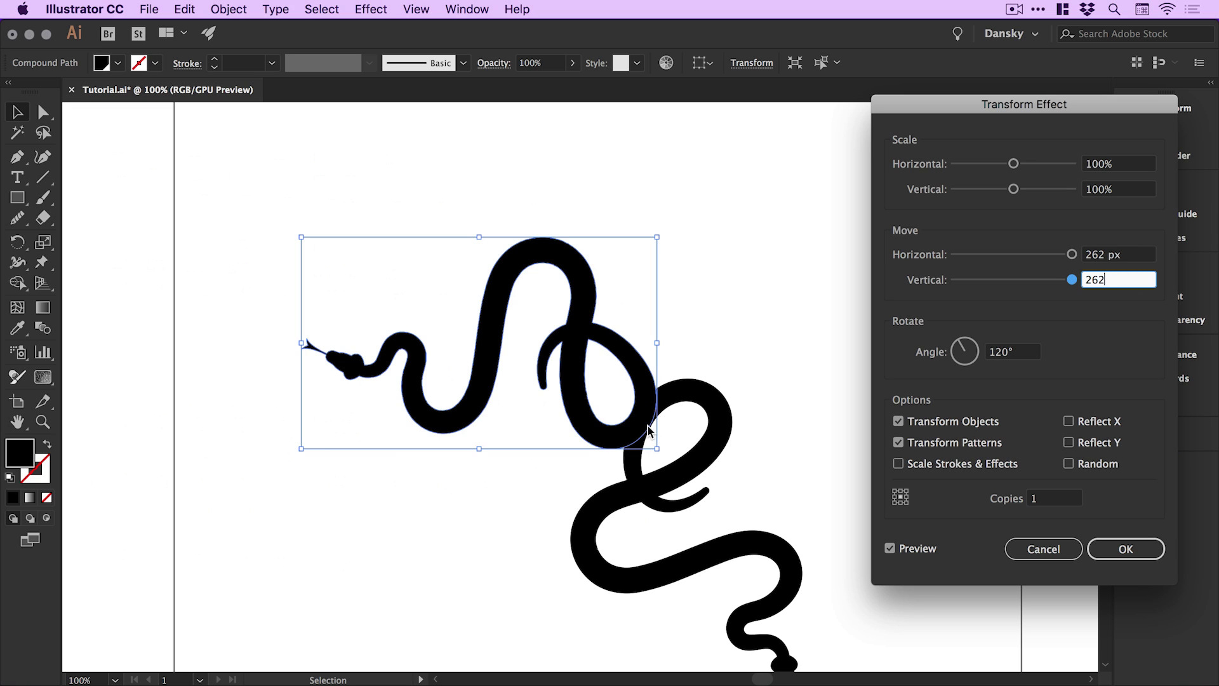
click(1050, 498)
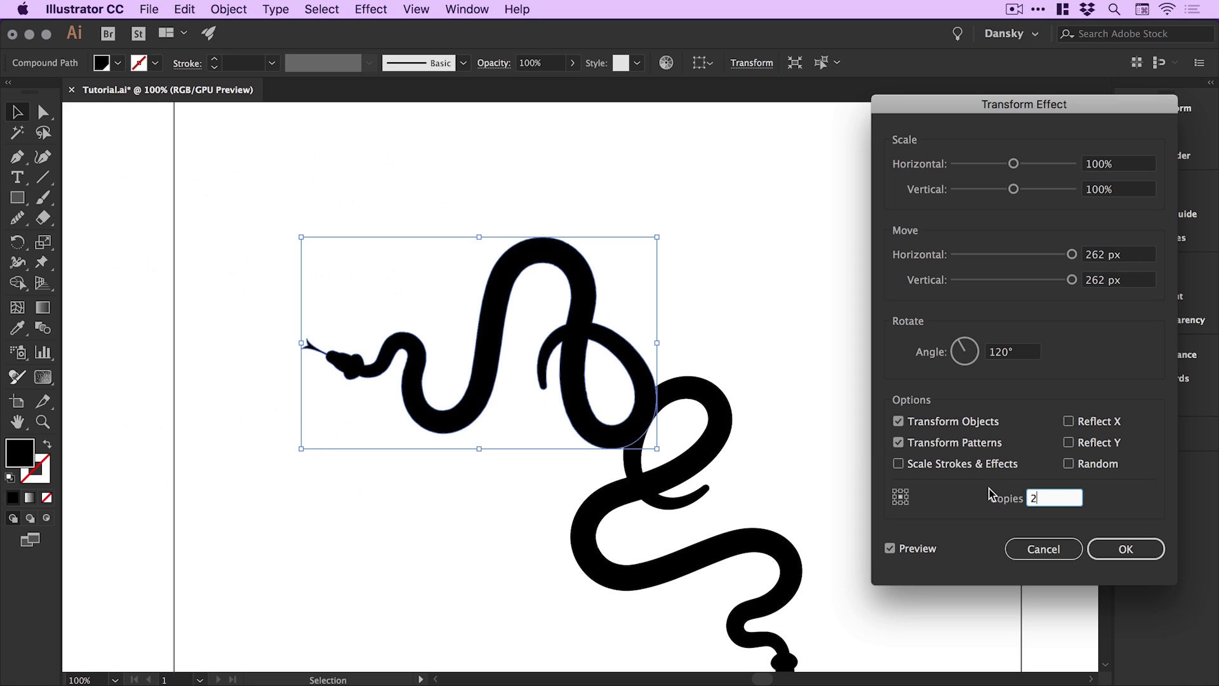
Enter 2 copies and apply the Transform effect to the snake
text(2)
key(Tab)
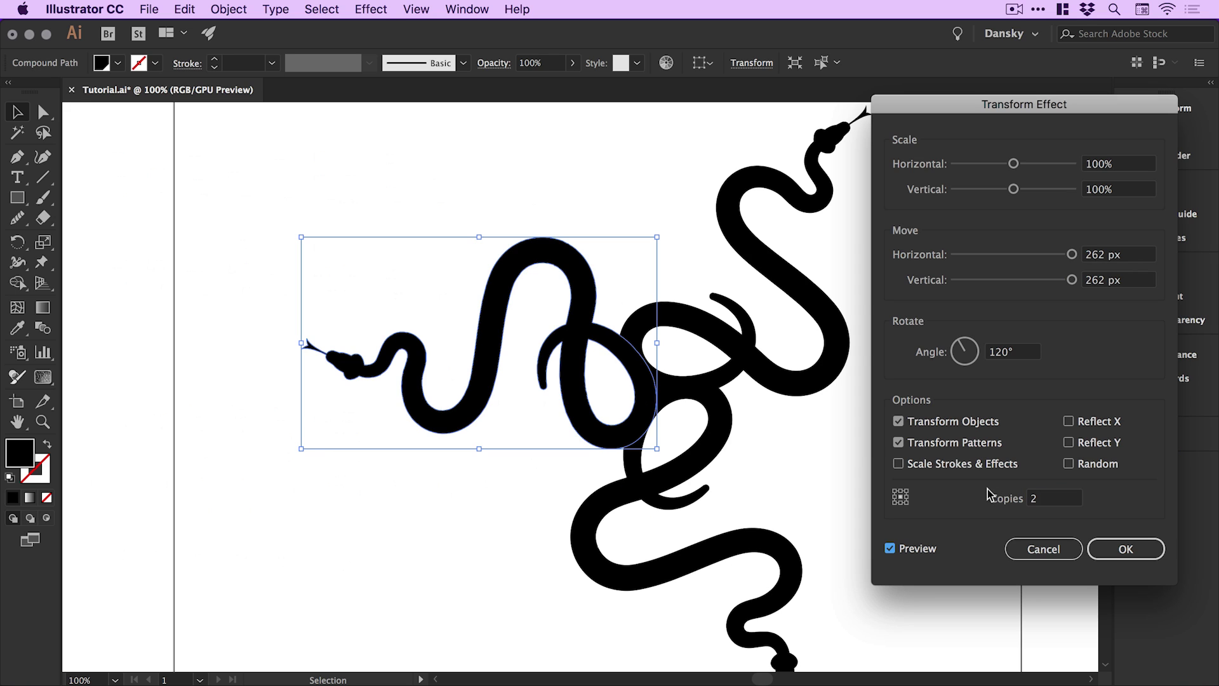
click(1118, 550)
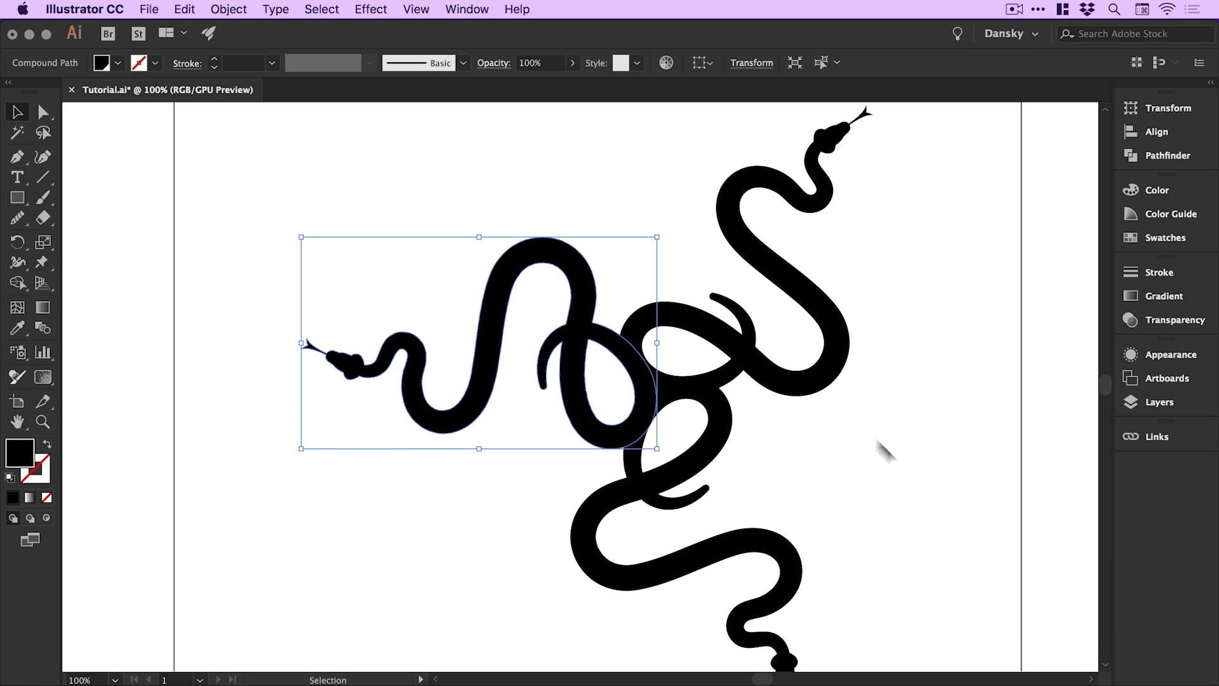
Check the snake's real paths in outline view, deselect it and return to preview
key(super+y)
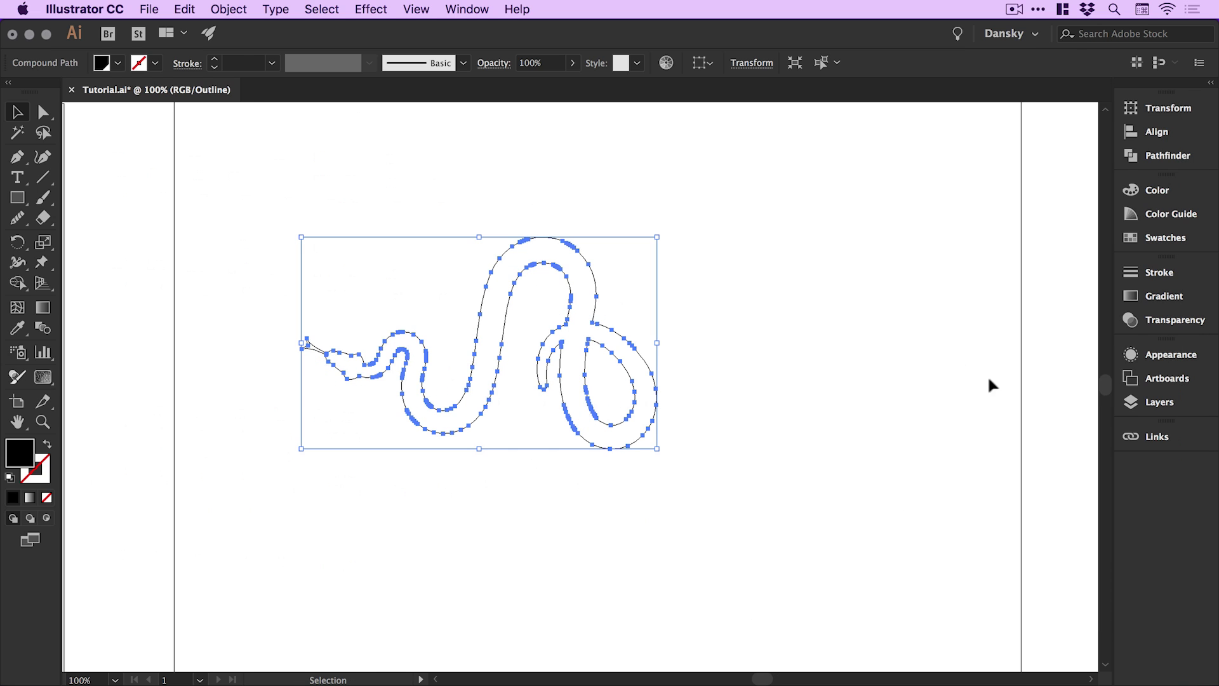
click(950, 425)
key(super+y)
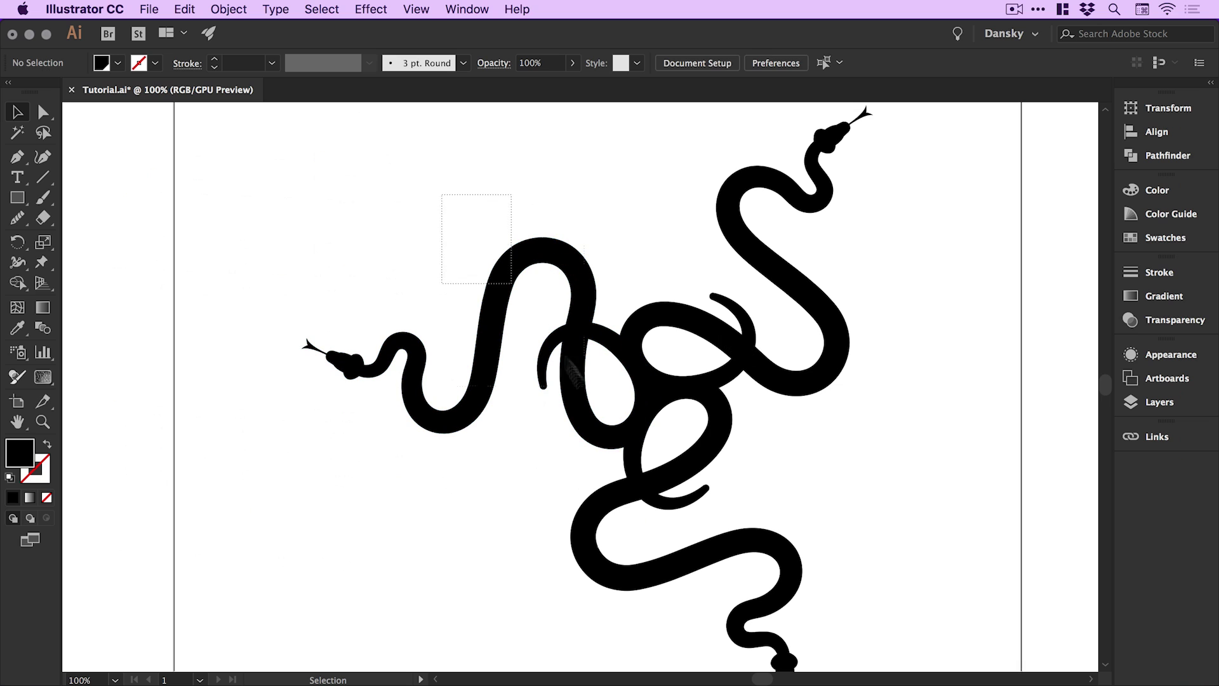
Select the original snake and review its editable Transform effect among its appearance attributes, leaving the settings as they are
click(541, 327)
click(373, 9)
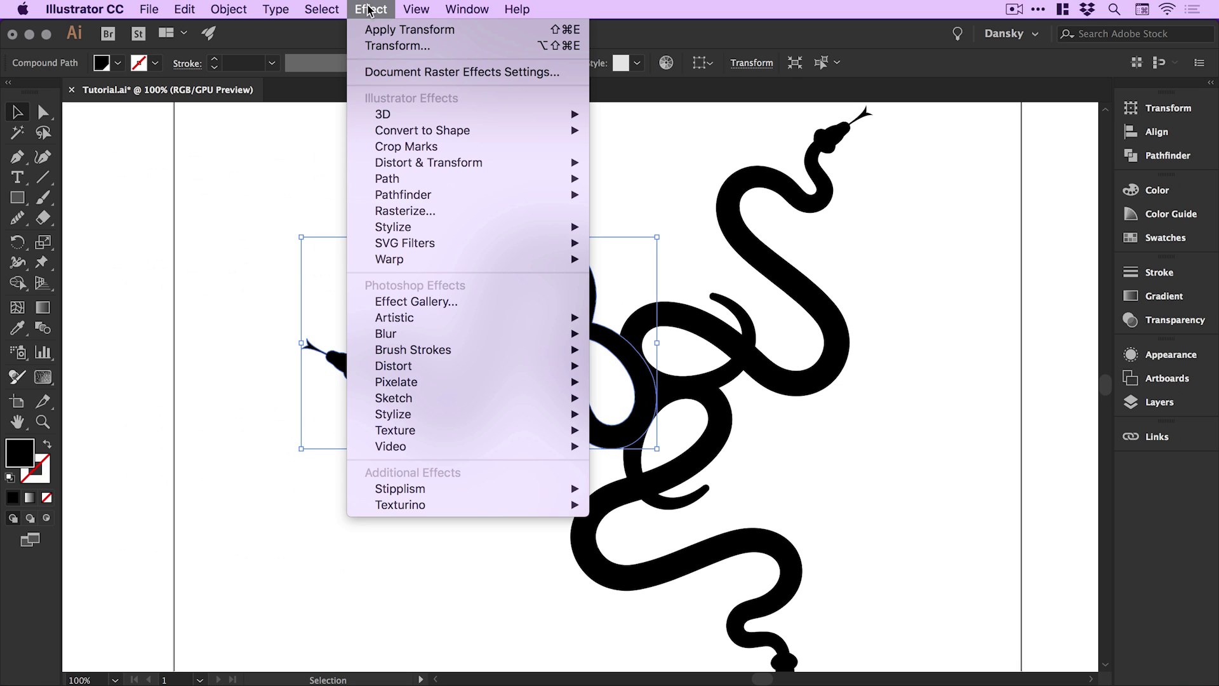
click(406, 30)
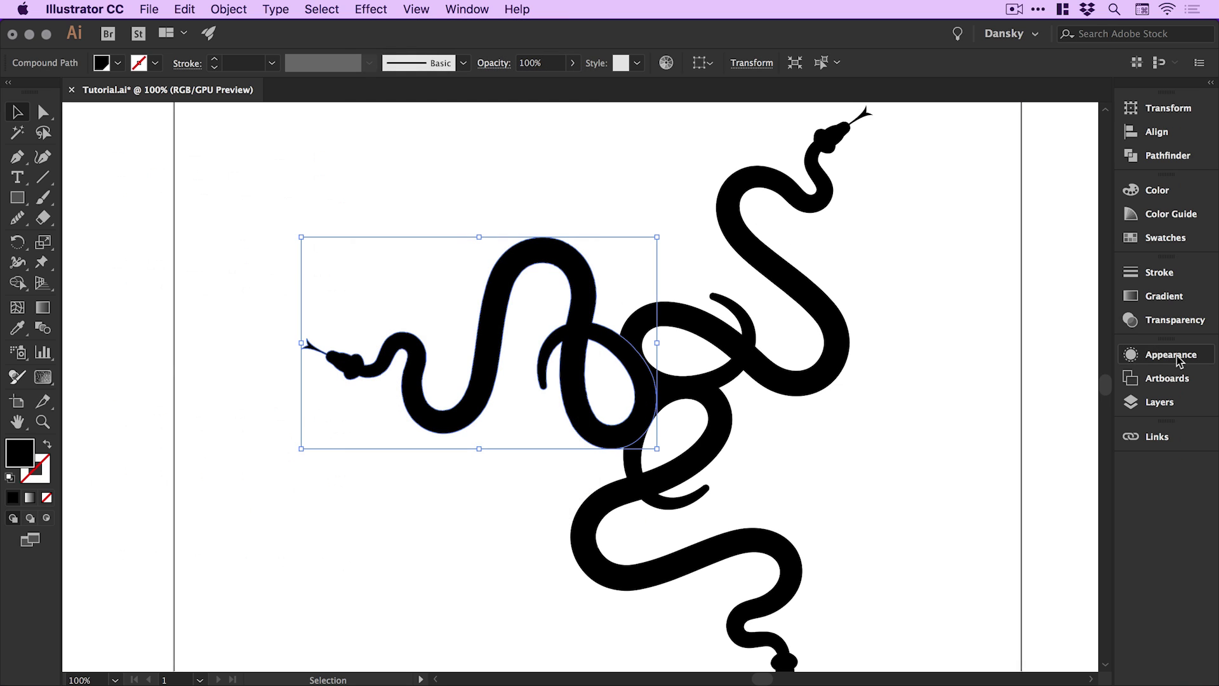
click(1175, 357)
click(1175, 356)
click(467, 9)
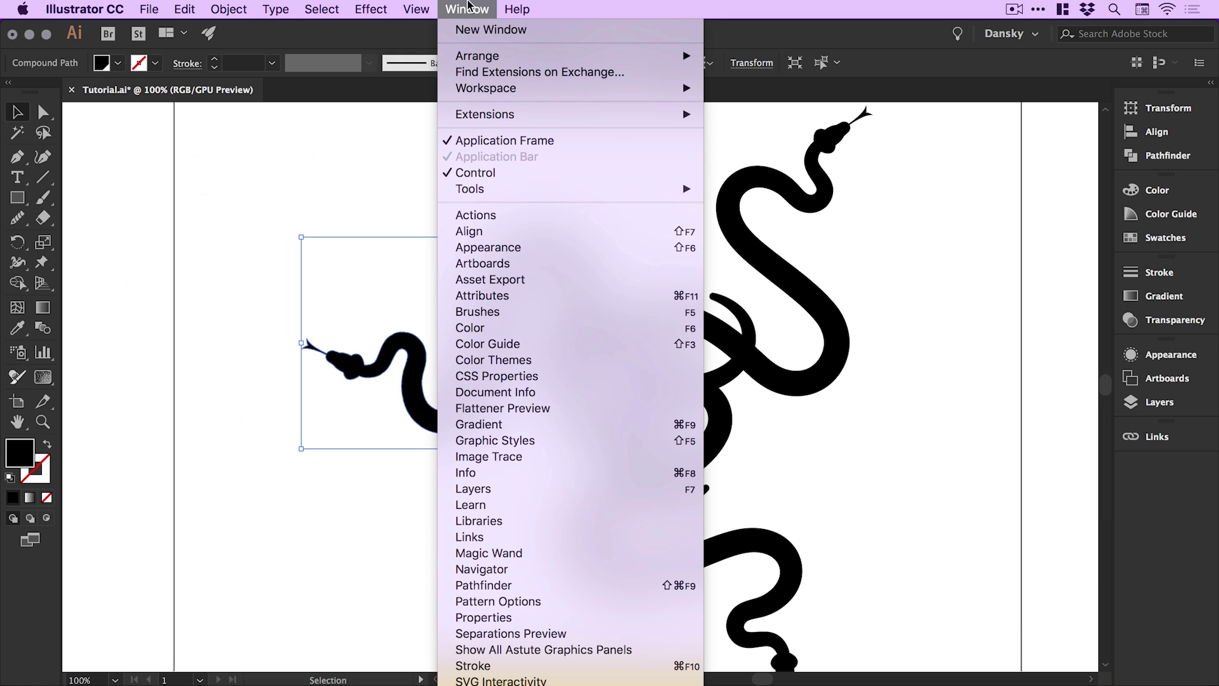
click(498, 247)
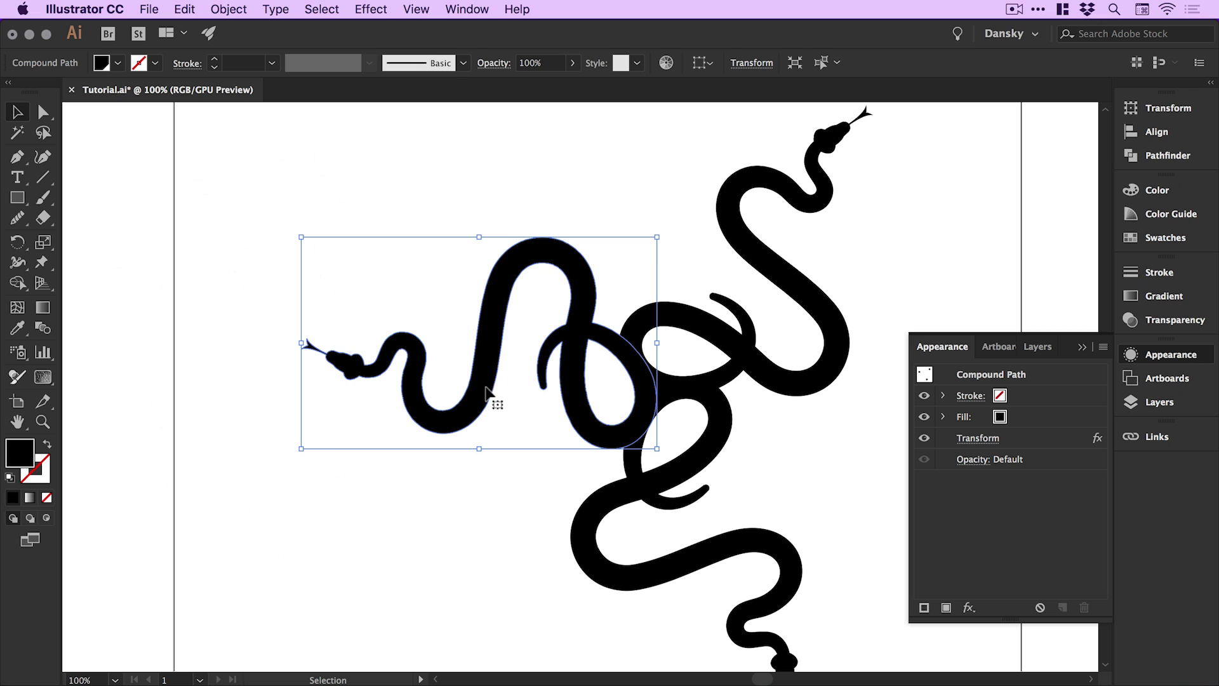
click(978, 442)
click(1047, 549)
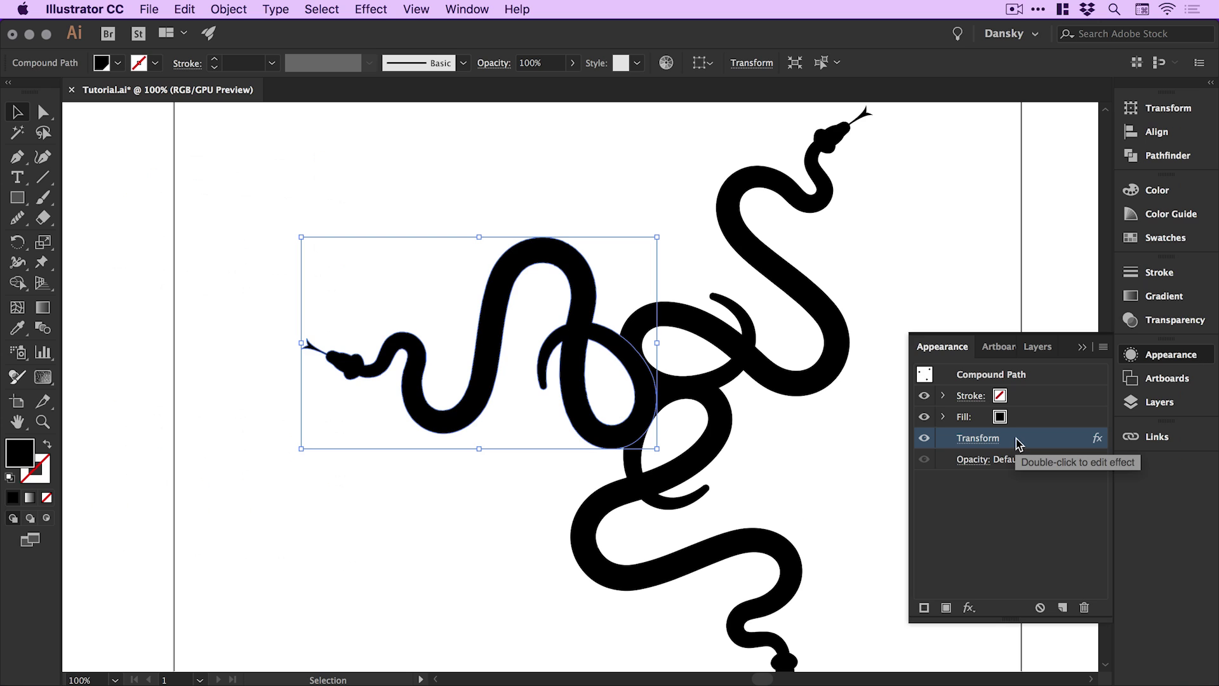
click(851, 209)
mouse_move(831, 233)
mouse_down()
mouse_move(766, 403)
mouse_move(843, 231)
mouse_up()
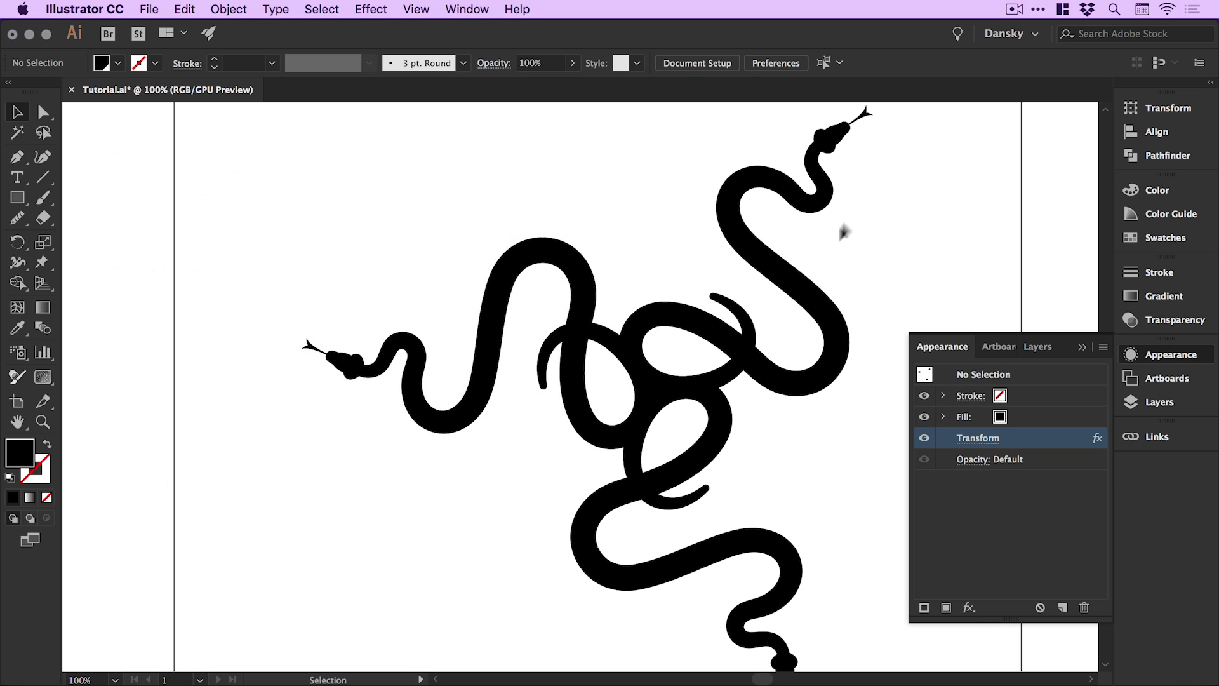
click(1167, 357)
Expand the appearance of the original snake to turn its Transform copies into real paths
drag(368, 218, 609, 476)
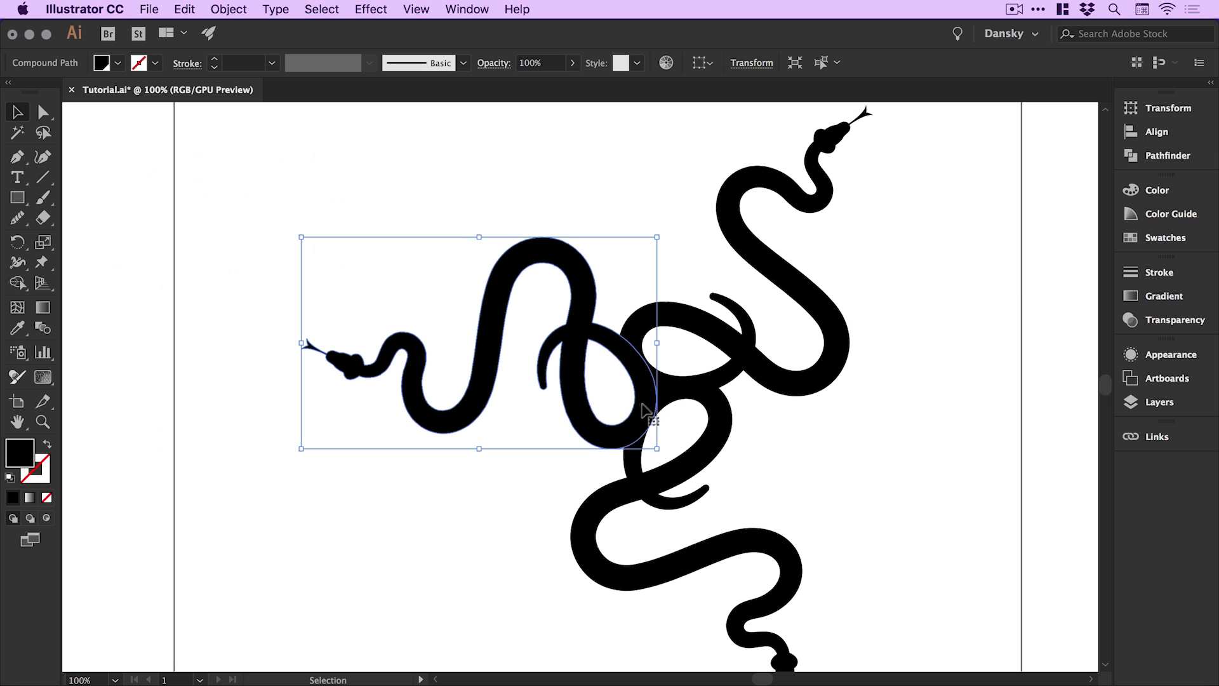
click(236, 10)
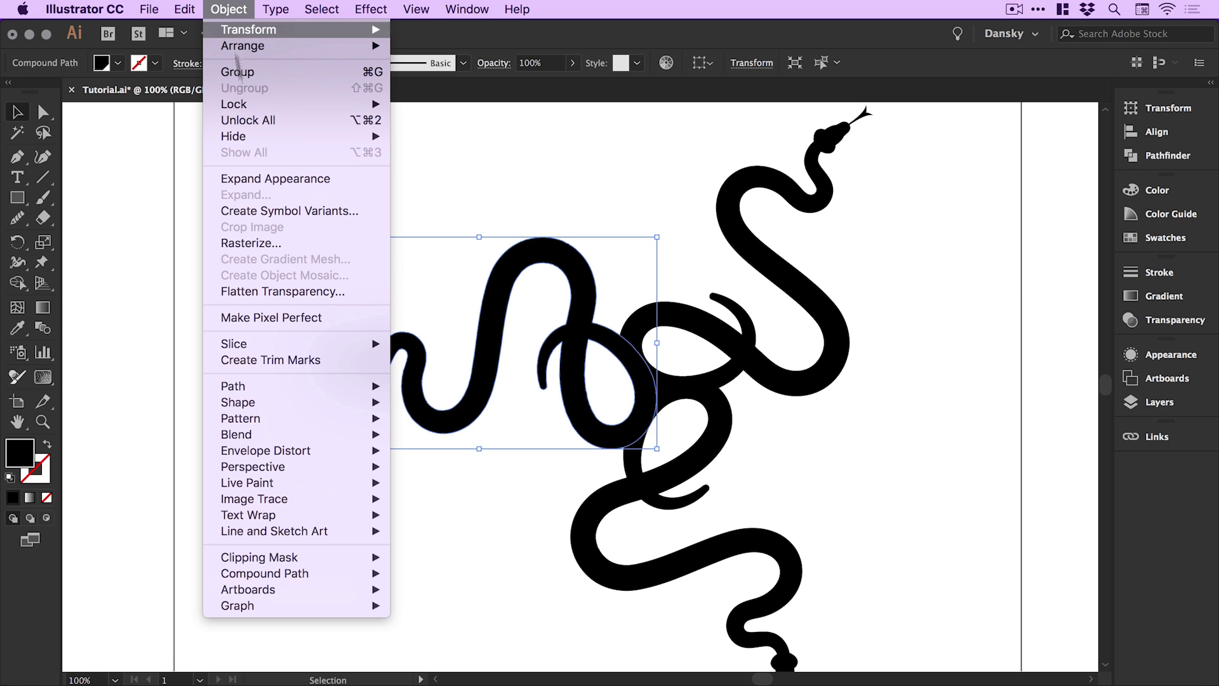
click(249, 179)
Examine the expanded snakes in outline view, check the group's appearance attributes and return to preview
key(a)
key(ctrl+y)
key(v)
click(236, 229)
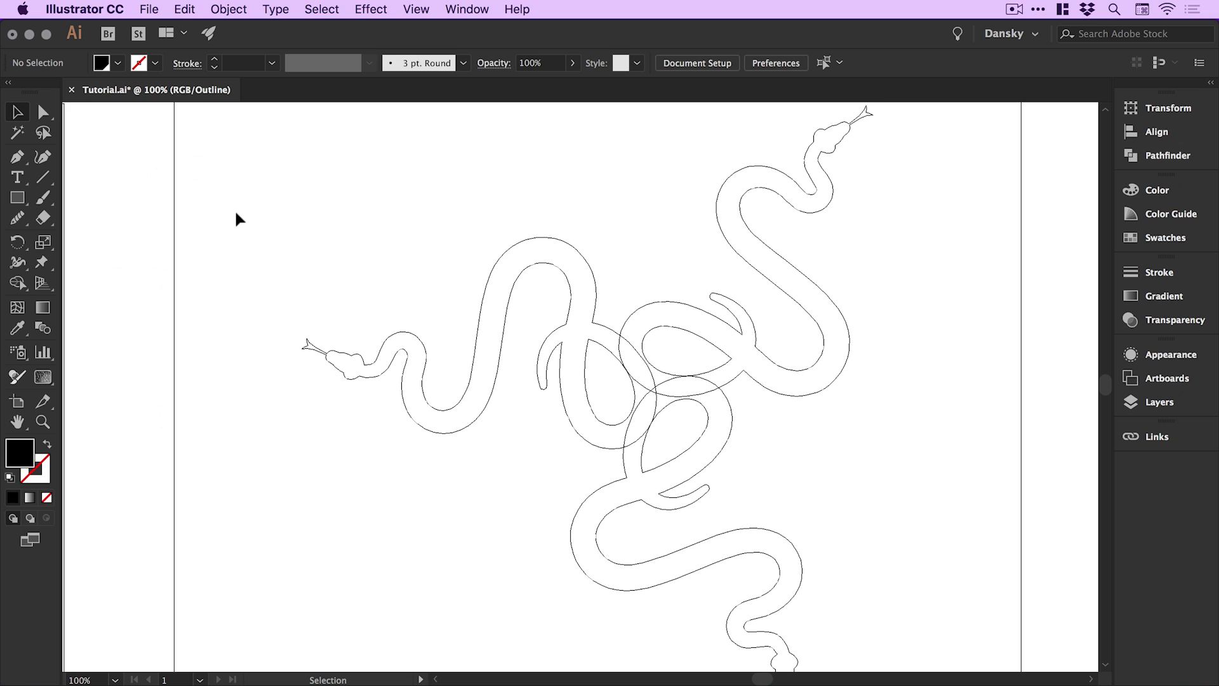
drag(257, 213, 754, 463)
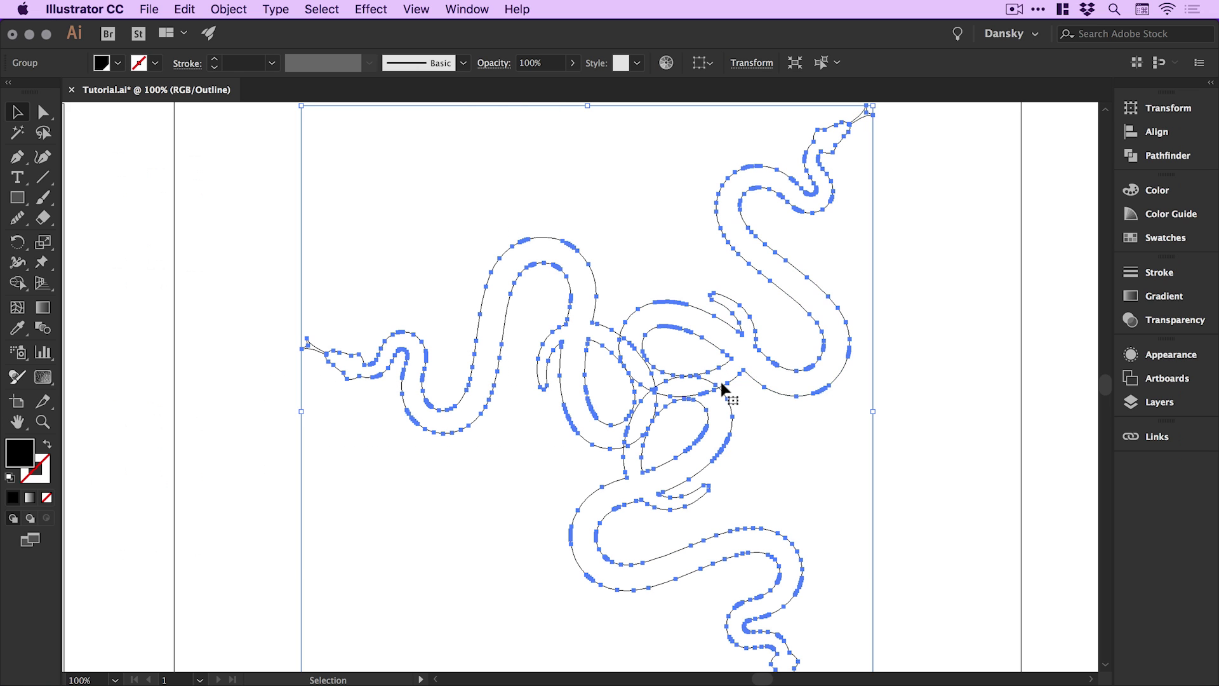
click(1169, 353)
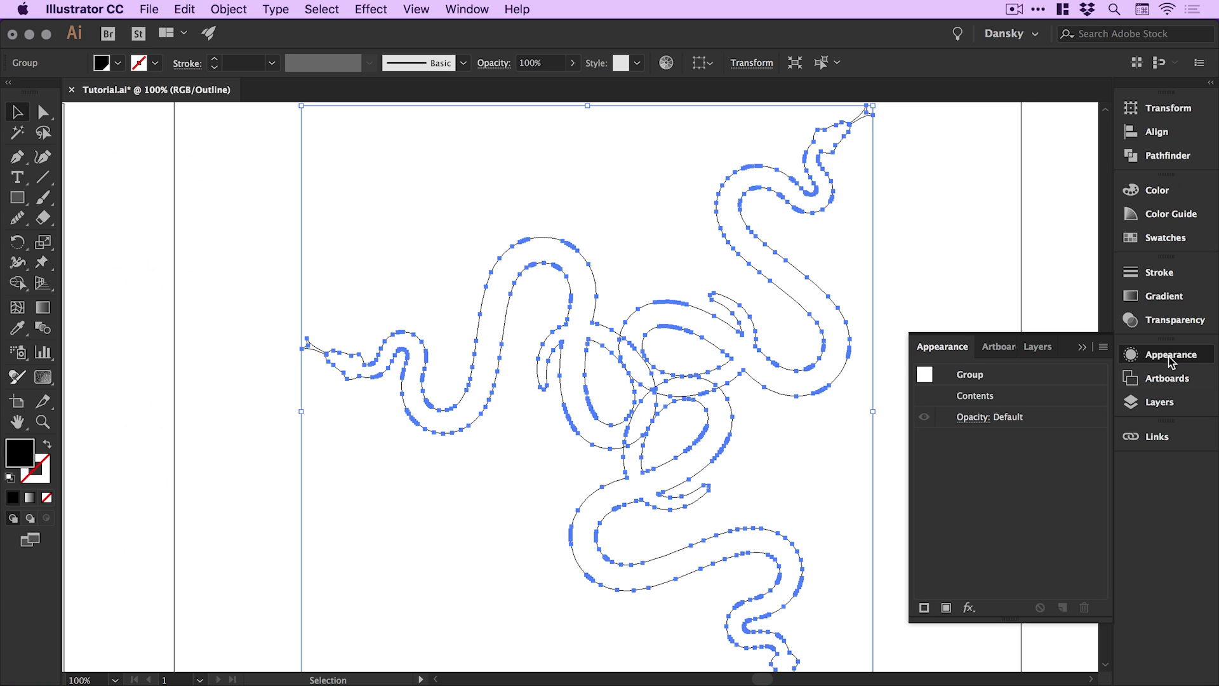
click(1167, 359)
key(super+y)
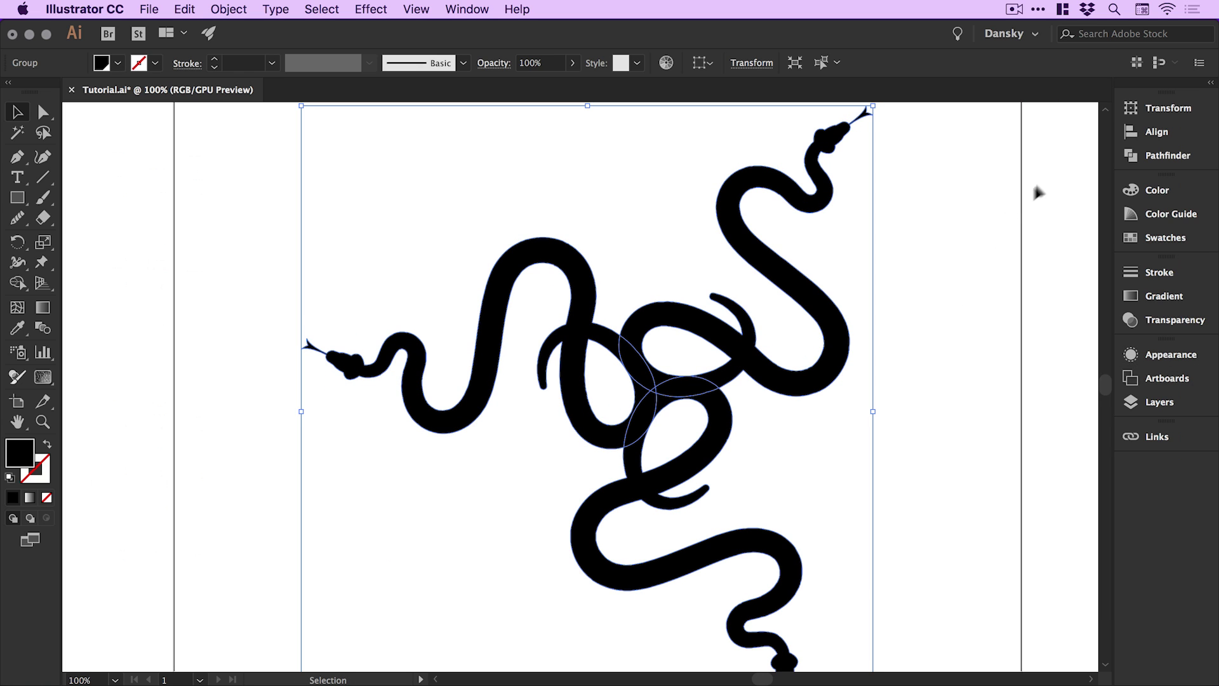
Unite the three expanded snakes into a single shape
click(1146, 154)
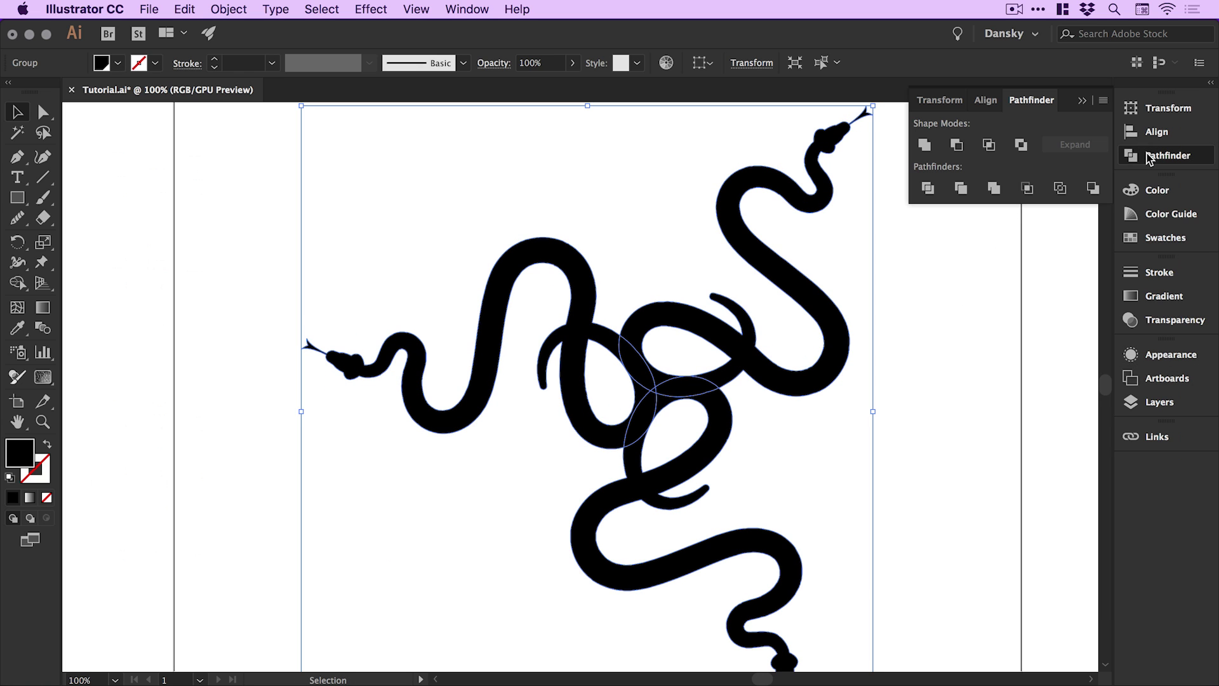
click(928, 143)
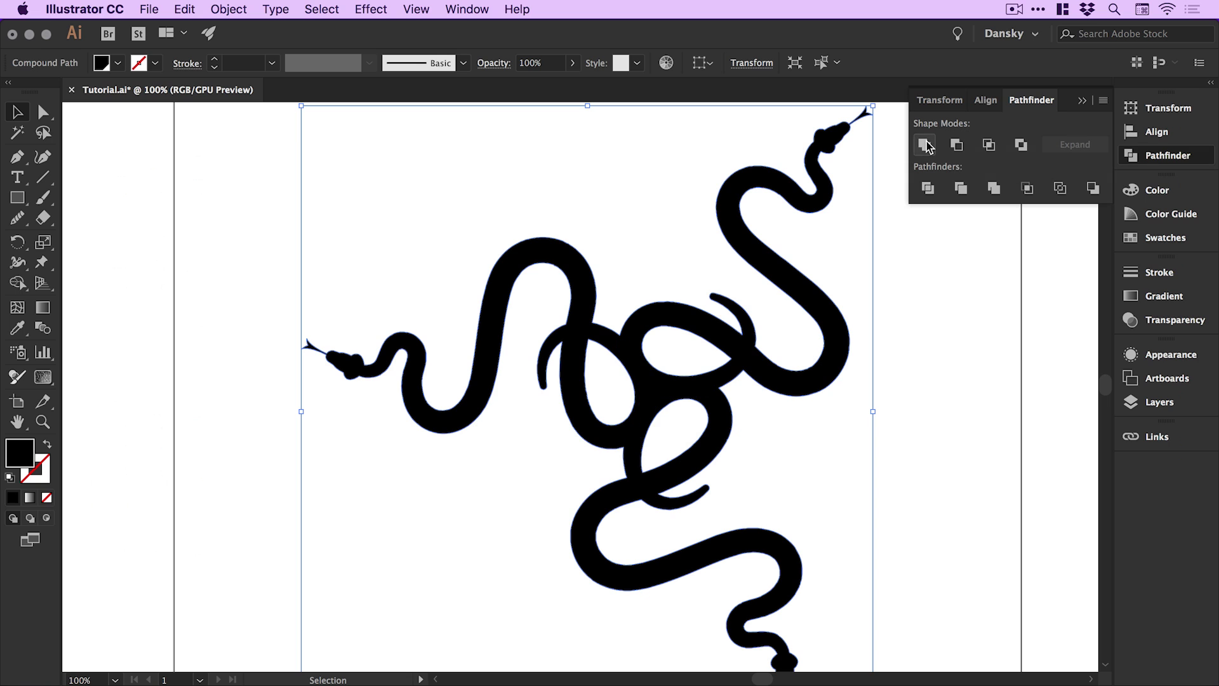
click(1158, 159)
Move the united snake logo down to sit near the middle of the artboard
key(a)
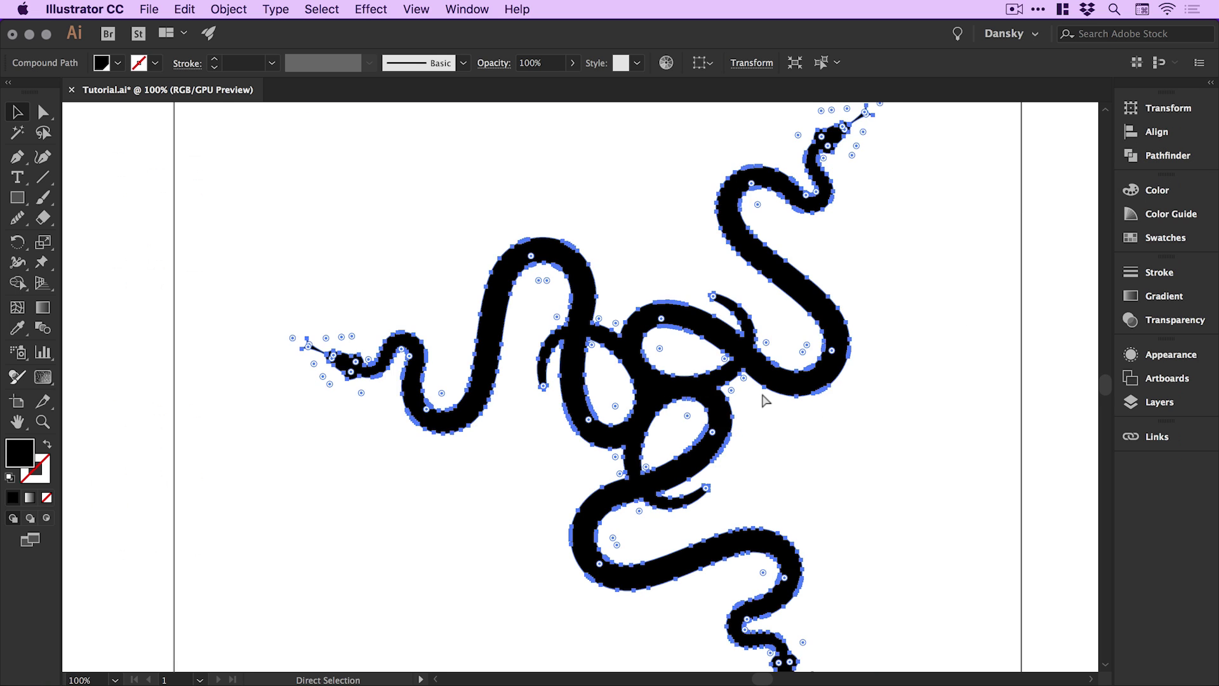
key(super+minus)
key(super+minus)
key(v)
drag(607, 377, 603, 403)
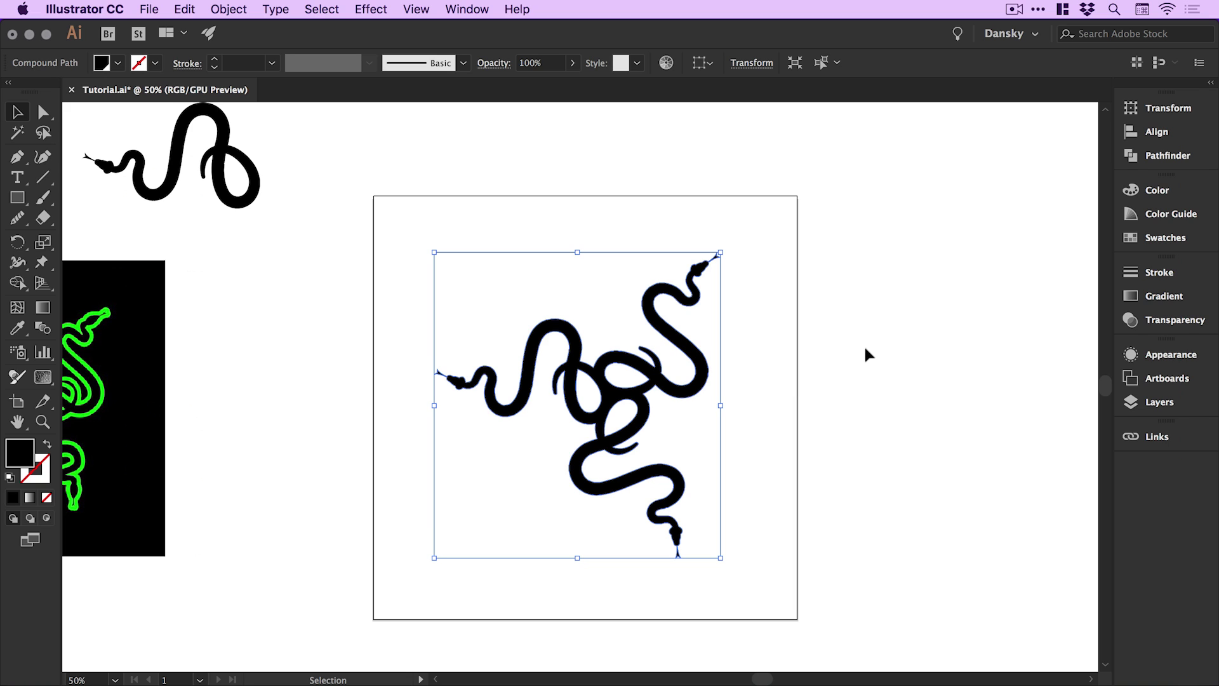
Fill the snake logo with the RGB Green swatch and make that swatch global
click(1161, 236)
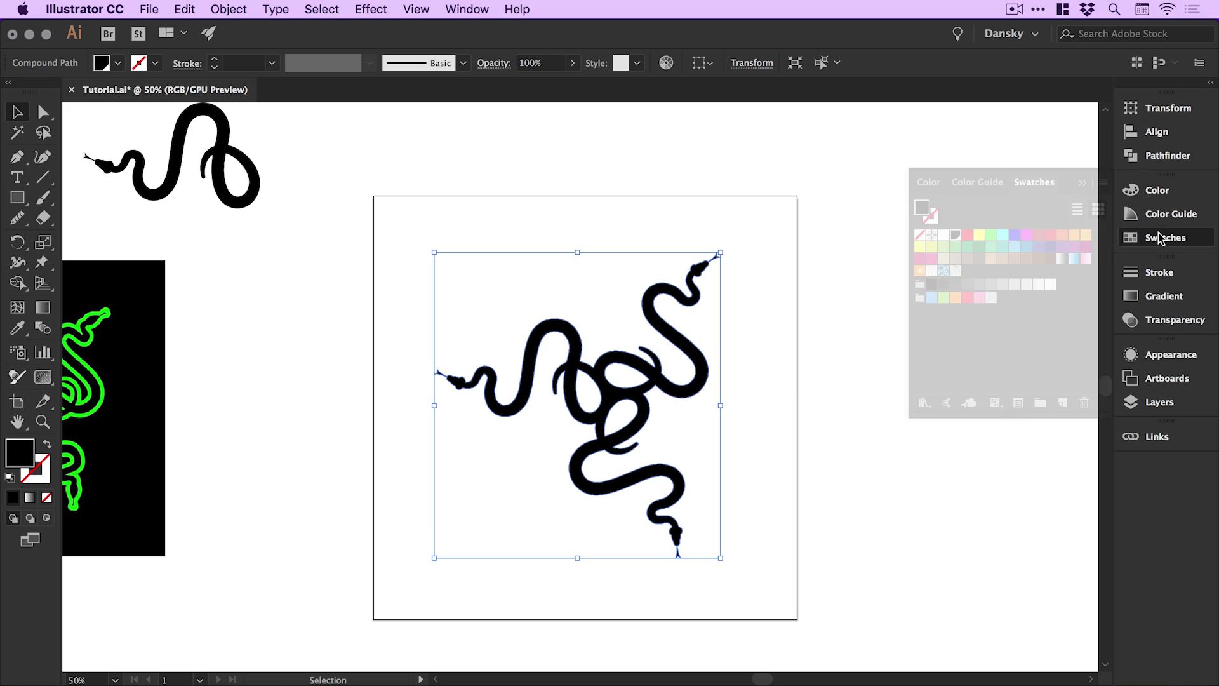
click(991, 239)
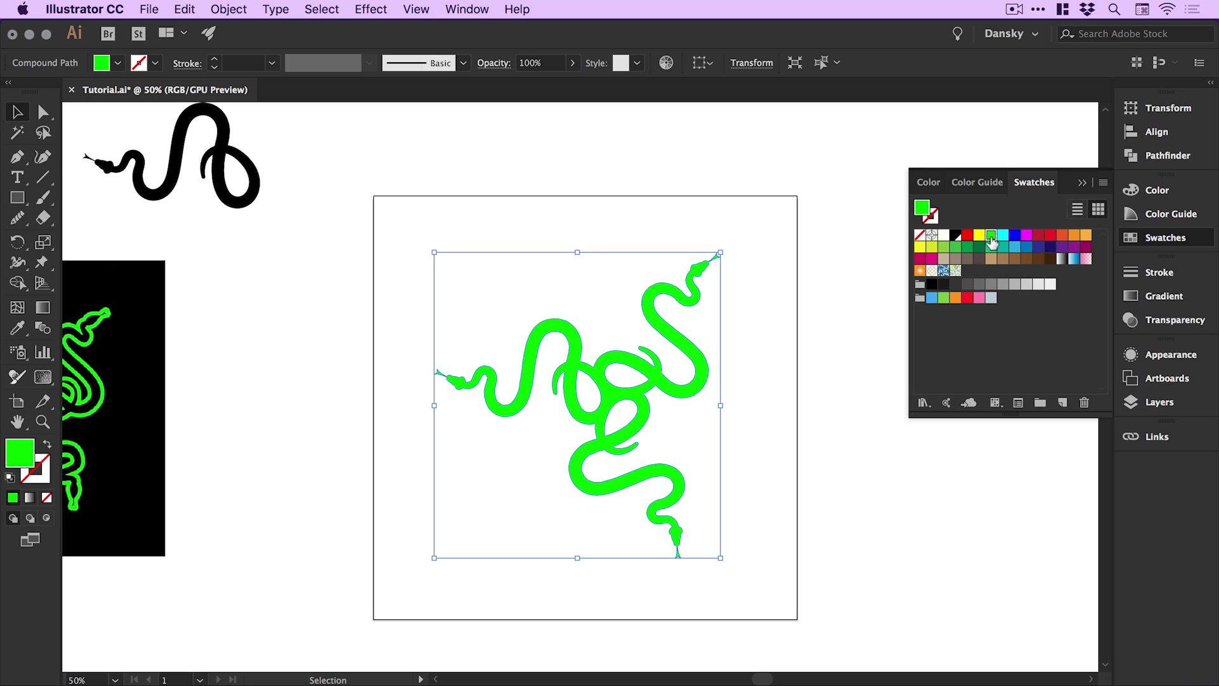
double_click(991, 239)
click(678, 337)
click(781, 539)
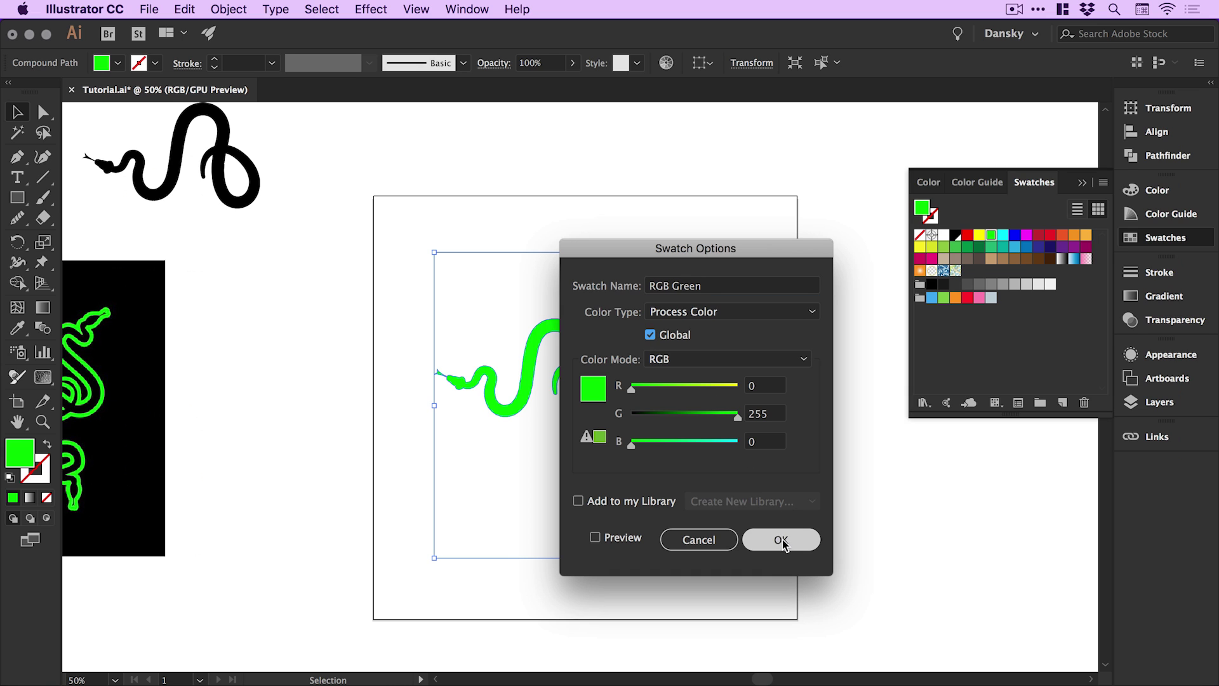
click(1176, 243)
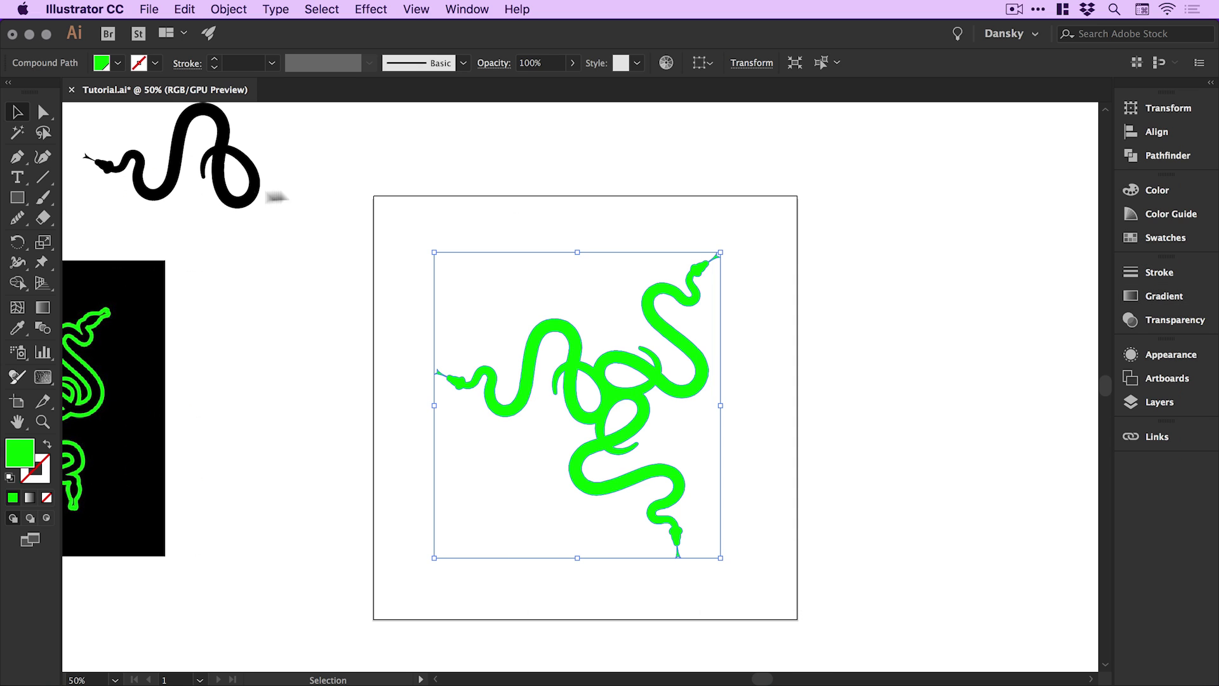
Draw a rectangle covering the whole artboard and fill it with the Black swatch
click(17, 199)
drag(373, 196, 797, 619)
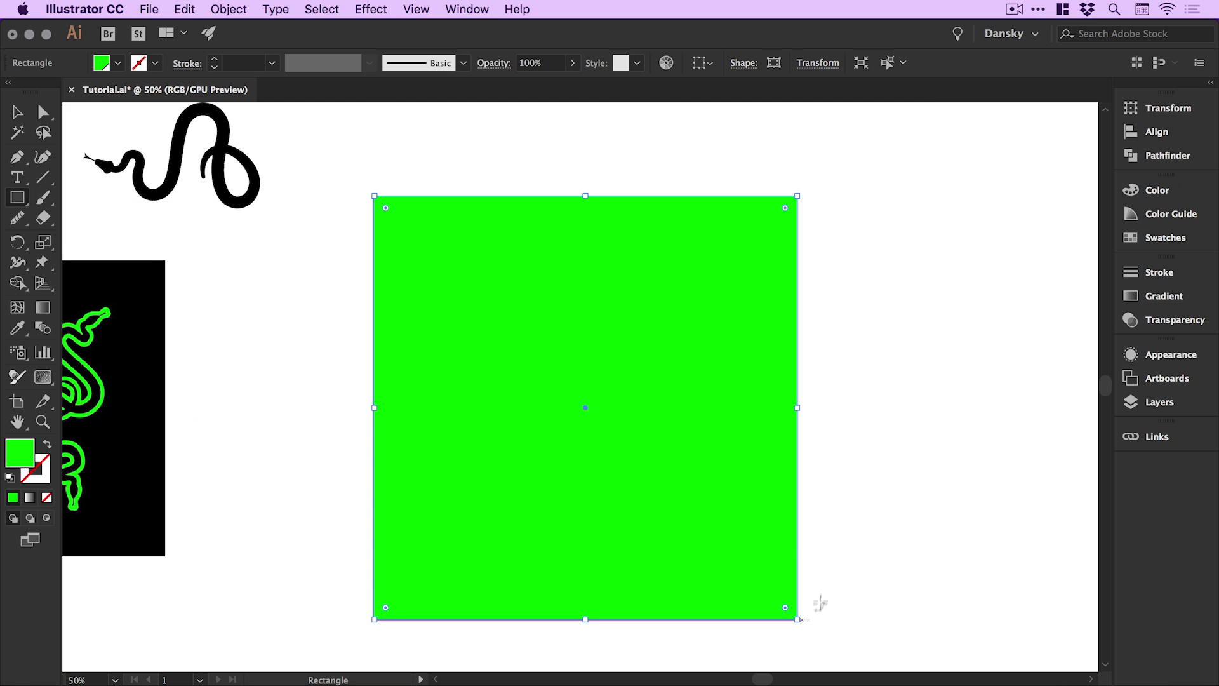
click(17, 112)
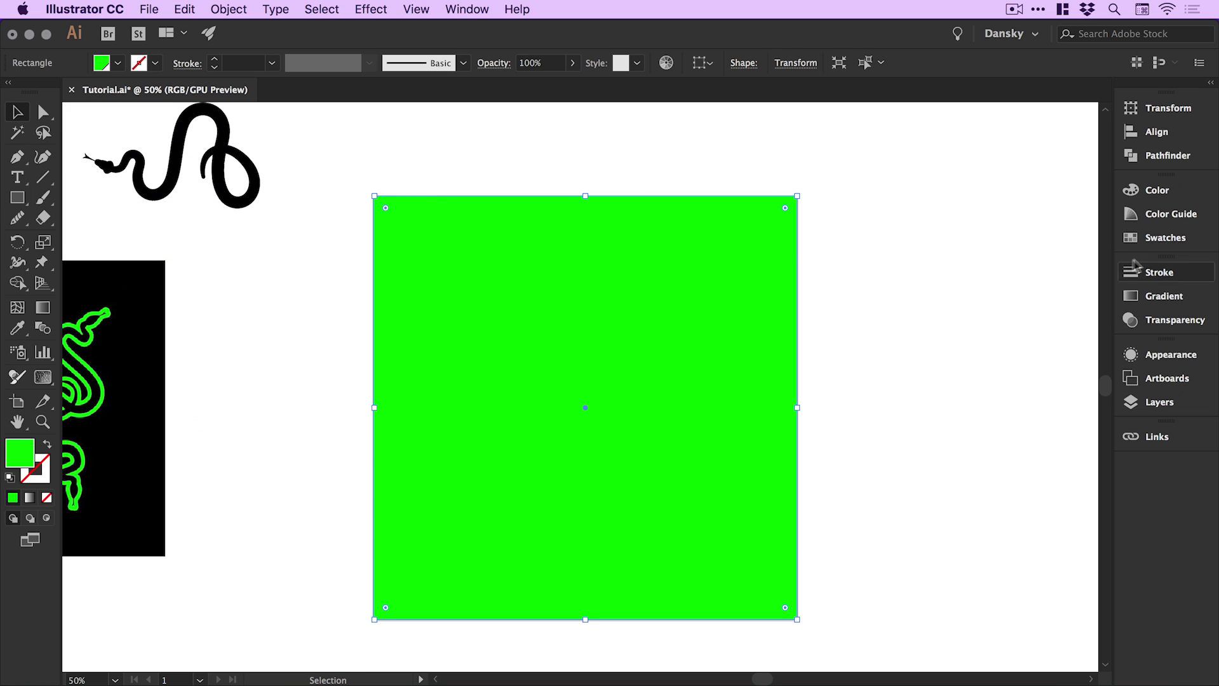
click(1167, 244)
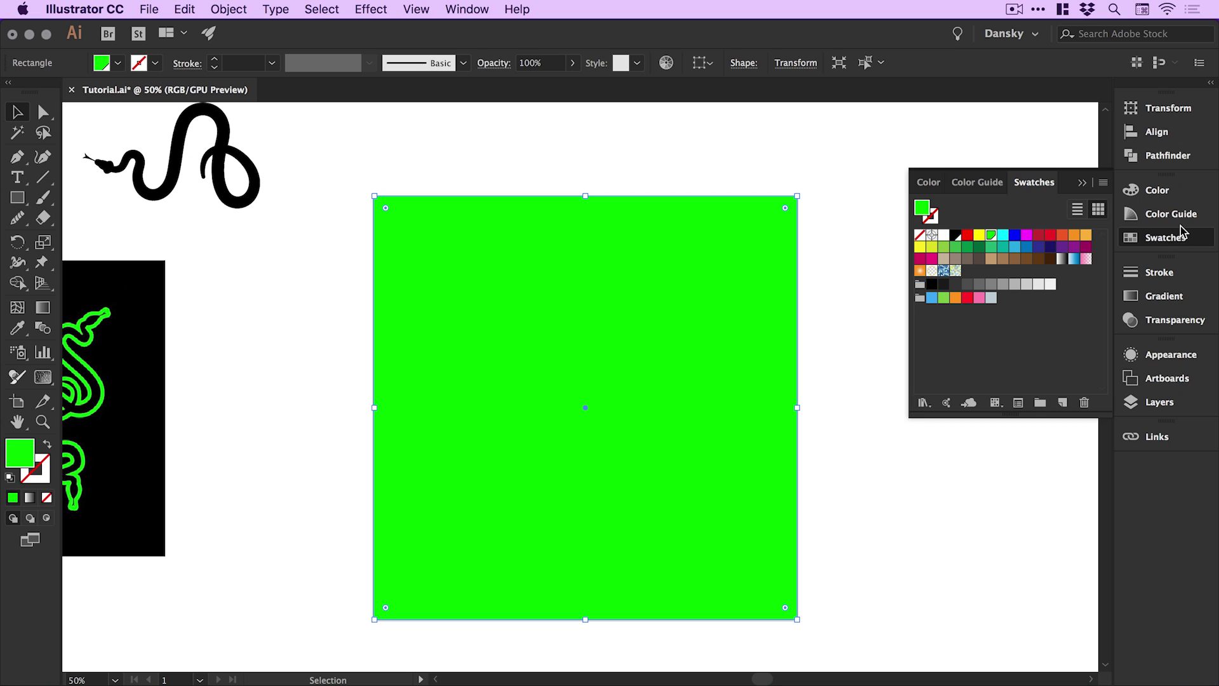
click(956, 237)
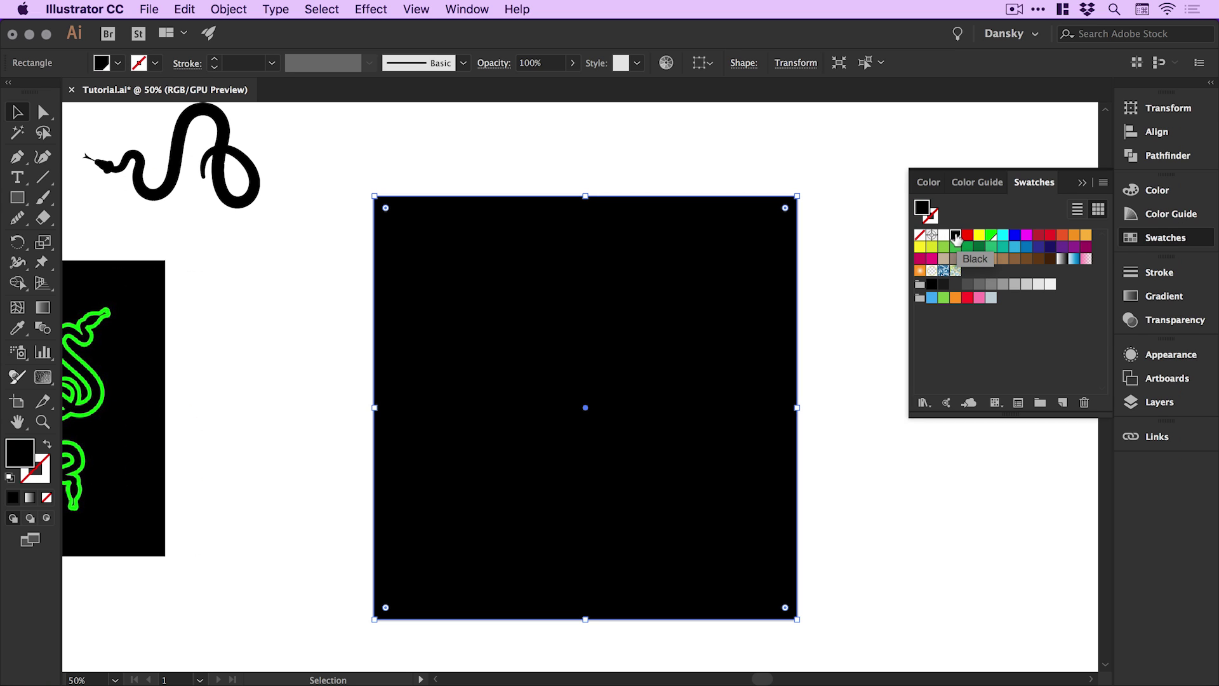
Send the black rectangle to the back, behind the green snake logo
click(230, 9)
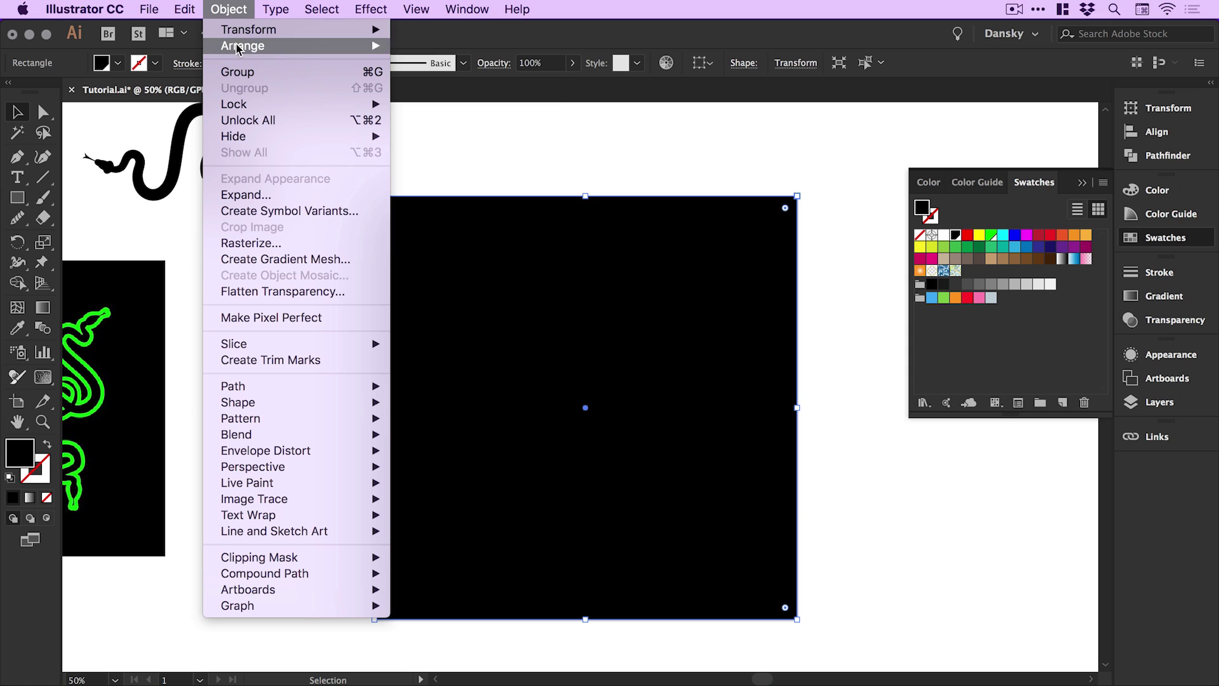
mouse_move(236, 46)
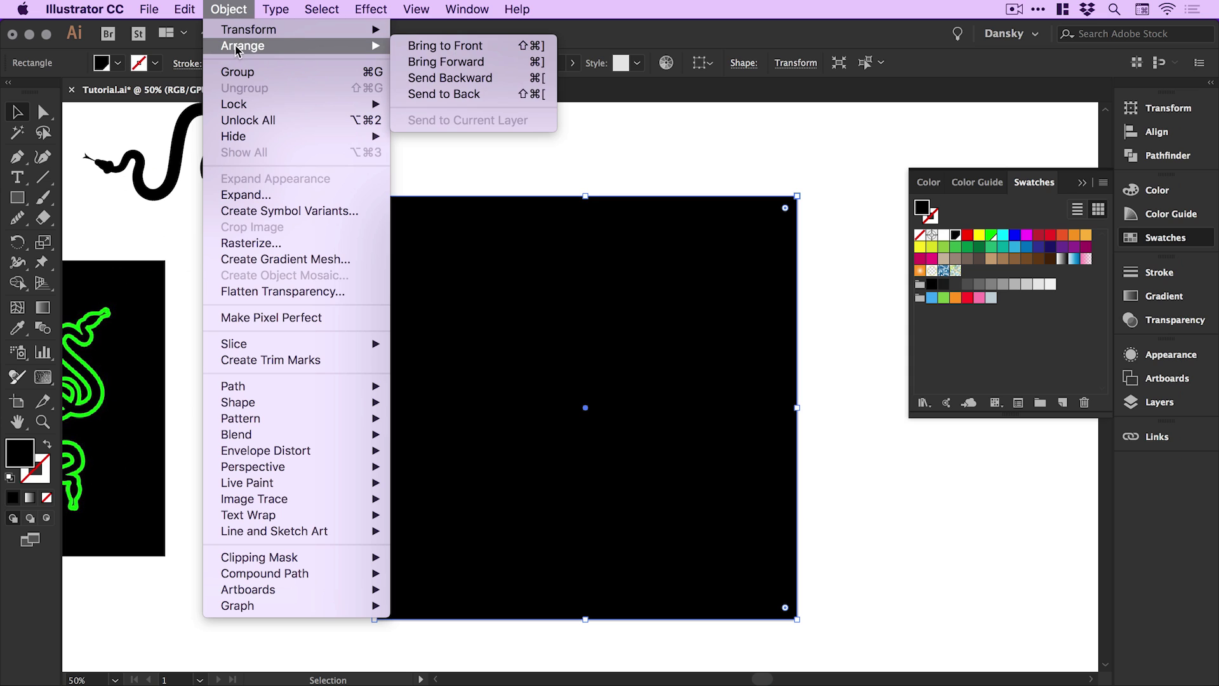
click(487, 94)
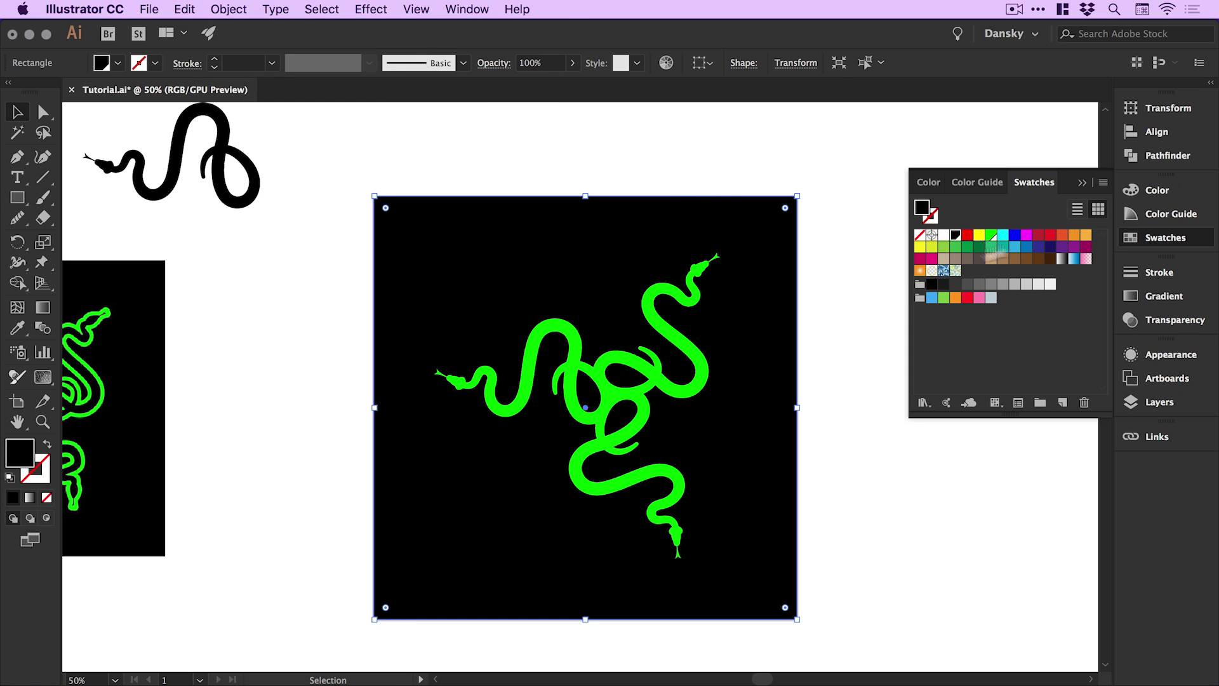
click(1162, 237)
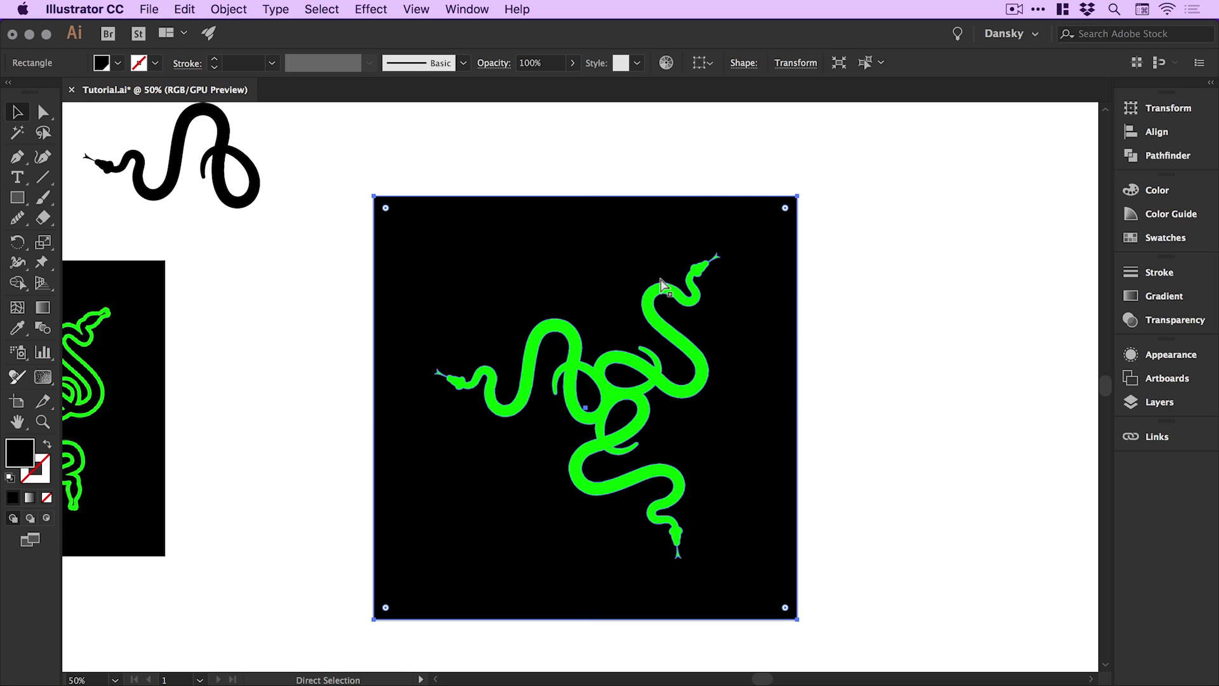
Swap the fill and stroke of the snake logo so it has a green outline and no fill
key(super+equal)
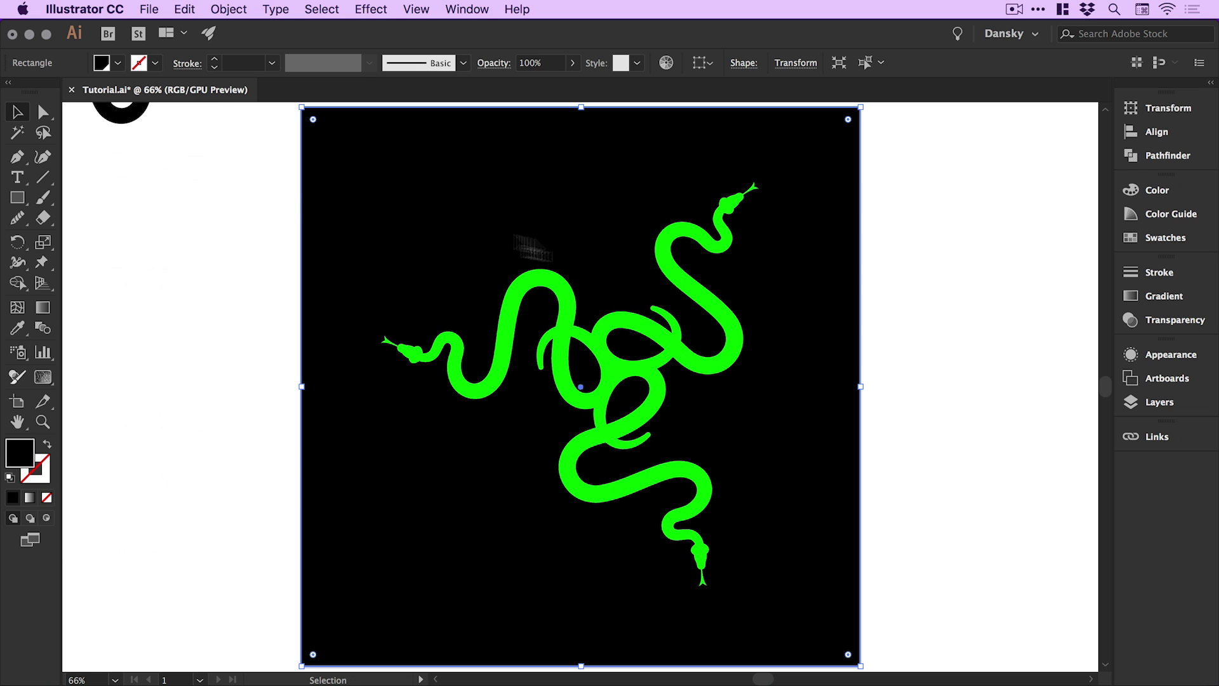
click(602, 346)
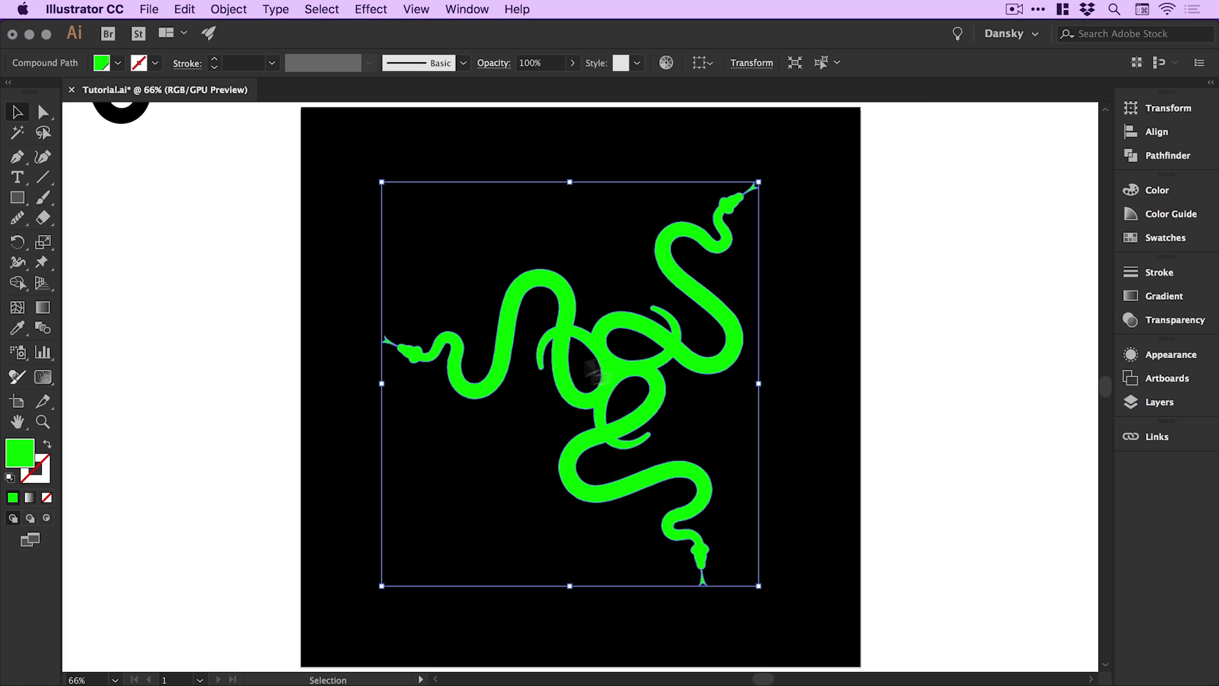
click(48, 448)
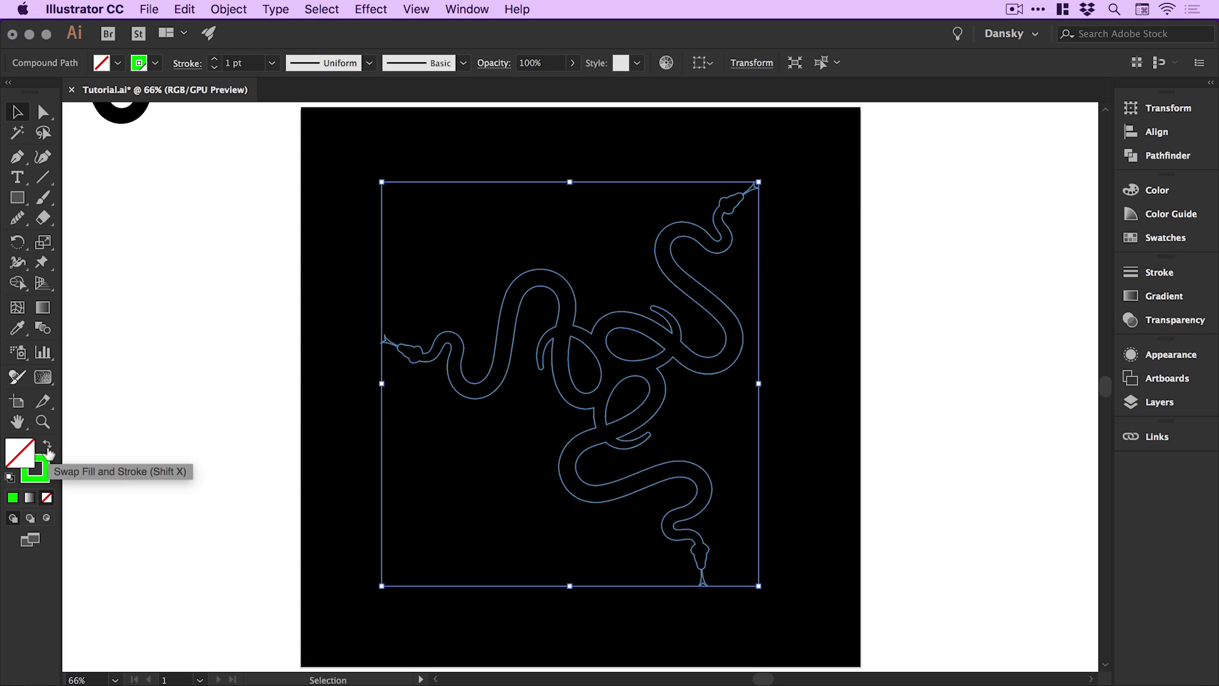
Set the snake logo's stroke weight to 8 pt and align the stroke to the outside of the path
click(1162, 272)
click(978, 286)
click(979, 286)
click(979, 286)
click(978, 286)
click(979, 286)
click(978, 285)
click(978, 286)
click(978, 285)
click(978, 286)
click(979, 286)
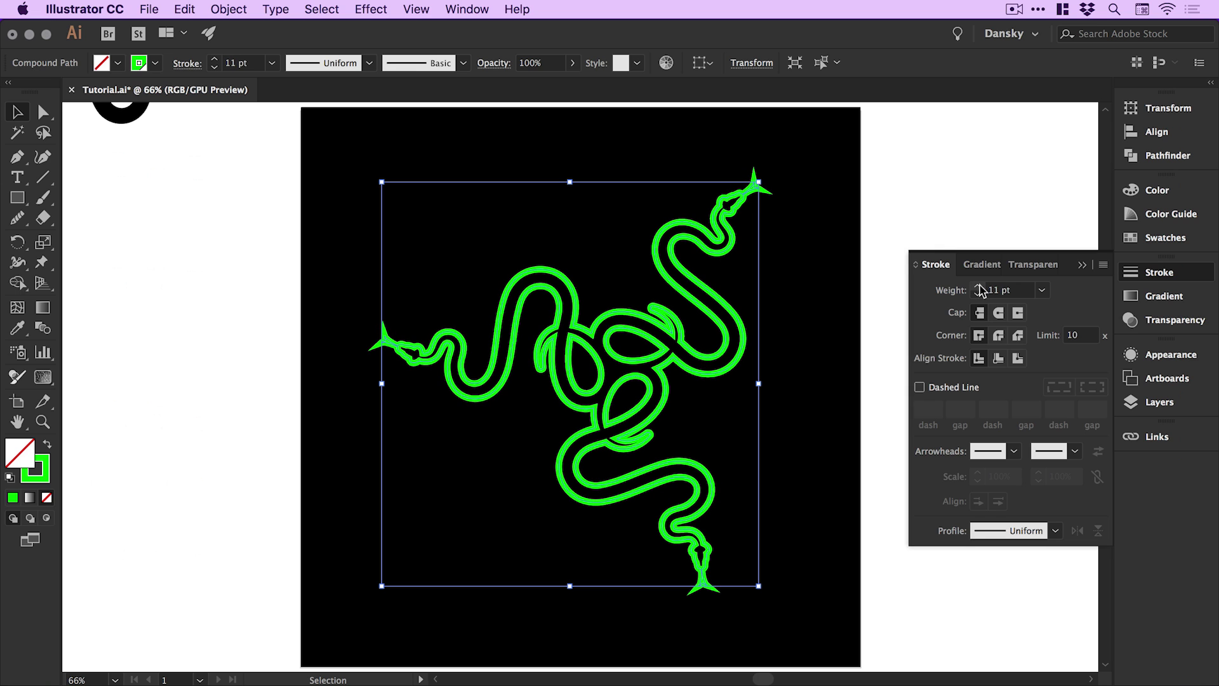
click(979, 295)
click(979, 295)
click(978, 294)
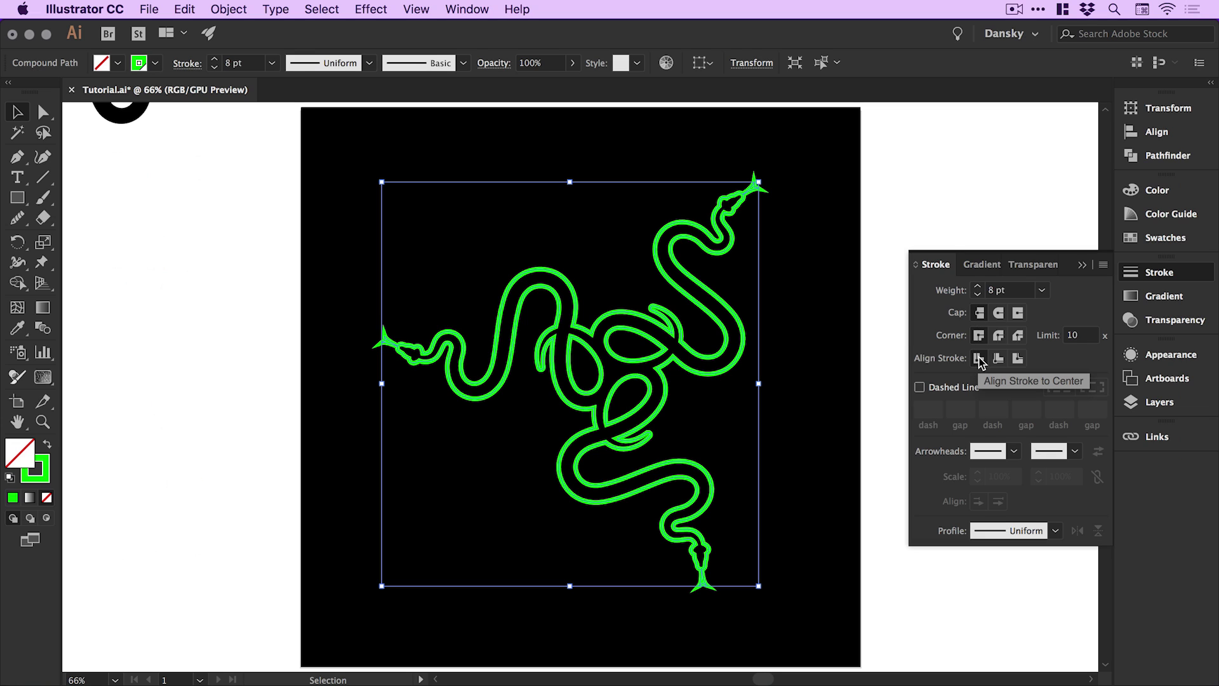
click(1018, 359)
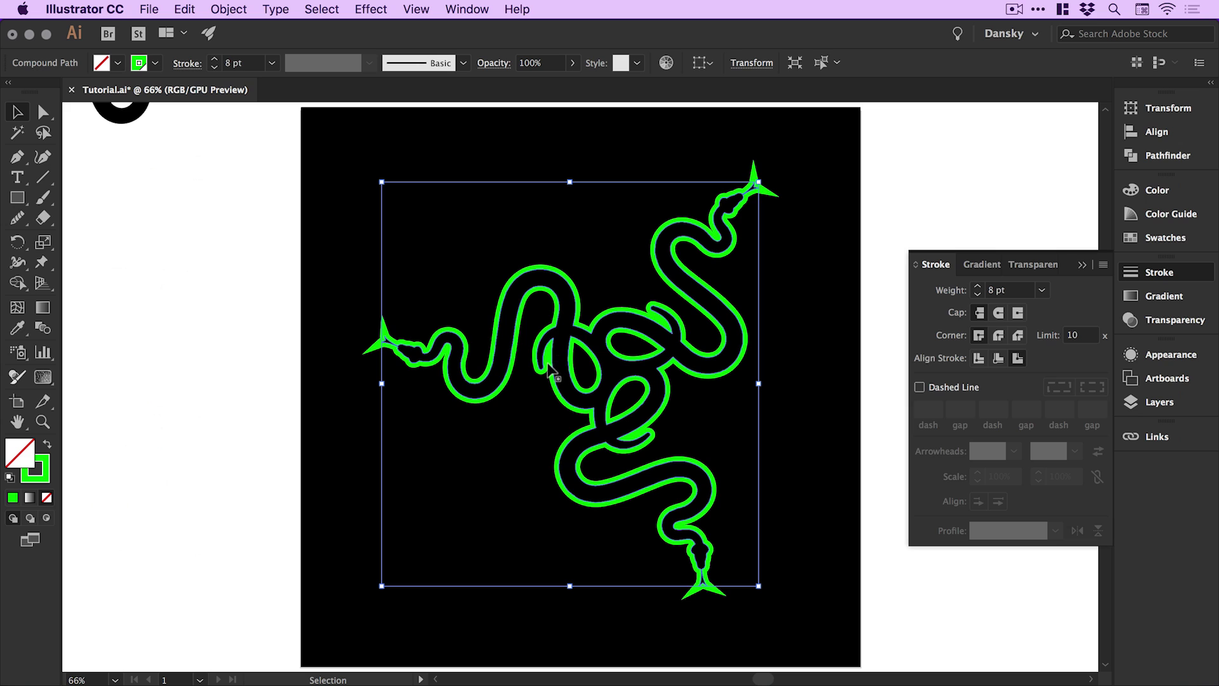
Give the snake logo's stroke round join corners to remove the spikes at the tongues, and deselect the logo
click(340, 345)
key(super+space)
drag(299, 271, 459, 444)
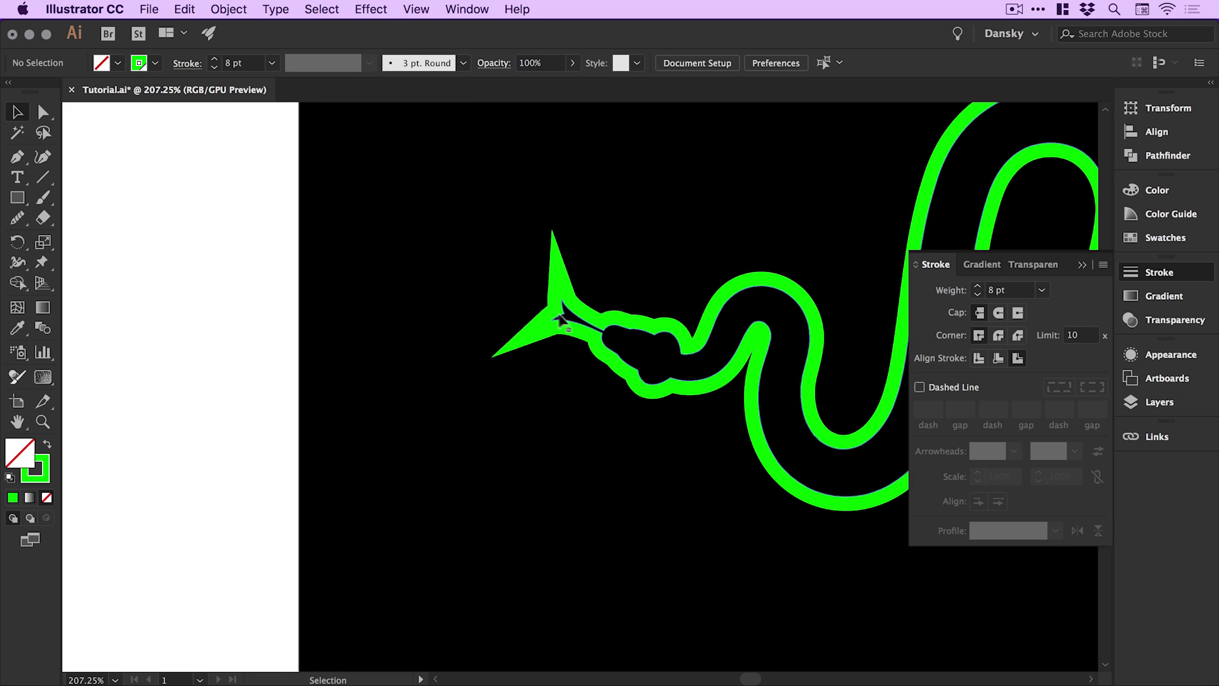
click(570, 337)
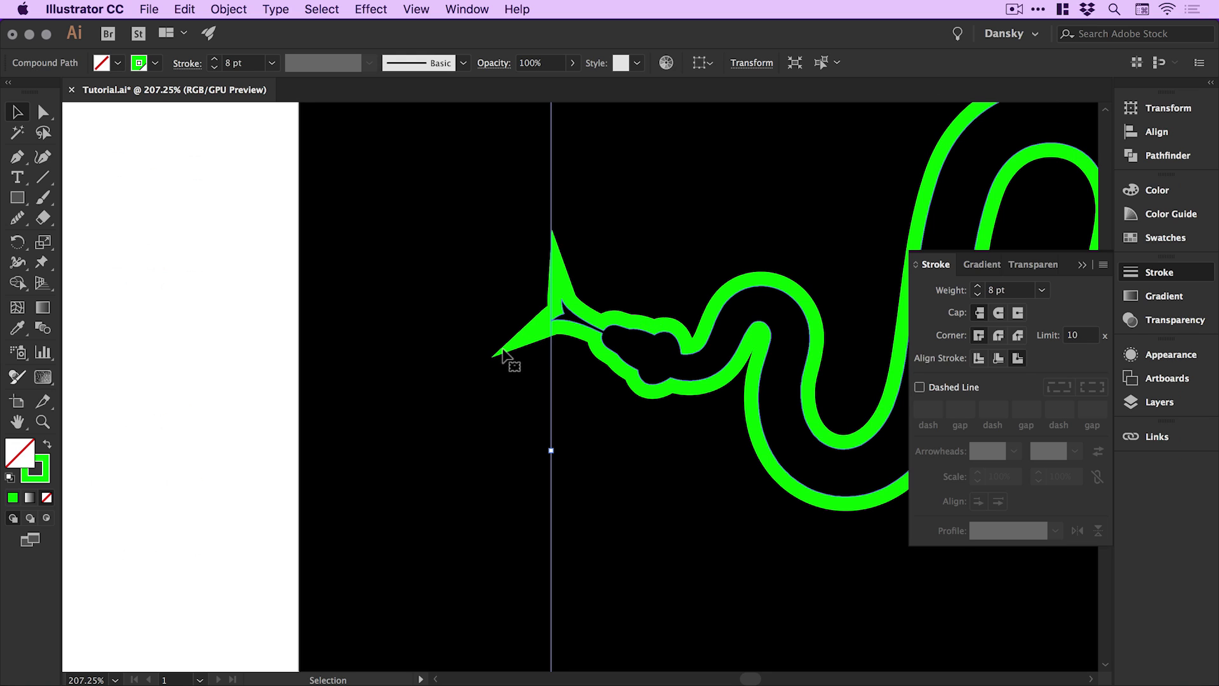
click(999, 335)
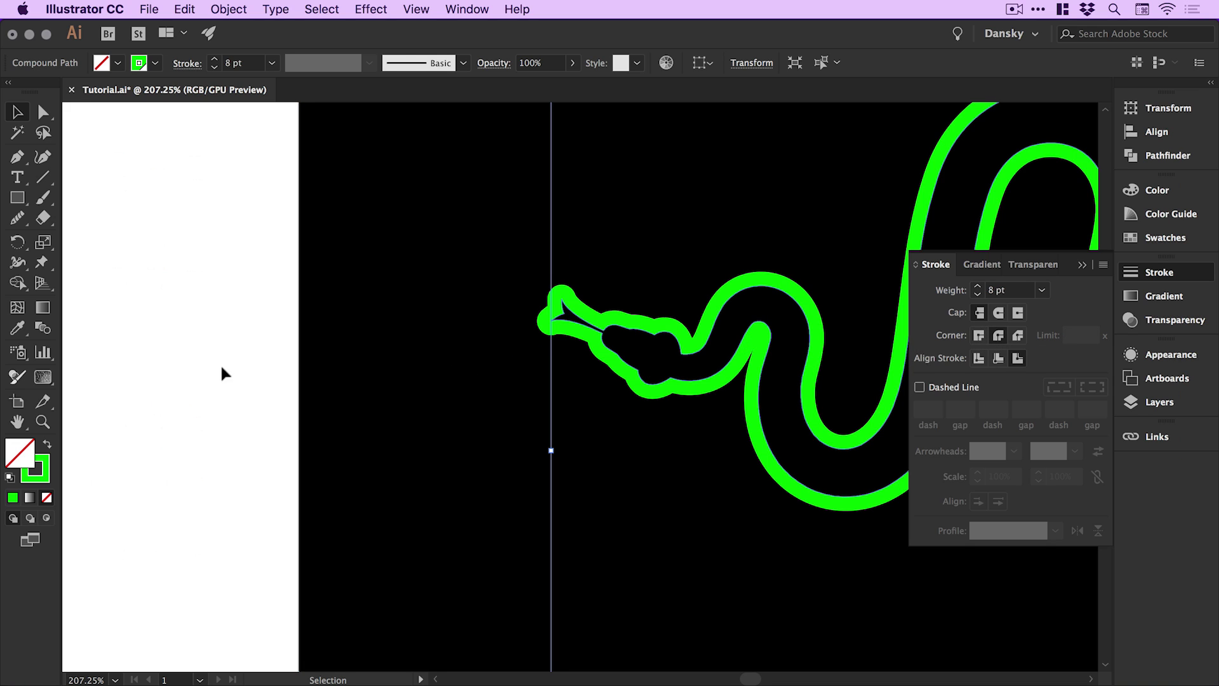
click(240, 336)
key(super+0)
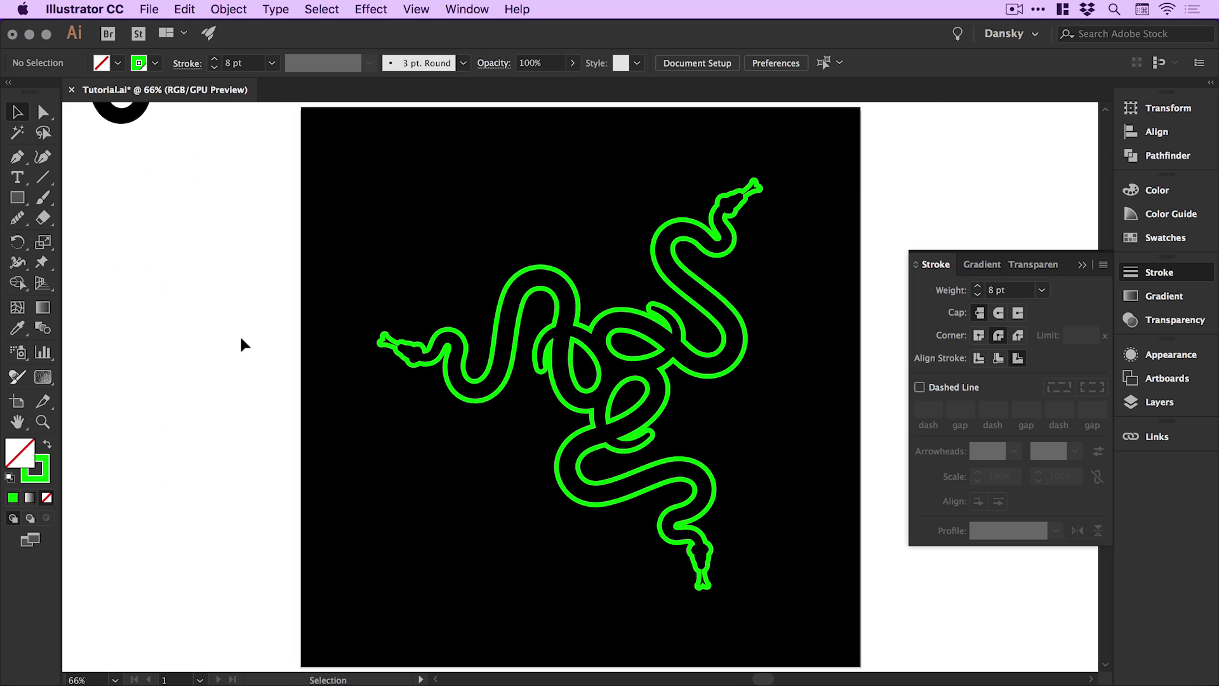
click(1159, 273)
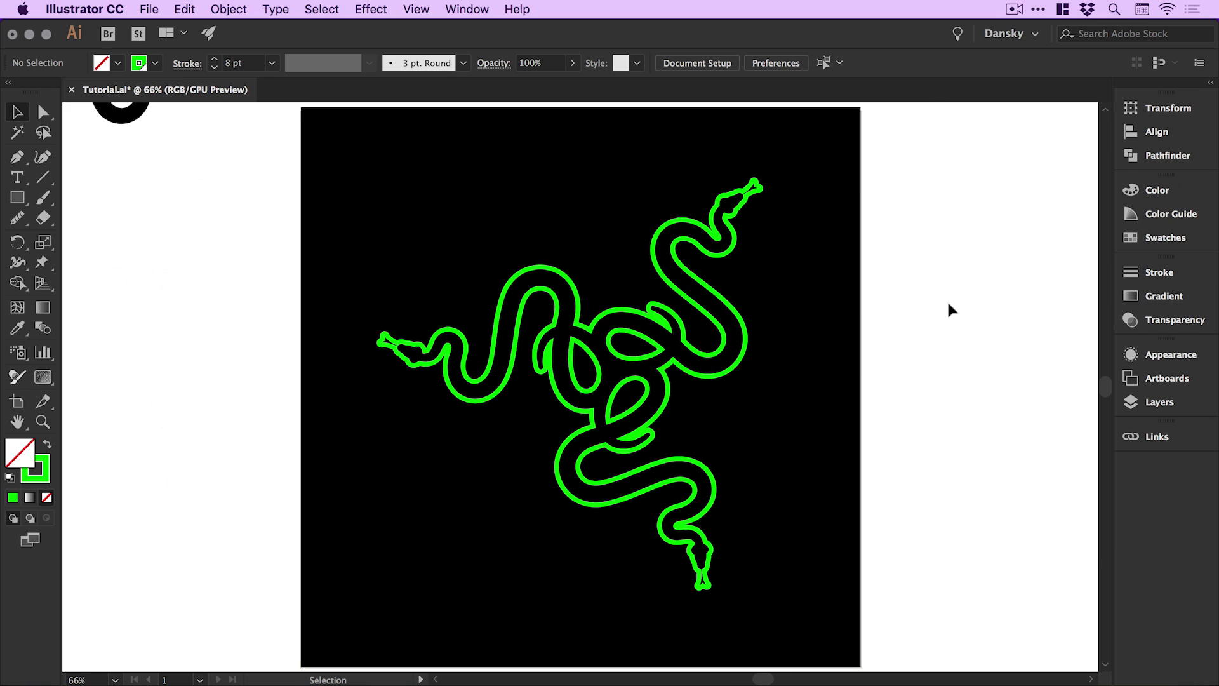